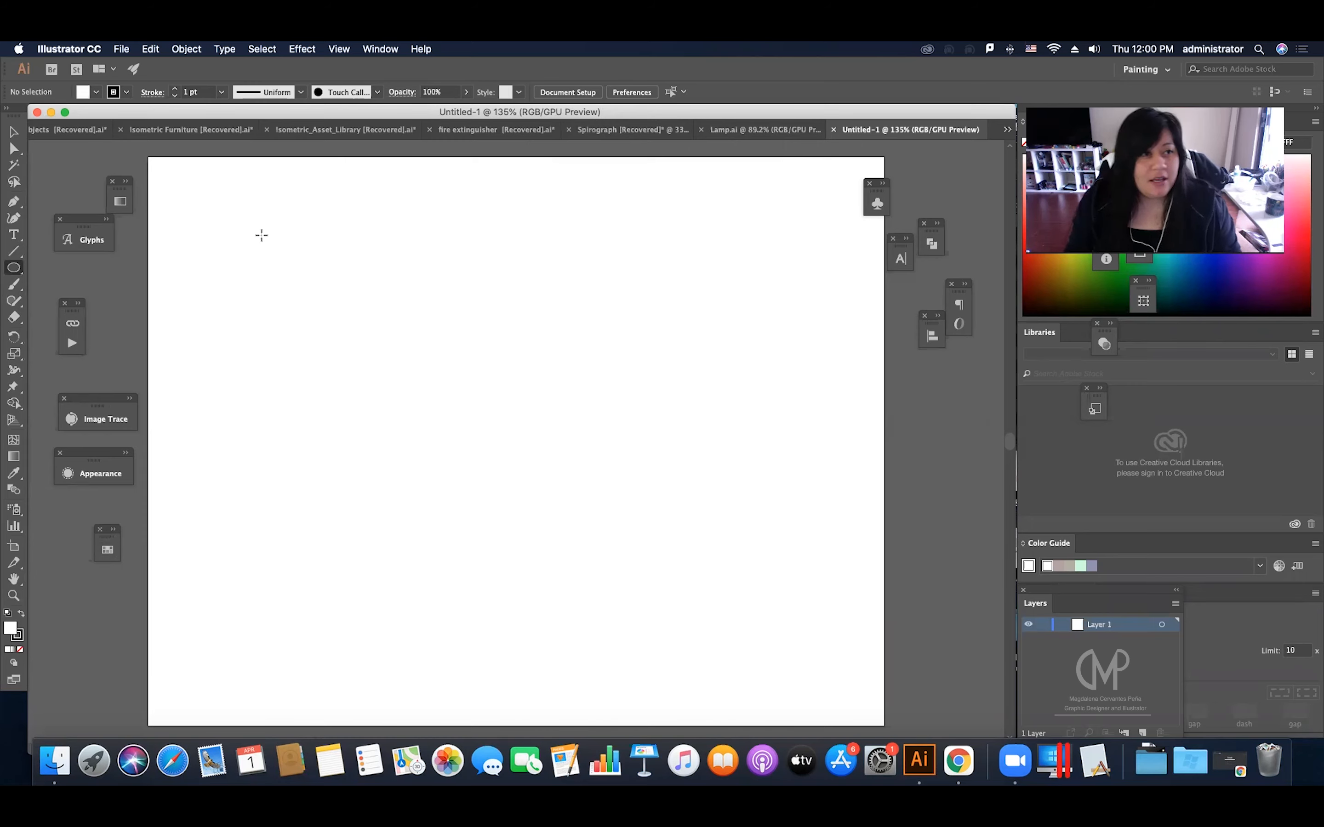
Step: Draw a circle about 193 px in diameter in the upper middle of the artboard
{"action": "mouse_move", "coordinate": [450, 278]}
{"action": "left_mouse_down"}
{"action": "mouse_move", "coordinate": [639, 363]}
{"action": "mouse_move", "coordinate": [628, 349]}
{"action": "left_mouse_up"}
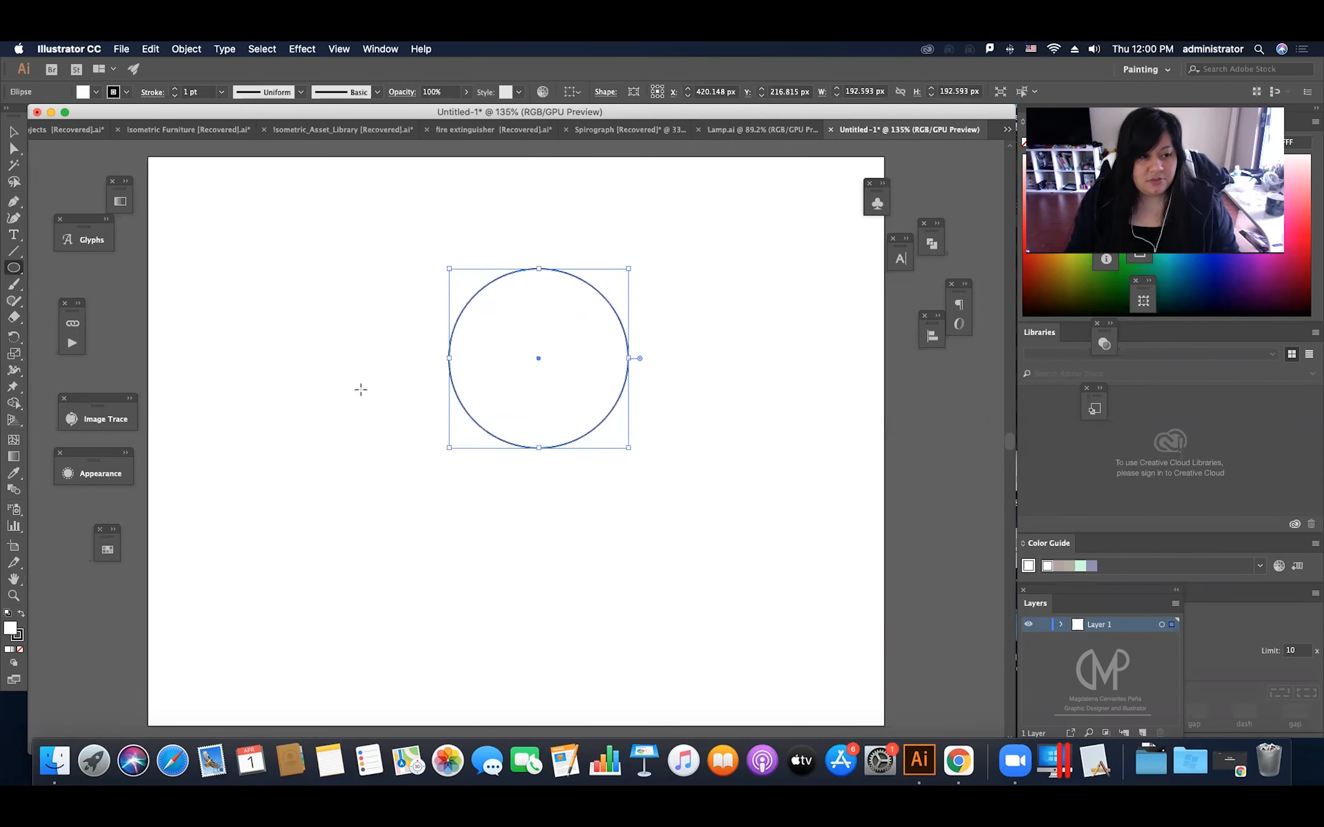
{"action": "key", "text": "v"}
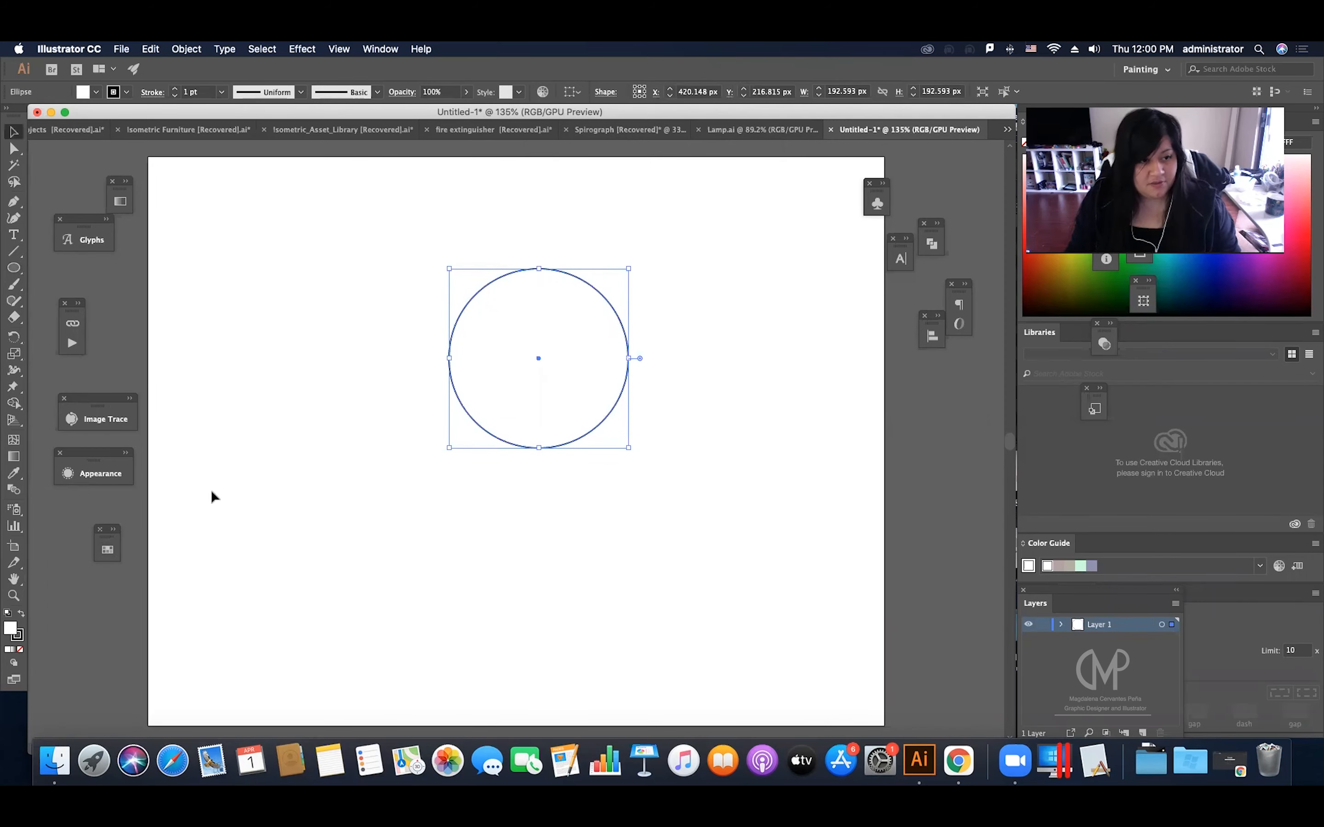
{"action": "scroll", "coordinate": [235, 492], "scroll_direction": "left", "scroll_amount": 3}
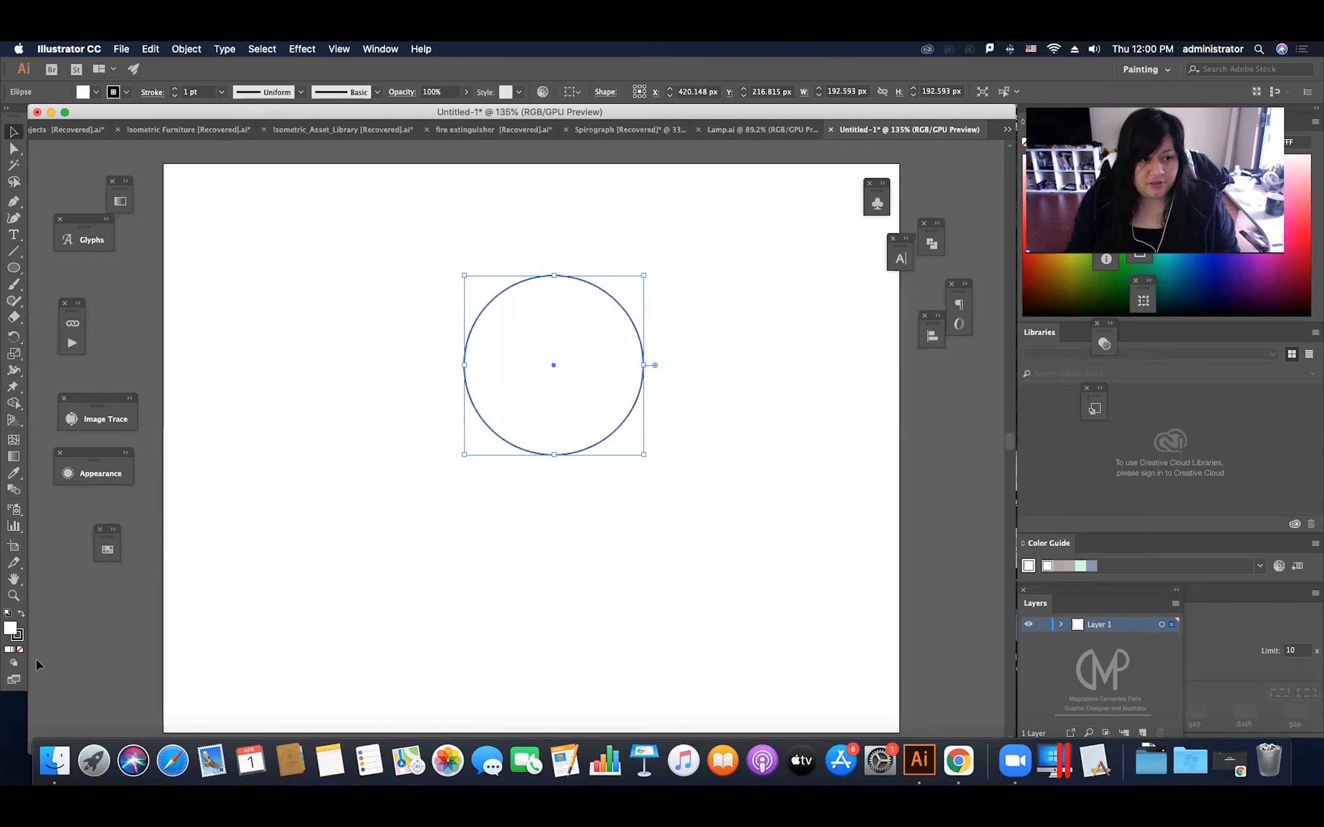
Step: Remove the circle's stroke and fill it with a red swatch
{"action": "left_click", "coordinate": [19, 636]}
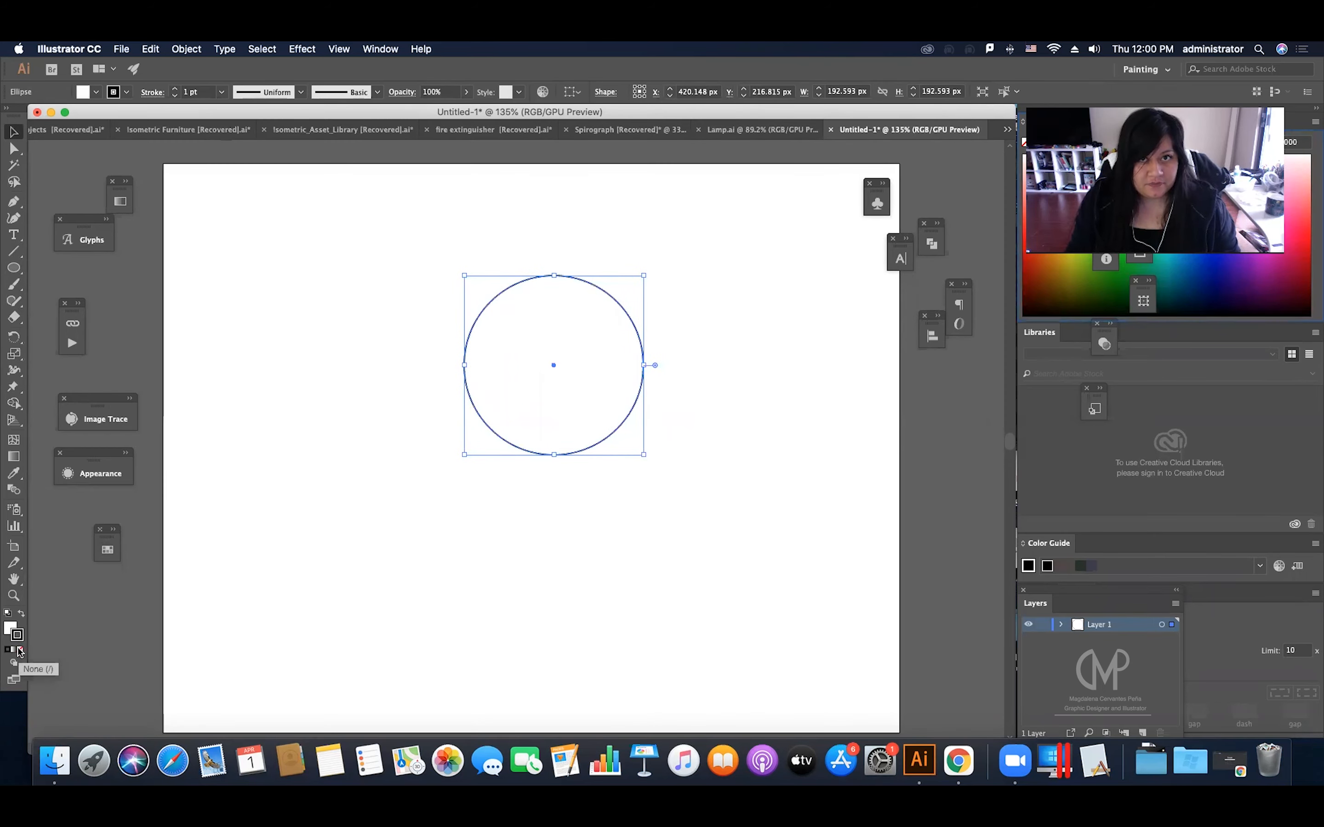
{"action": "left_click", "coordinate": [21, 650]}
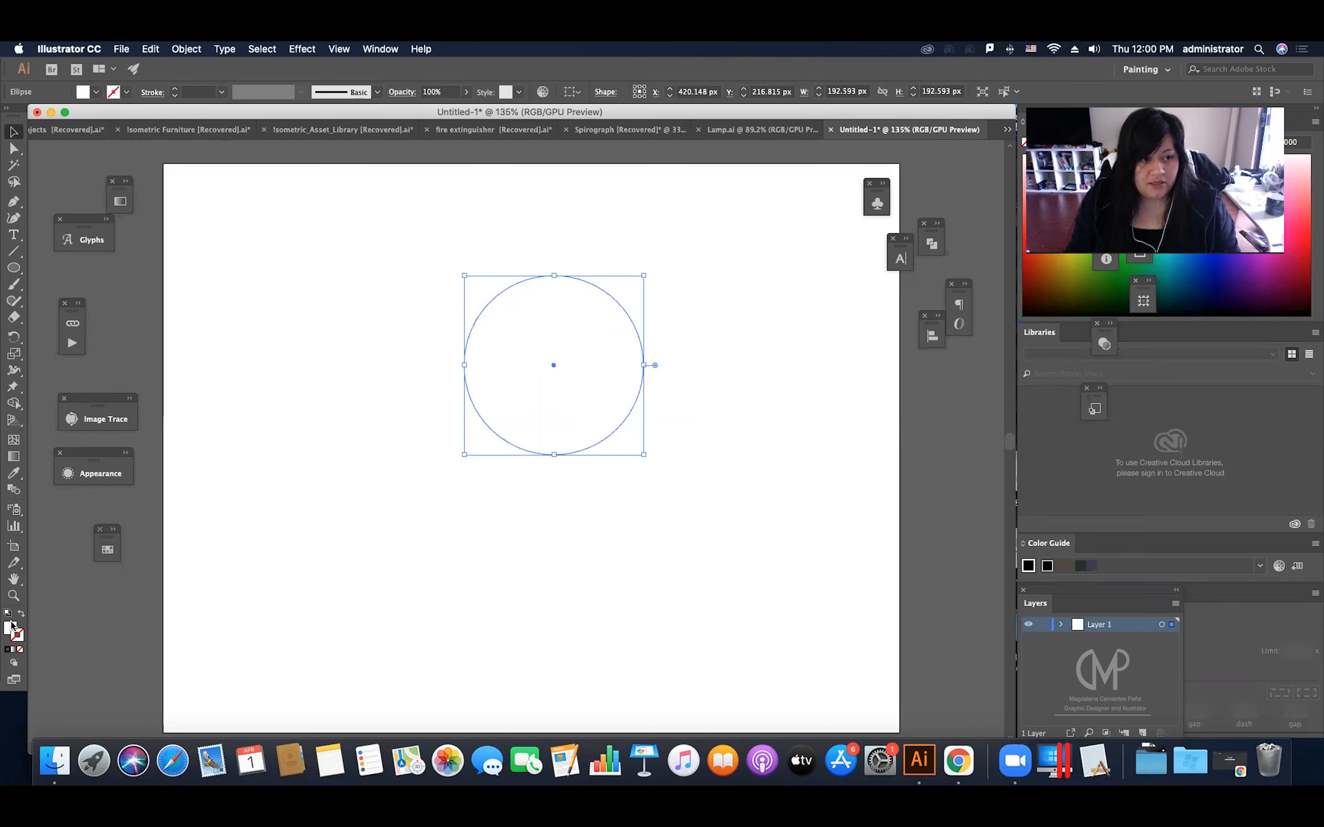
{"action": "left_click", "coordinate": [11, 626]}
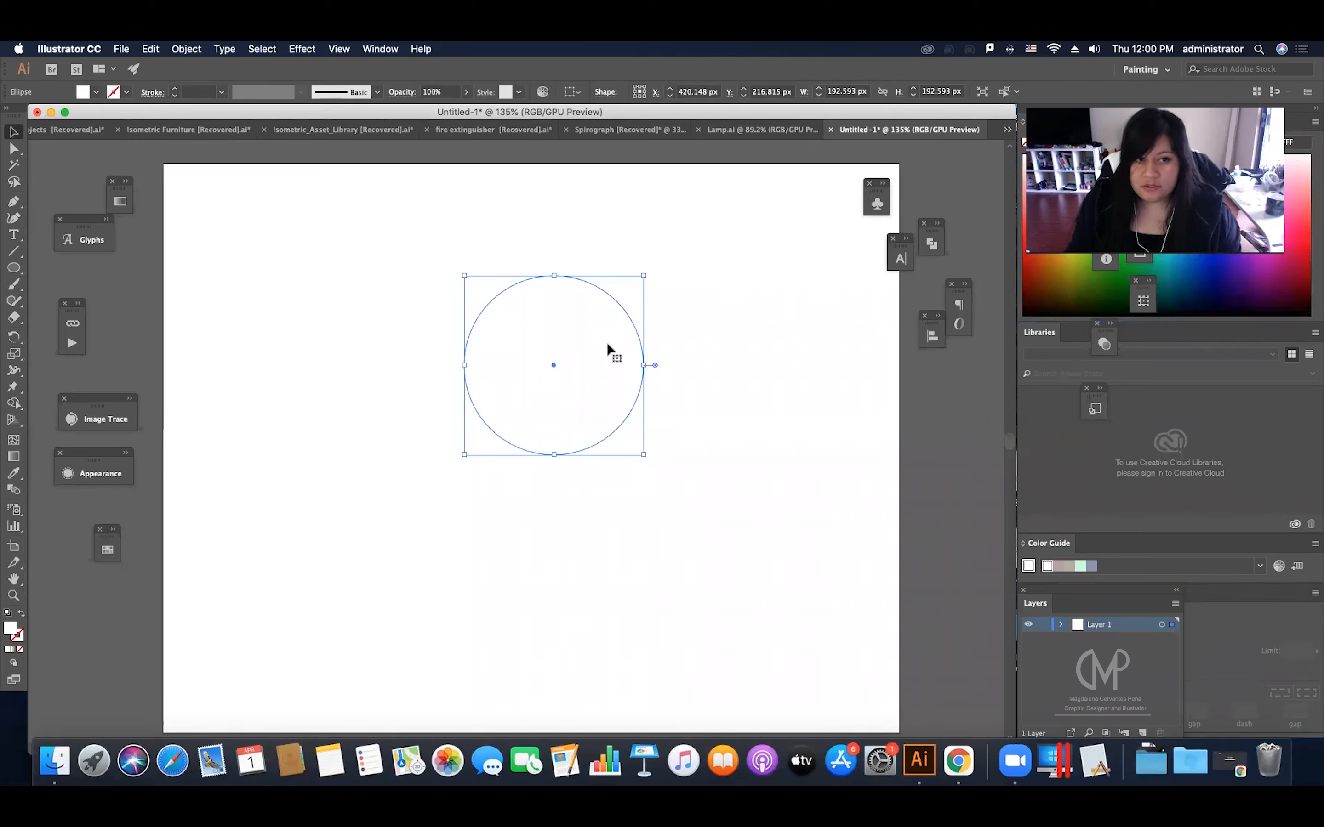
{"action": "left_click", "coordinate": [108, 552]}
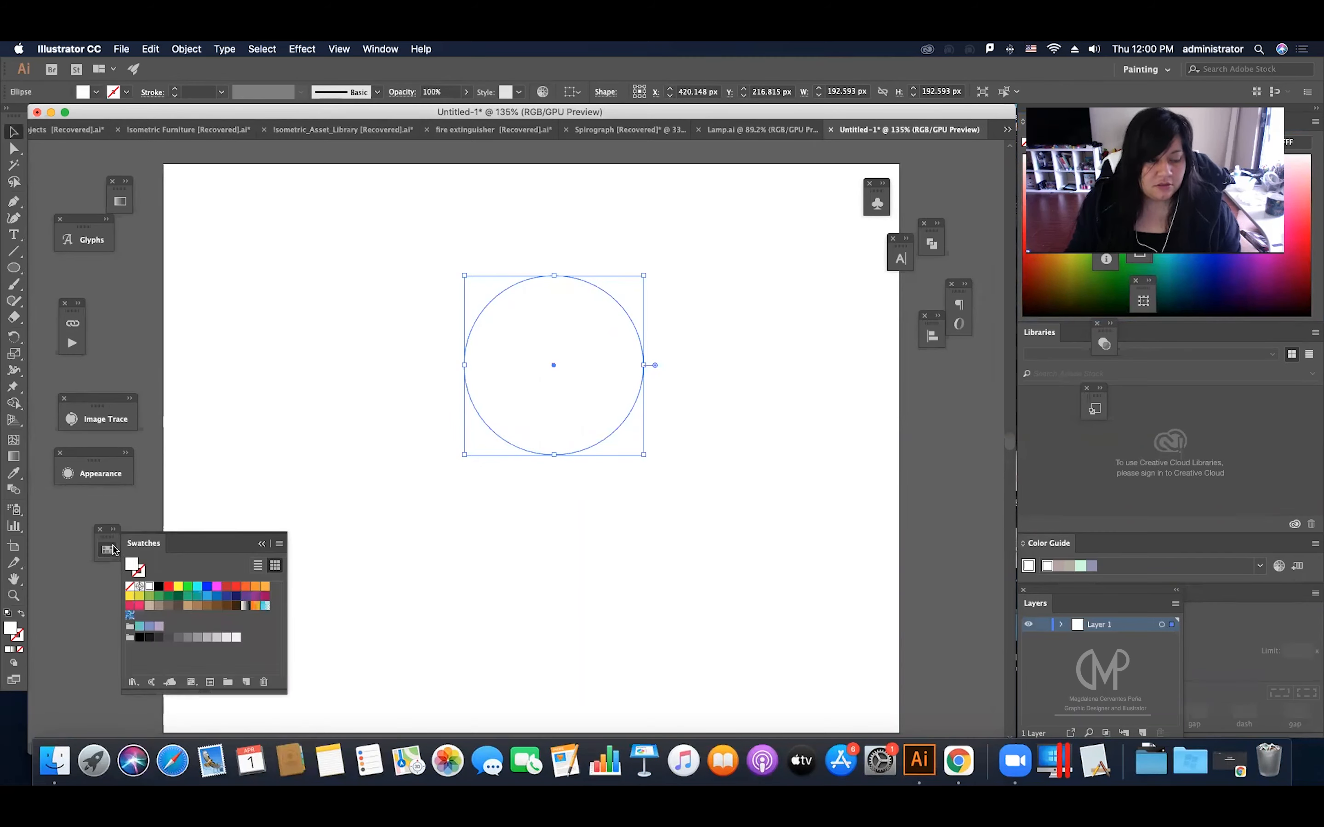
{"action": "left_click", "coordinate": [227, 586]}
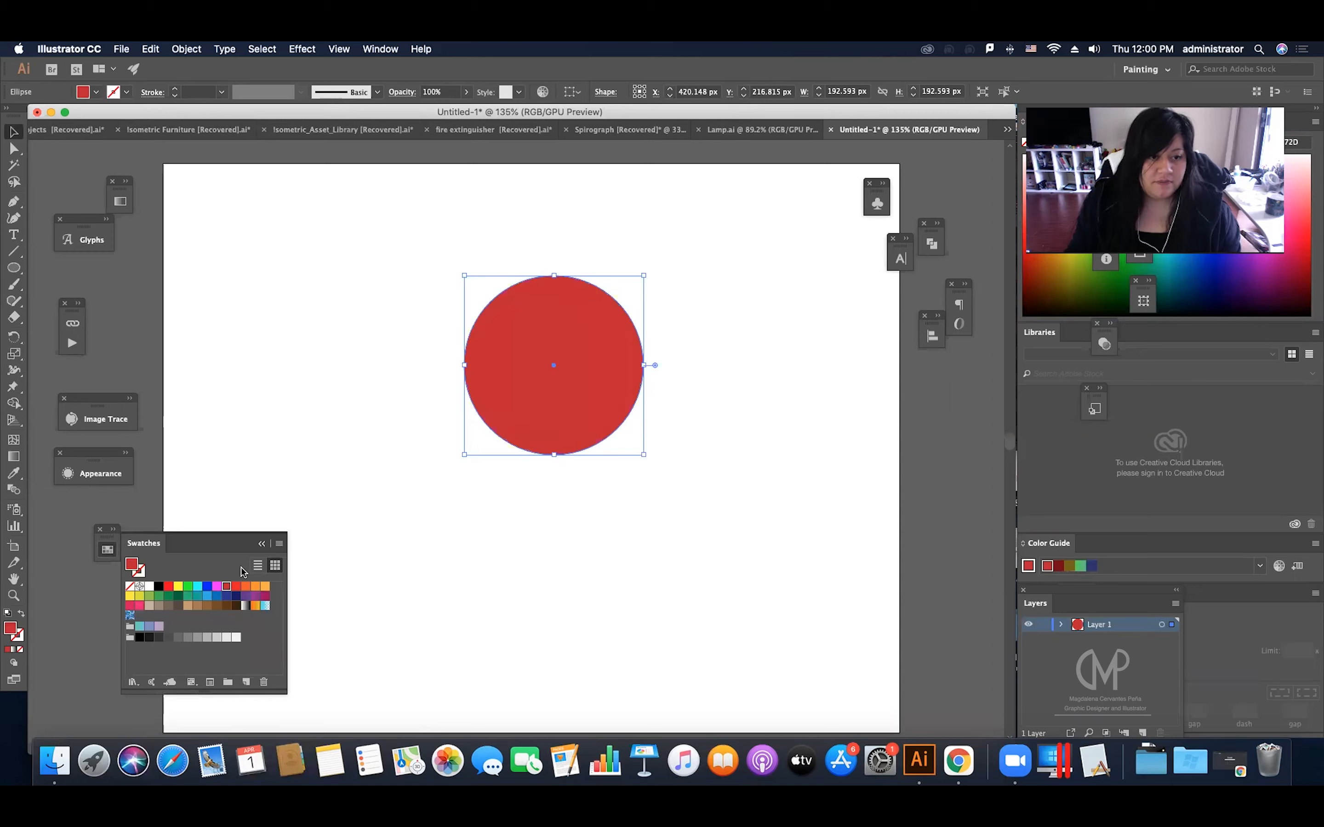
{"action": "left_click", "coordinate": [261, 545]}
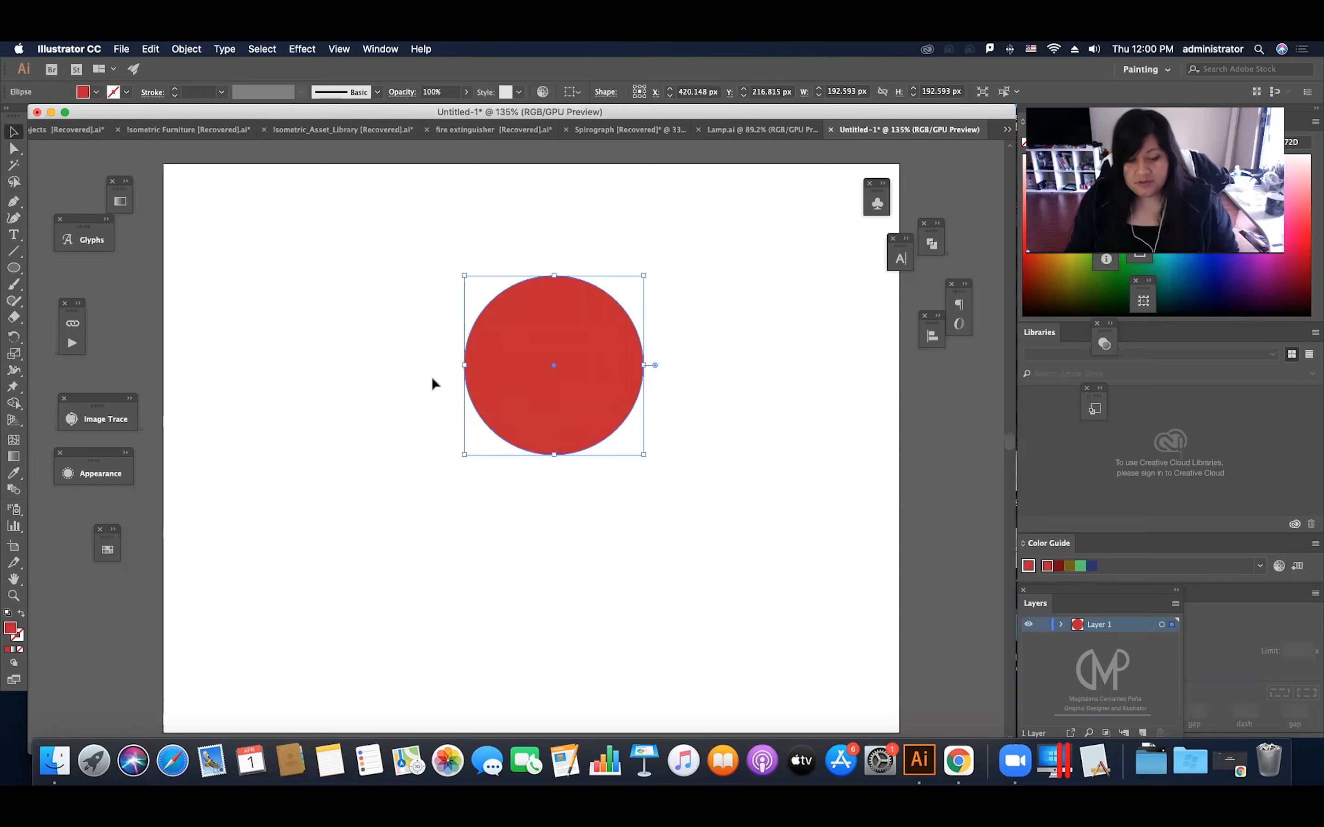
Step: Start the 3D Extrude & Bevel effect on the red circle with the Isometric Top position and preview enabled
{"action": "left_click", "coordinate": [302, 51]}
{"action": "left_click", "coordinate": [305, 132]}
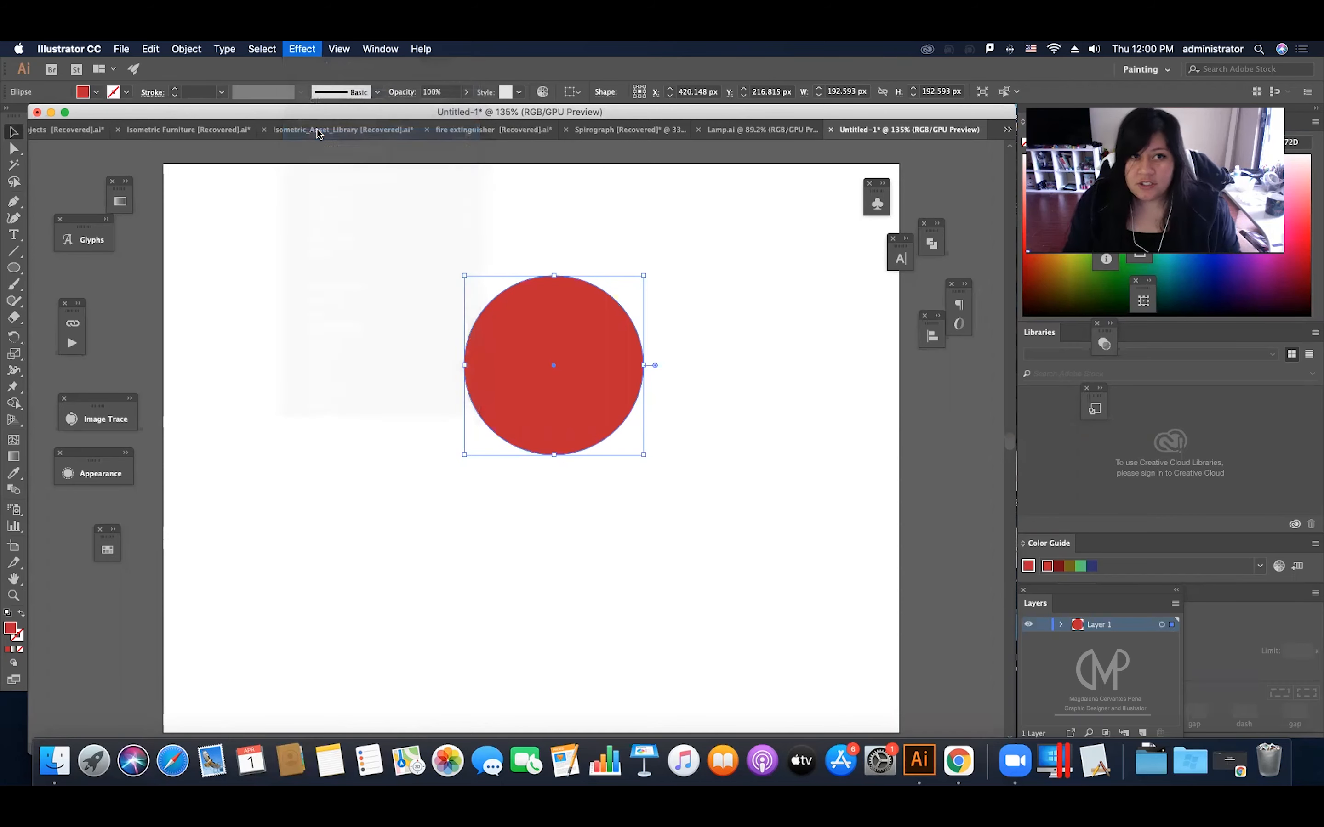
{"action": "left_click", "coordinate": [310, 49]}
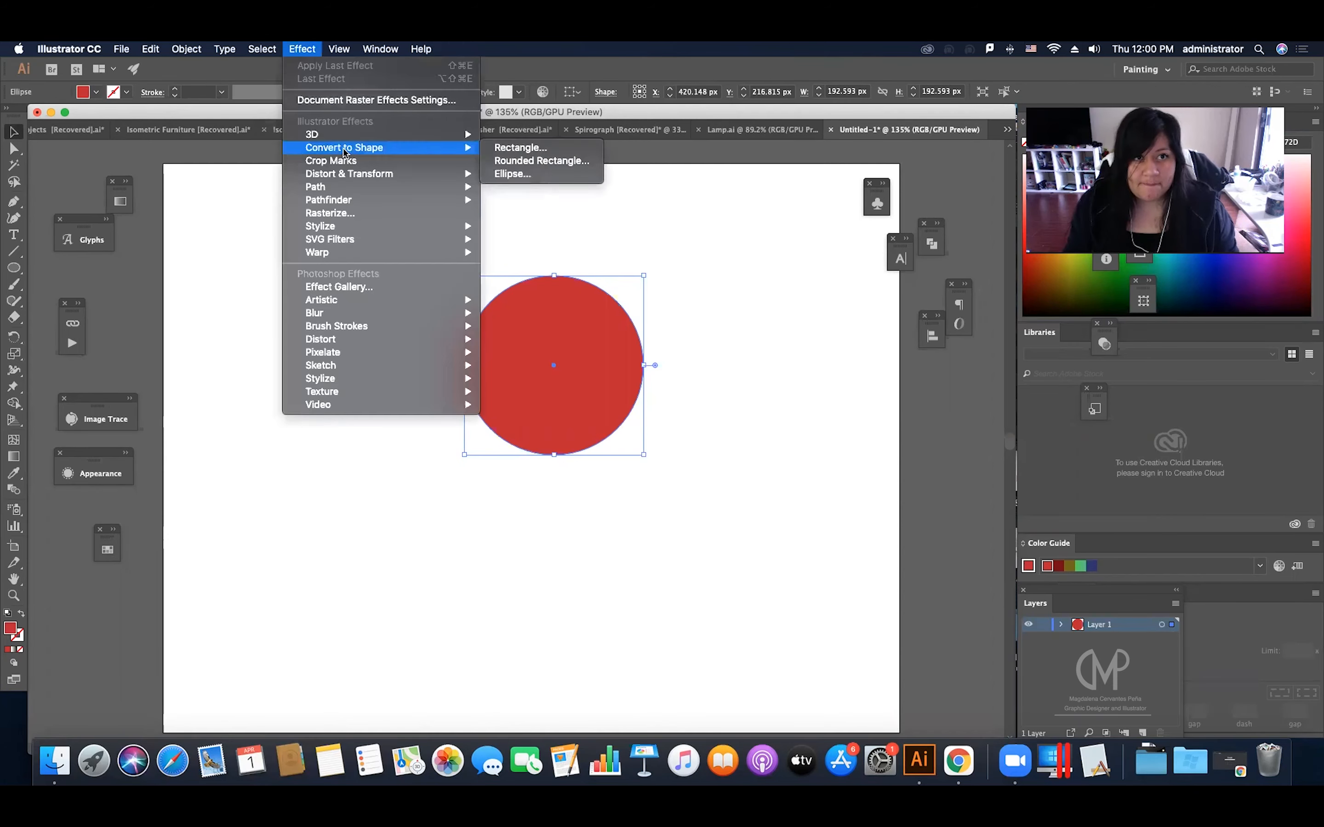
{"action": "mouse_move", "coordinate": [356, 137]}
{"action": "left_click", "coordinate": [548, 140]}
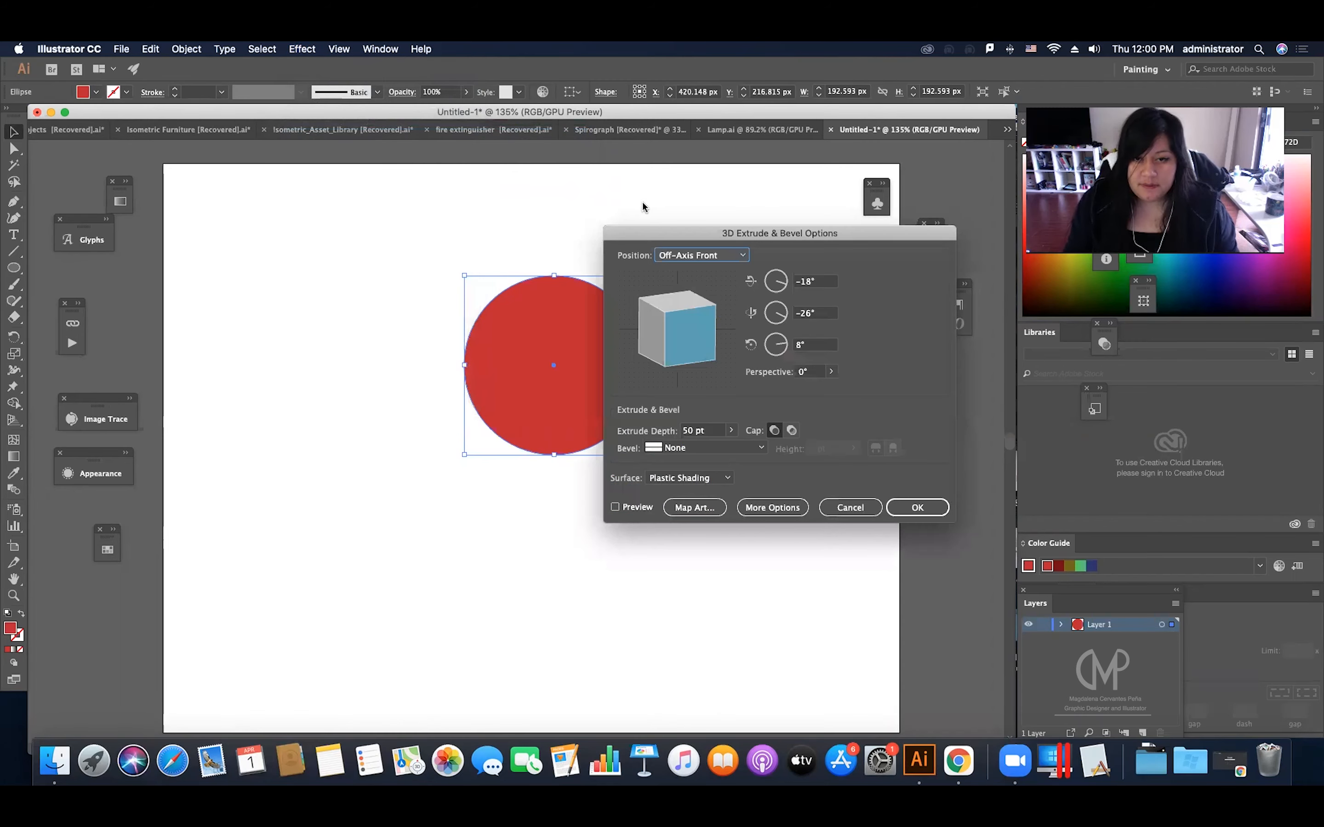
{"action": "left_click", "coordinate": [702, 256]}
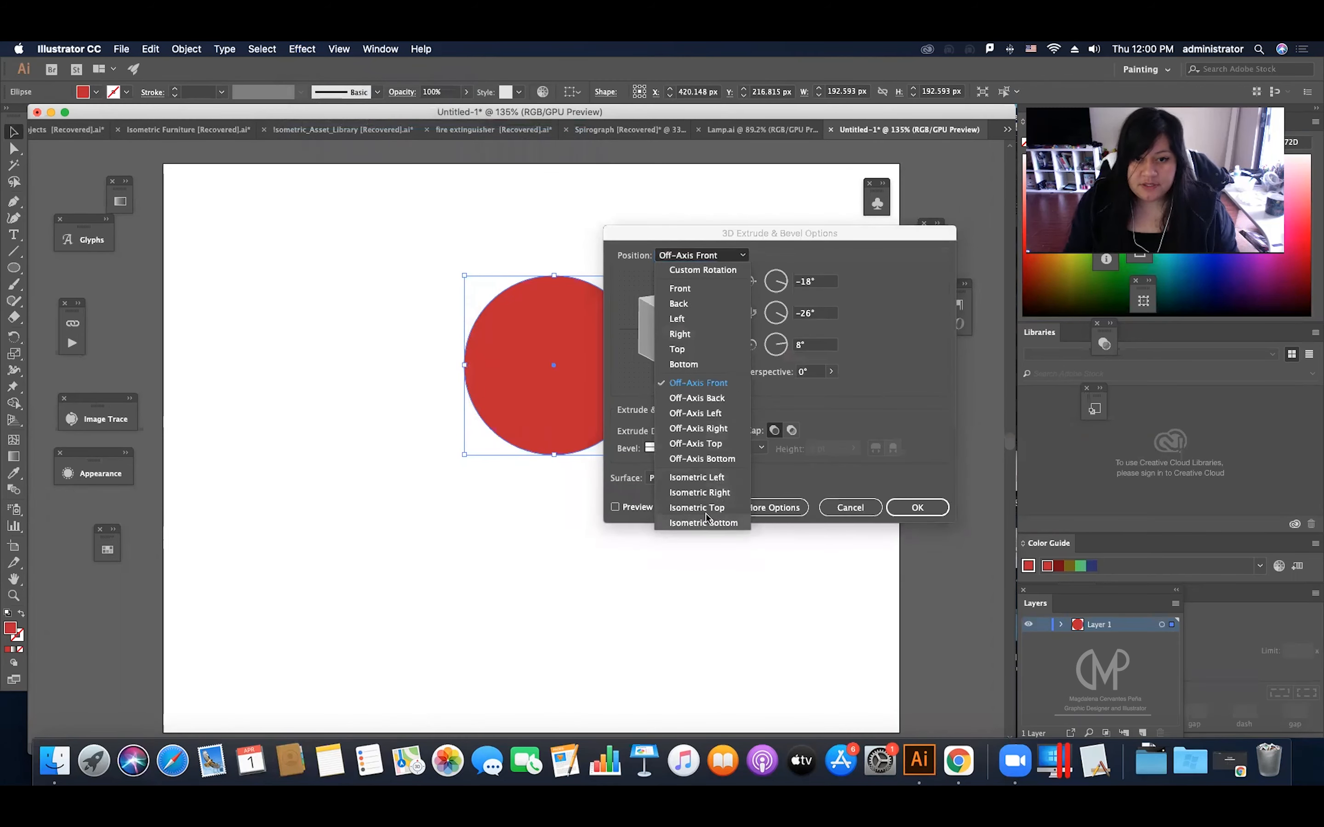
{"action": "left_click", "coordinate": [708, 517]}
{"action": "left_click", "coordinate": [724, 257]}
{"action": "left_click", "coordinate": [726, 515]}
{"action": "left_click", "coordinate": [725, 258]}
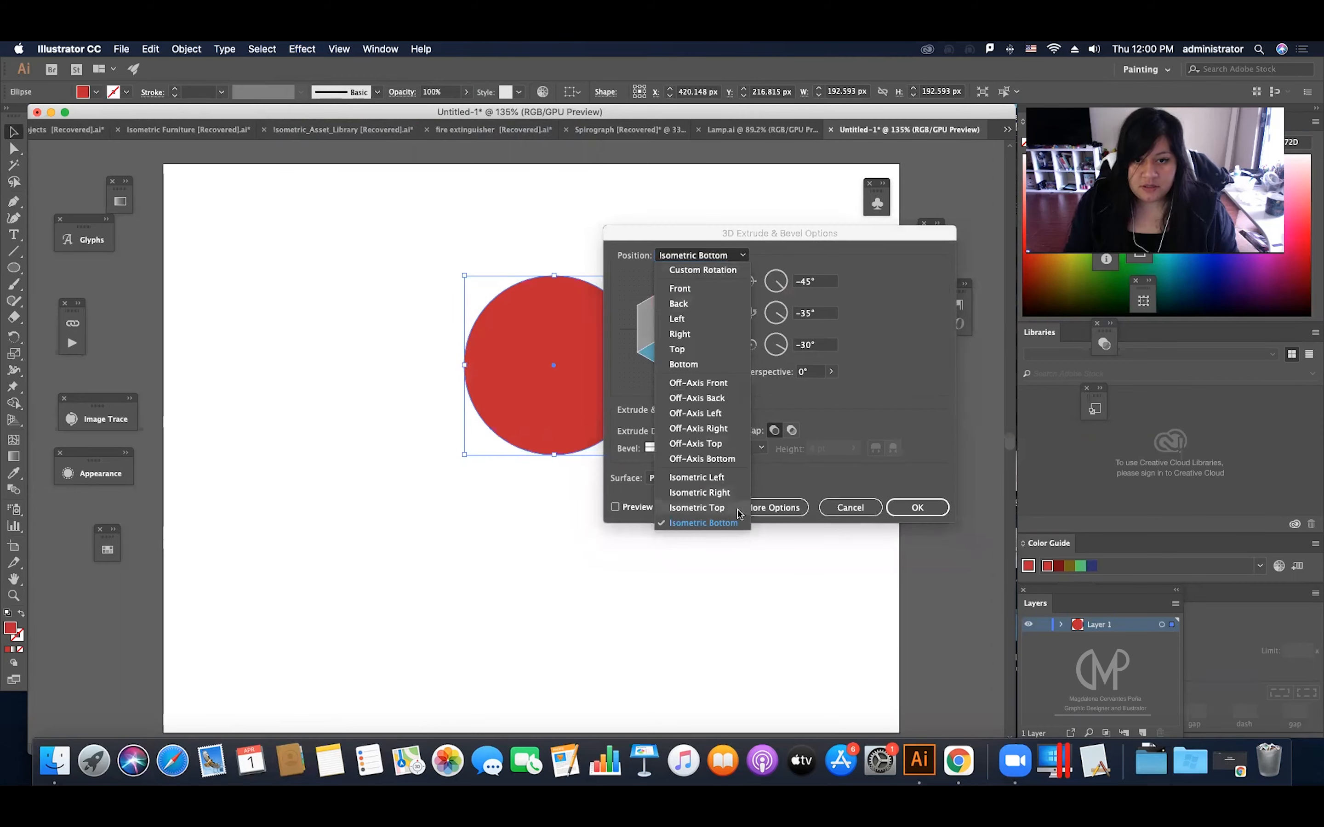
{"action": "left_click", "coordinate": [711, 505]}
{"action": "left_click", "coordinate": [633, 512]}
{"action": "left_click_drag", "start_coordinate": [685, 238], "coordinate": [823, 198]}
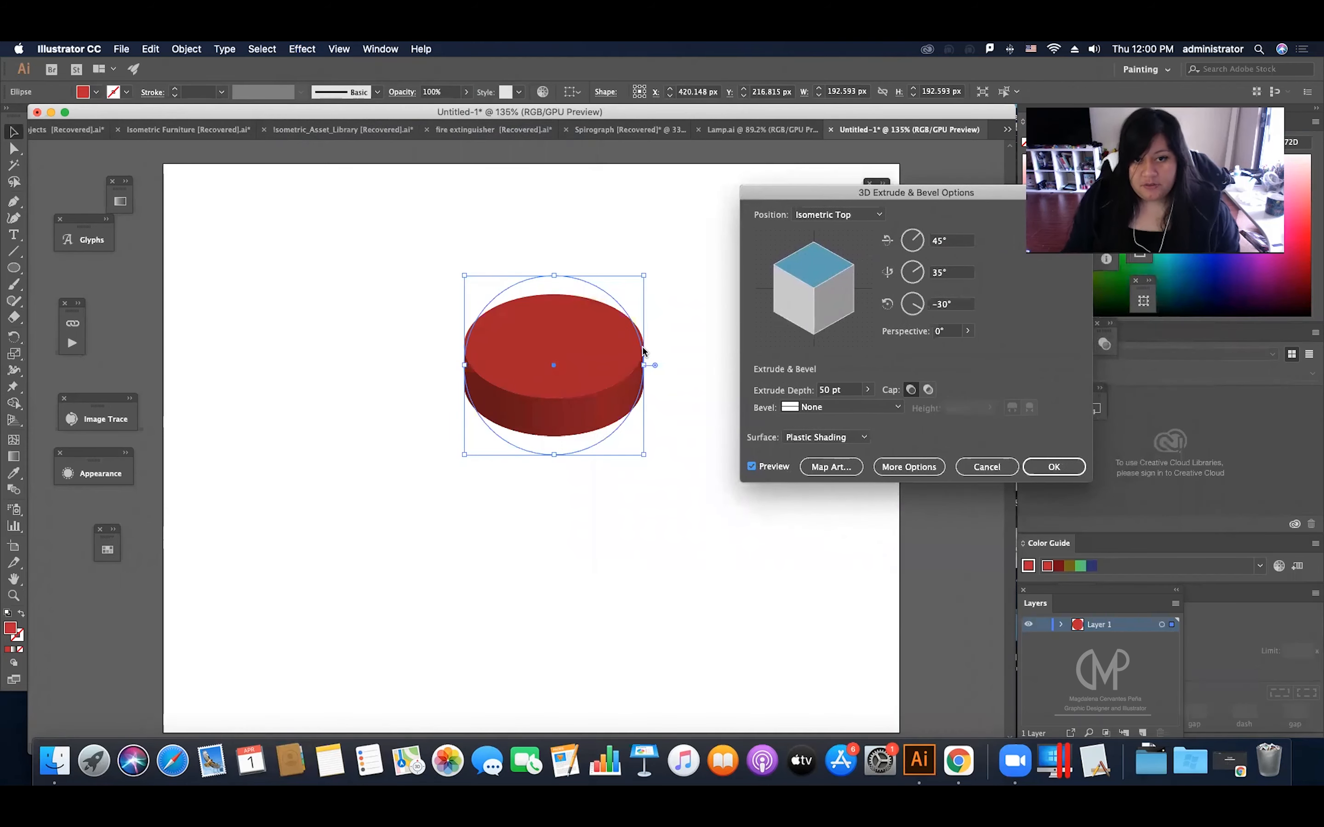
Step: Set the extrude depth of the circle to 180 pt
{"action": "left_click", "coordinate": [845, 390]}
{"action": "scroll", "coordinate": [845, 389], "scroll_direction": "down", "scroll_amount": 5}
{"action": "scroll", "coordinate": [846, 388], "scroll_direction": "up", "scroll_amount": 20}
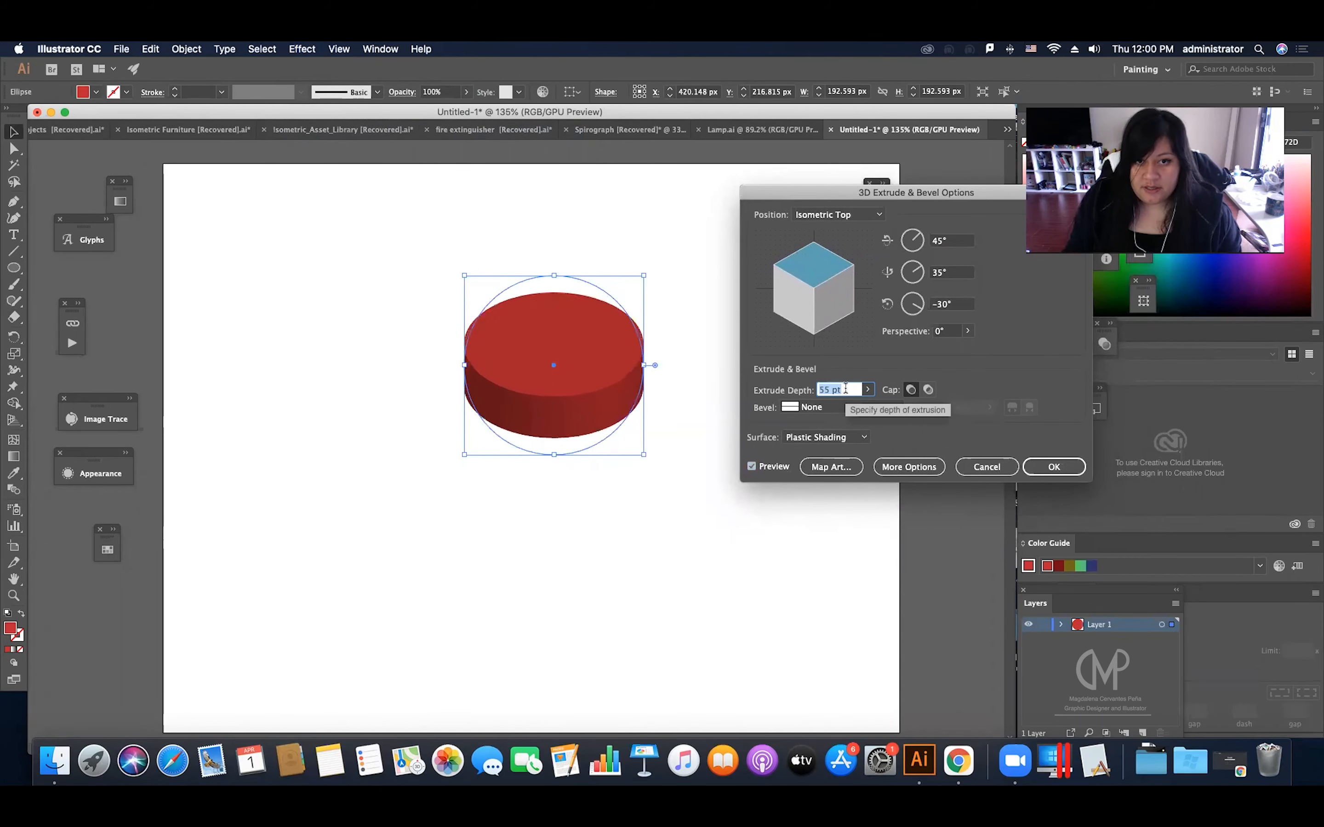
{"action": "scroll", "coordinate": [845, 389], "scroll_direction": "up", "scroll_amount": 14}
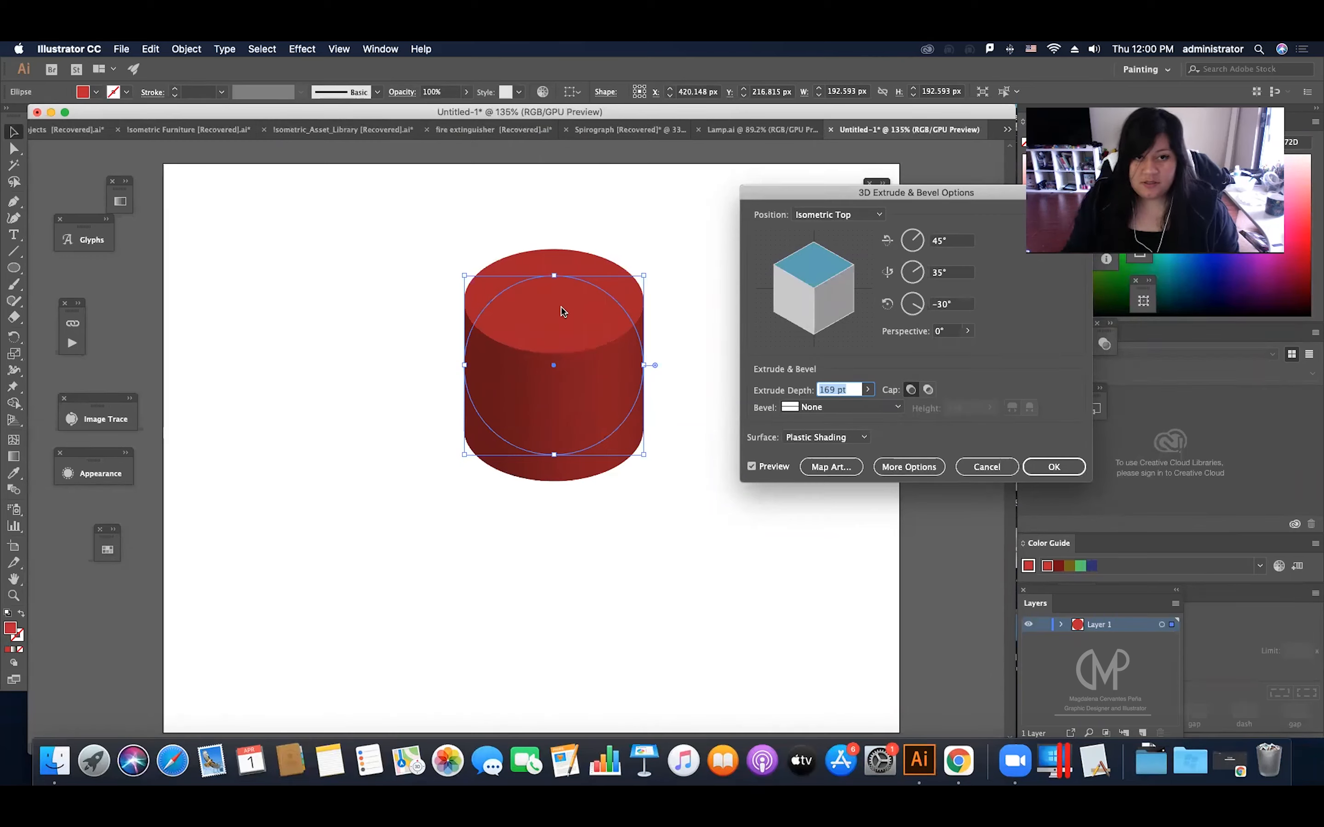
{"action": "left_click", "coordinate": [837, 390]}
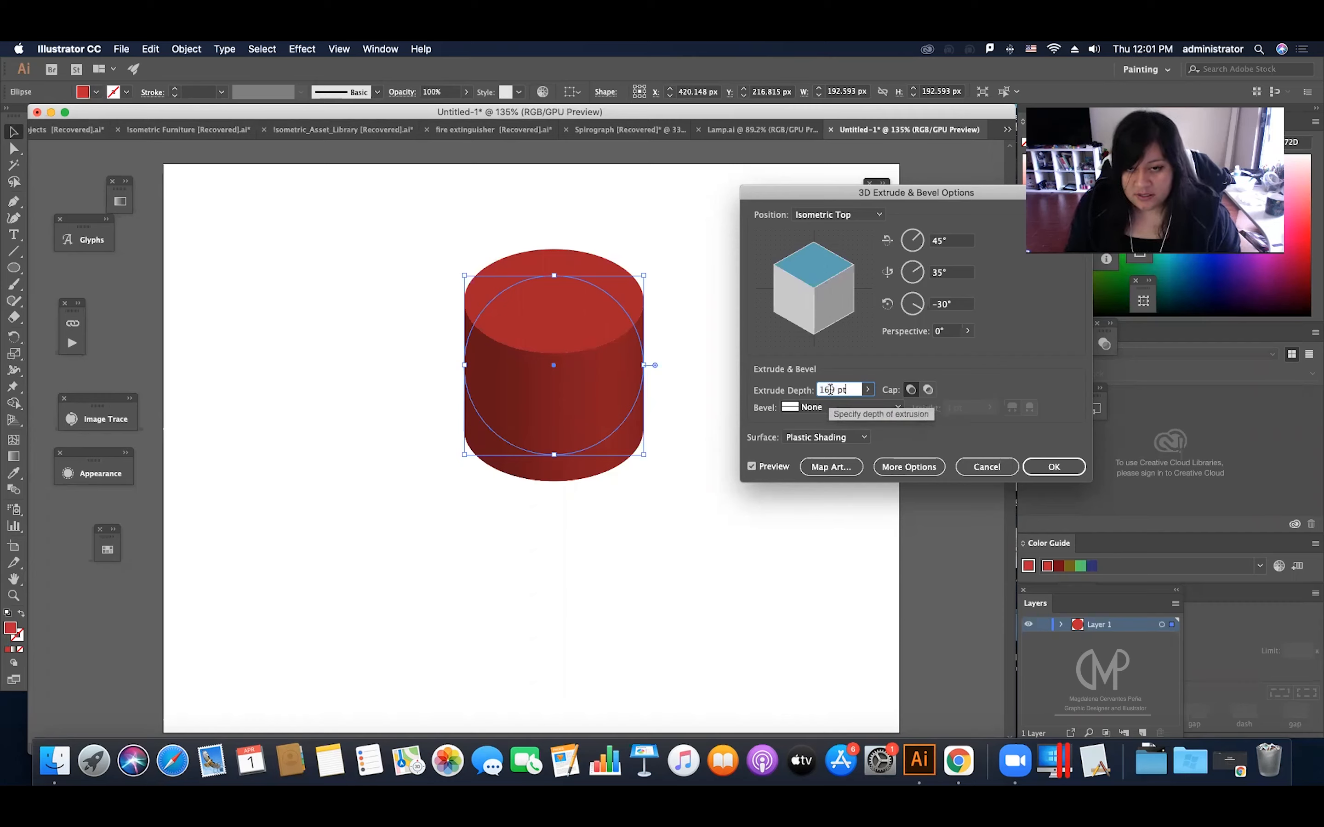
{"action": "scroll", "coordinate": [843, 388], "scroll_direction": "down", "scroll_amount": 4}
{"action": "scroll", "coordinate": [843, 388], "scroll_direction": "up", "scroll_amount": 18}
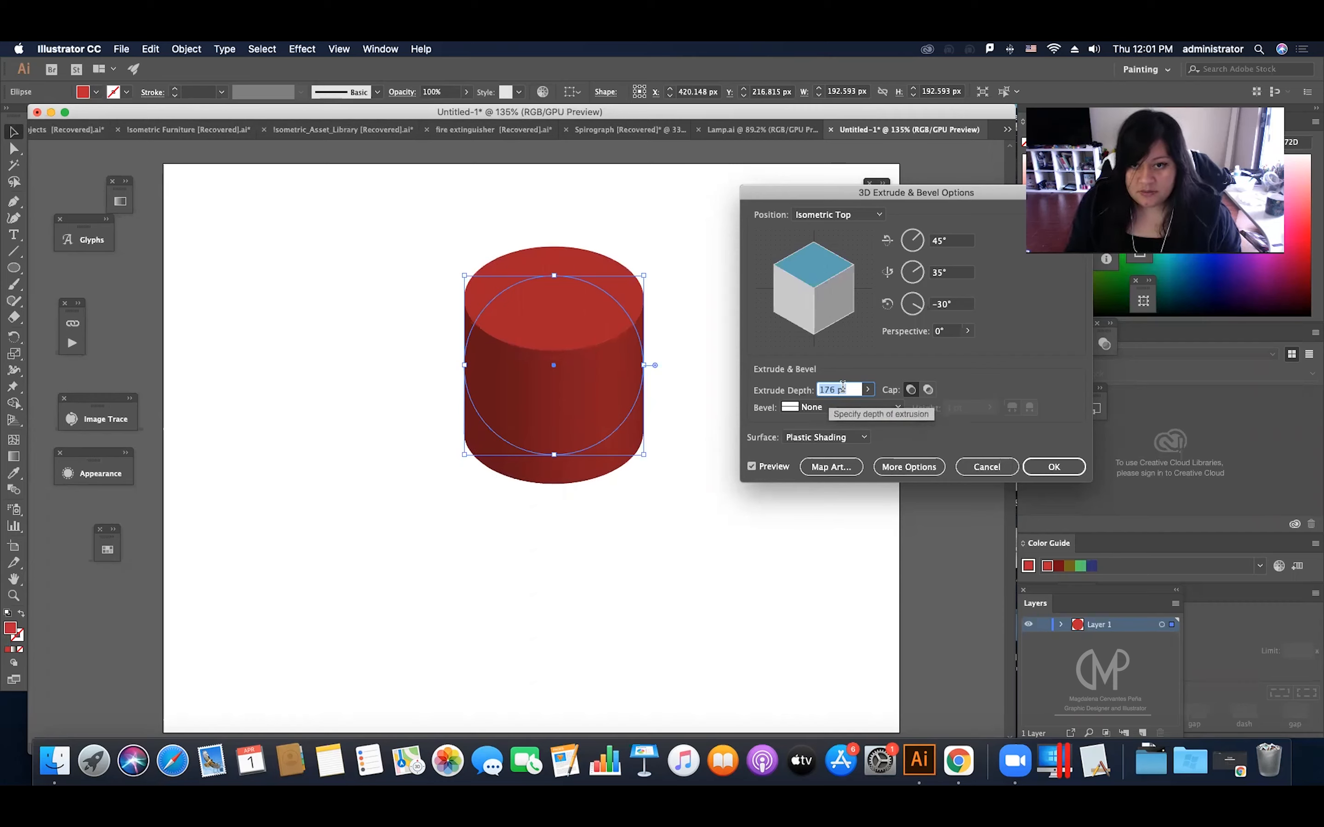
{"action": "scroll", "coordinate": [843, 388], "scroll_direction": "down", "scroll_amount": 3}
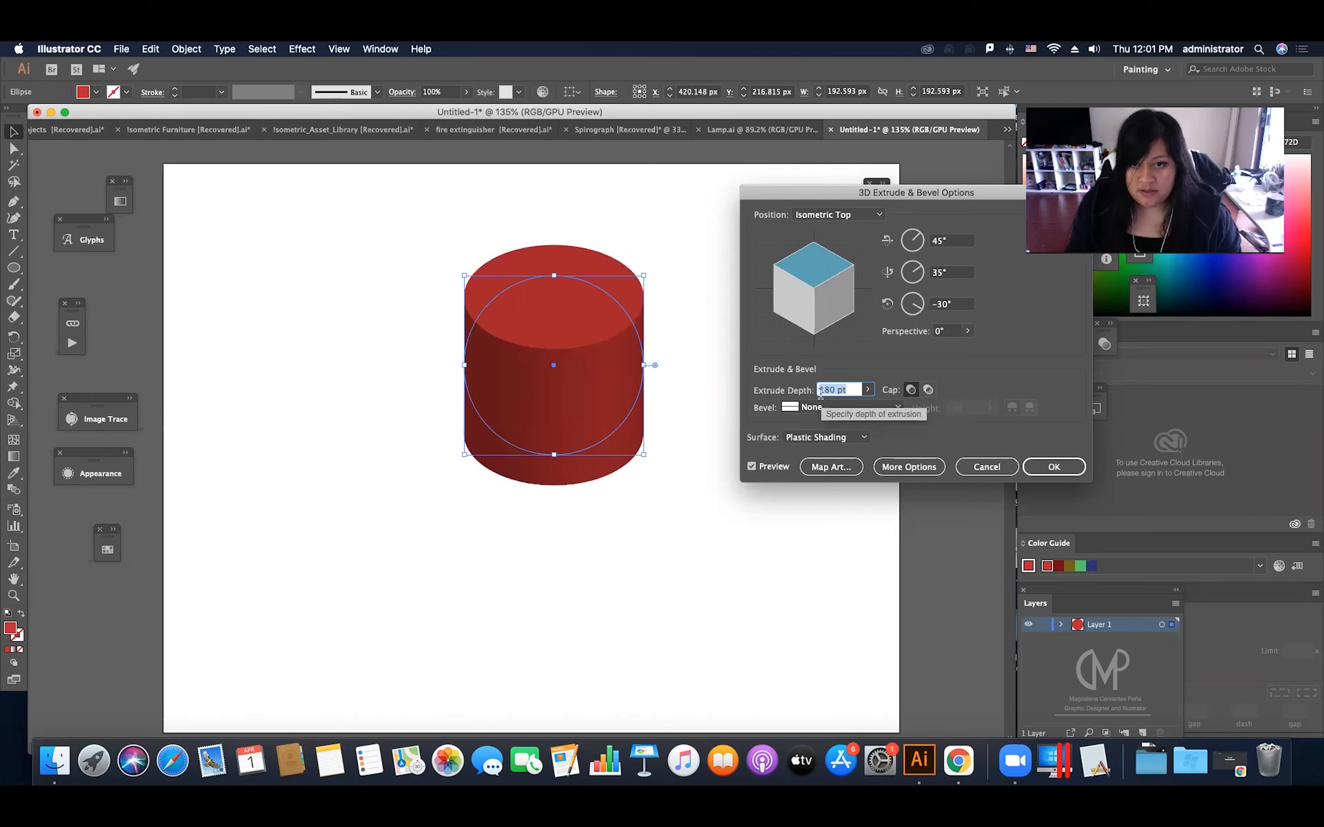
Step: Try the Wireframe surface, settle on No Shading, and apply the 3D extrusion
{"action": "left_click", "coordinate": [808, 439]}
{"action": "left_click", "coordinate": [817, 452]}
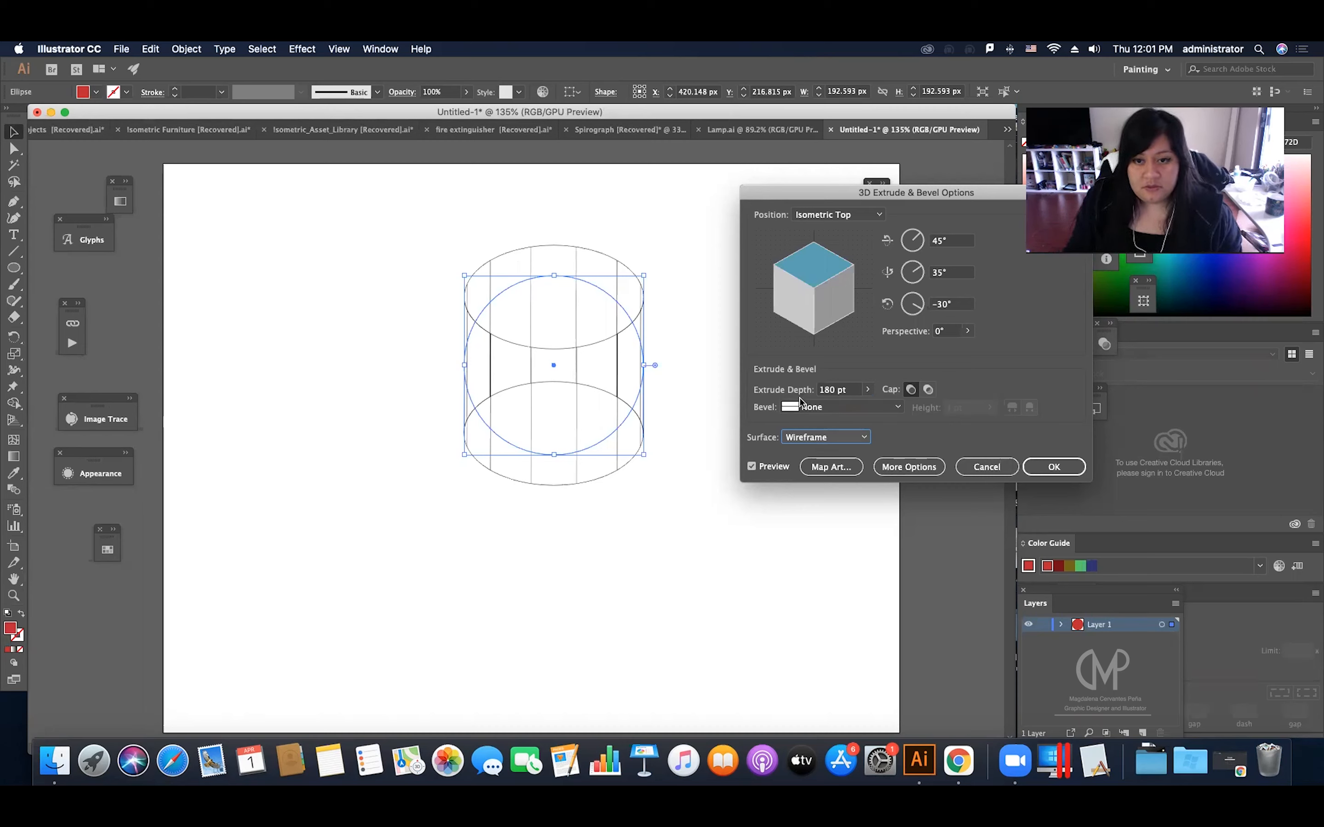
{"action": "left_click", "coordinate": [805, 437]}
{"action": "left_click", "coordinate": [825, 468]}
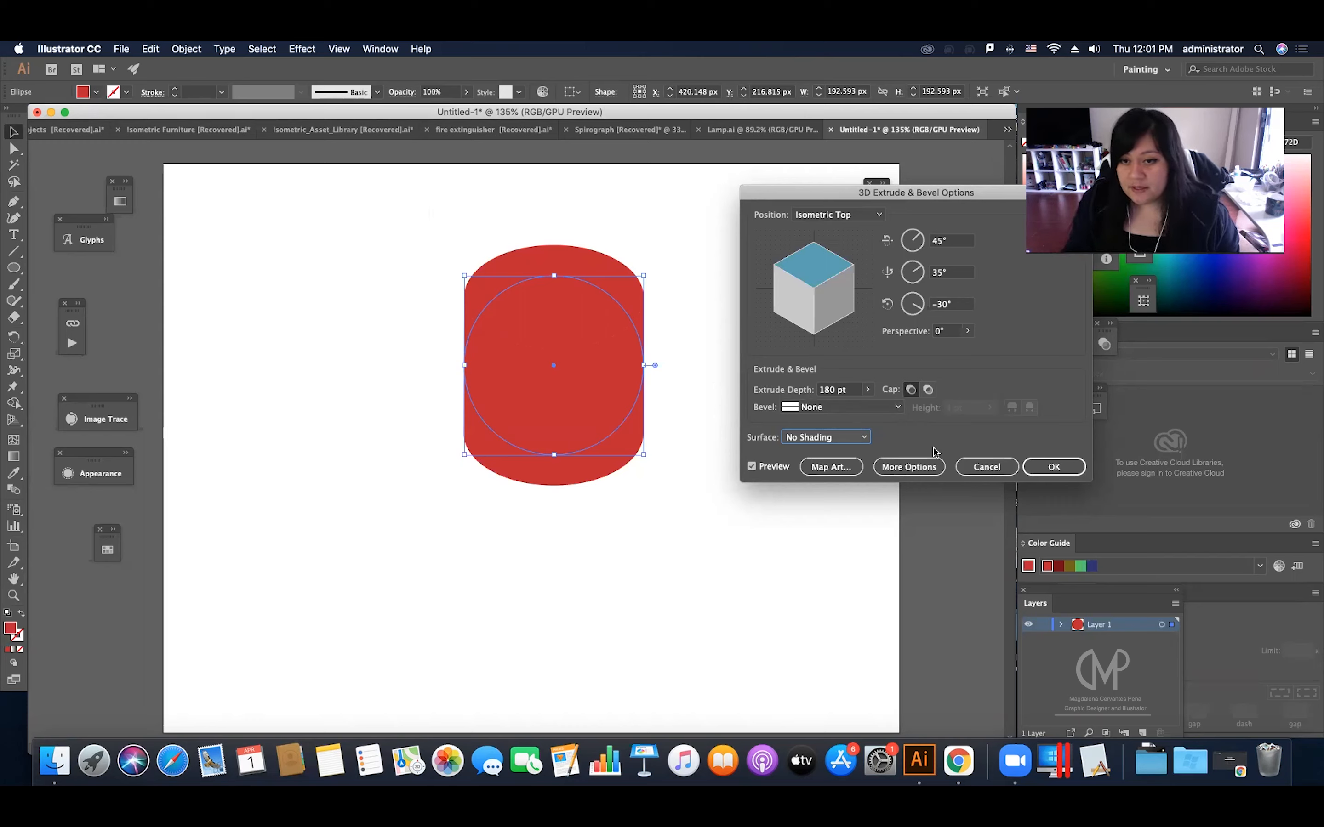
{"action": "left_click", "coordinate": [1036, 468]}
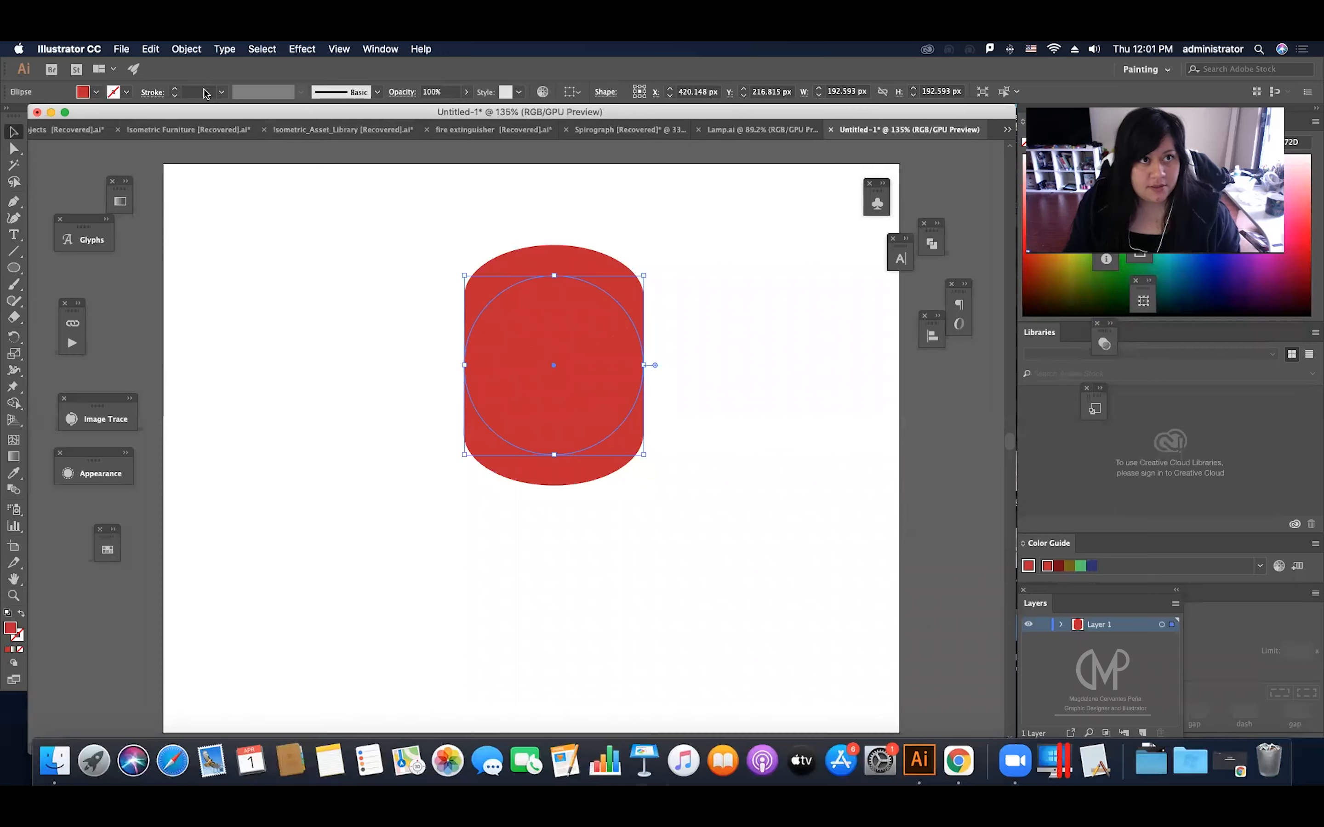
Step: Examine the extruded shape's underlying path in Outline view and its list of appearance attributes
{"action": "left_click", "coordinate": [186, 49]}
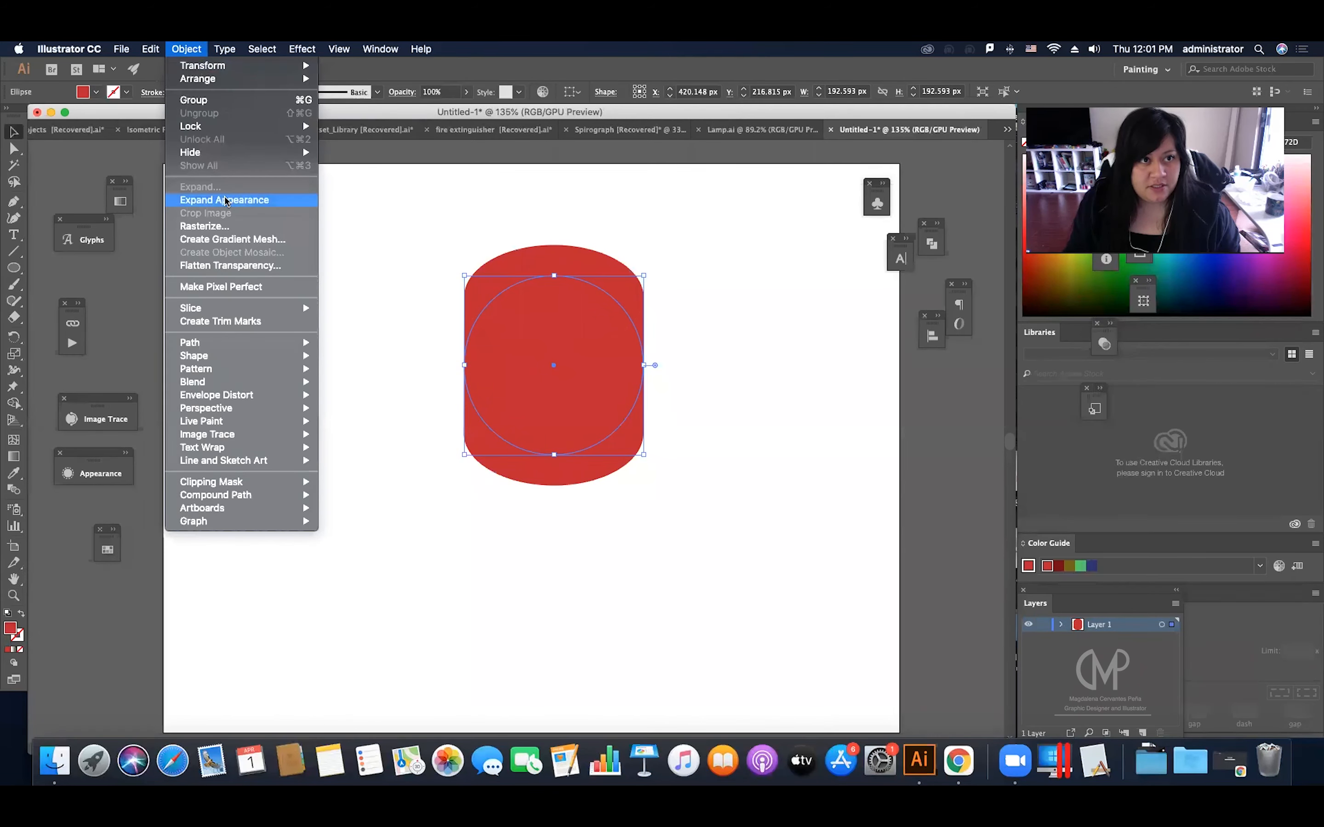
{"action": "left_click", "coordinate": [224, 200]}
{"action": "left_click", "coordinate": [548, 218]}
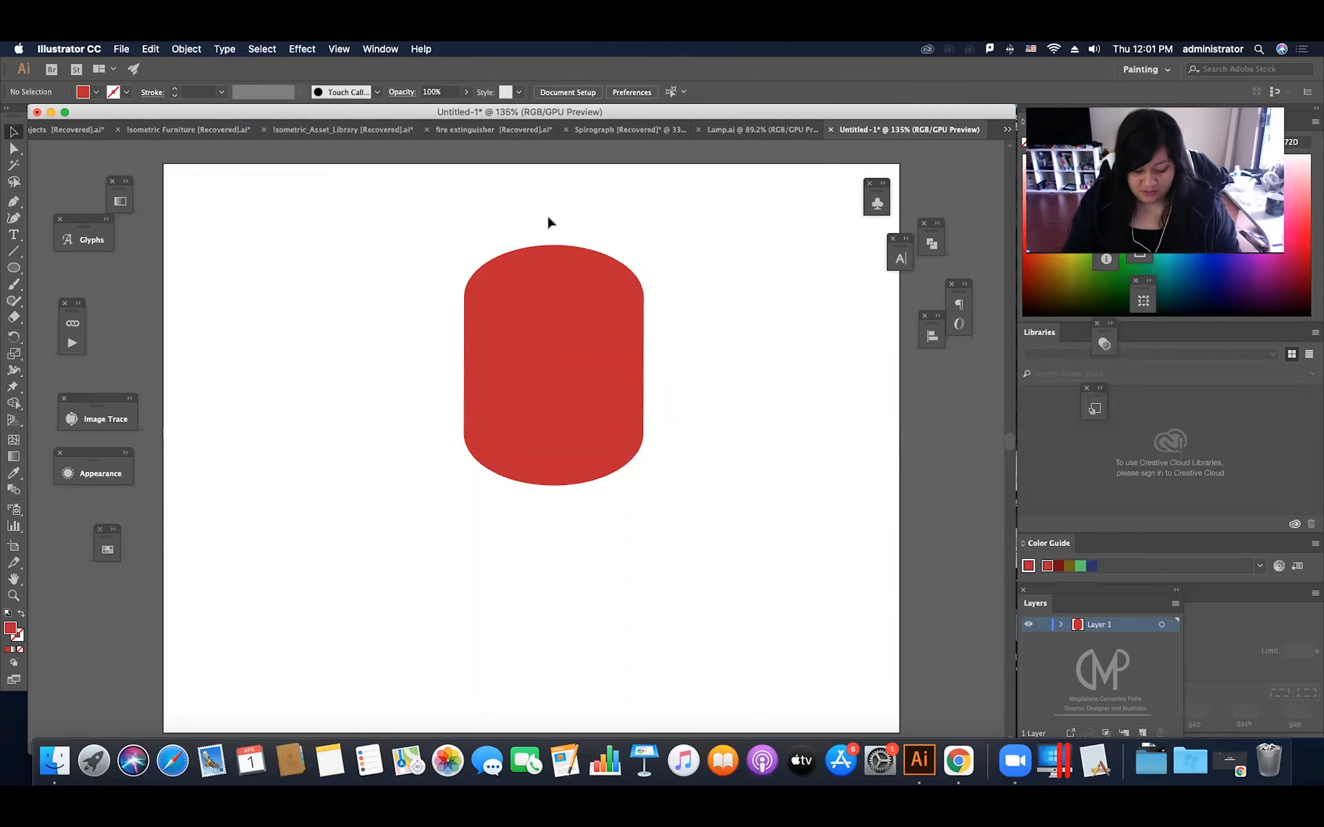
{"action": "key", "text": "super+y"}
{"action": "scroll", "coordinate": [509, 229], "scroll_direction": "right", "scroll_amount": 1}
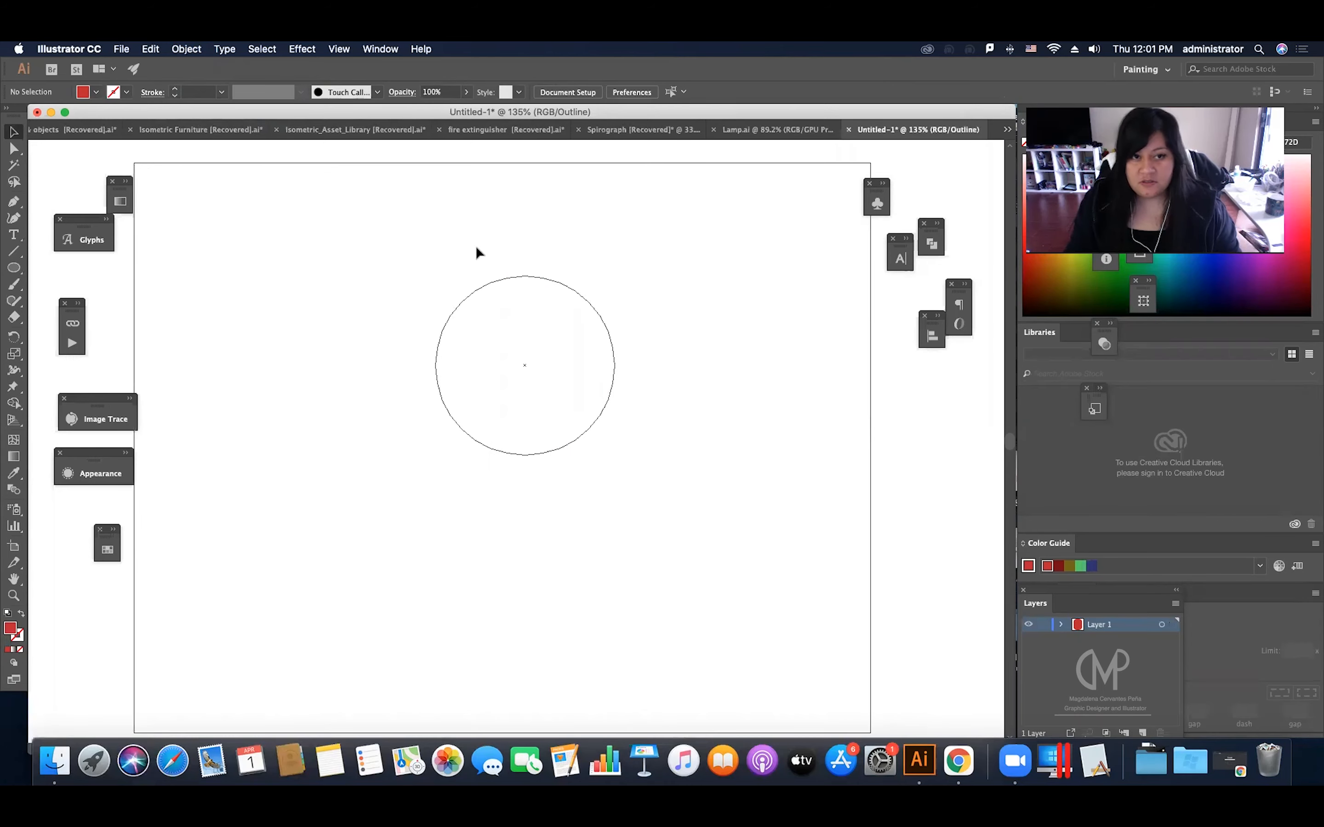
{"action": "key", "text": "super+y"}
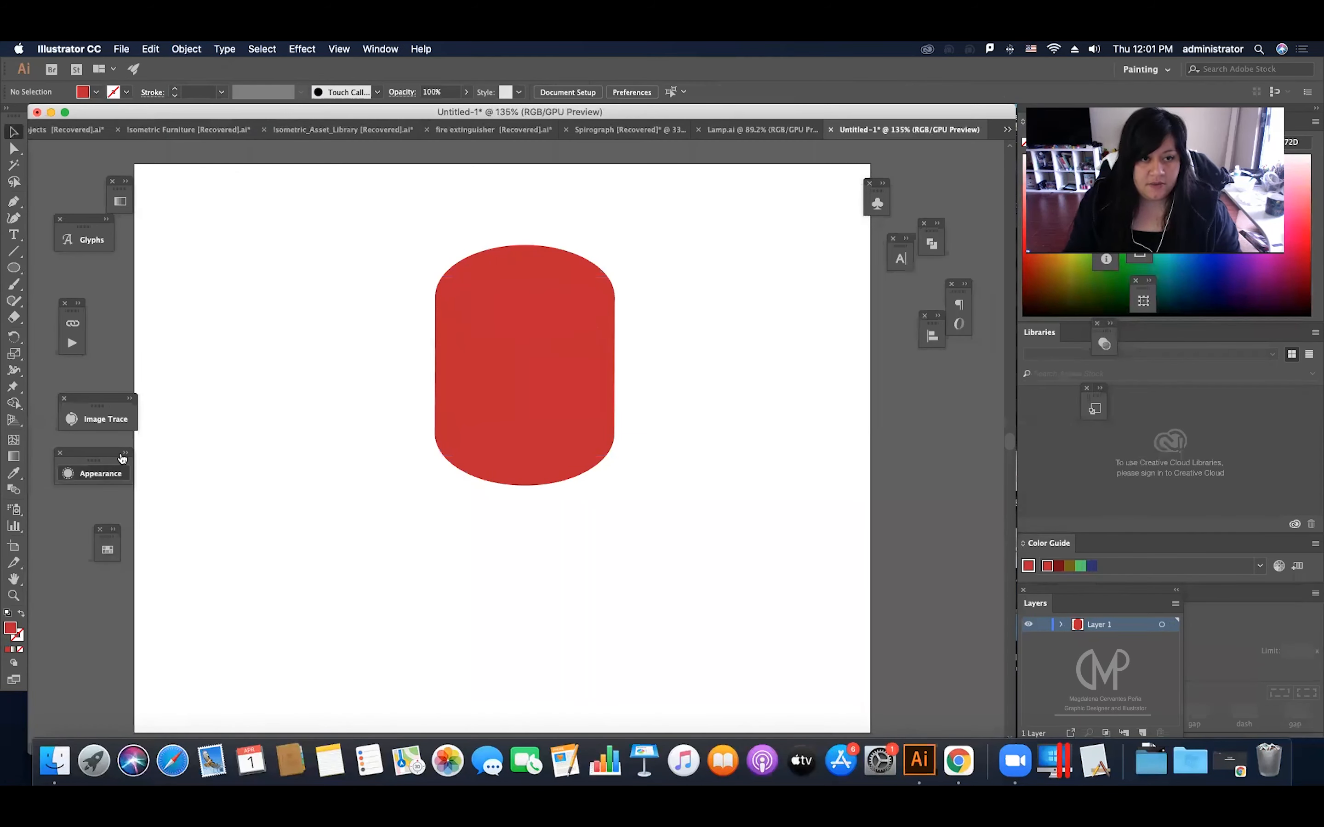
{"action": "left_click", "coordinate": [93, 465]}
{"action": "left_click", "coordinate": [503, 336]}
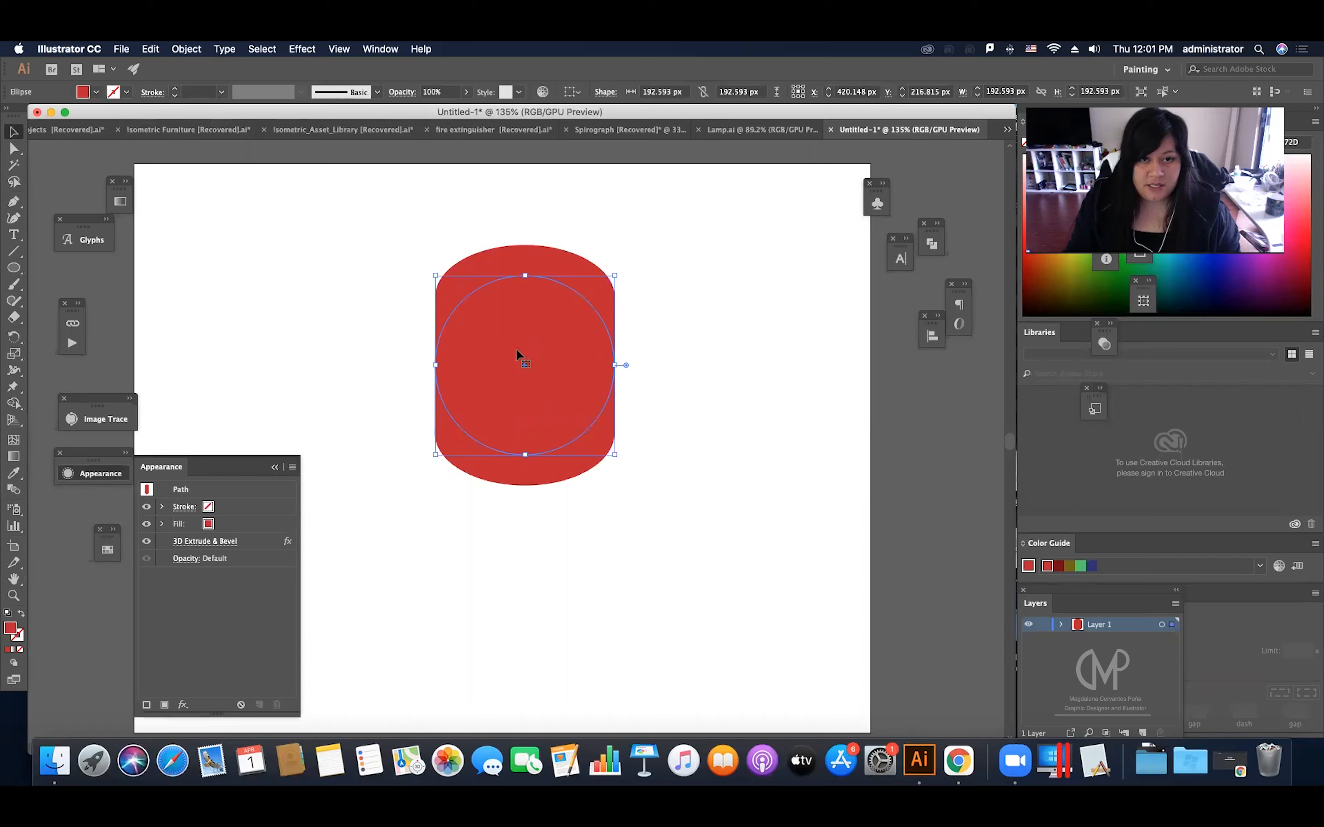
{"action": "left_click", "coordinate": [274, 468]}
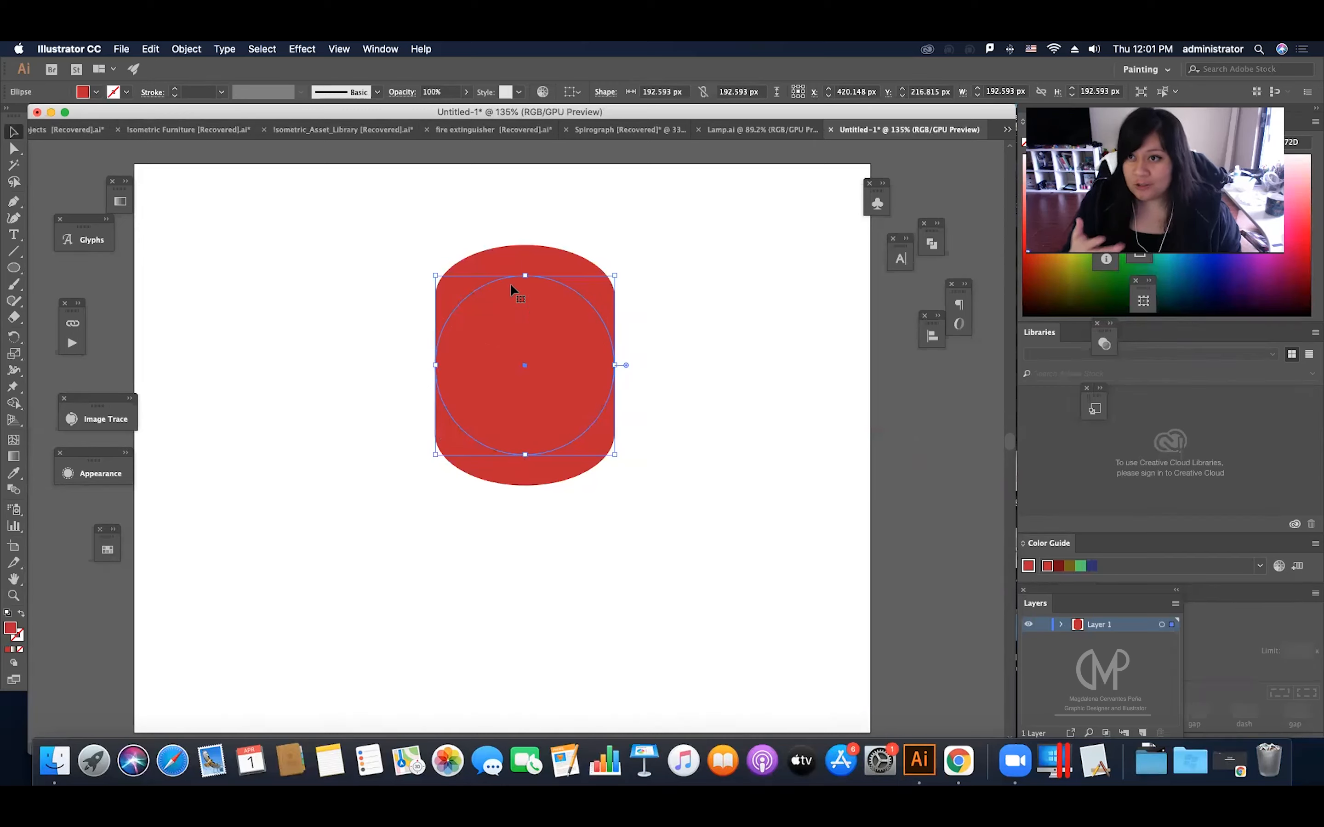
Step: Expand the appearance of the extruded circle into editable paths
{"action": "left_click", "coordinate": [187, 49]}
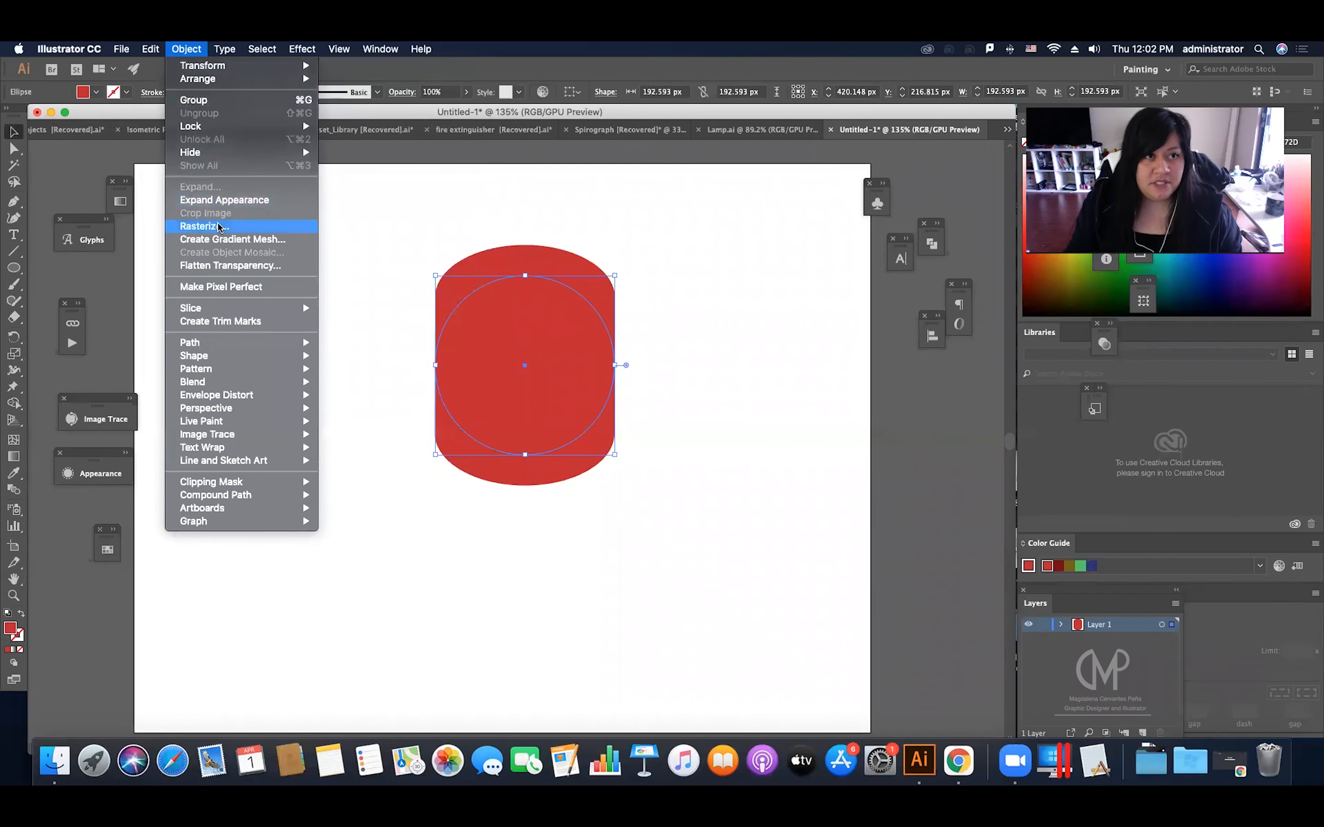
{"action": "left_click", "coordinate": [224, 201]}
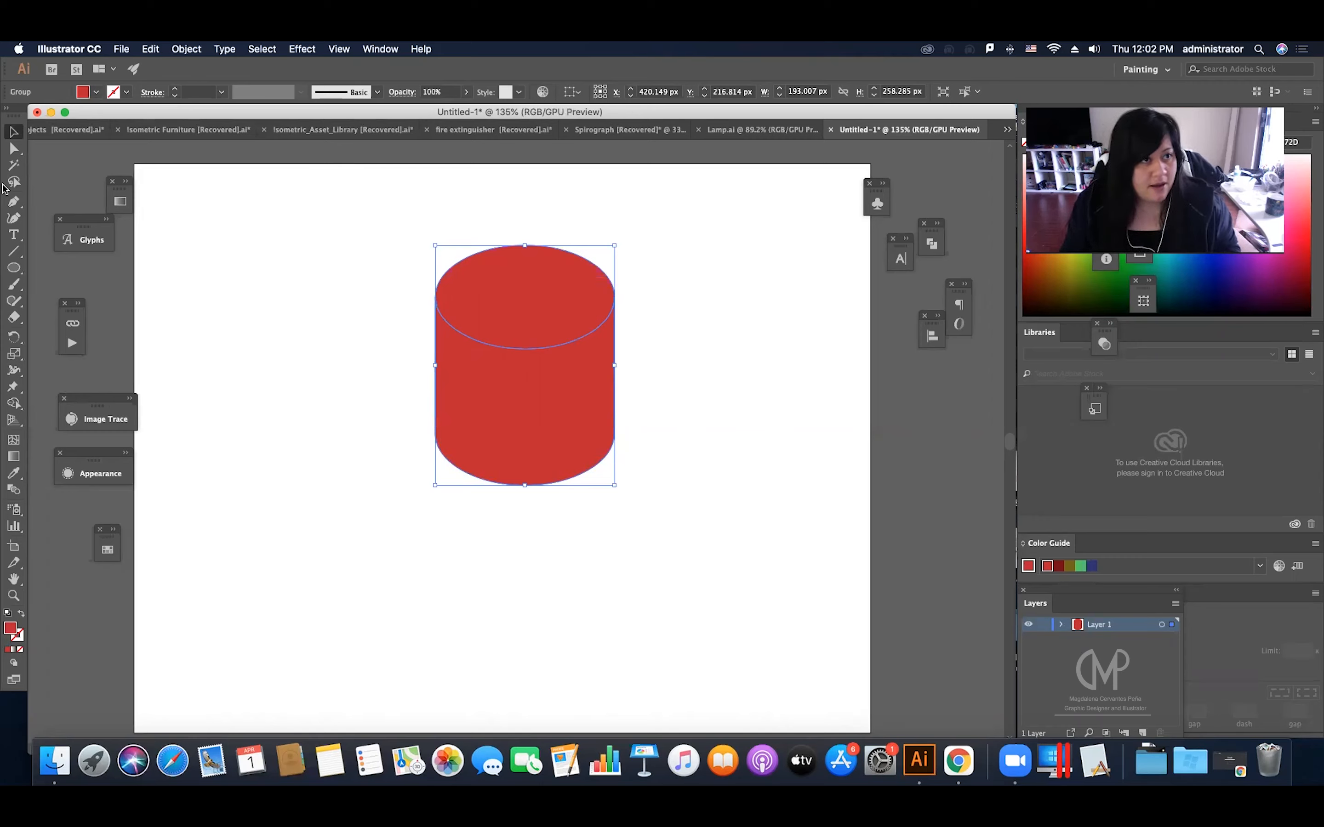
Step: Select only the anchor points of the cylinder's top ellipse and scale them uniformly to 66% with preview on
{"action": "left_click", "coordinate": [13, 150]}
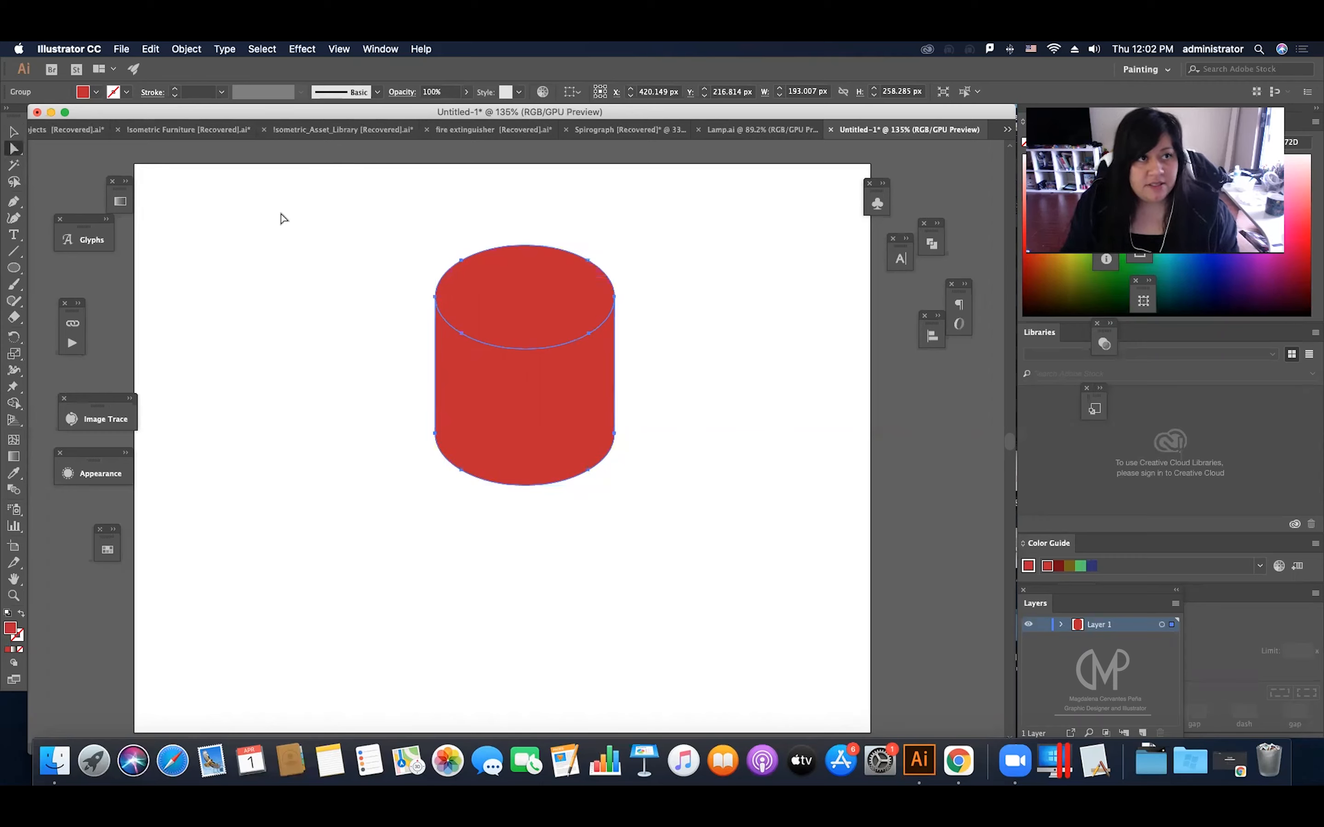
{"action": "left_click_drag", "start_coordinate": [397, 226], "coordinate": [682, 373]}
{"action": "left_click_drag", "start_coordinate": [421, 235], "coordinate": [678, 372]}
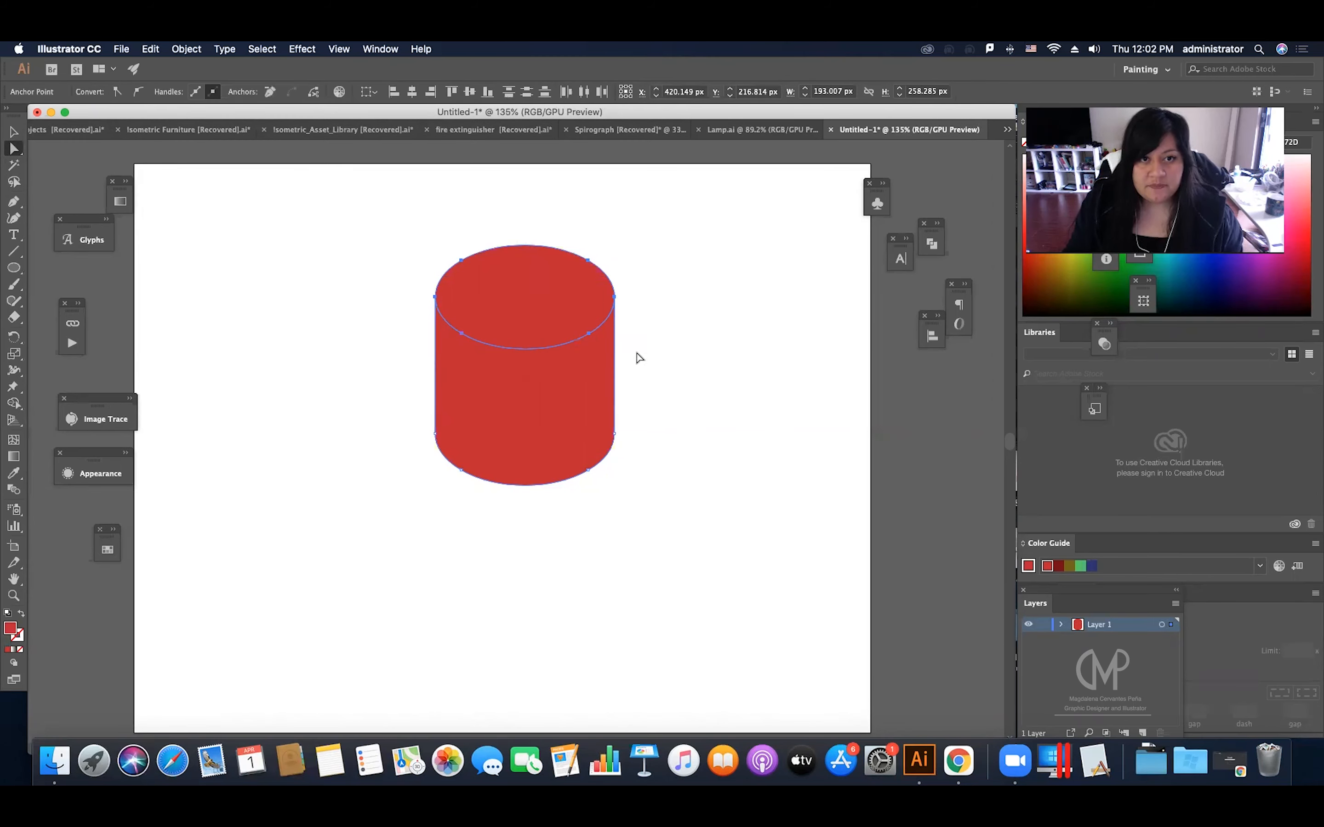
{"action": "double_click", "coordinate": [15, 355]}
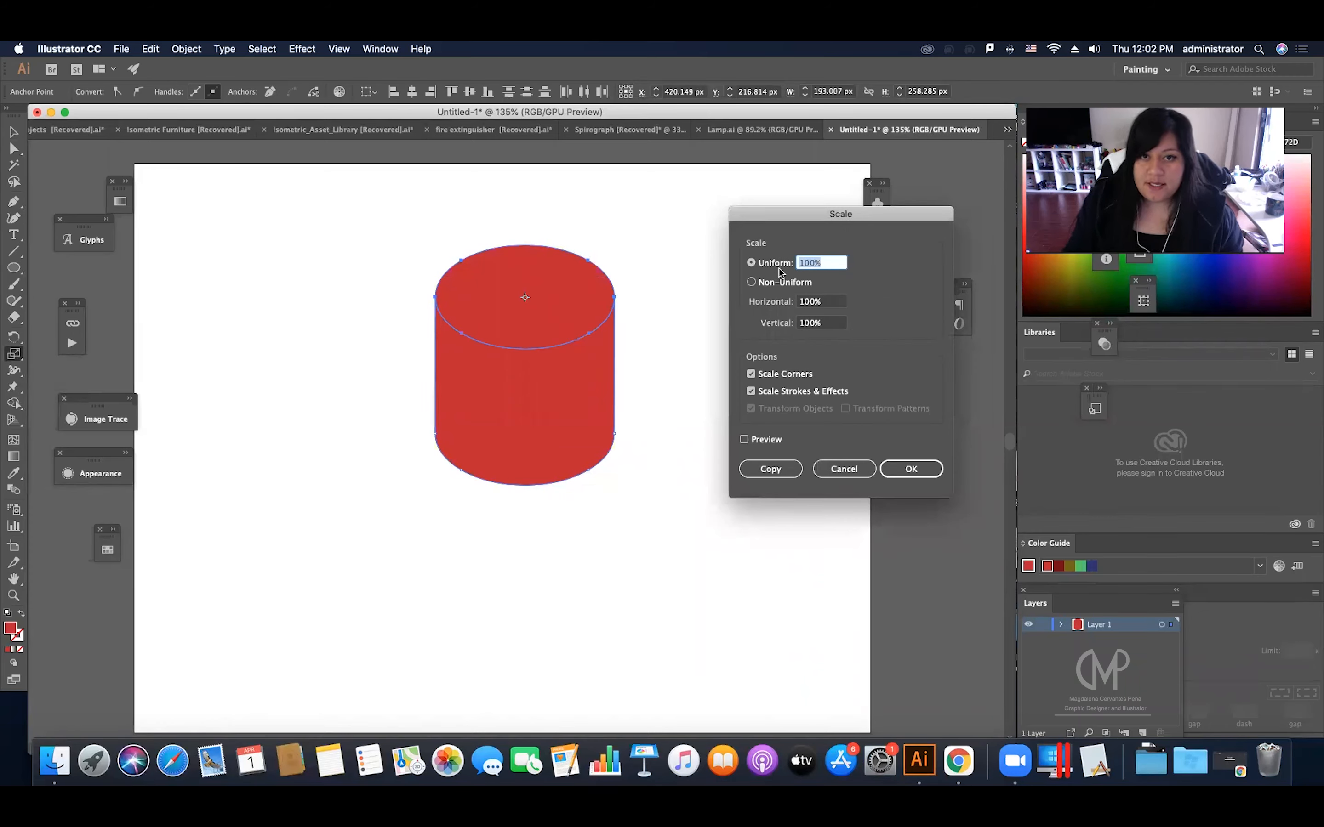
{"action": "left_click", "coordinate": [760, 265]}
{"action": "left_click", "coordinate": [831, 264]}
{"action": "scroll", "coordinate": [831, 264], "scroll_direction": "down", "scroll_amount": 11}
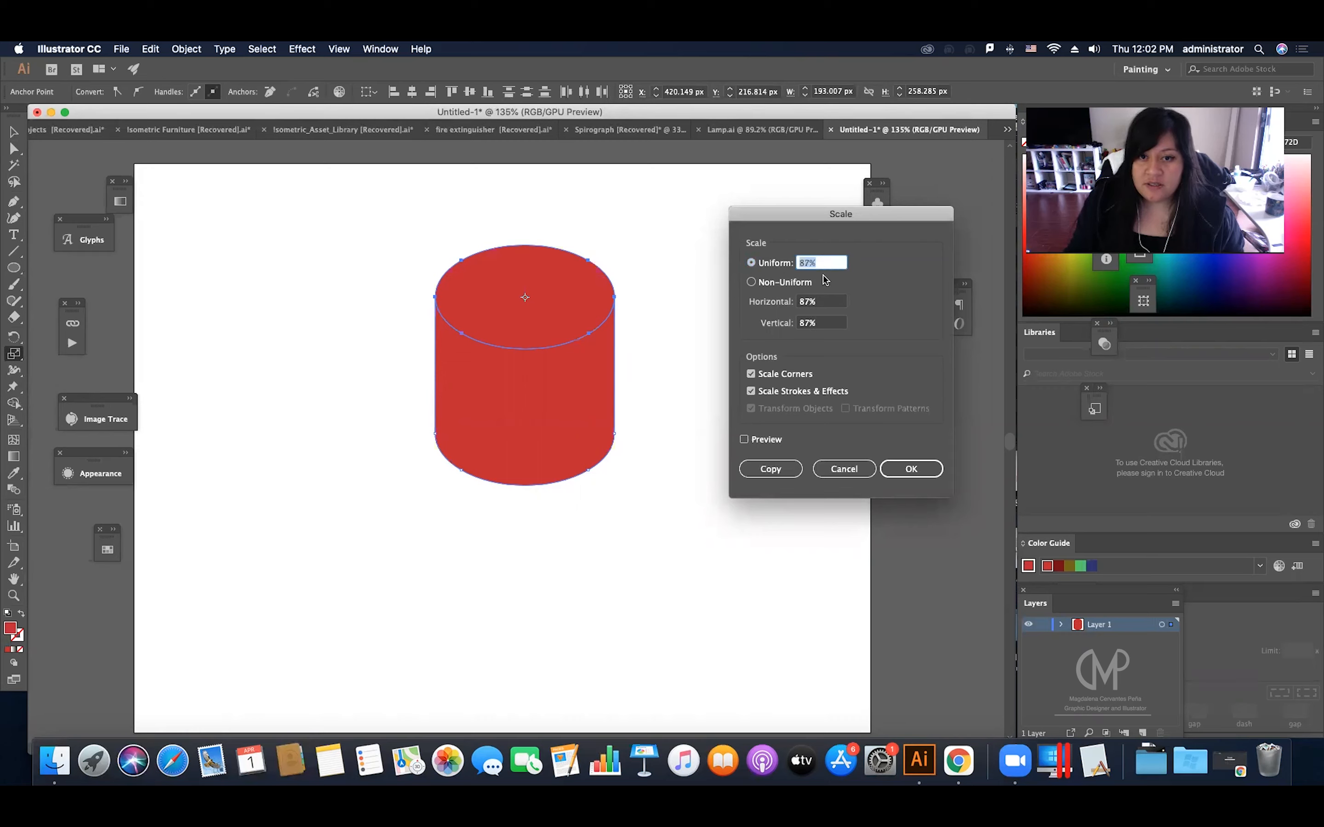
{"action": "left_click", "coordinate": [754, 438]}
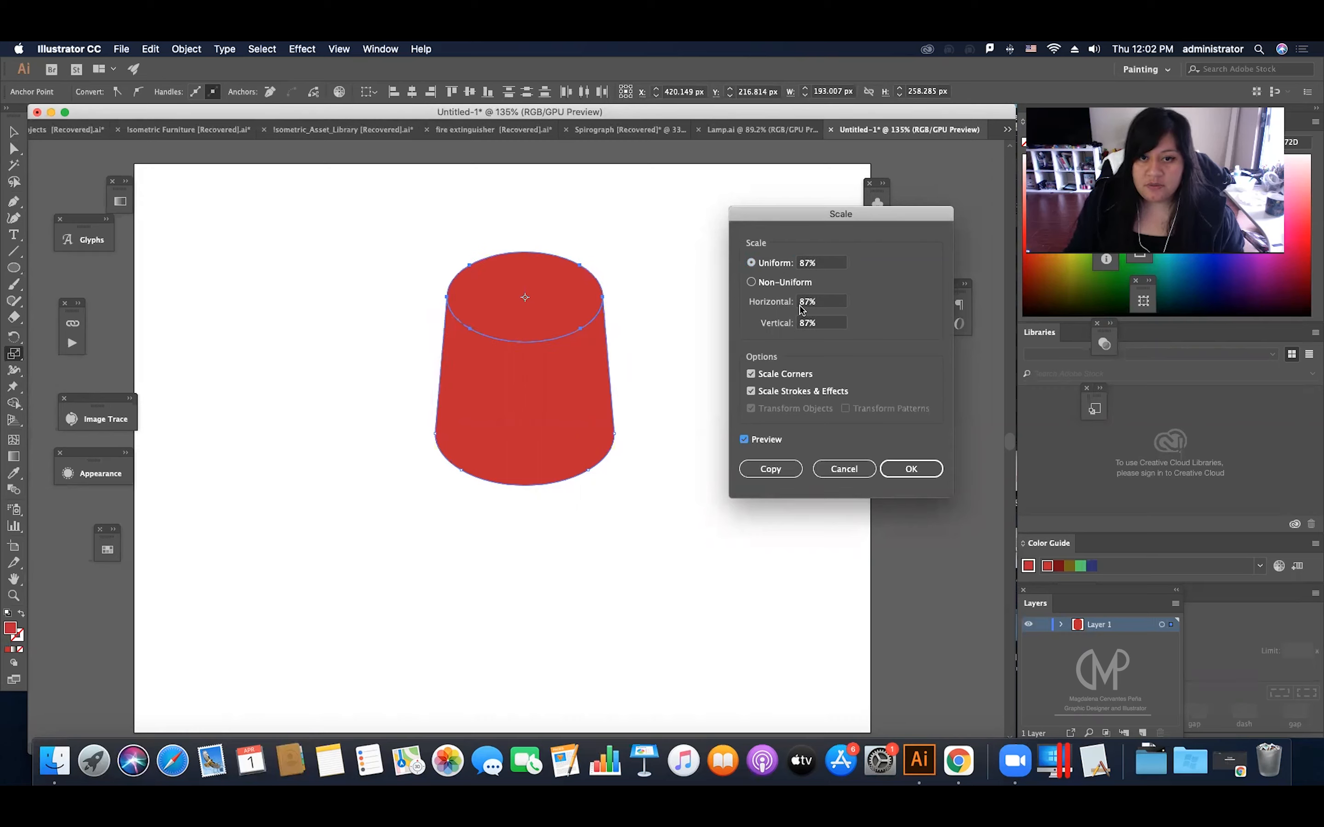
{"action": "scroll", "coordinate": [825, 261], "scroll_direction": "down", "scroll_amount": 20}
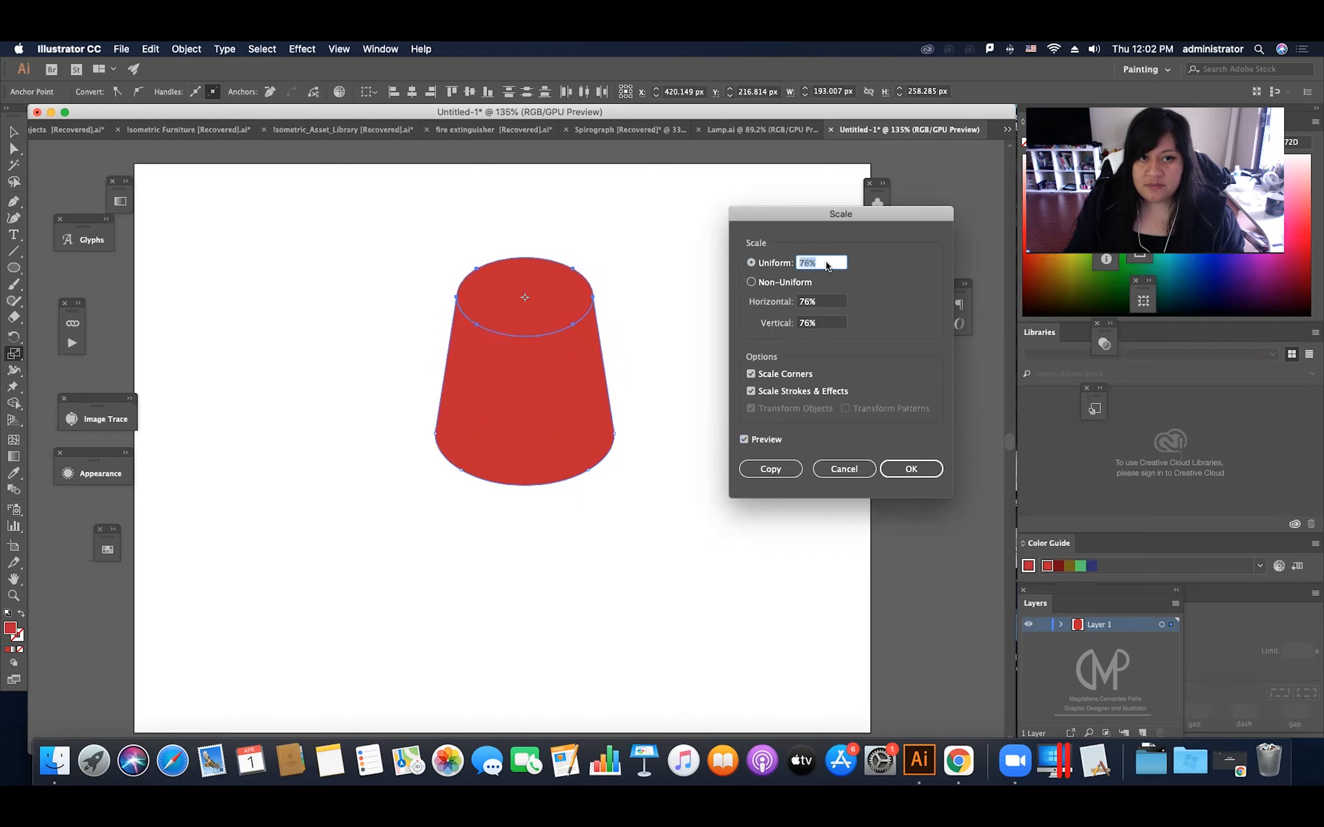
{"action": "scroll", "coordinate": [826, 261], "scroll_direction": "up", "scroll_amount": 1}
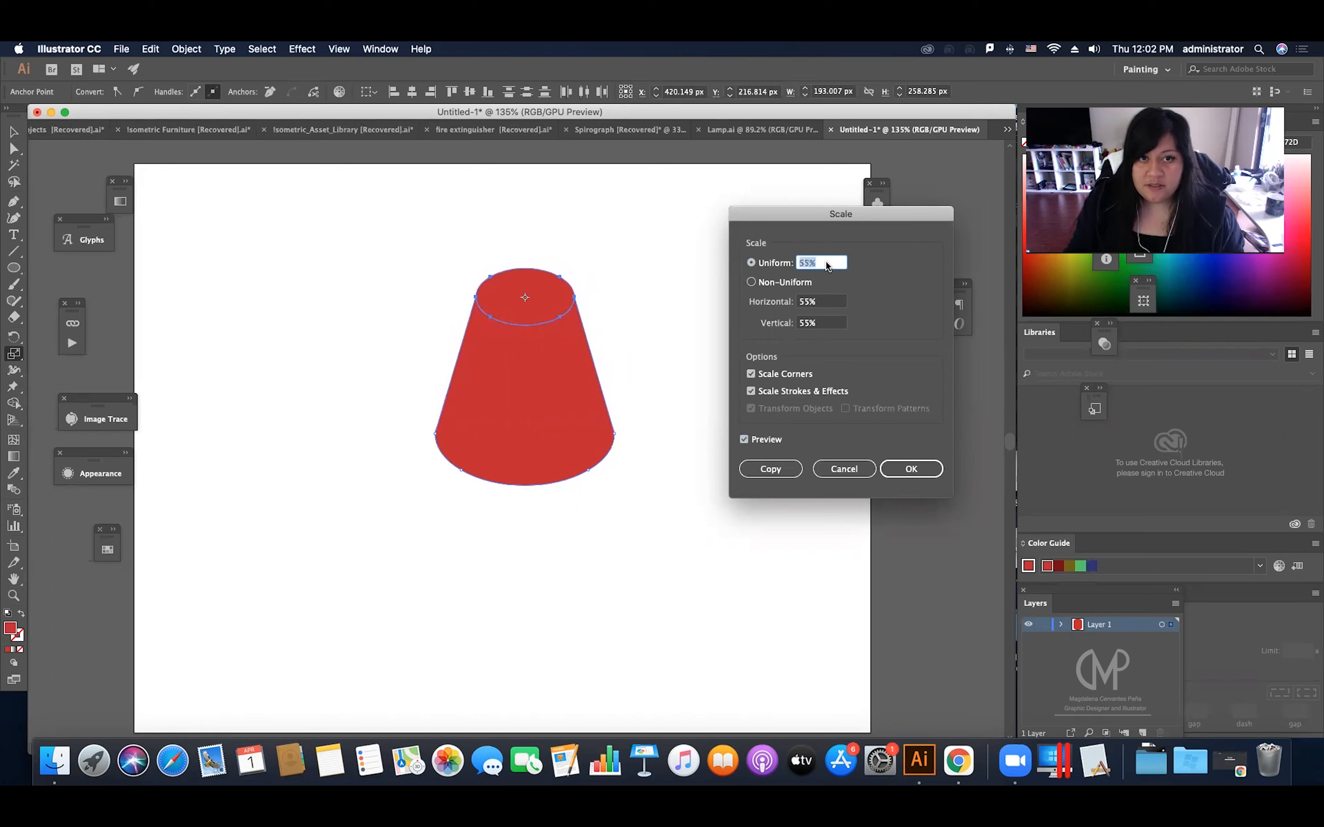
{"action": "scroll", "coordinate": [826, 260], "scroll_direction": "down", "scroll_amount": 2}
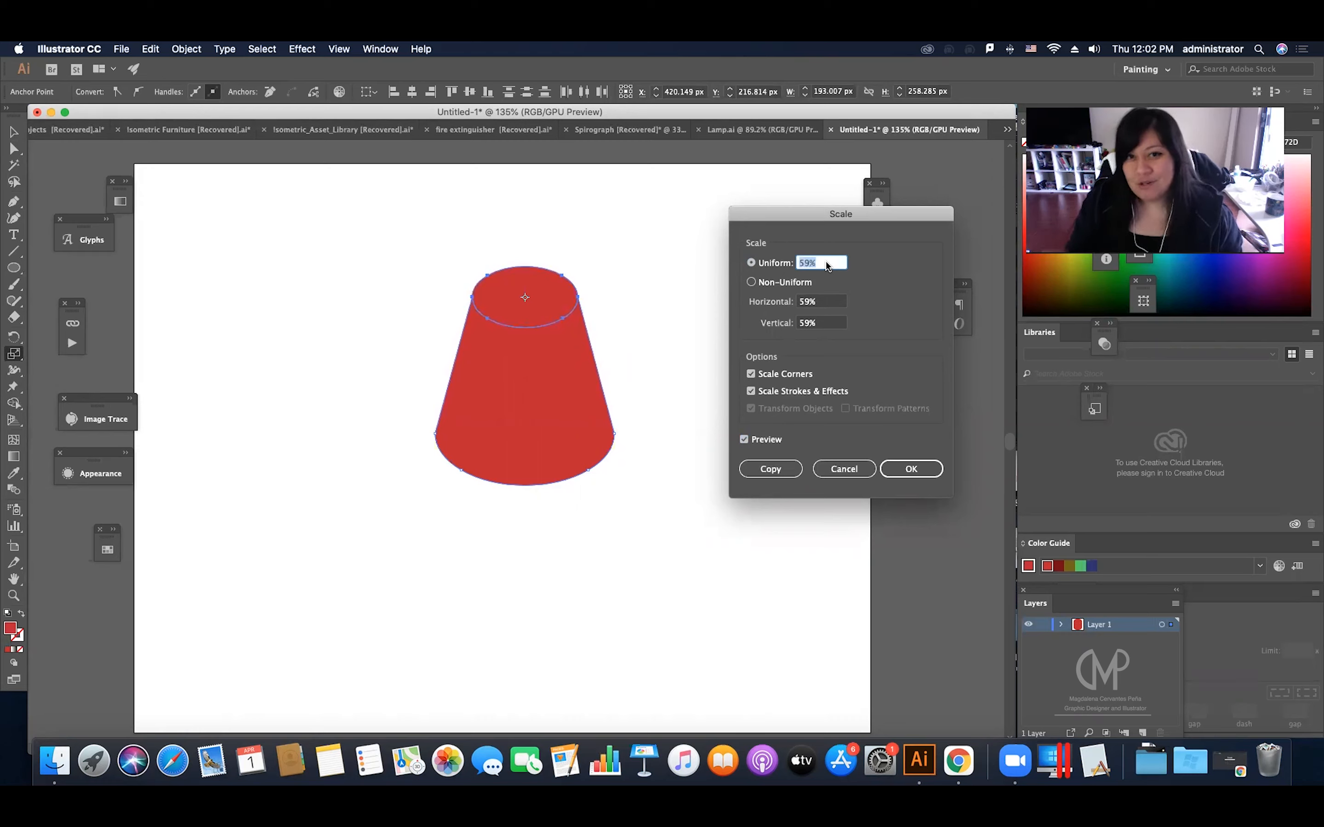
{"action": "scroll", "coordinate": [825, 261], "scroll_direction": "up", "scroll_amount": 7}
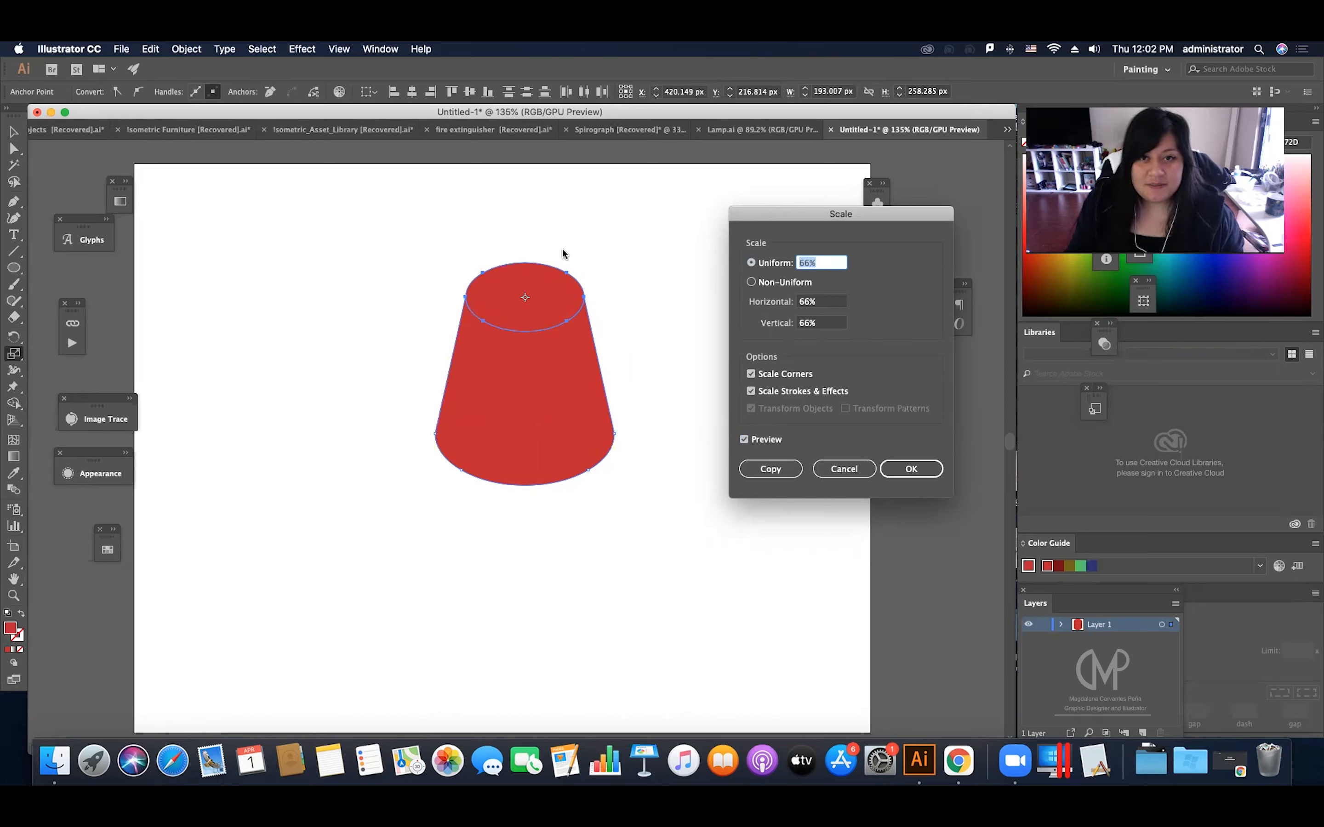
{"action": "left_click", "coordinate": [902, 472]}
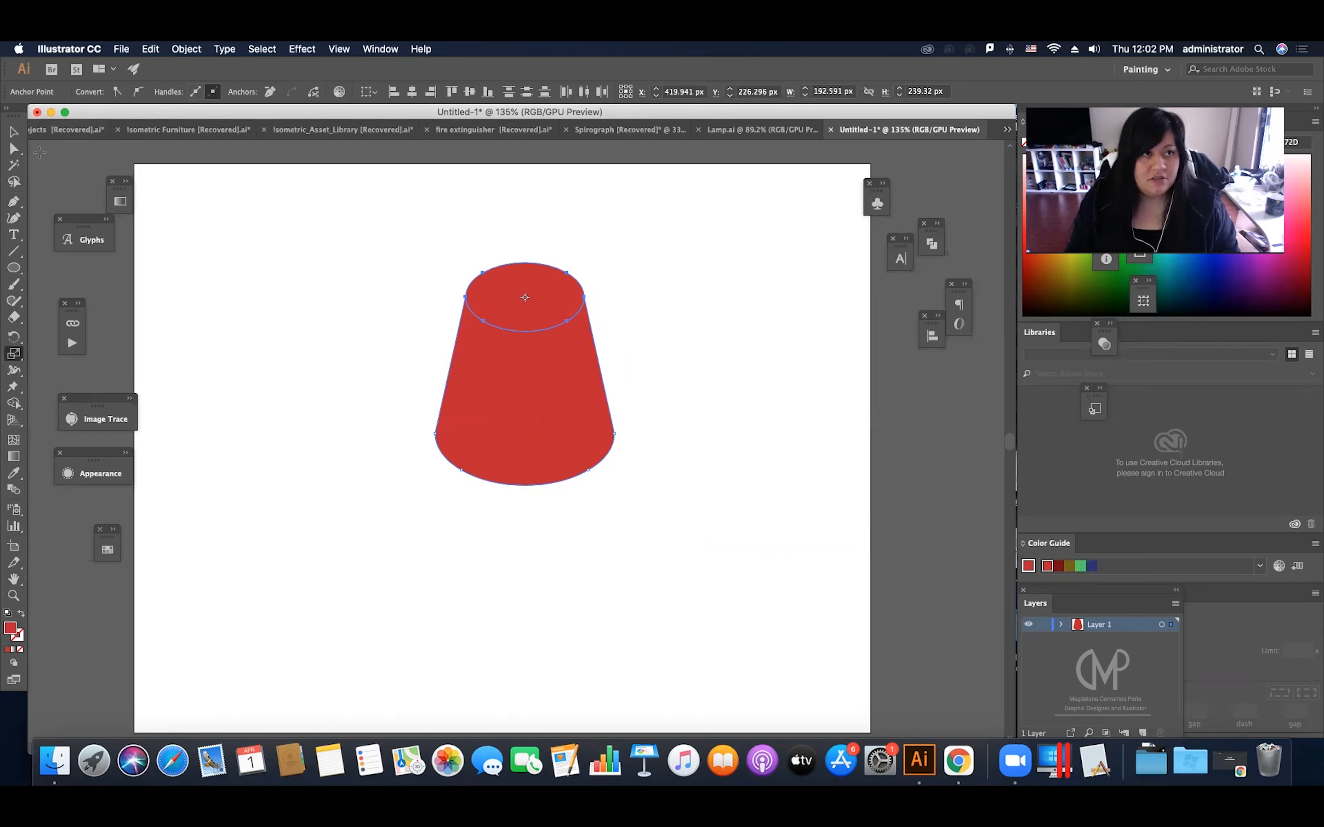
Step: Shorten the tapered shape by moving the anchor points of its bottom curve up about 20 px
{"action": "left_click", "coordinate": [14, 149]}
{"action": "left_click_drag", "start_coordinate": [414, 407], "coordinate": [671, 528]}
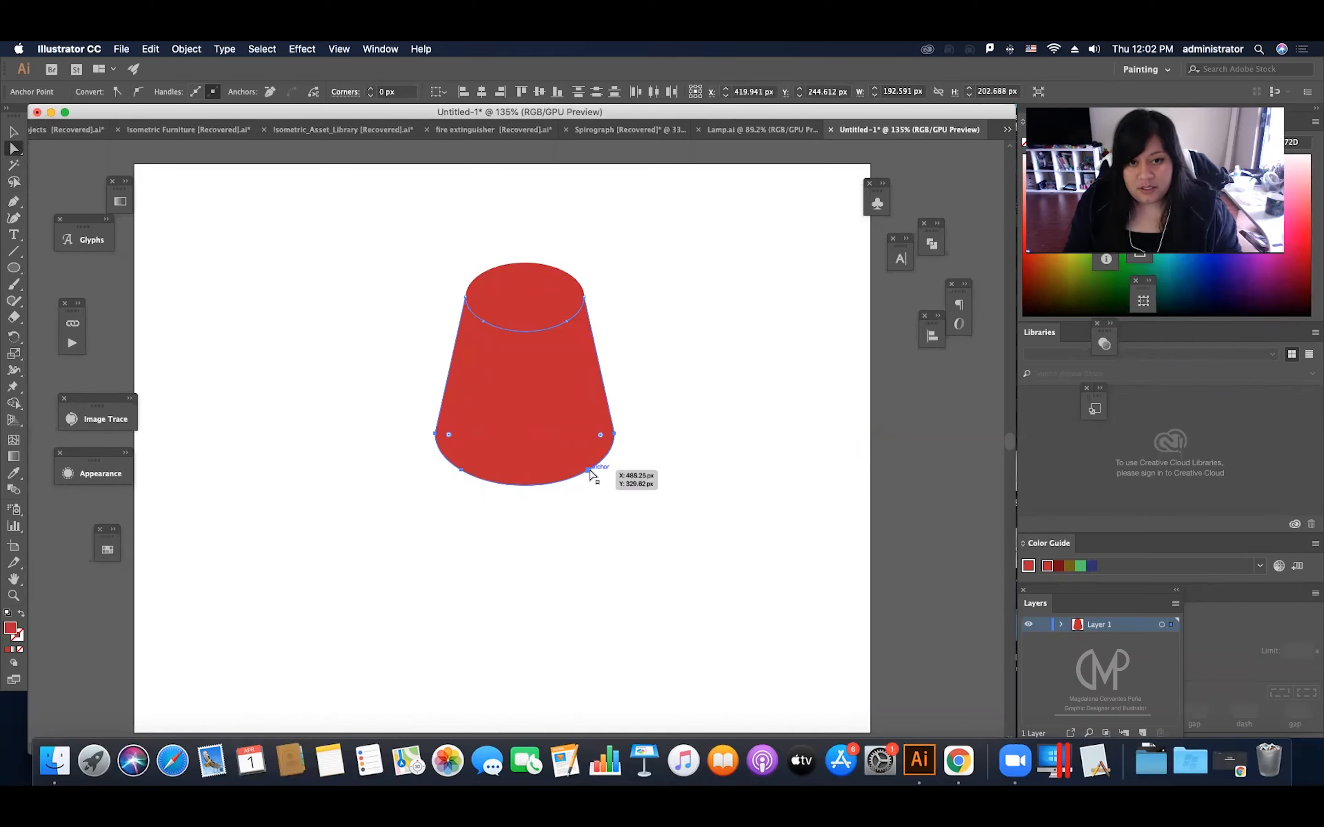
{"action": "mouse_move", "coordinate": [590, 473]}
{"action": "left_mouse_down"}
{"action": "mouse_move", "coordinate": [590, 432]}
{"action": "mouse_move", "coordinate": [587, 454]}
{"action": "left_mouse_up"}
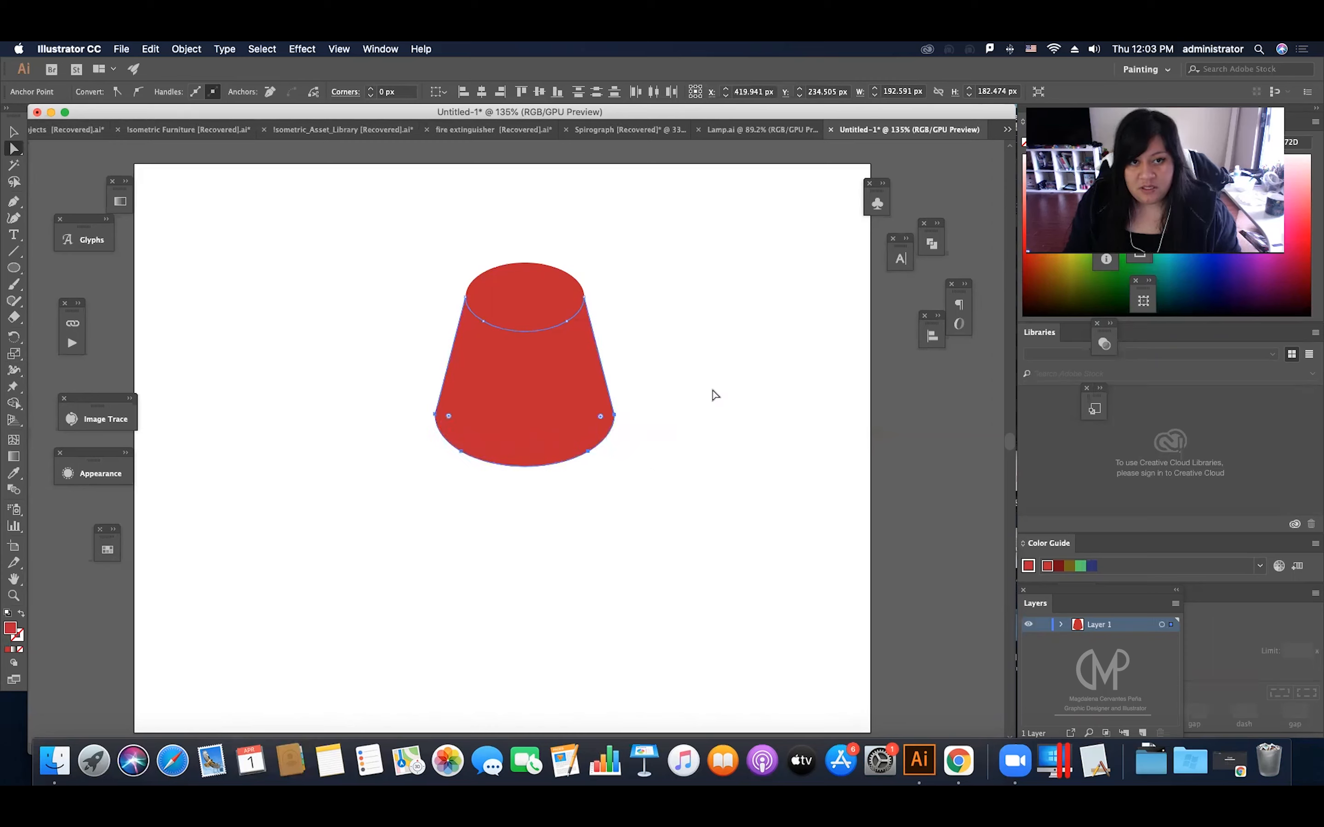
{"action": "left_click", "coordinate": [714, 394]}
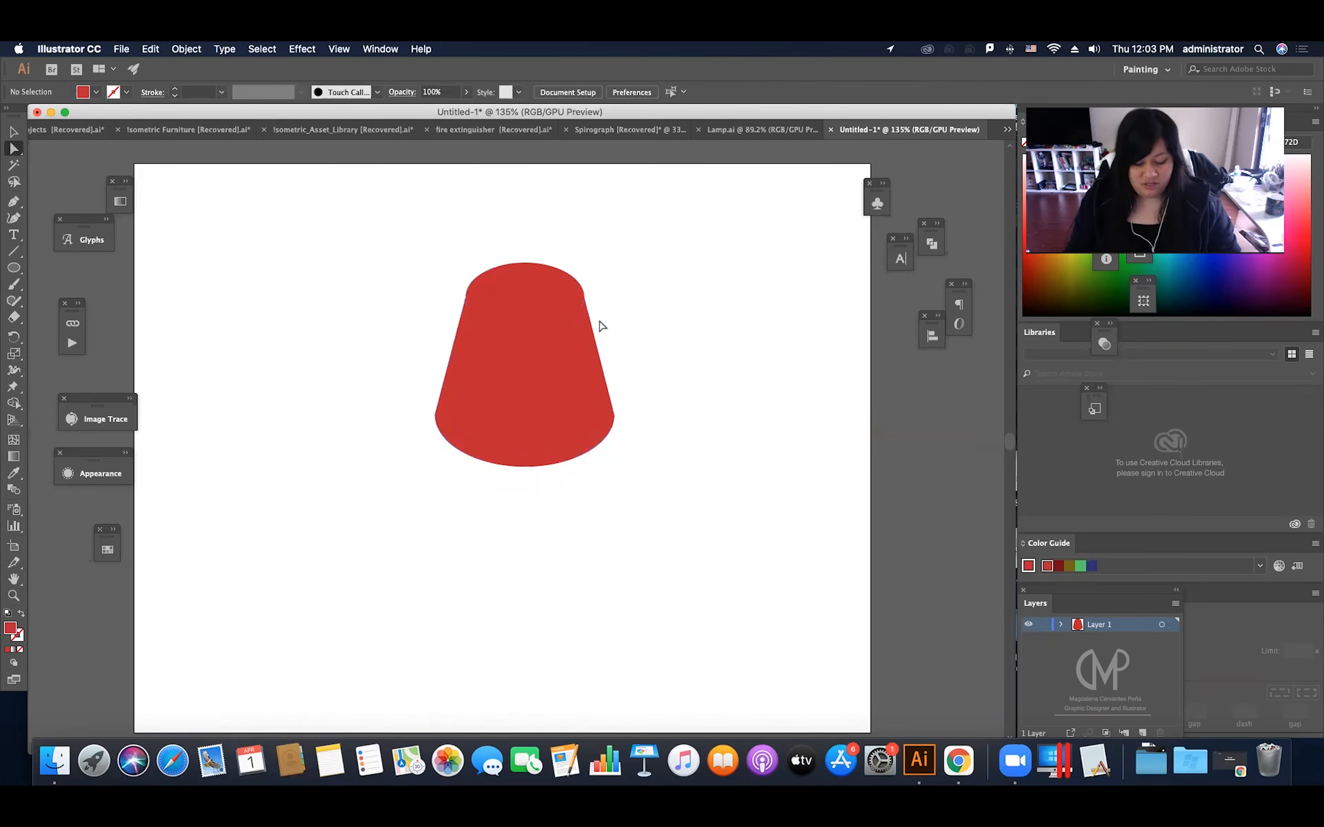
Step: Give the whole tapered shape a black stroke with a weight of 3 pt
{"action": "key", "text": "v"}
{"action": "left_click", "coordinate": [587, 305]}
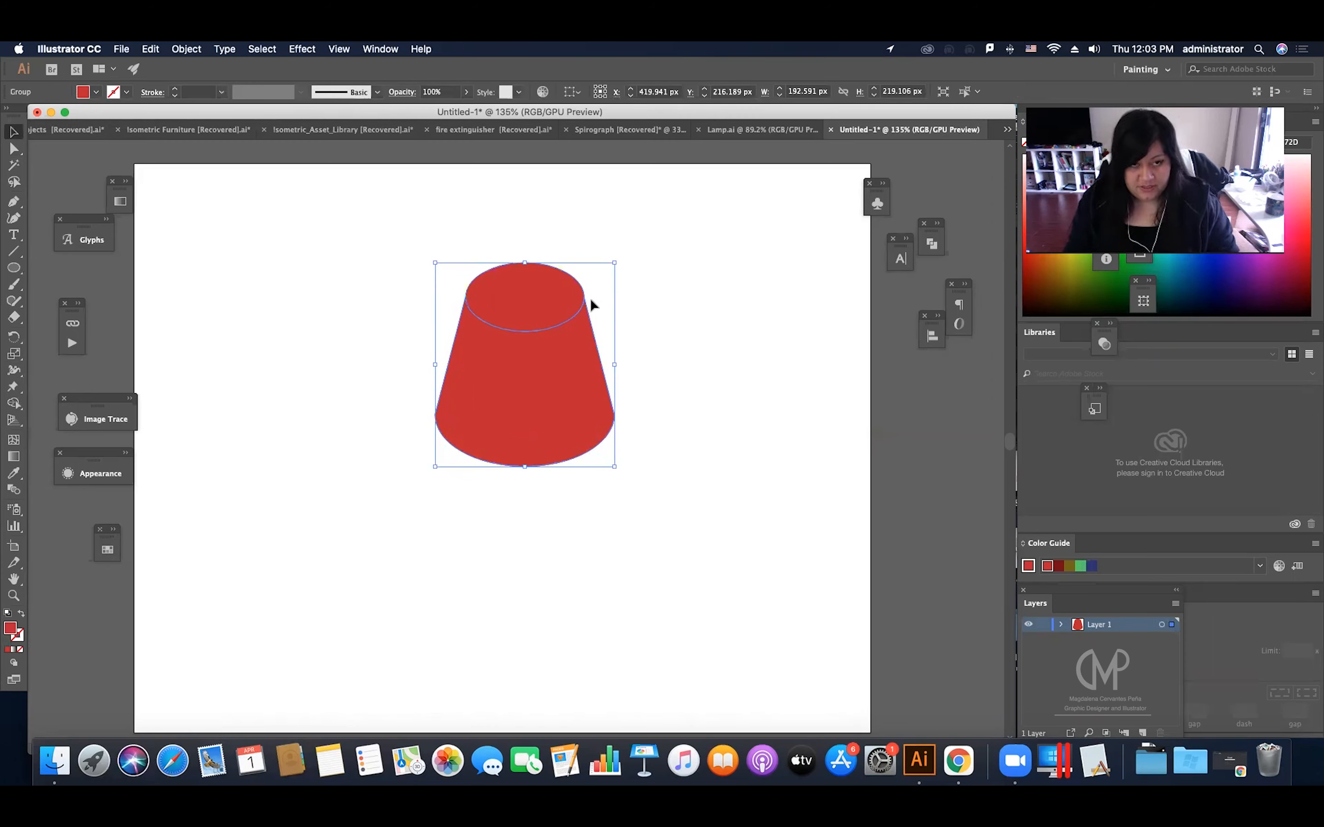
{"action": "left_click", "coordinate": [107, 551]}
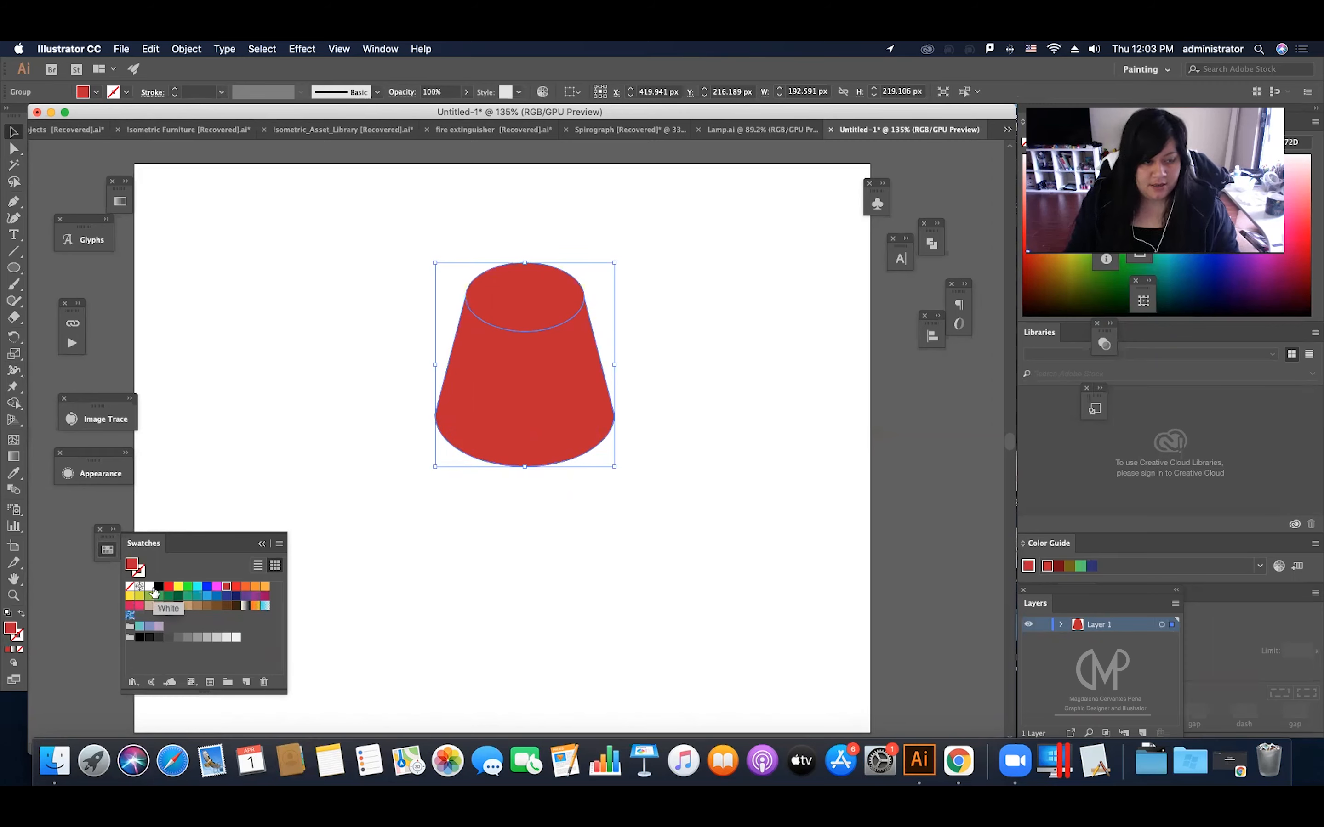
{"action": "key", "text": "x"}
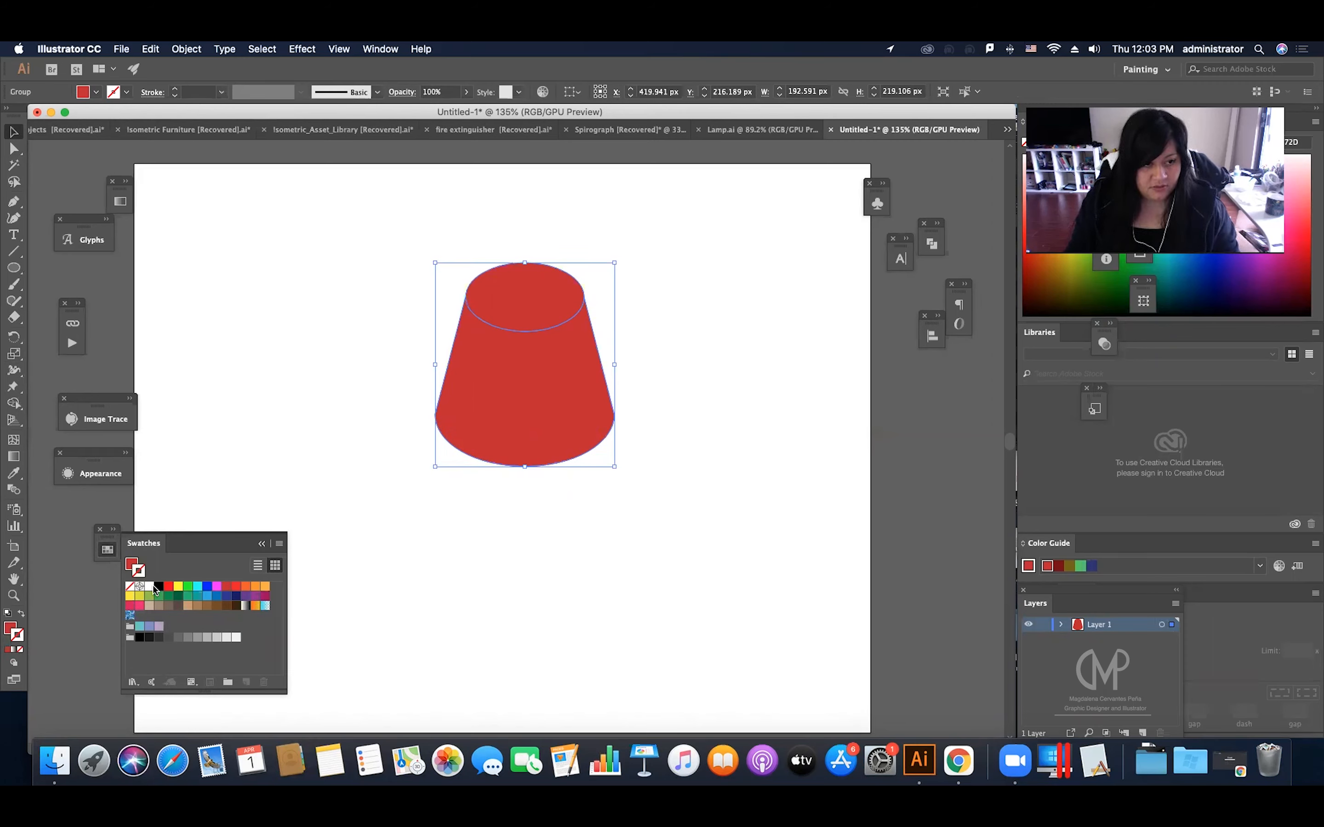
{"action": "left_click", "coordinate": [158, 586]}
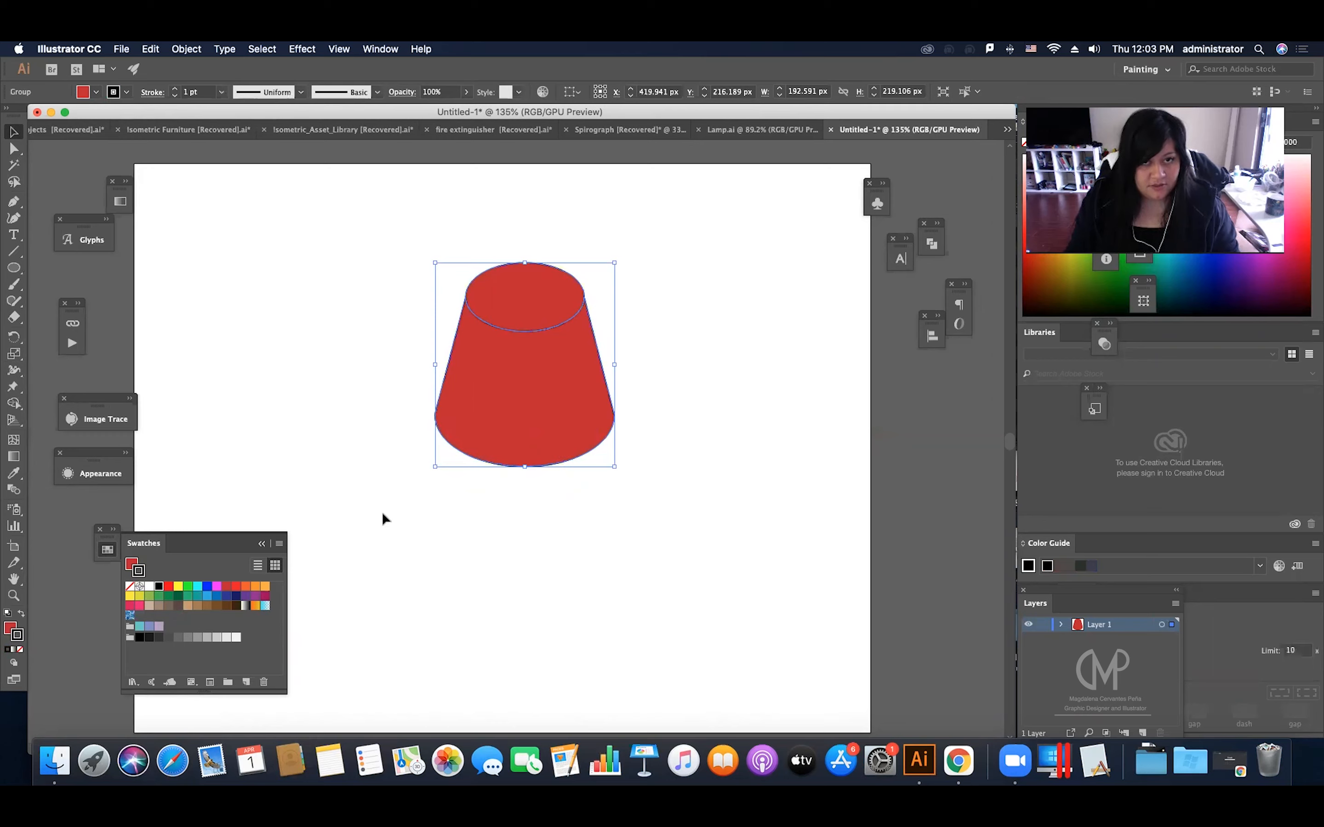
{"action": "left_click", "coordinate": [263, 543]}
{"action": "left_click", "coordinate": [176, 89]}
{"action": "left_click", "coordinate": [176, 89]}
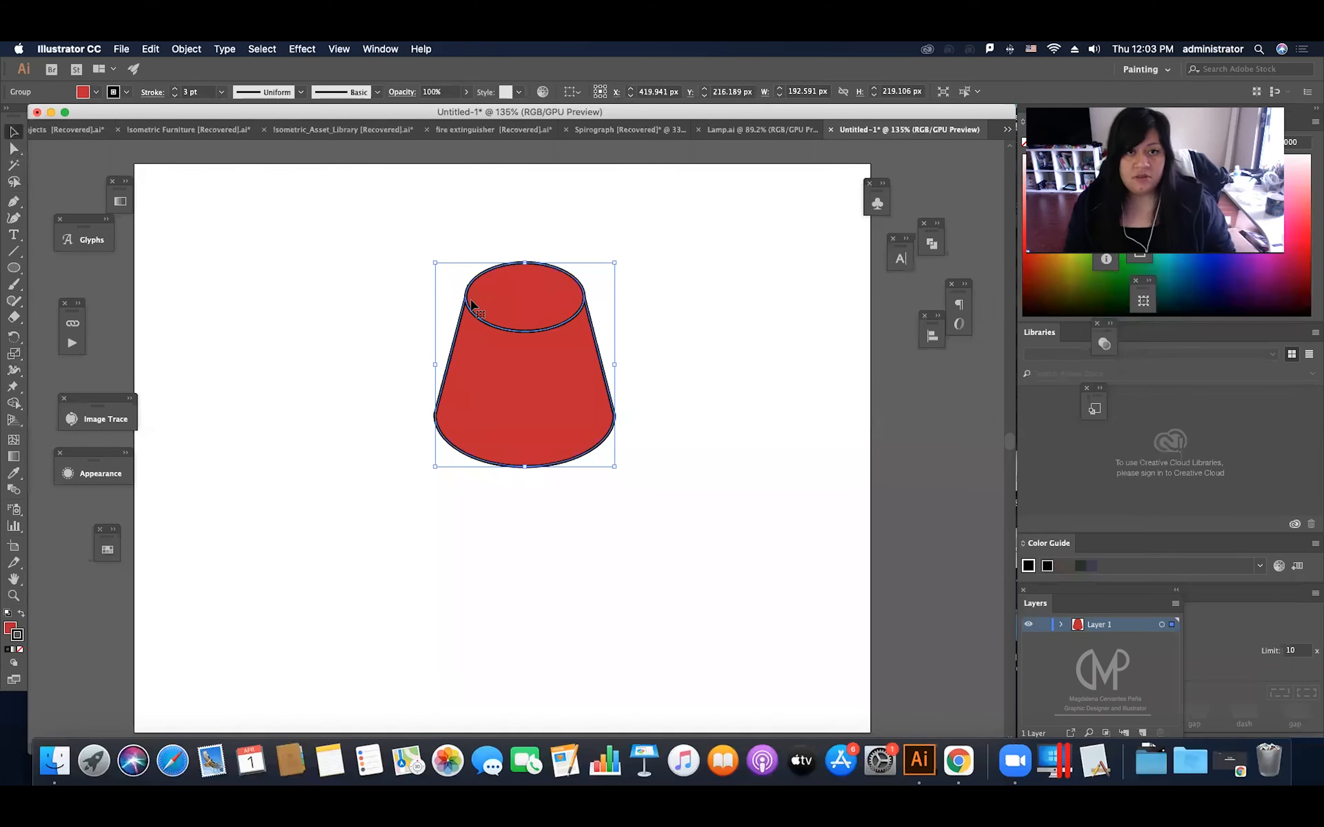
{"action": "left_click", "coordinate": [544, 241]}
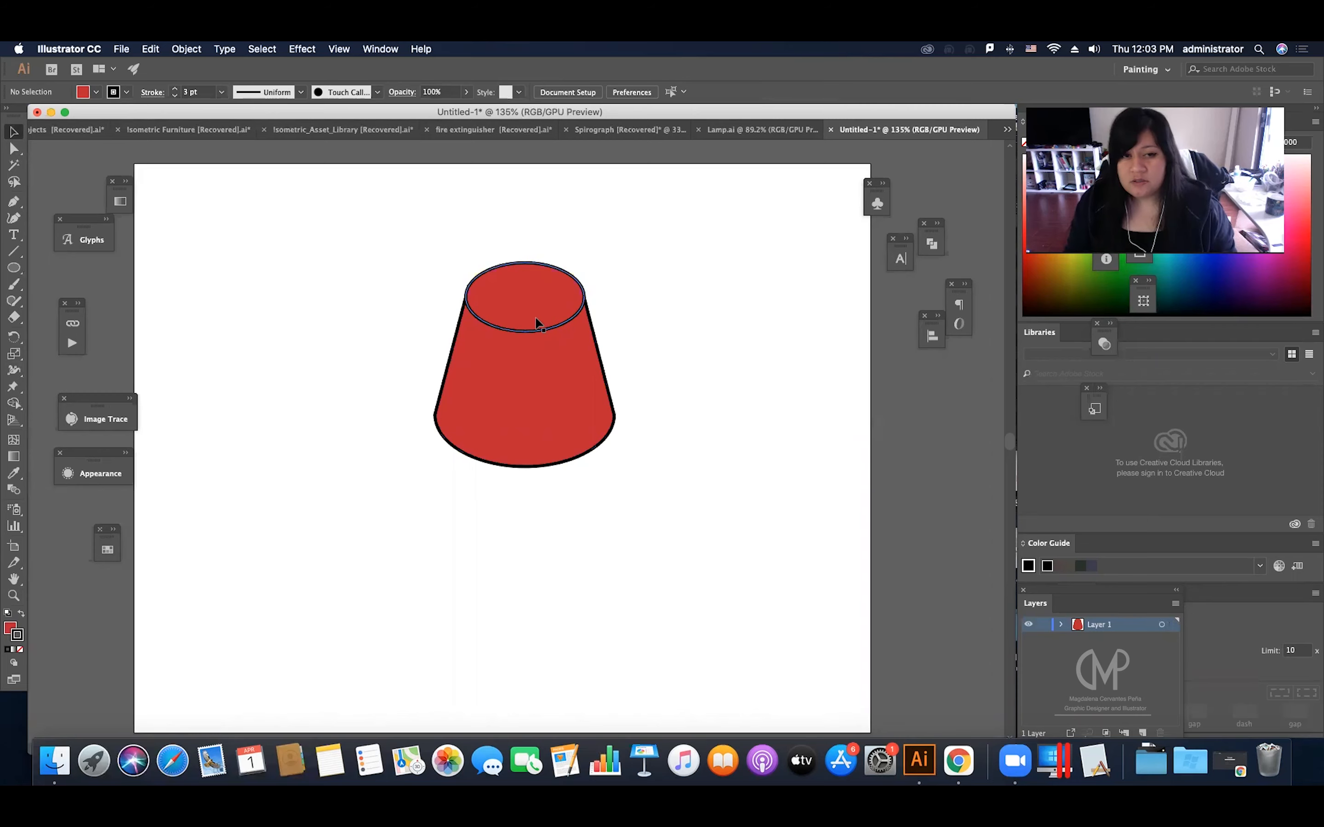
Step: Ungroup the outlined shape so its top ellipse and tapered body can be selected separately
{"action": "left_click", "coordinate": [536, 289]}
{"action": "key", "text": "z"}
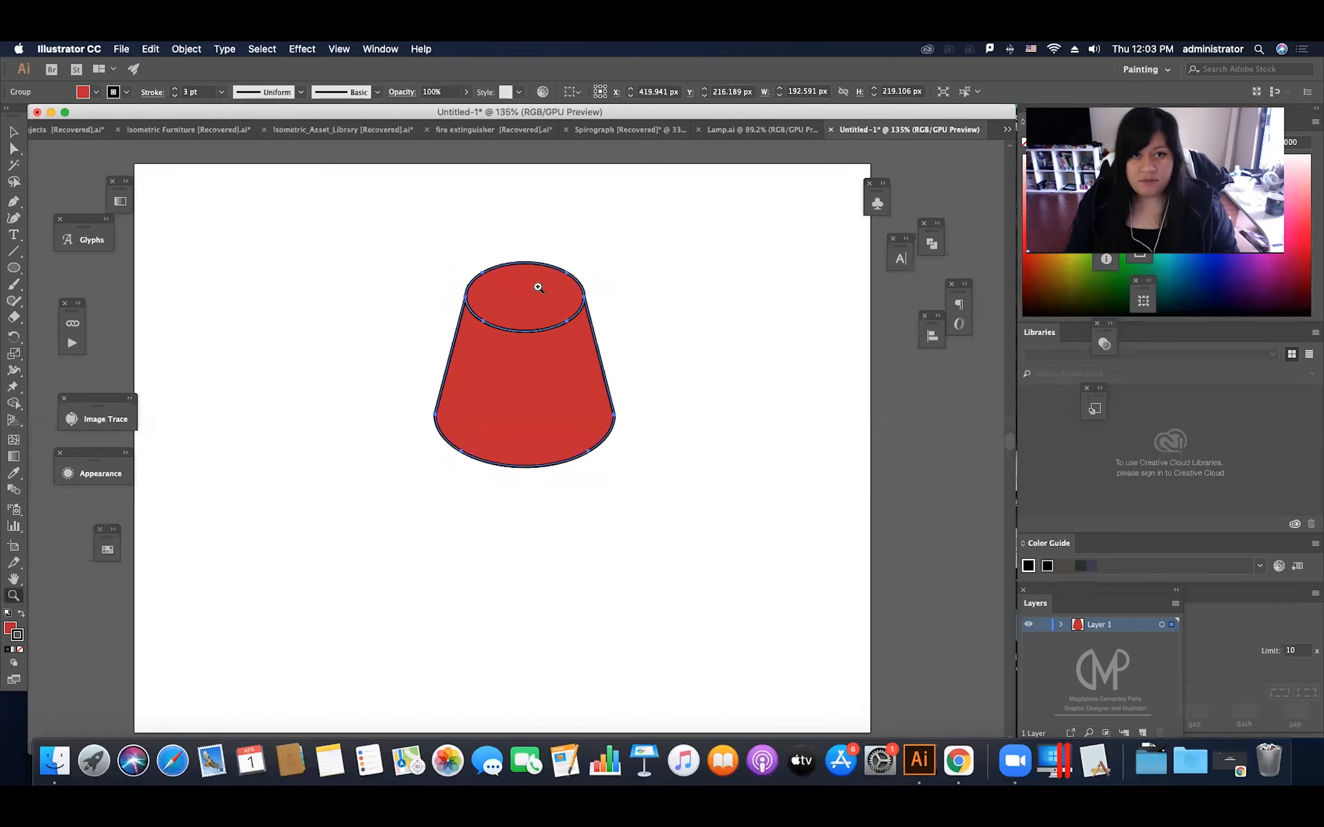
{"action": "left_click_drag", "start_coordinate": [562, 301], "coordinate": [584, 317]}
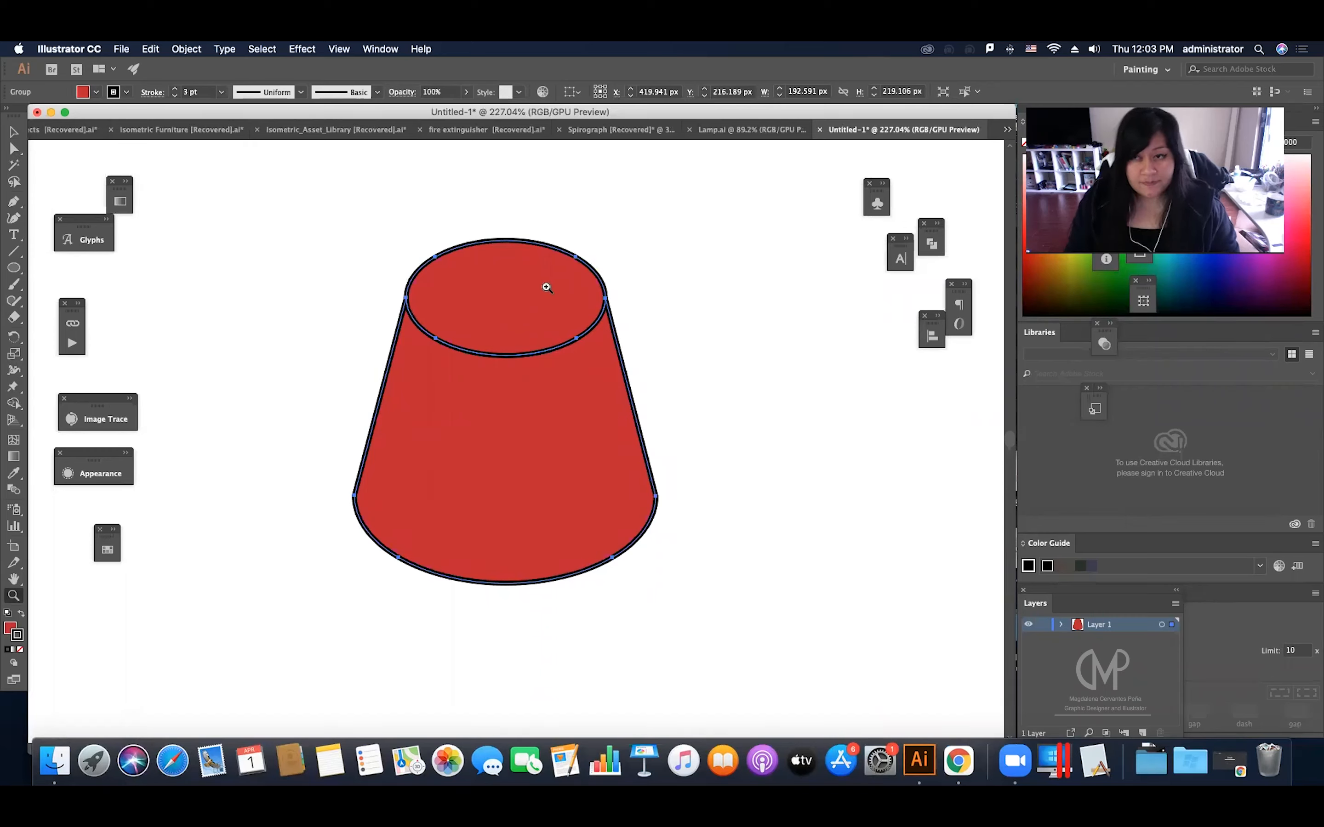
{"action": "key", "text": "v"}
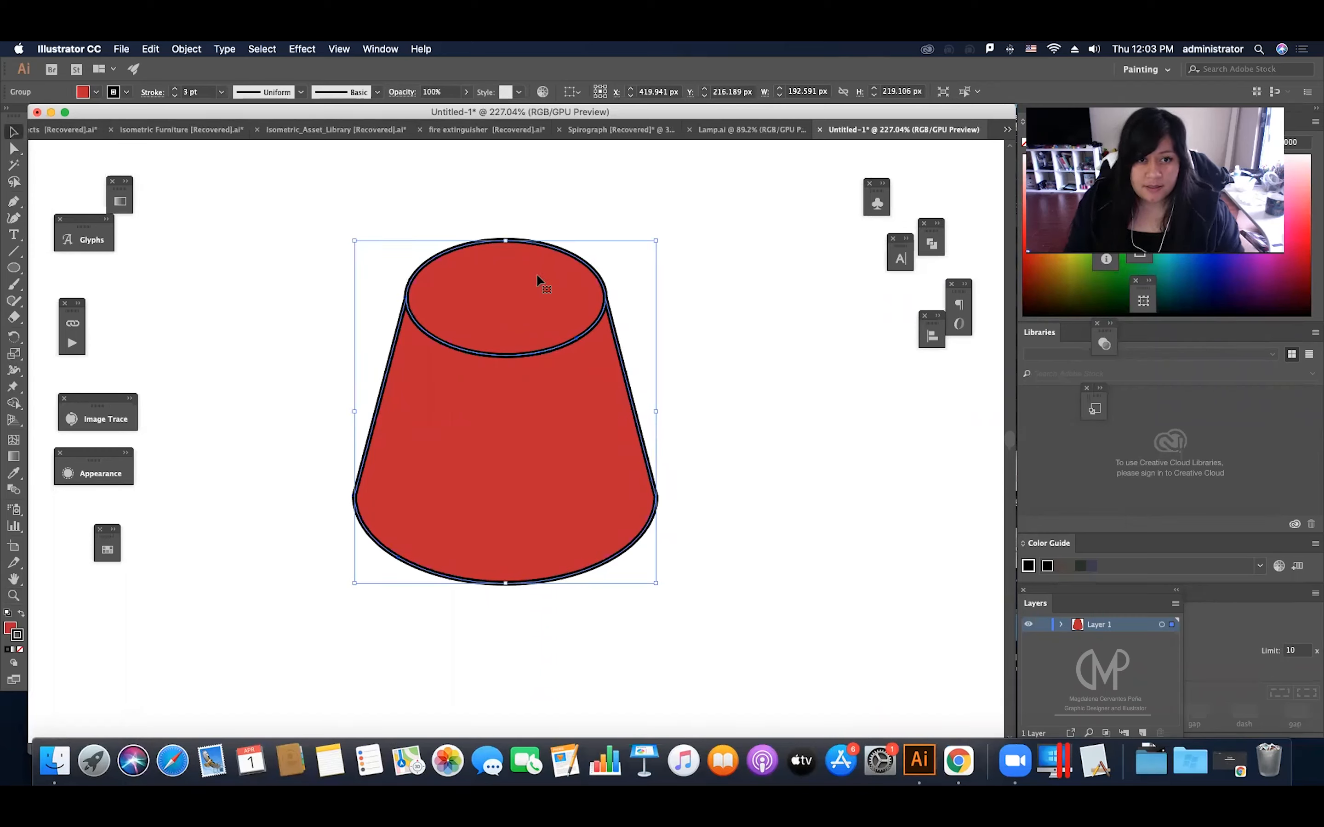
{"action": "right_click", "coordinate": [596, 282]}
{"action": "left_click", "coordinate": [651, 400]}
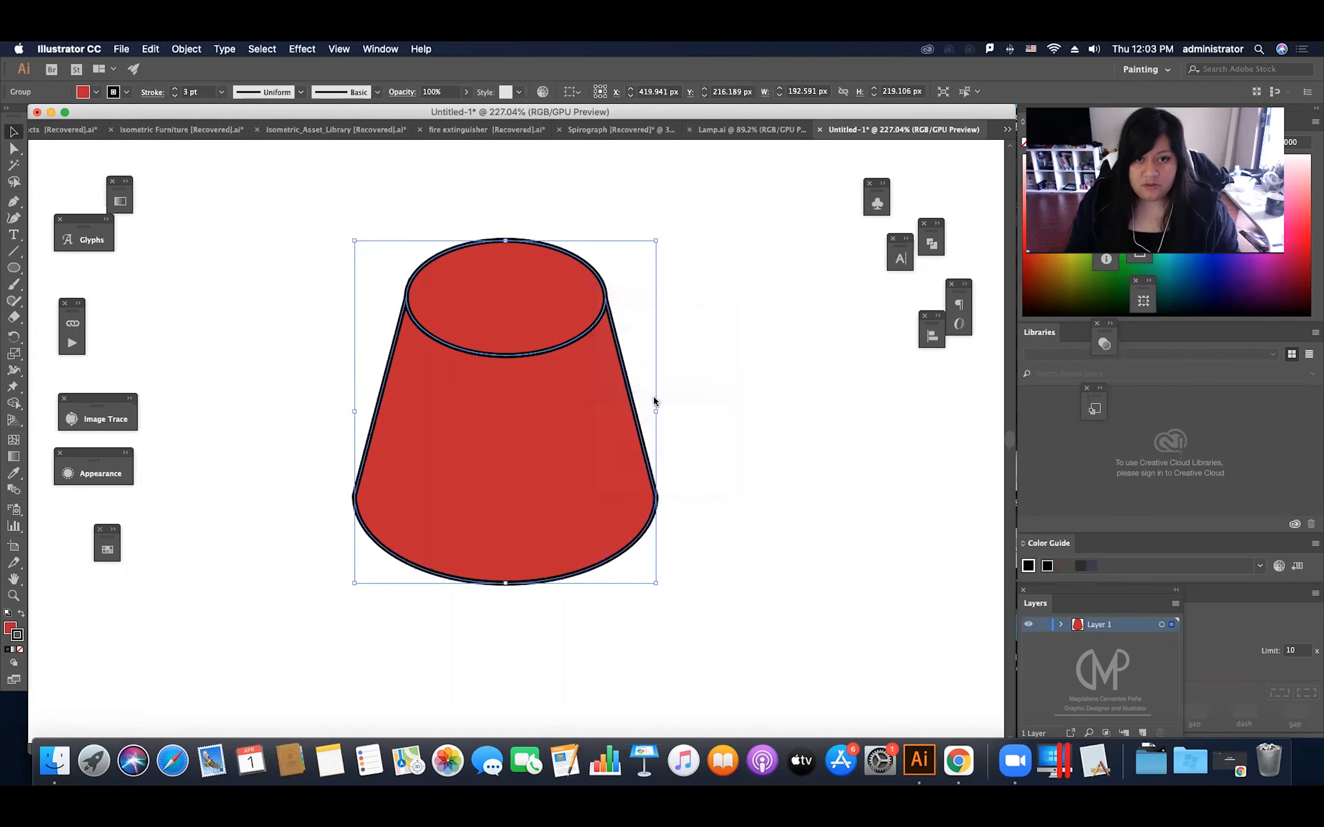
{"action": "left_click", "coordinate": [688, 361]}
{"action": "left_click", "coordinate": [610, 359]}
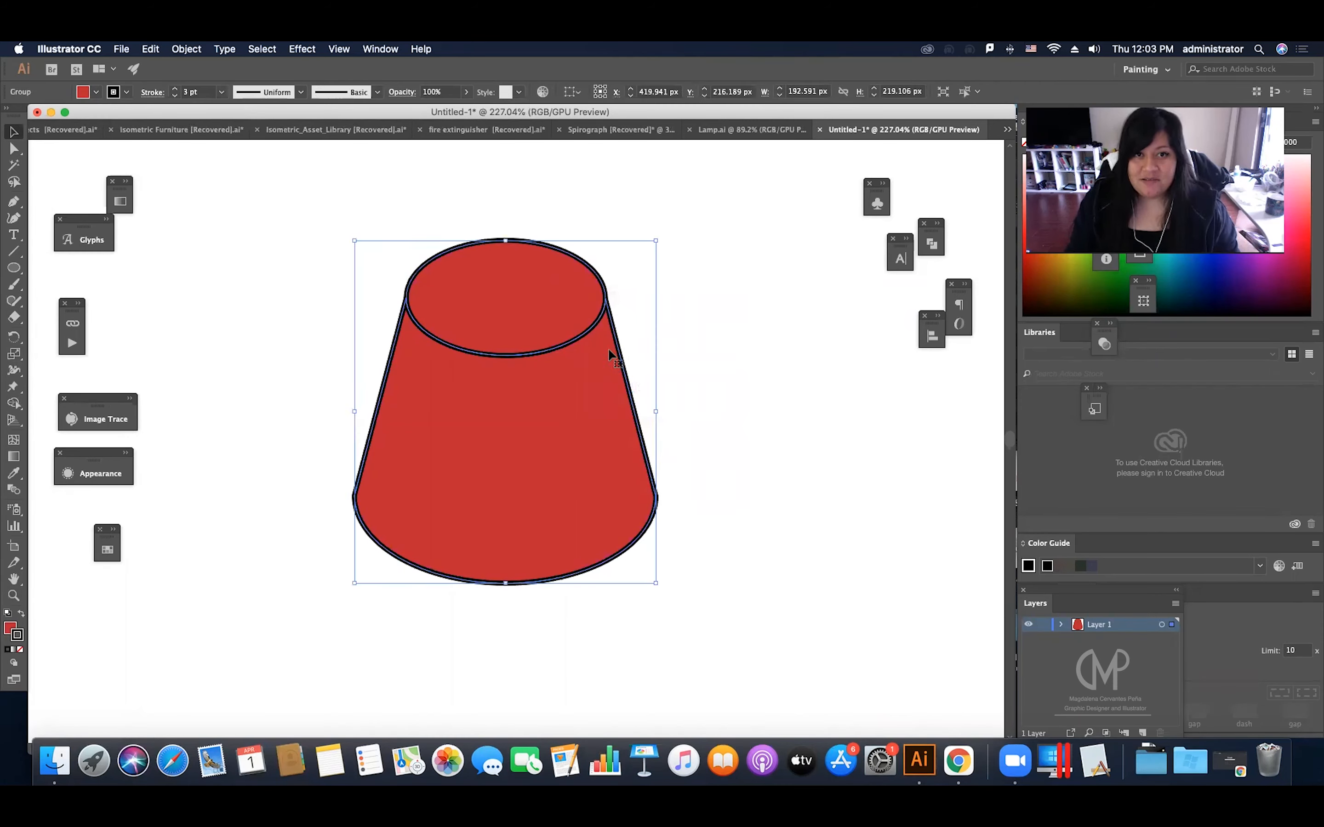
{"action": "right_click", "coordinate": [610, 356]}
{"action": "left_click", "coordinate": [627, 466]}
{"action": "left_click_drag", "start_coordinate": [612, 331], "coordinate": [616, 500]}
{"action": "key", "text": "super+z"}
{"action": "left_click", "coordinate": [606, 299]}
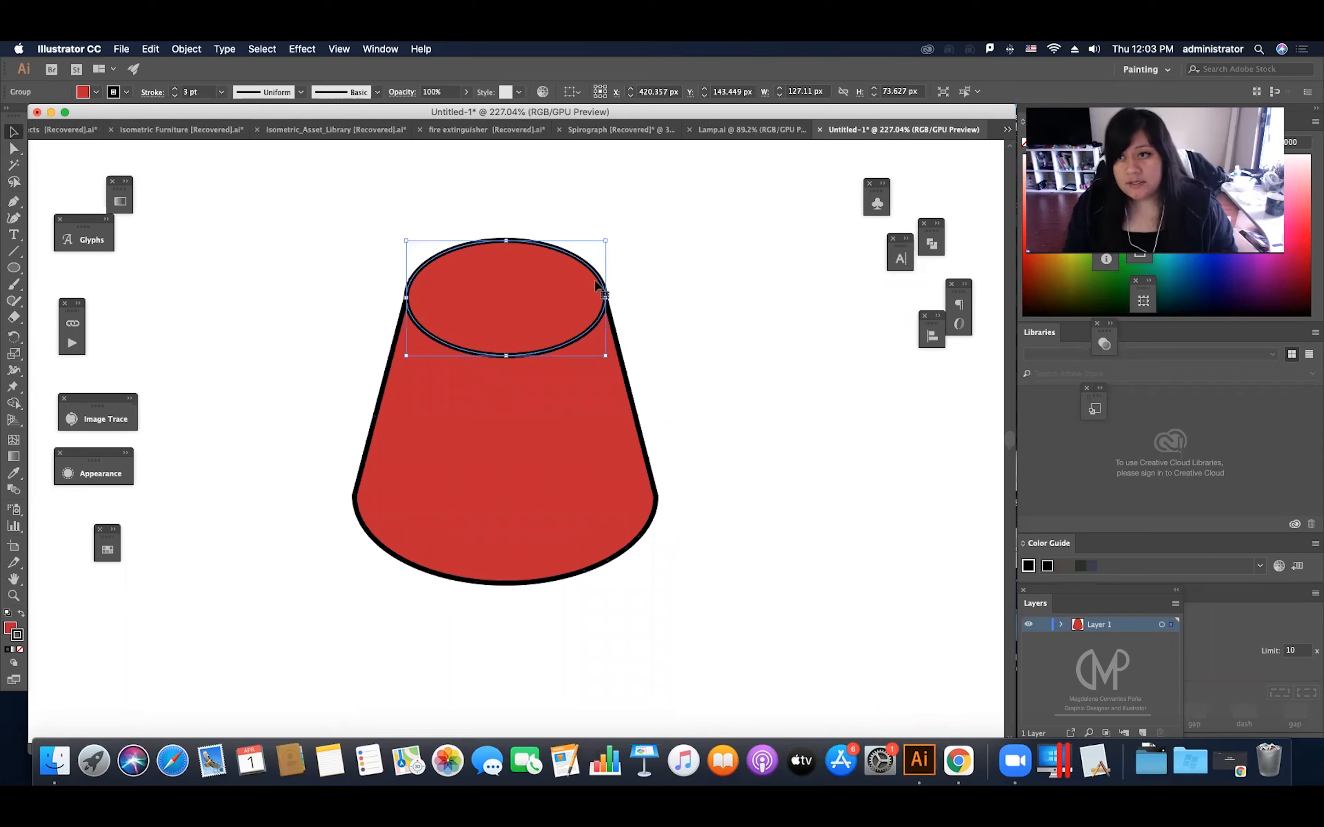
{"action": "left_click", "coordinate": [417, 213]}
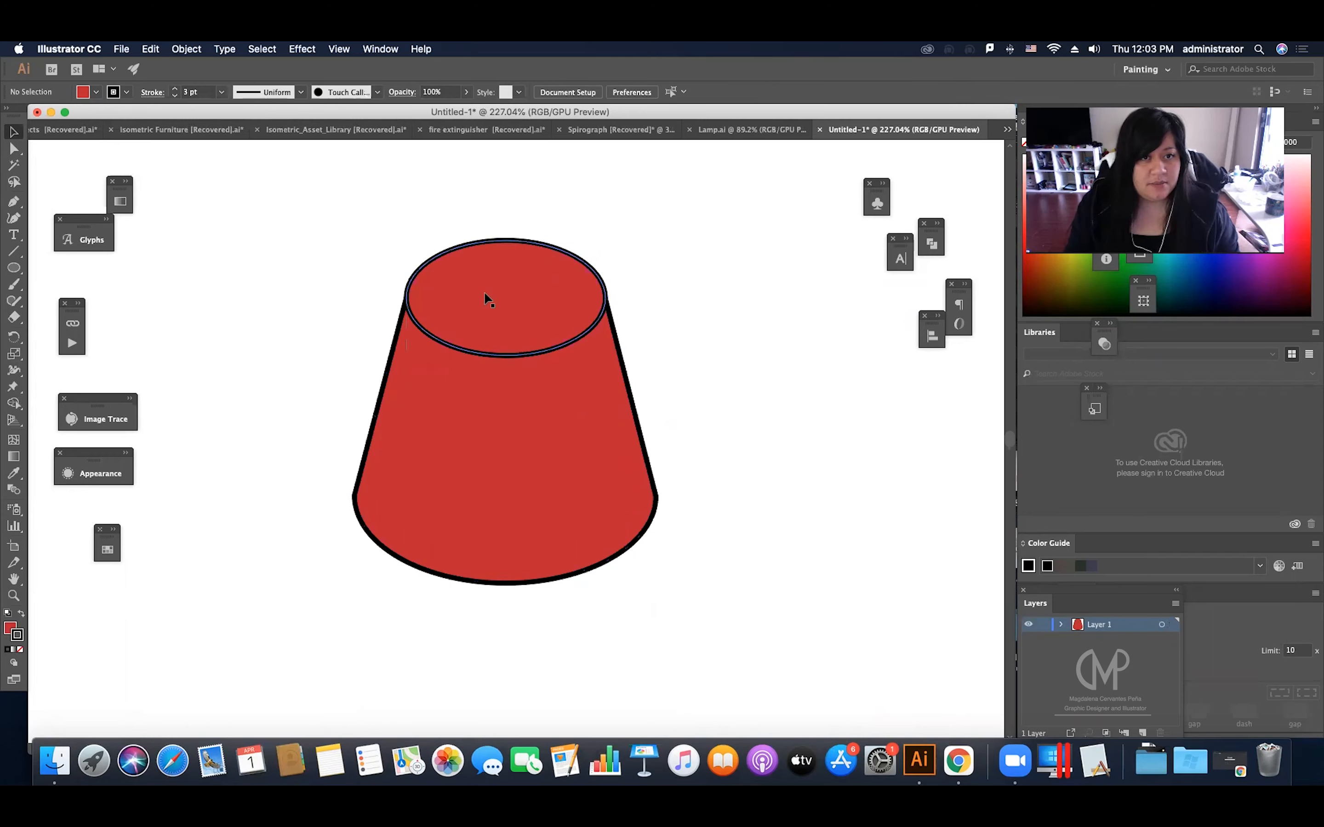
Step: Duplicate the top ellipse in place and shrink the copy about its centre to form an inner rim
{"action": "left_click", "coordinate": [486, 296]}
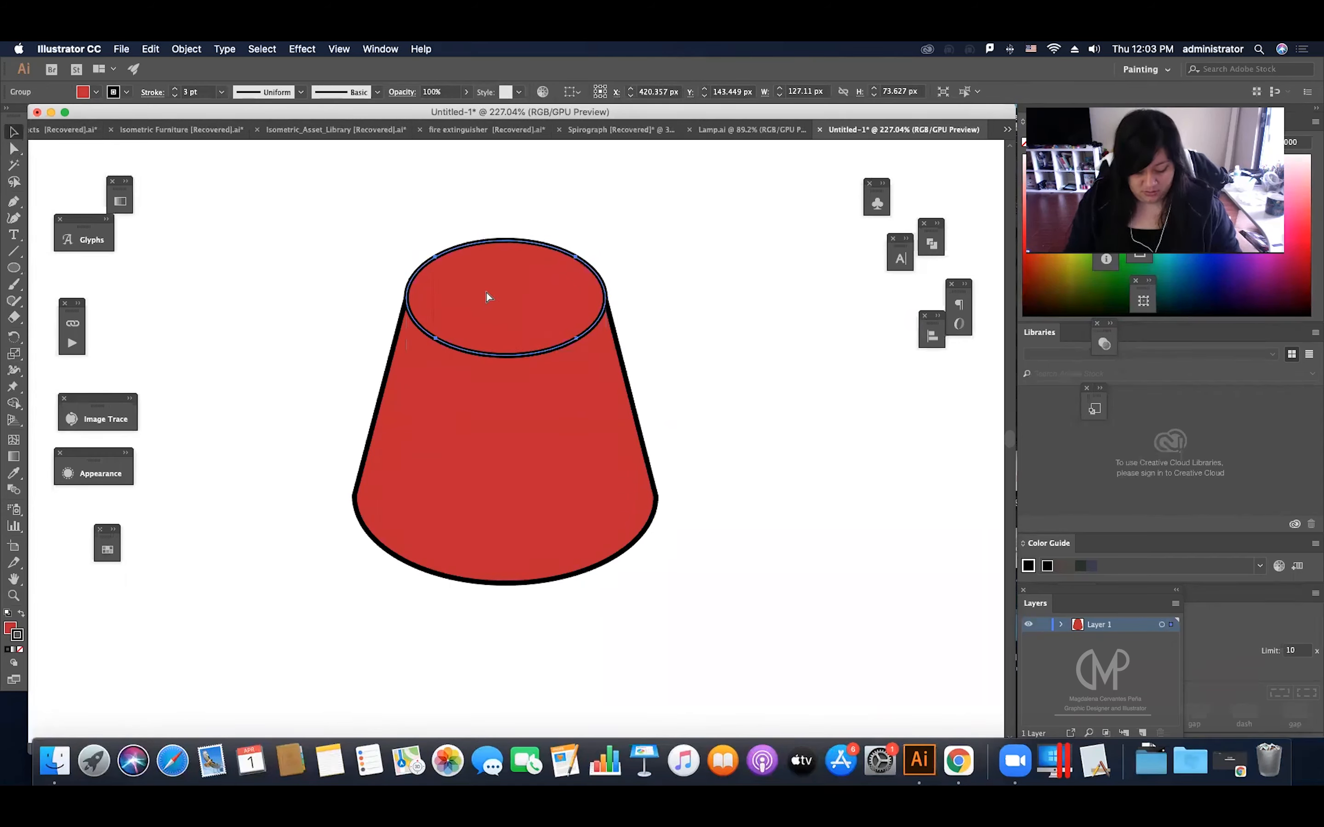
{"action": "key", "text": "a"}
{"action": "key", "text": "v"}
{"action": "left_click_drag", "start_coordinate": [606, 242], "coordinate": [598, 252]}
{"action": "left_click", "coordinate": [622, 235]}
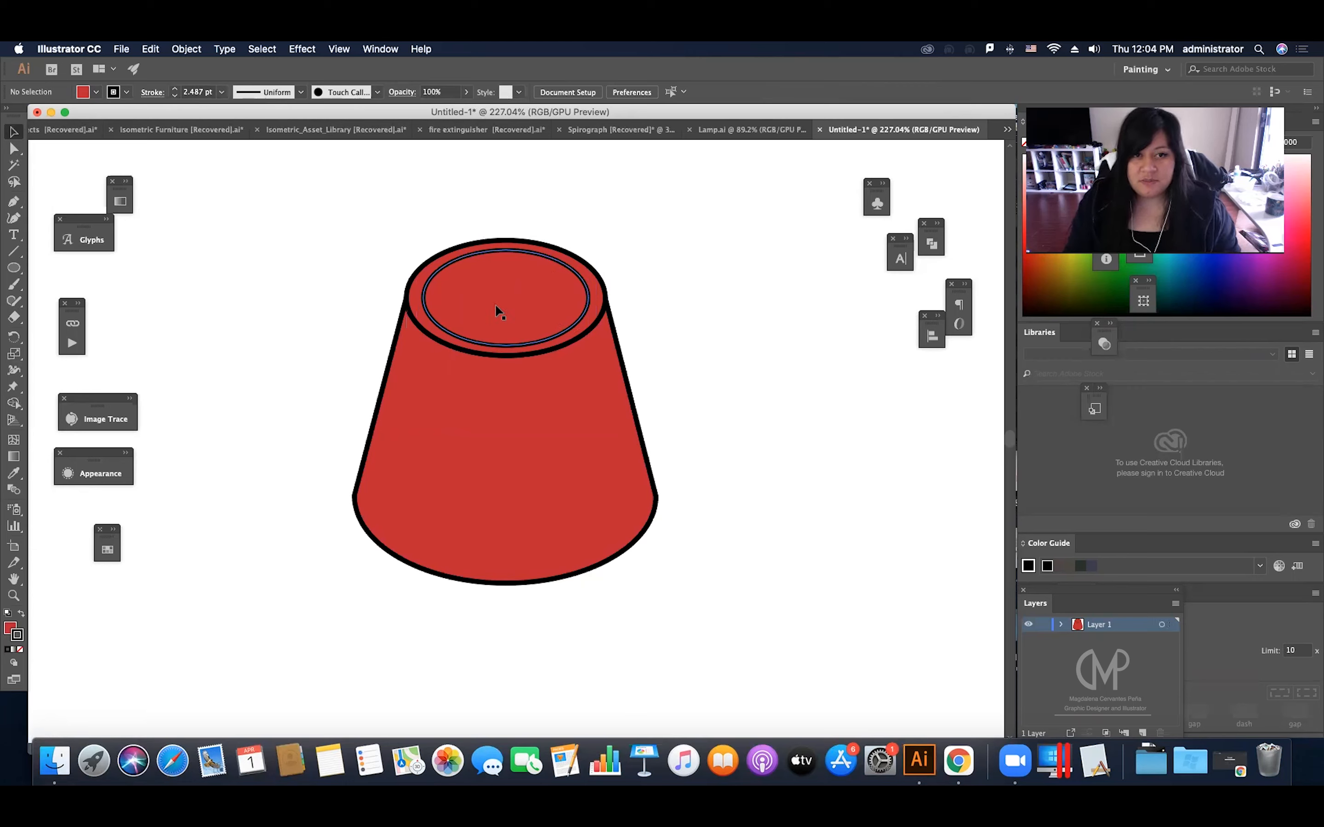
Step: Draw a separate circle about 70 px in diameter beside the tapered shape, level with its upper part
{"action": "left_click", "coordinate": [14, 268]}
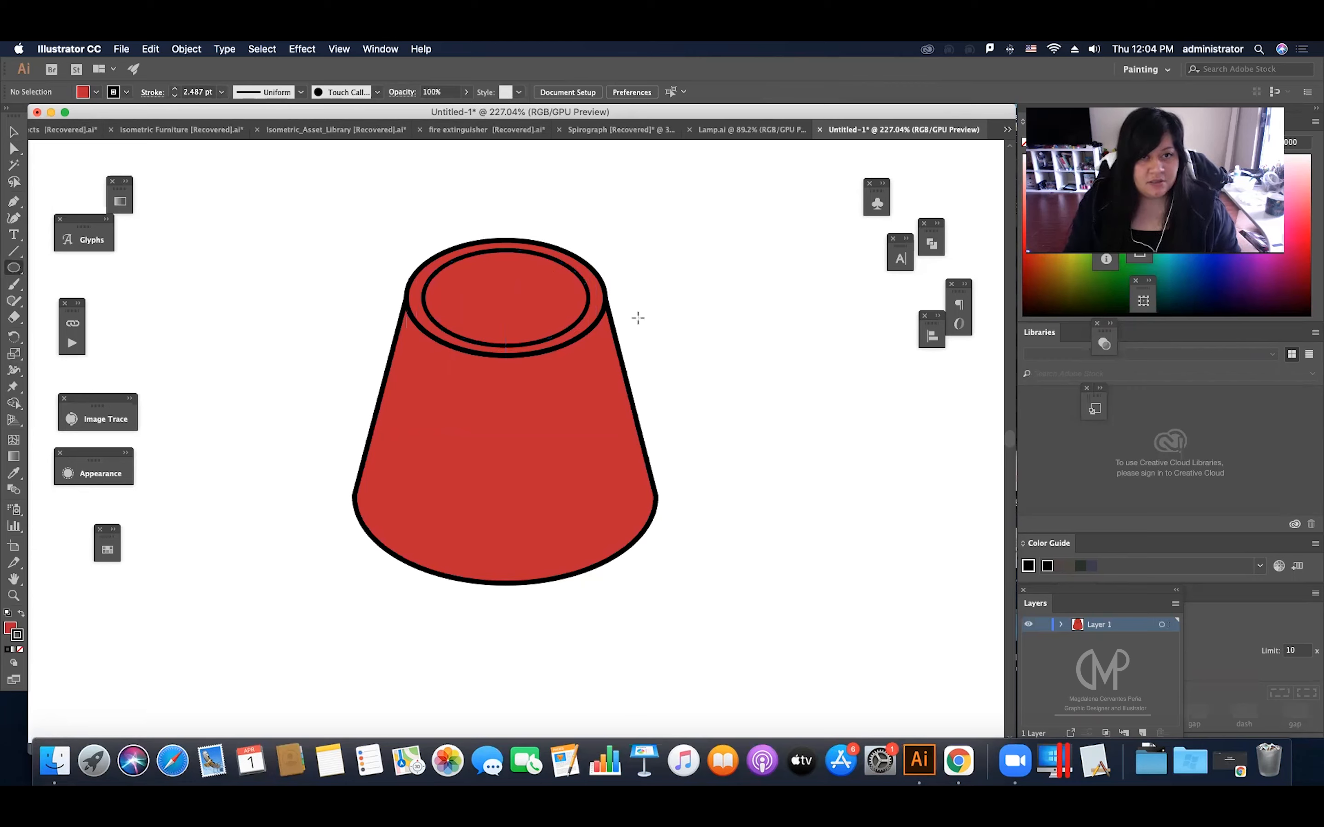
{"action": "left_click_drag", "start_coordinate": [680, 280], "coordinate": [764, 390]}
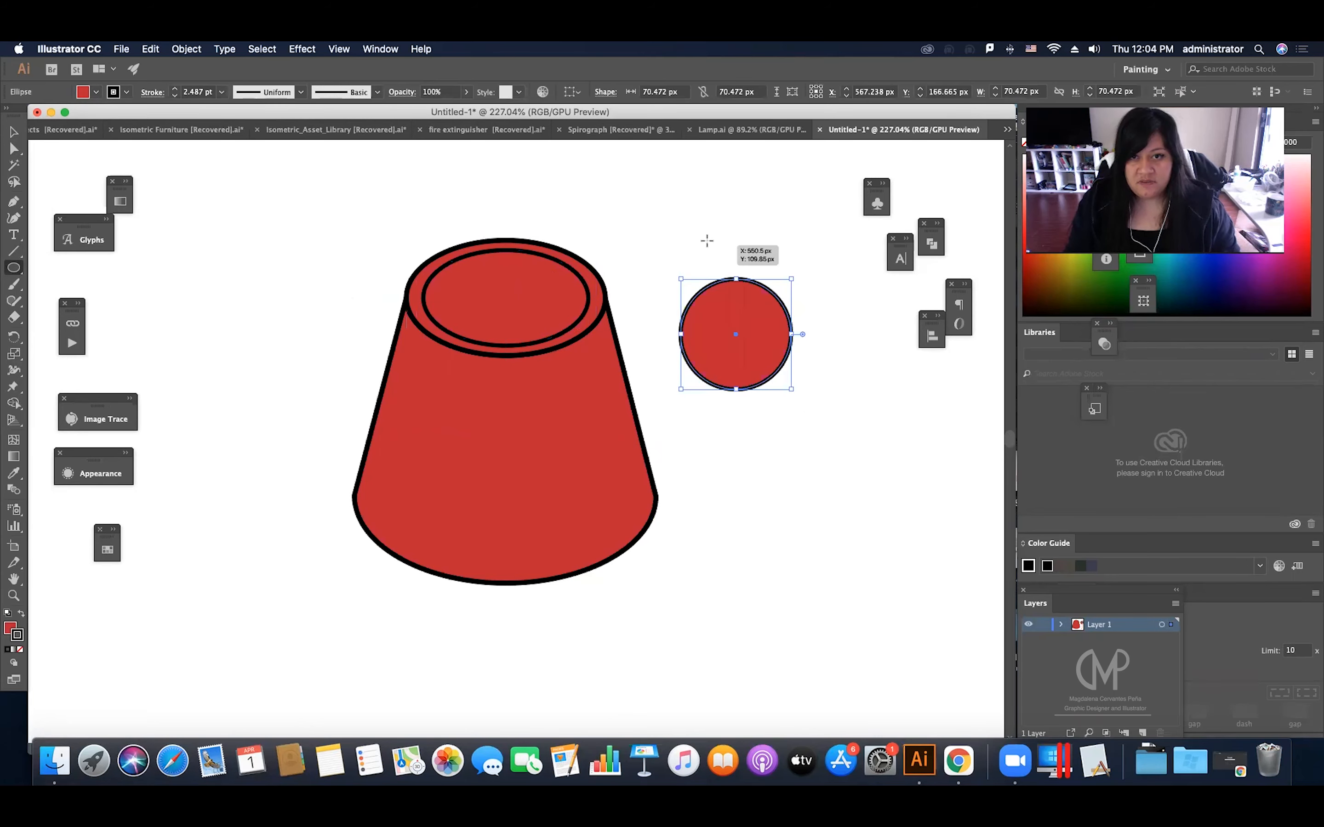
{"action": "key", "text": "v"}
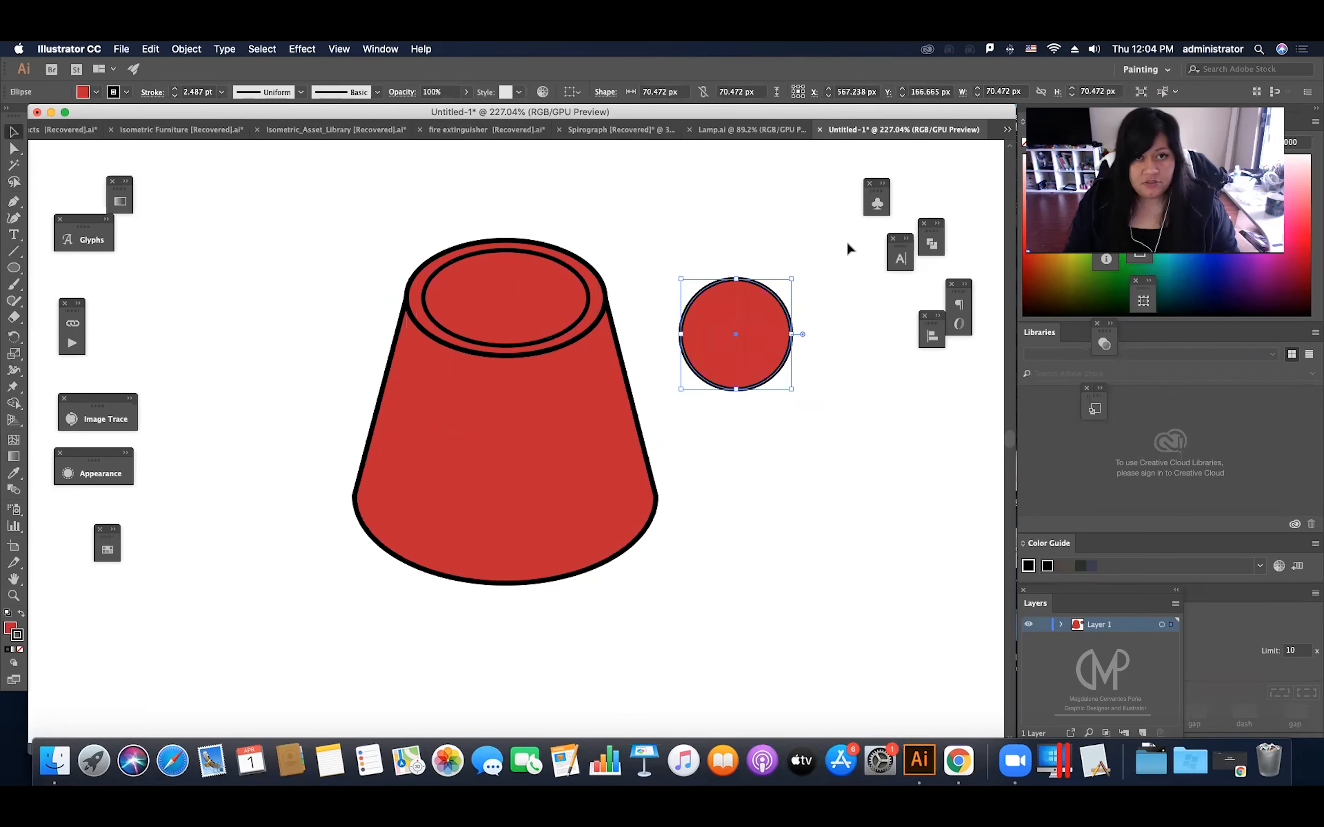
Step: Fill the separate circle with the White swatch while keeping its black stroke
{"action": "key", "text": "d"}
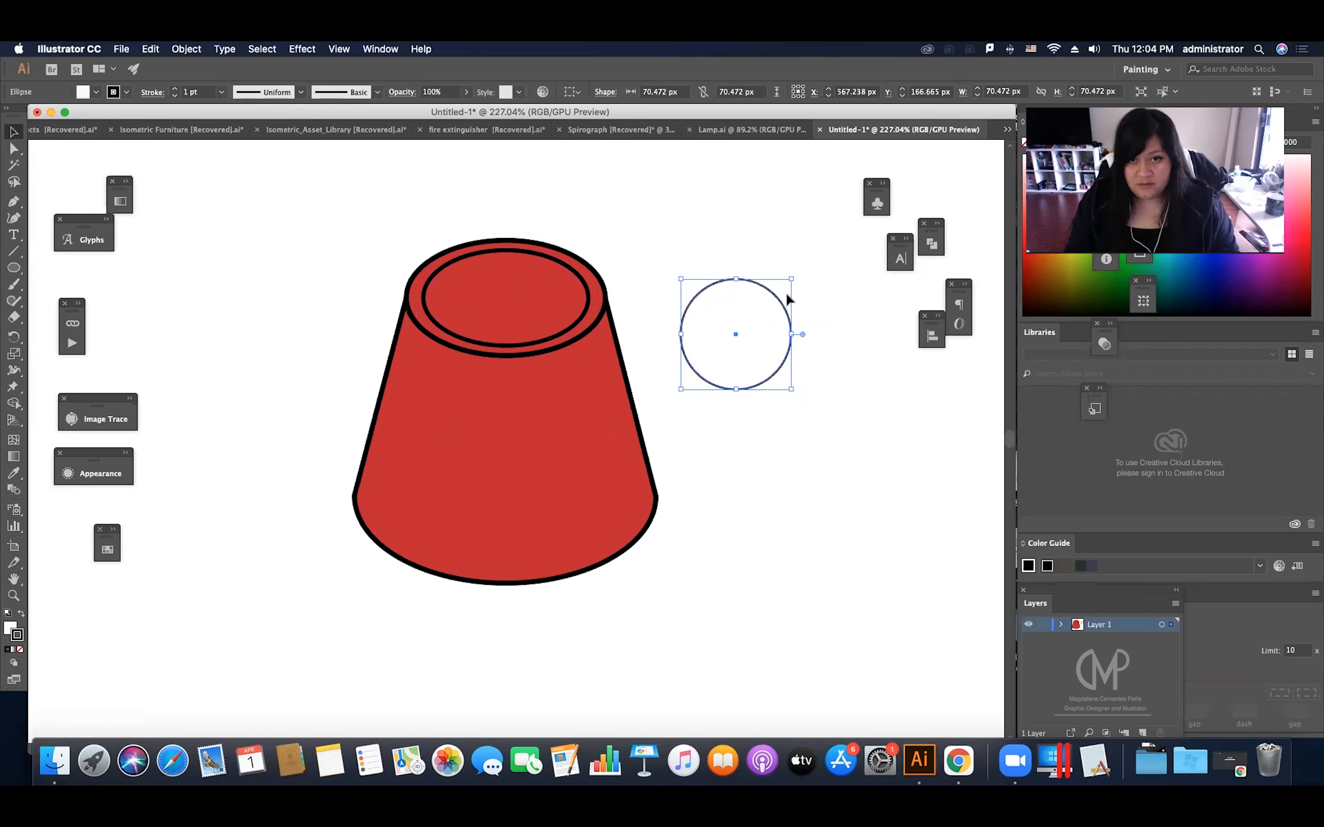
{"action": "key", "text": "super+z"}
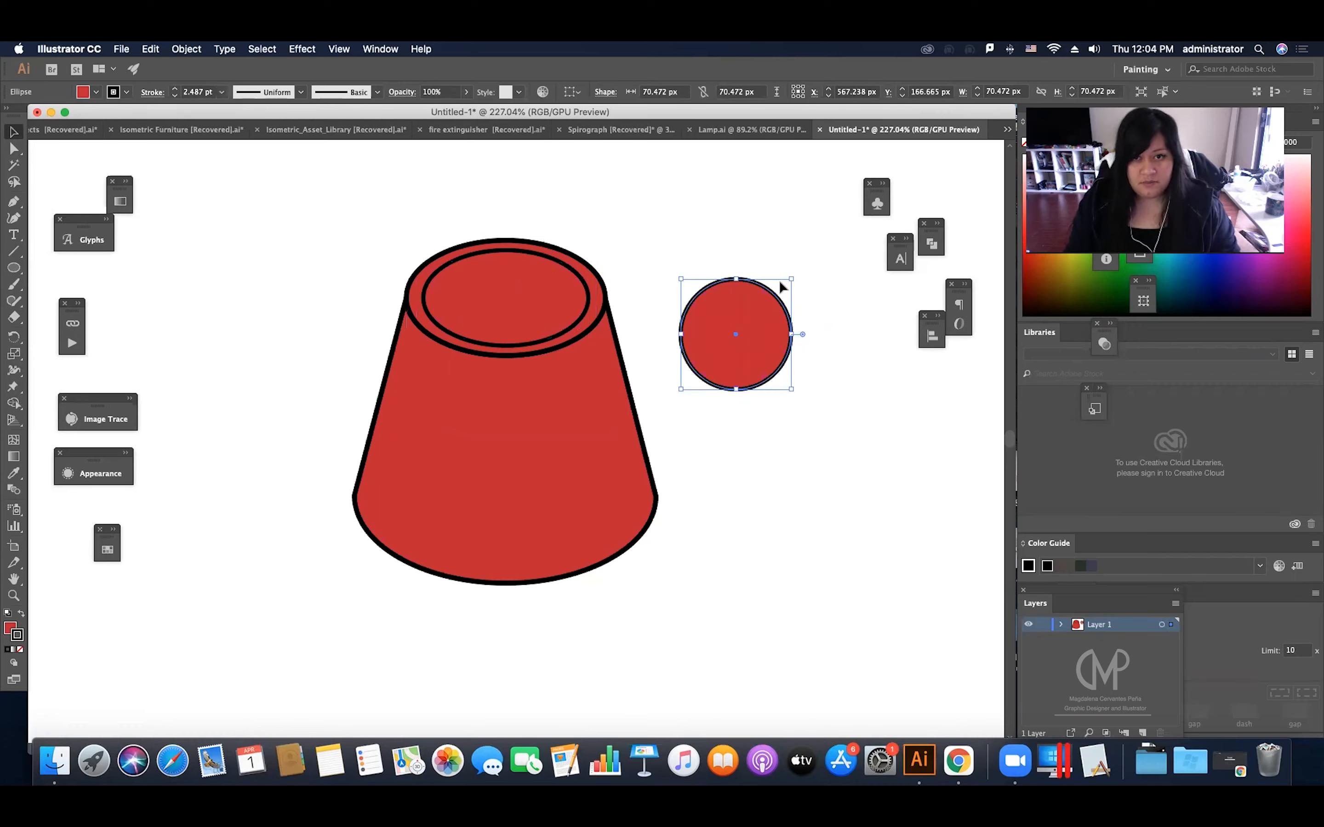
{"action": "left_click", "coordinate": [107, 550]}
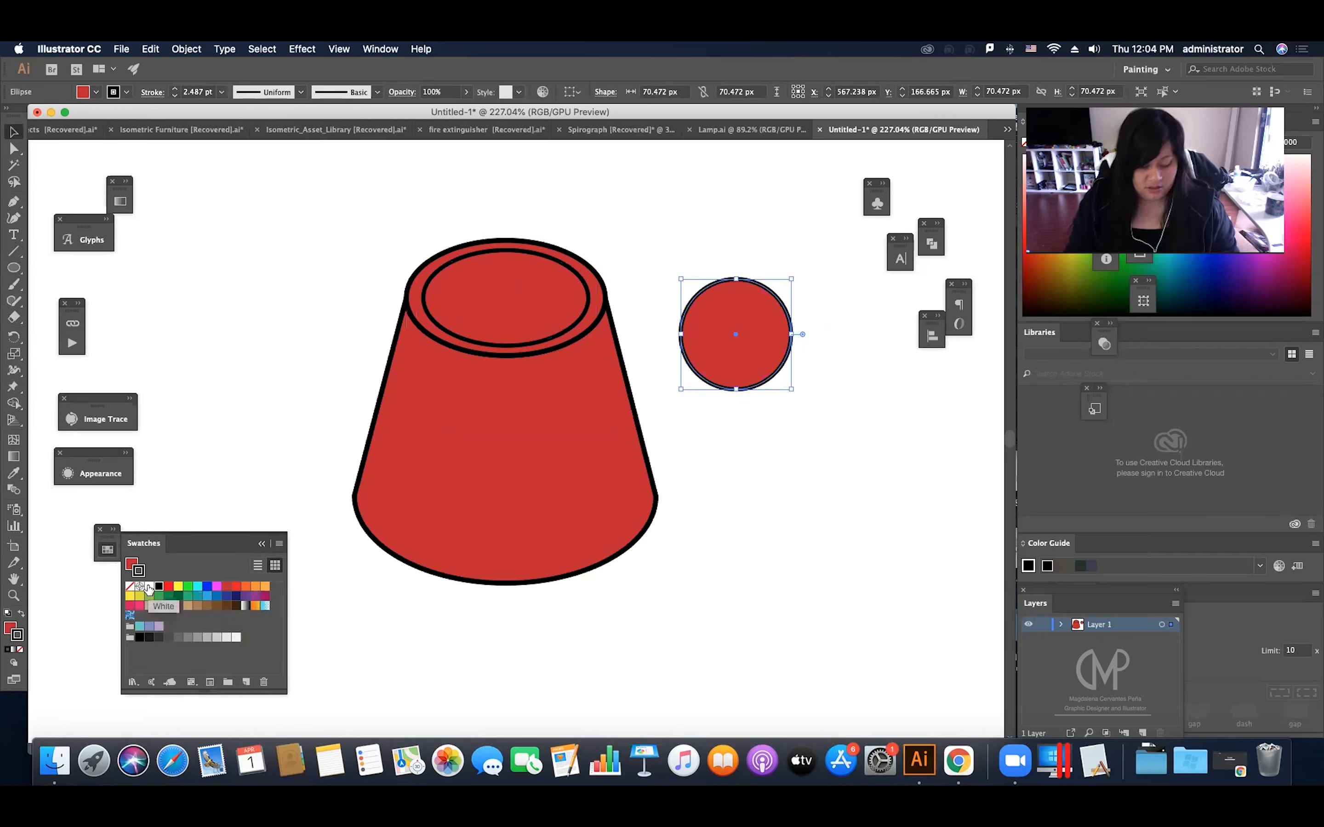
{"action": "left_click", "coordinate": [149, 586]}
{"action": "left_click", "coordinate": [830, 253]}
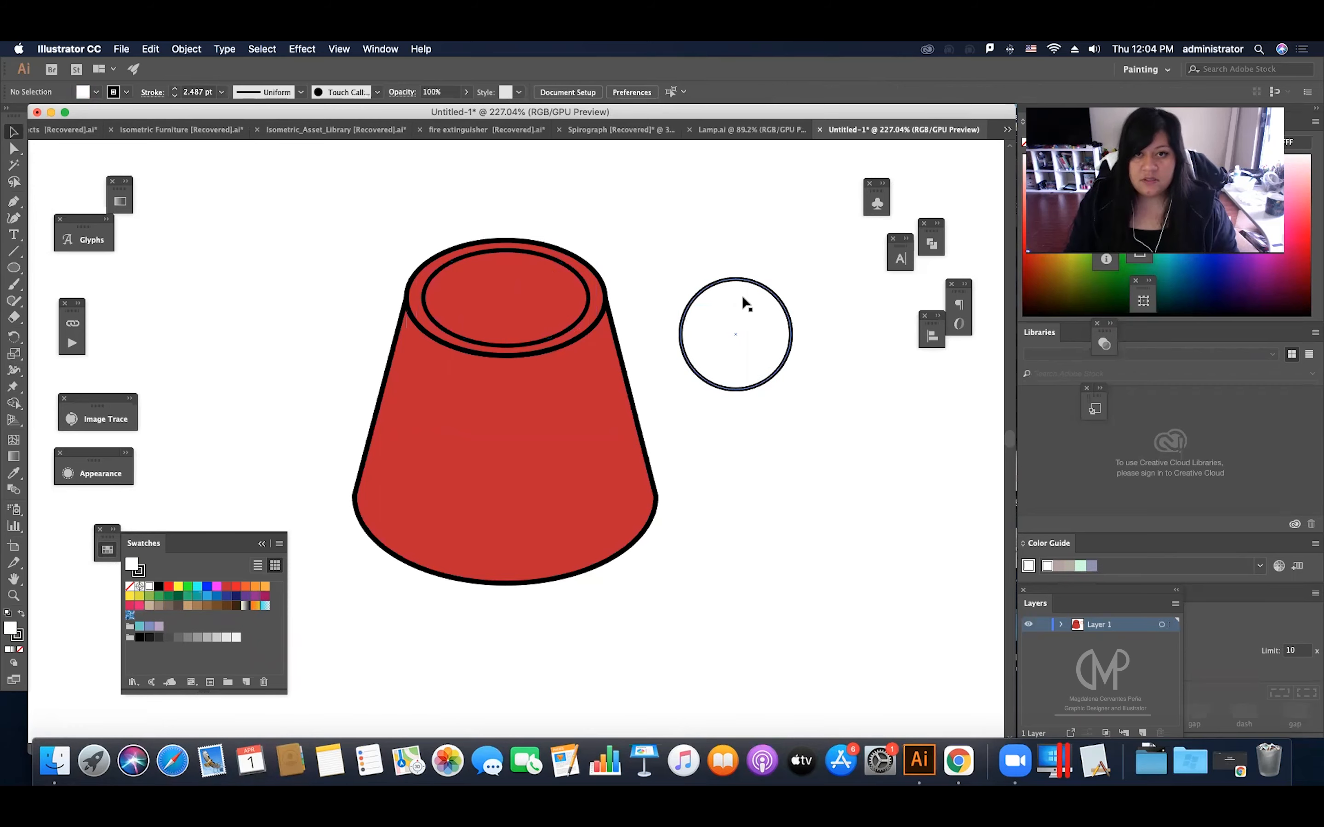
Step: Move the white circle onto the tapered shape, centred horizontally and overlapping the lower edge of the inner rim
{"action": "left_click_drag", "start_coordinate": [746, 291], "coordinate": [513, 302]}
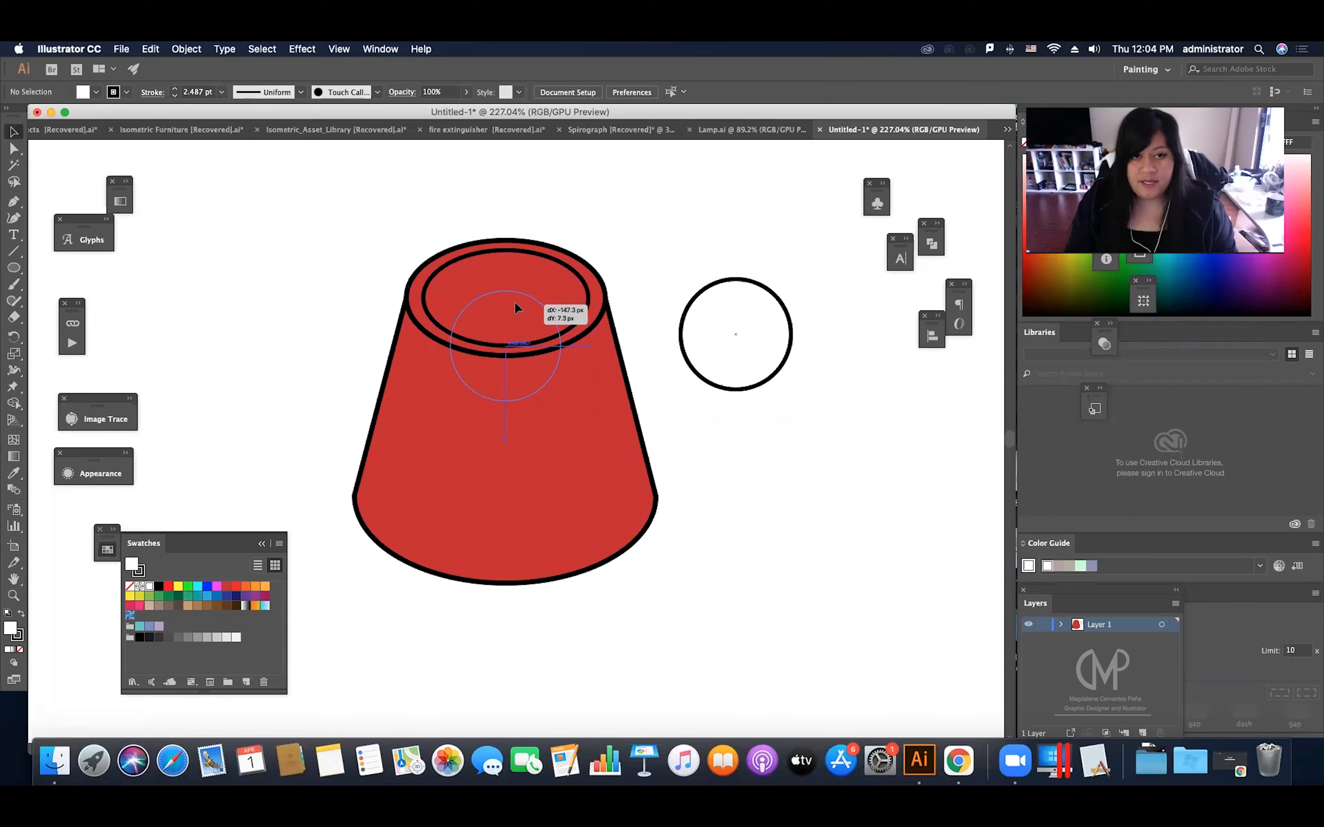
{"action": "left_click_drag", "start_coordinate": [514, 302], "coordinate": [514, 303]}
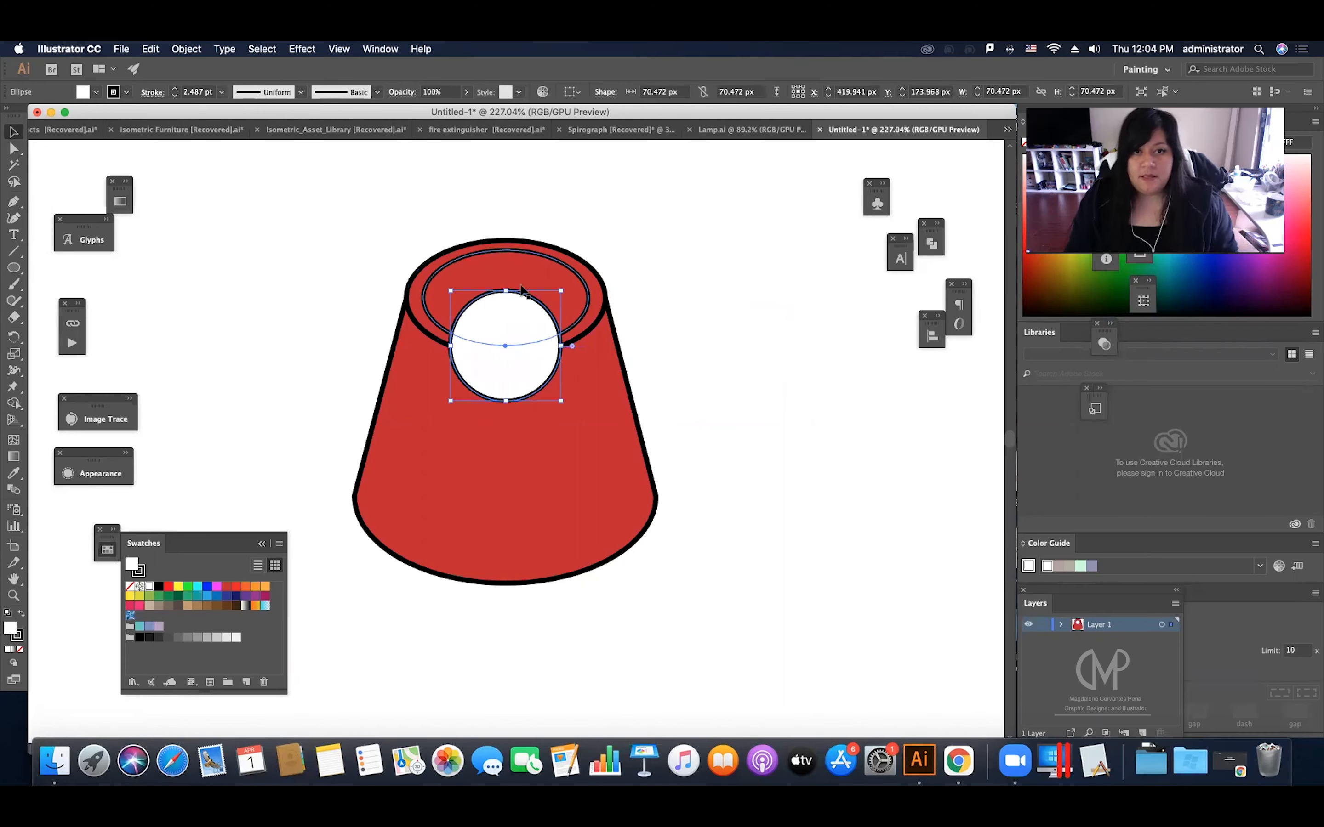
Step: Use Shape Builder on the inner rim ellipse and white circle to remove the part of the circle outside the rim
{"action": "left_click", "coordinate": [558, 263]}
{"action": "left_click_drag", "start_coordinate": [553, 272], "coordinate": [644, 192]}
{"action": "key", "text": "super+z"}
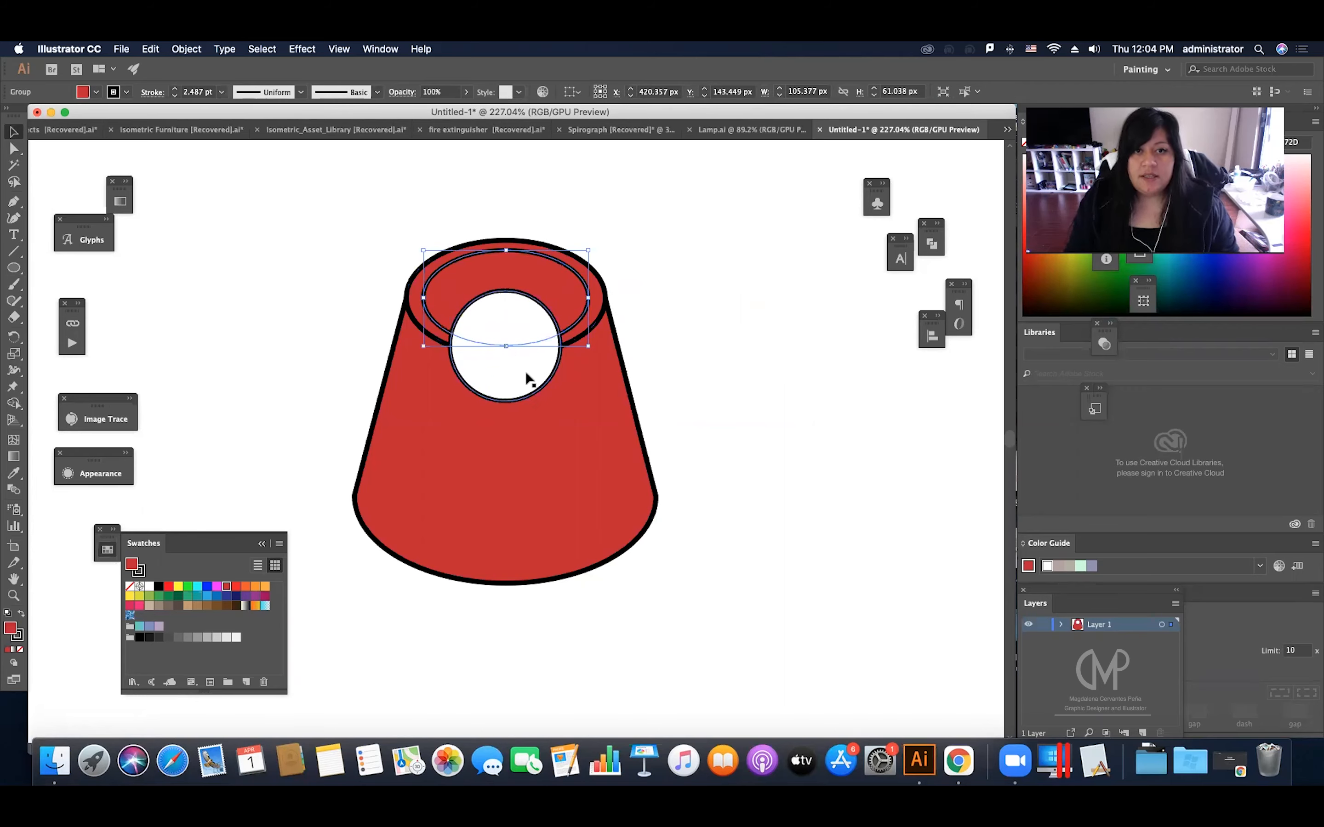
{"action": "left_click", "coordinate": [526, 377], "text": "shift"}
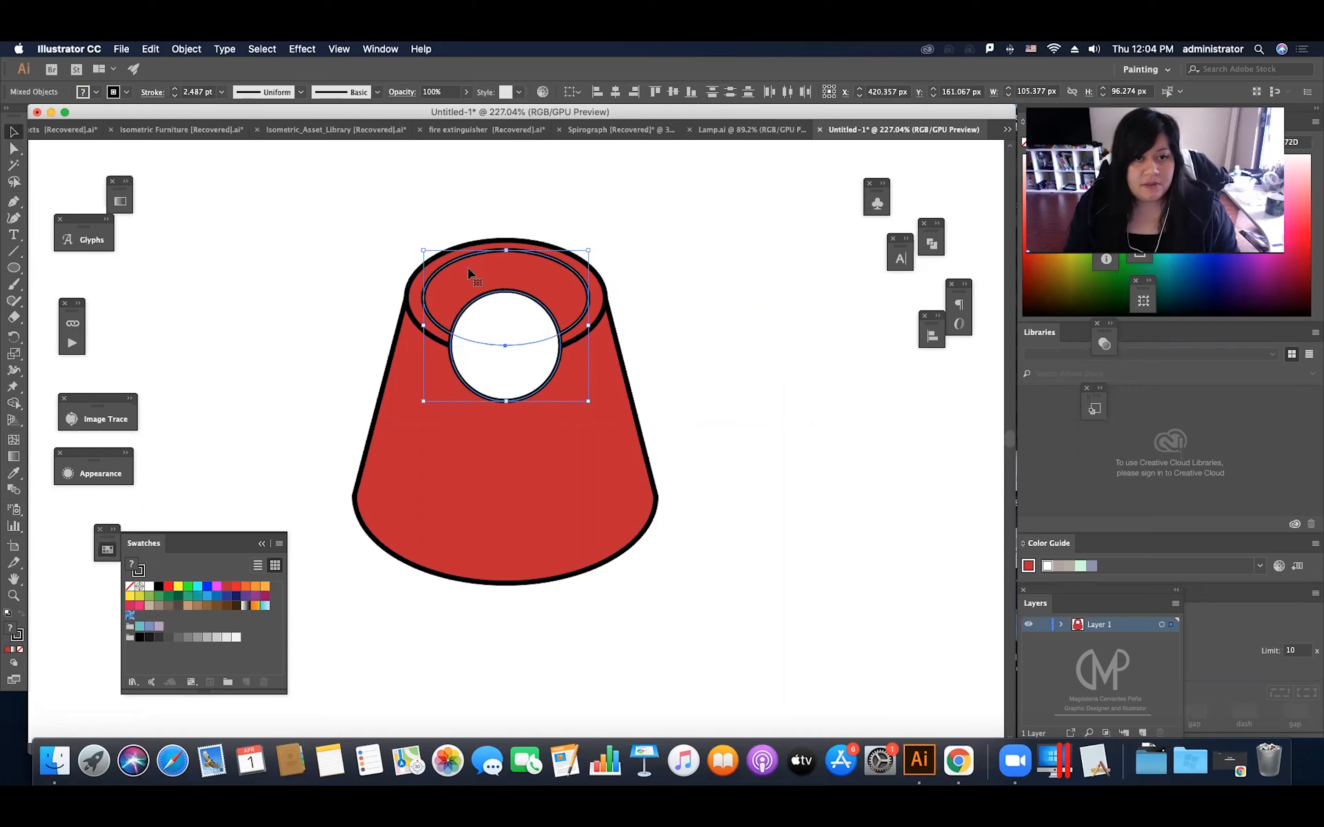
{"action": "left_click_drag", "start_coordinate": [463, 319], "coordinate": [281, 284]}
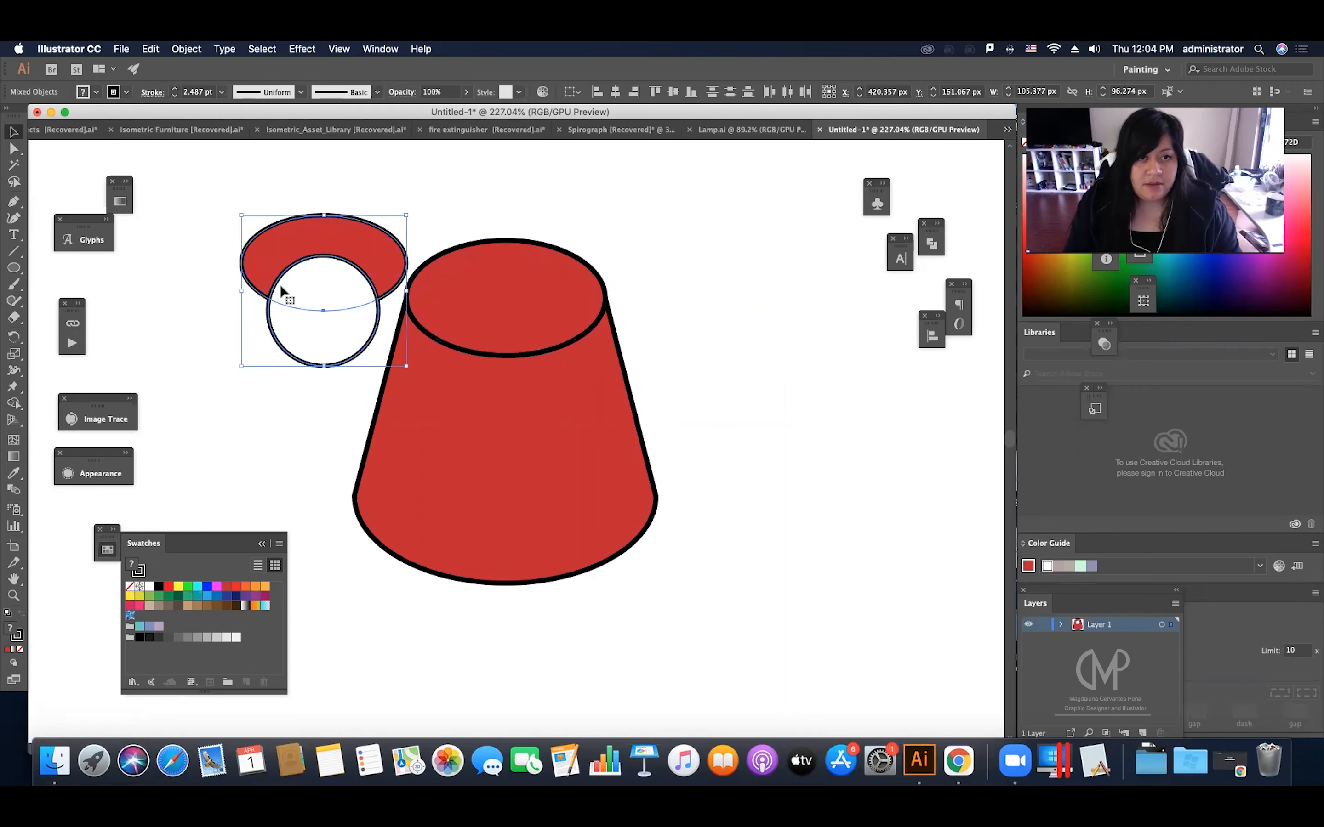
{"action": "key", "text": "super+z"}
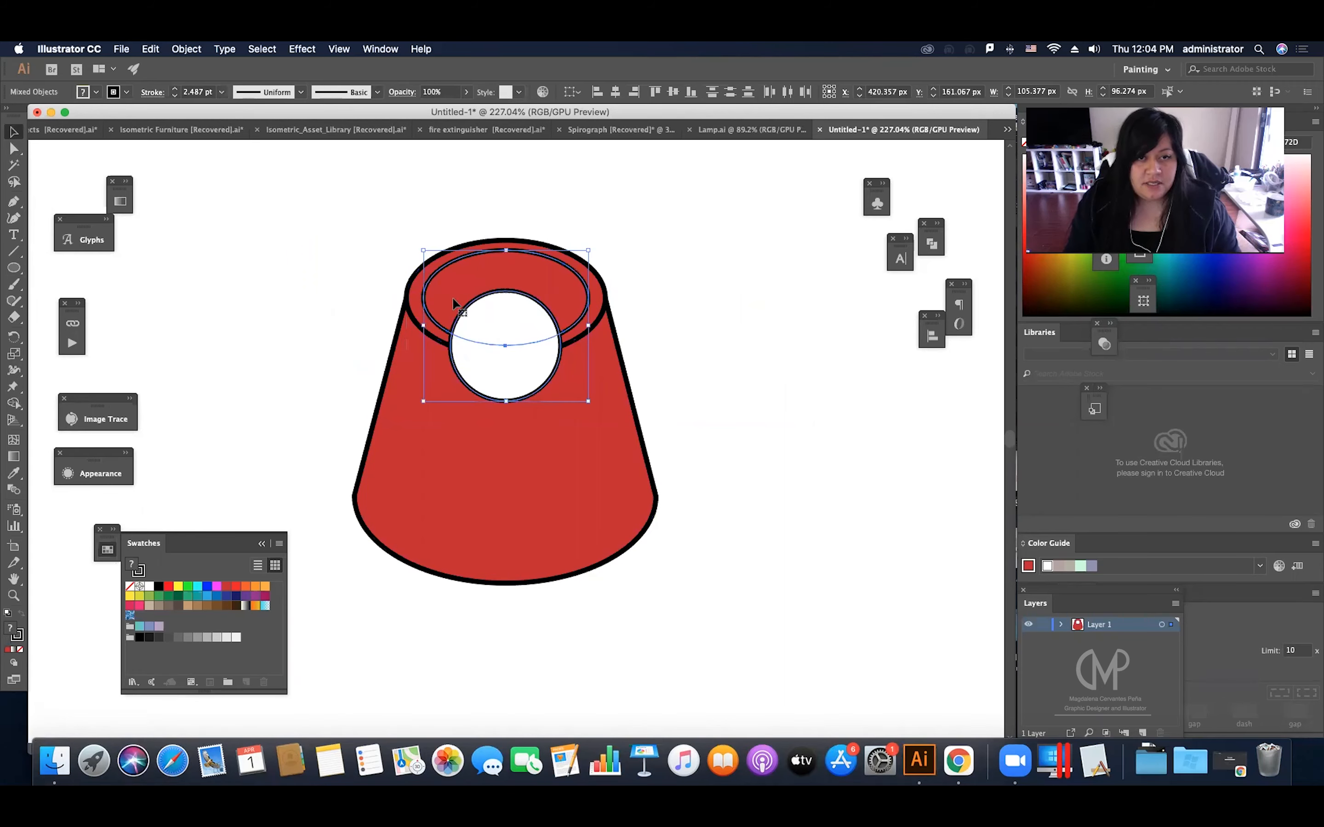
{"action": "left_click", "coordinate": [14, 405]}
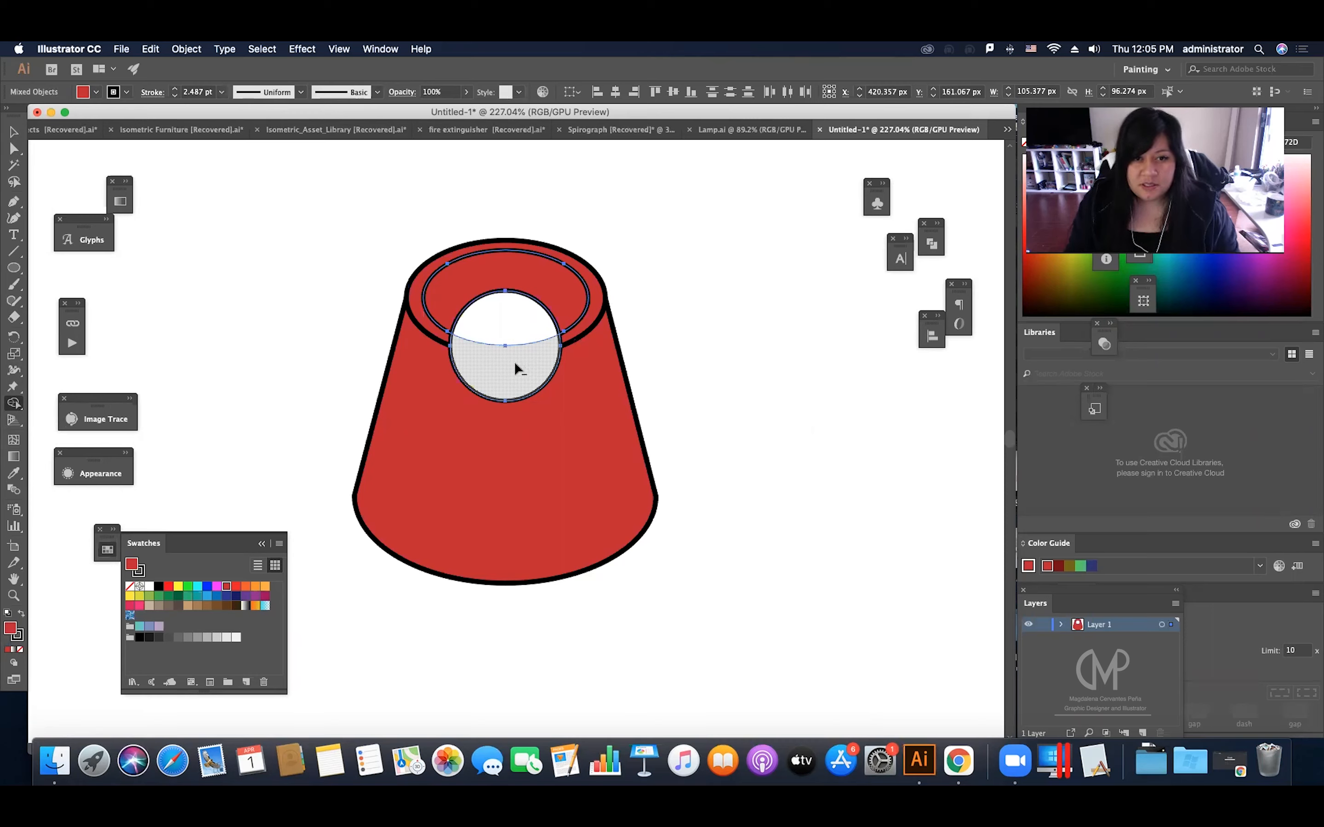
{"action": "left_click", "coordinate": [517, 369]}
{"action": "key", "text": "v"}
{"action": "left_click", "coordinate": [676, 307]}
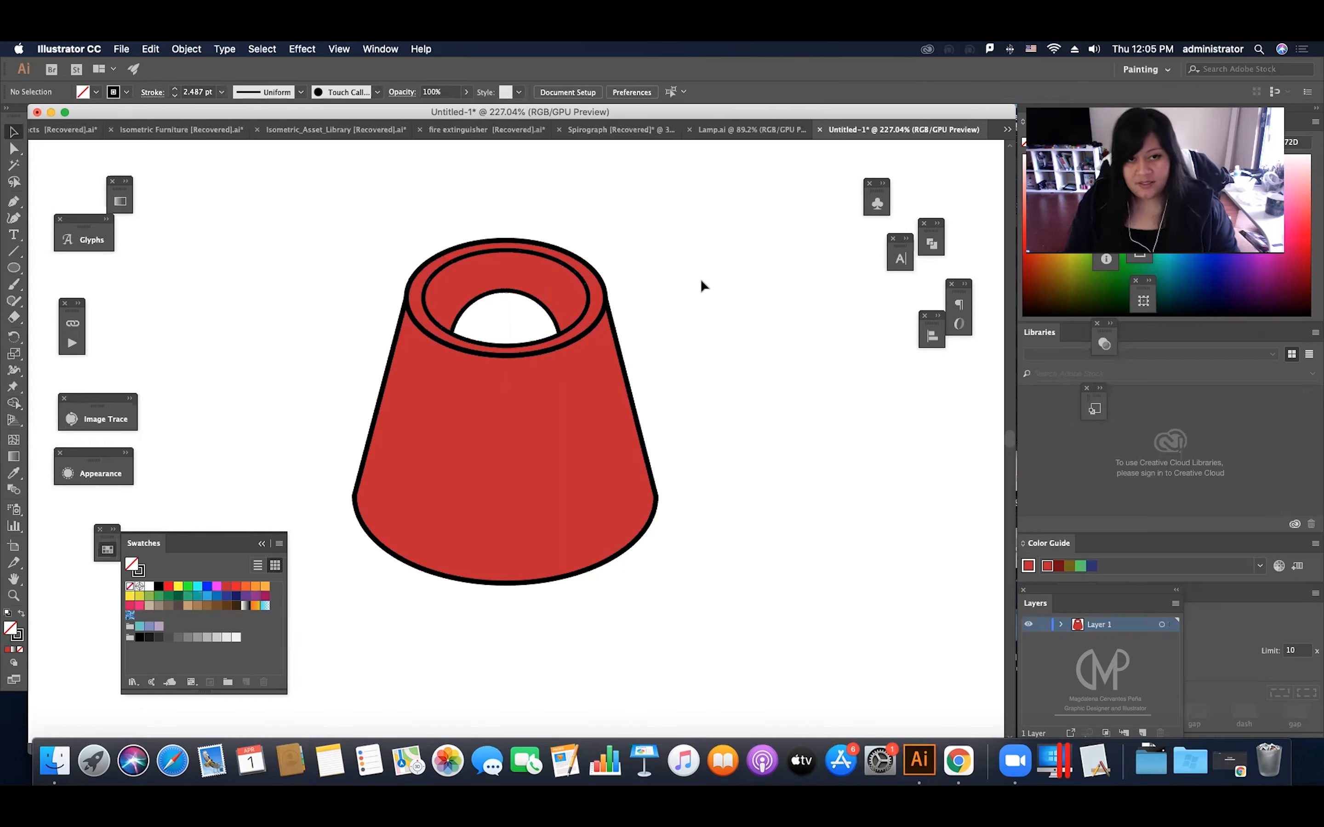
Step: Select the whole lampshade and move it straight up about 67 px on the artboard
{"action": "scroll", "coordinate": [645, 334], "scroll_direction": "down", "scroll_amount": 2}
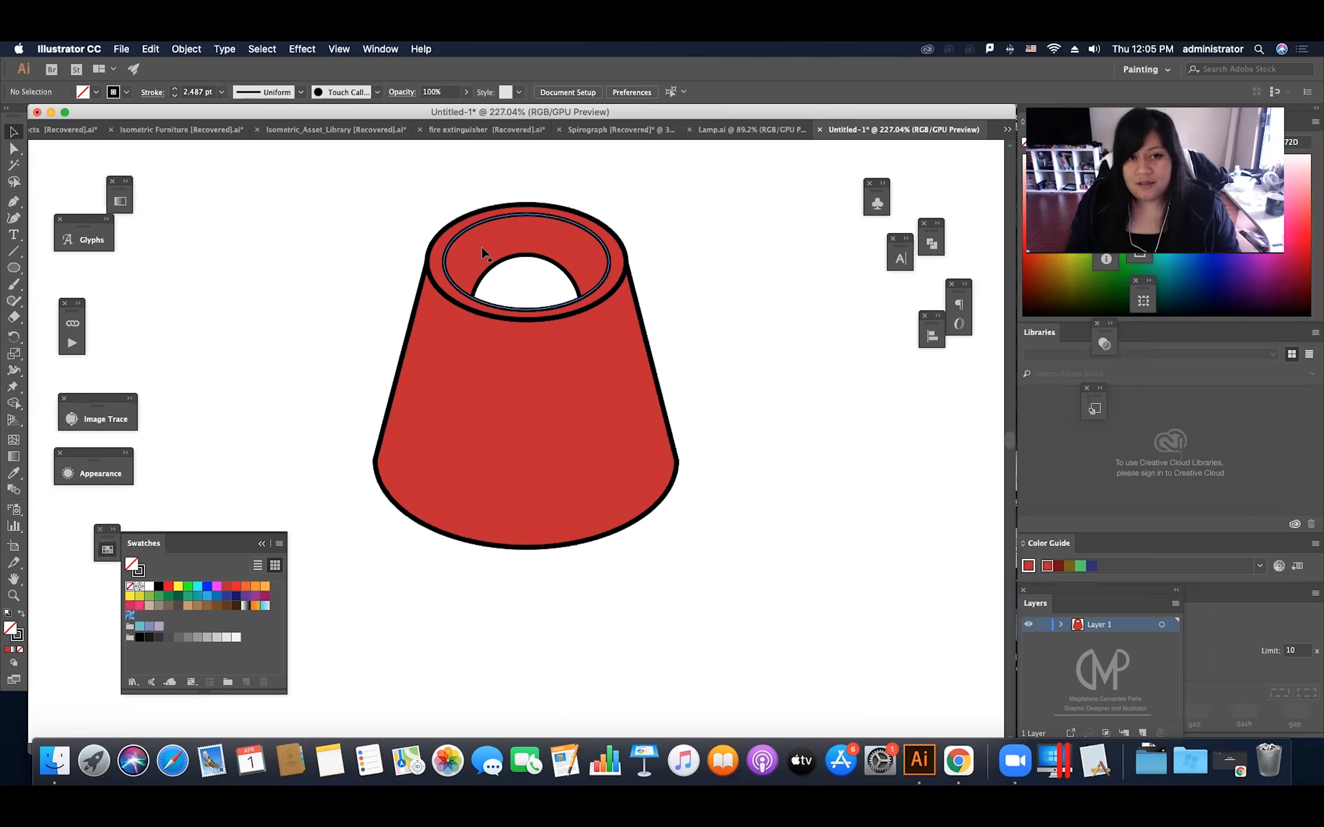
{"action": "scroll", "coordinate": [465, 262], "scroll_direction": "up", "scroll_amount": 3}
{"action": "scroll", "coordinate": [466, 263], "scroll_direction": "down", "scroll_amount": 4}
{"action": "scroll", "coordinate": [465, 262], "scroll_direction": "left", "scroll_amount": 2}
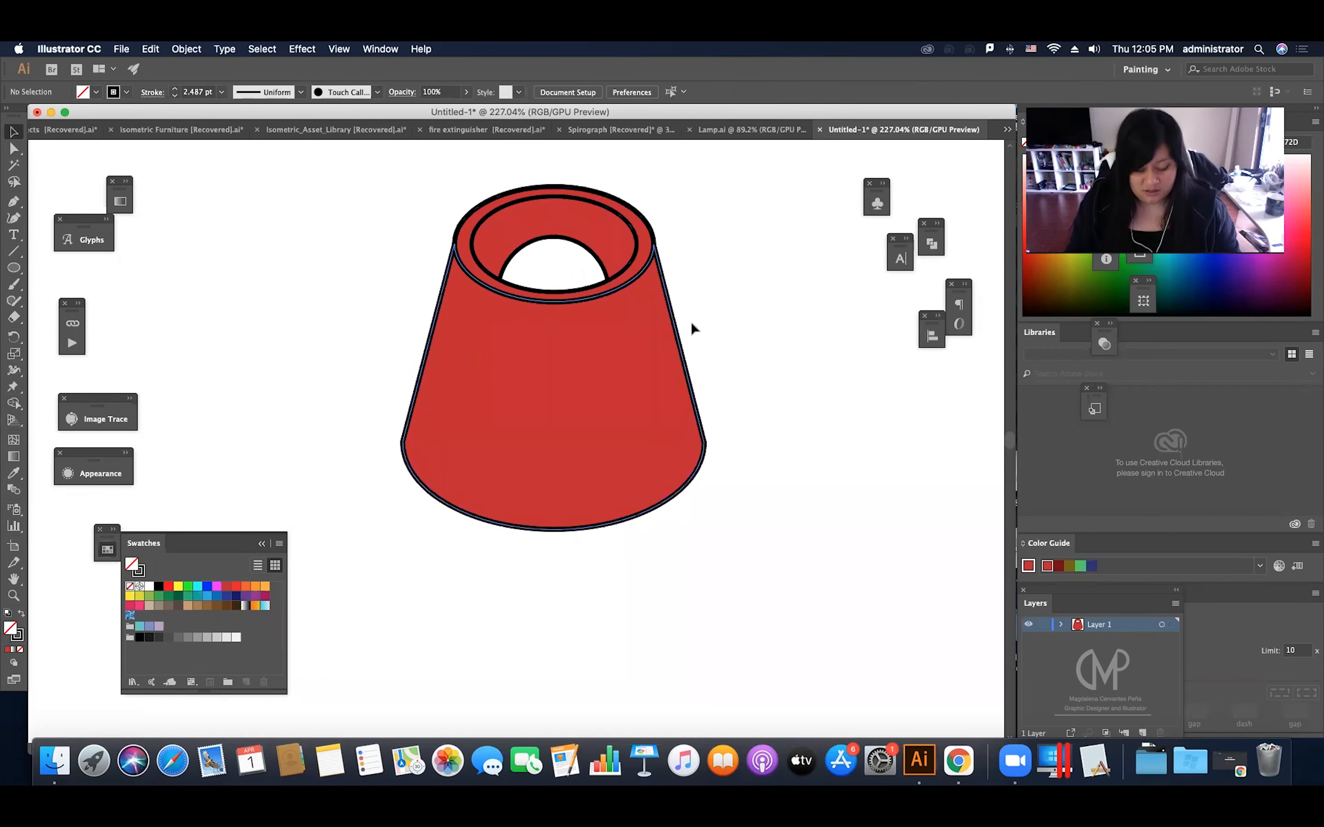
{"action": "key", "text": "z"}
{"action": "left_click_drag", "start_coordinate": [712, 310], "coordinate": [612, 373]}
{"action": "key", "text": "v"}
{"action": "left_click_drag", "start_coordinate": [737, 507], "coordinate": [700, 434]}
{"action": "left_click_drag", "start_coordinate": [684, 345], "coordinate": [684, 279]}
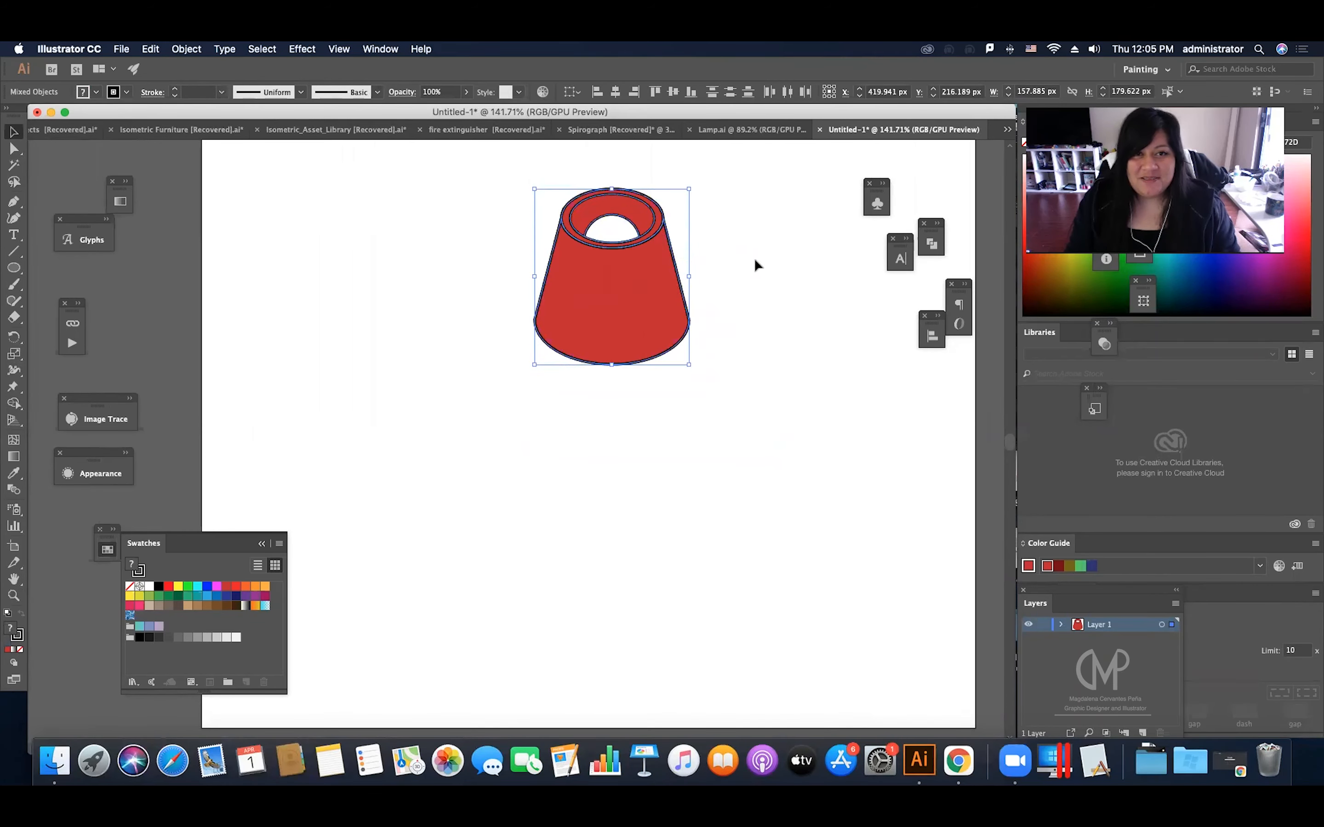
Step: Set the stroke weight of all the lampshade's parts to 2 pt
{"action": "left_click", "coordinate": [174, 95]}
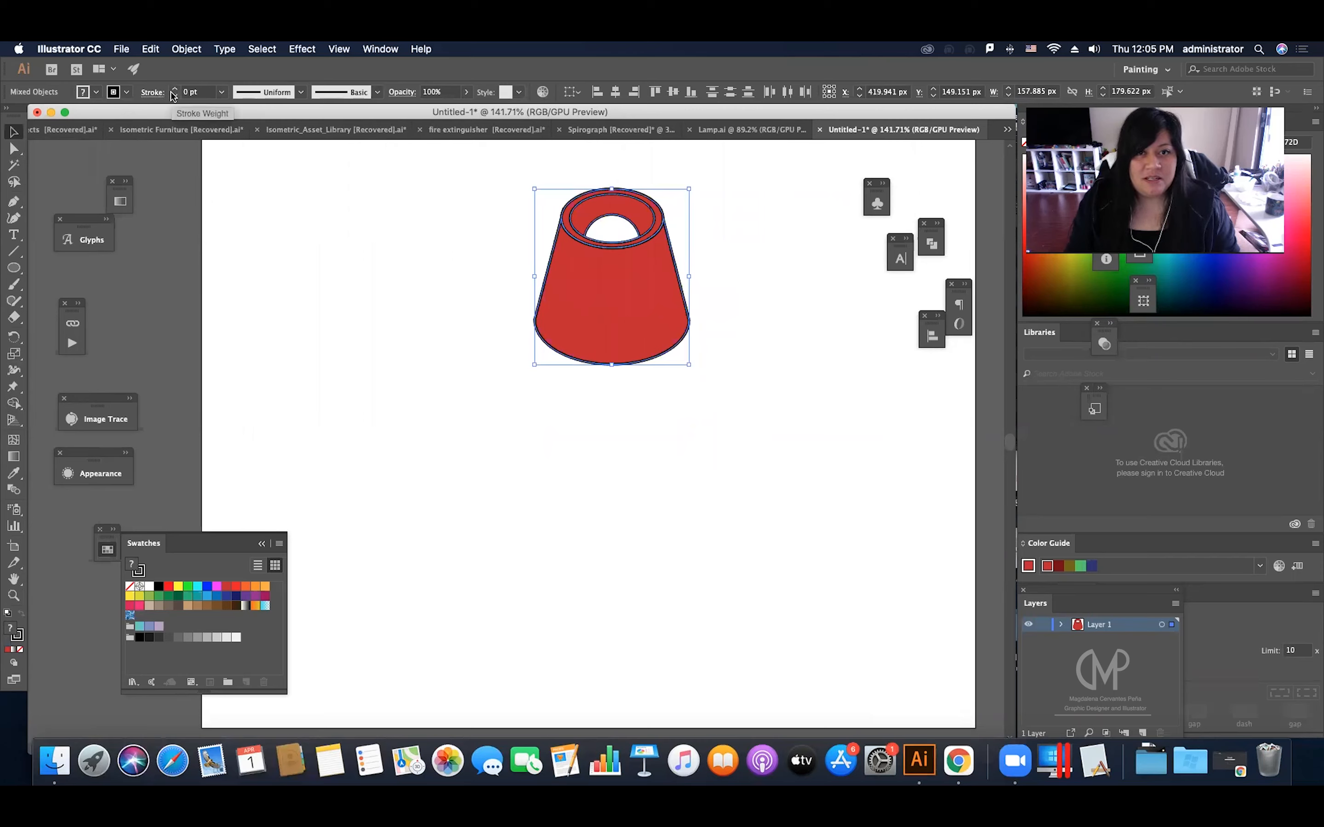
{"action": "left_click", "coordinate": [218, 94]}
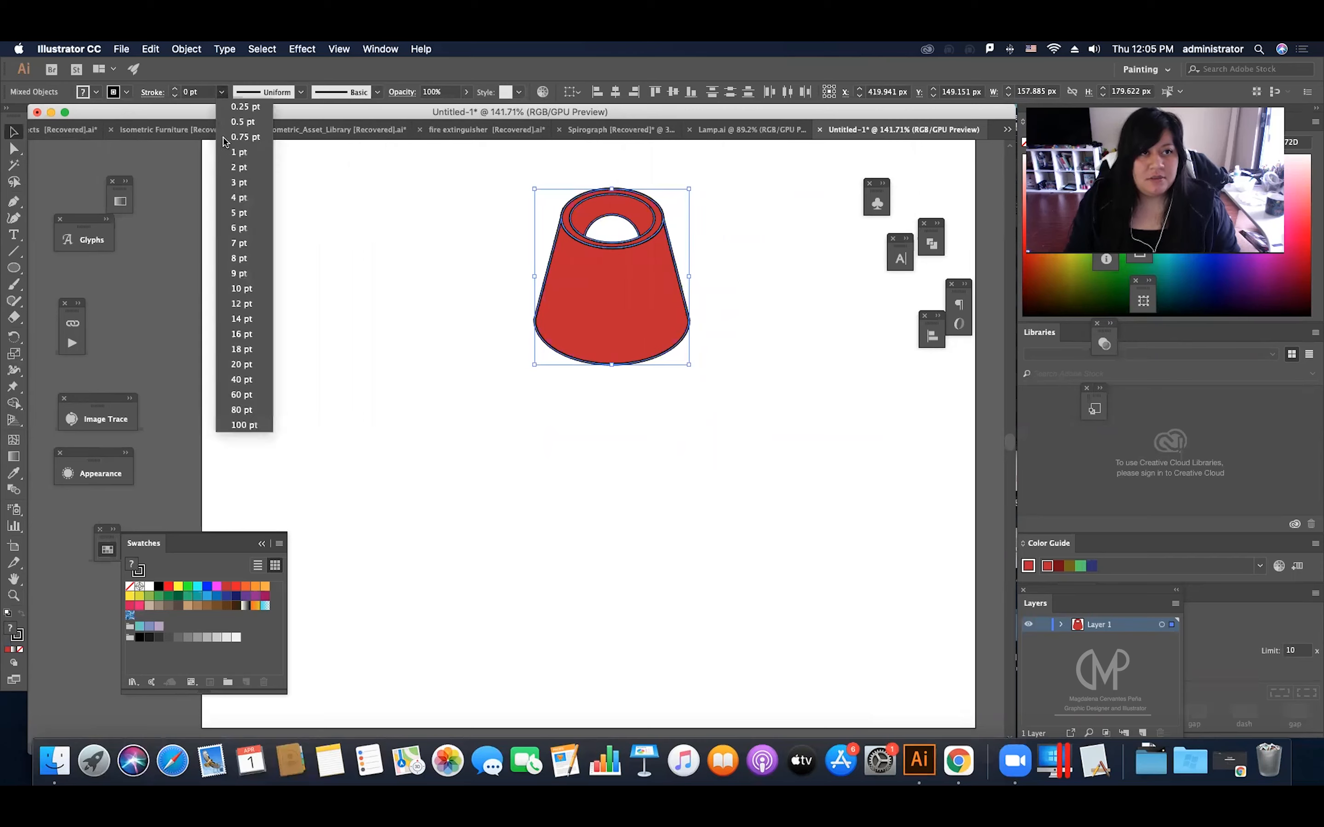
{"action": "left_click", "coordinate": [238, 169]}
{"action": "left_click", "coordinate": [426, 309]}
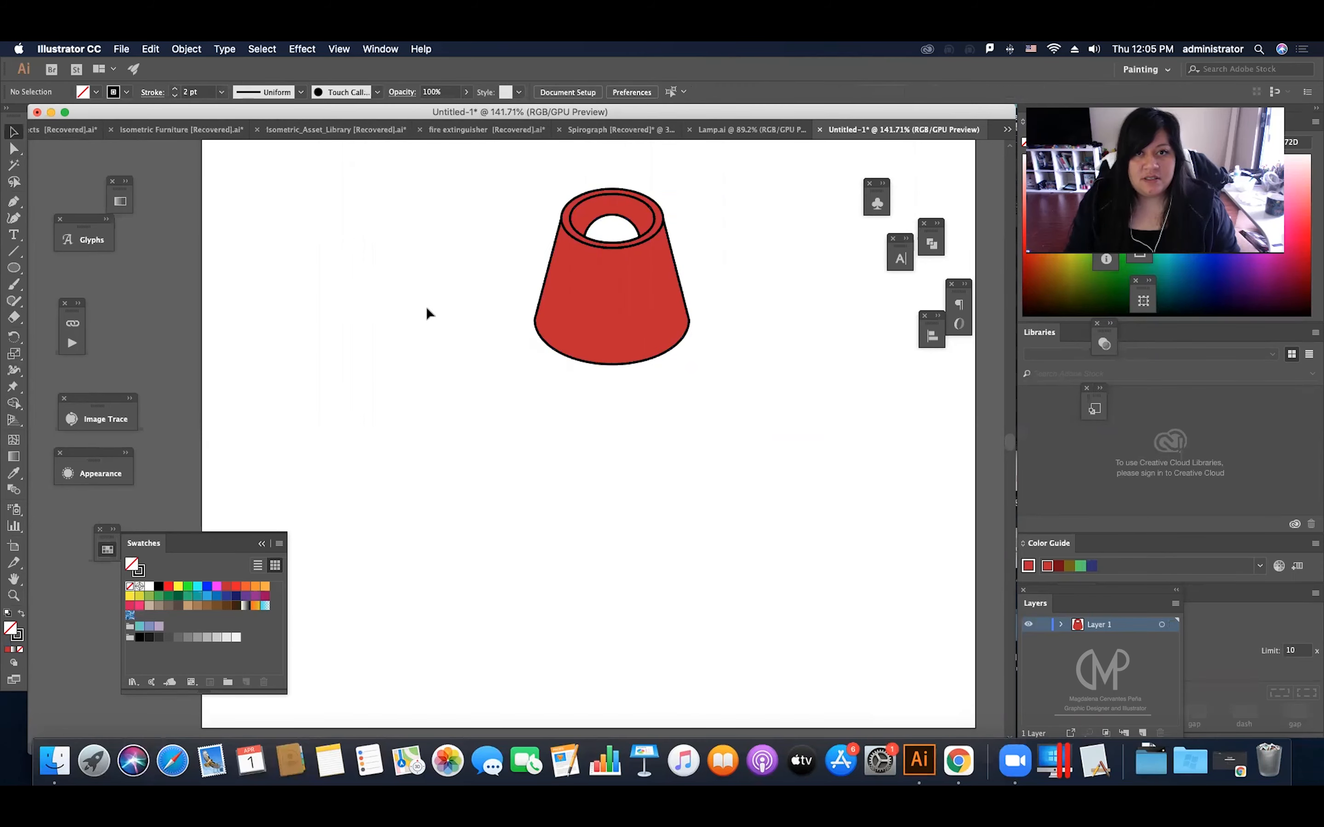
Step: Set the stroke weight of the entire lampshade to 1.5 pt
{"action": "left_click_drag", "start_coordinate": [467, 201], "coordinate": [722, 382]}
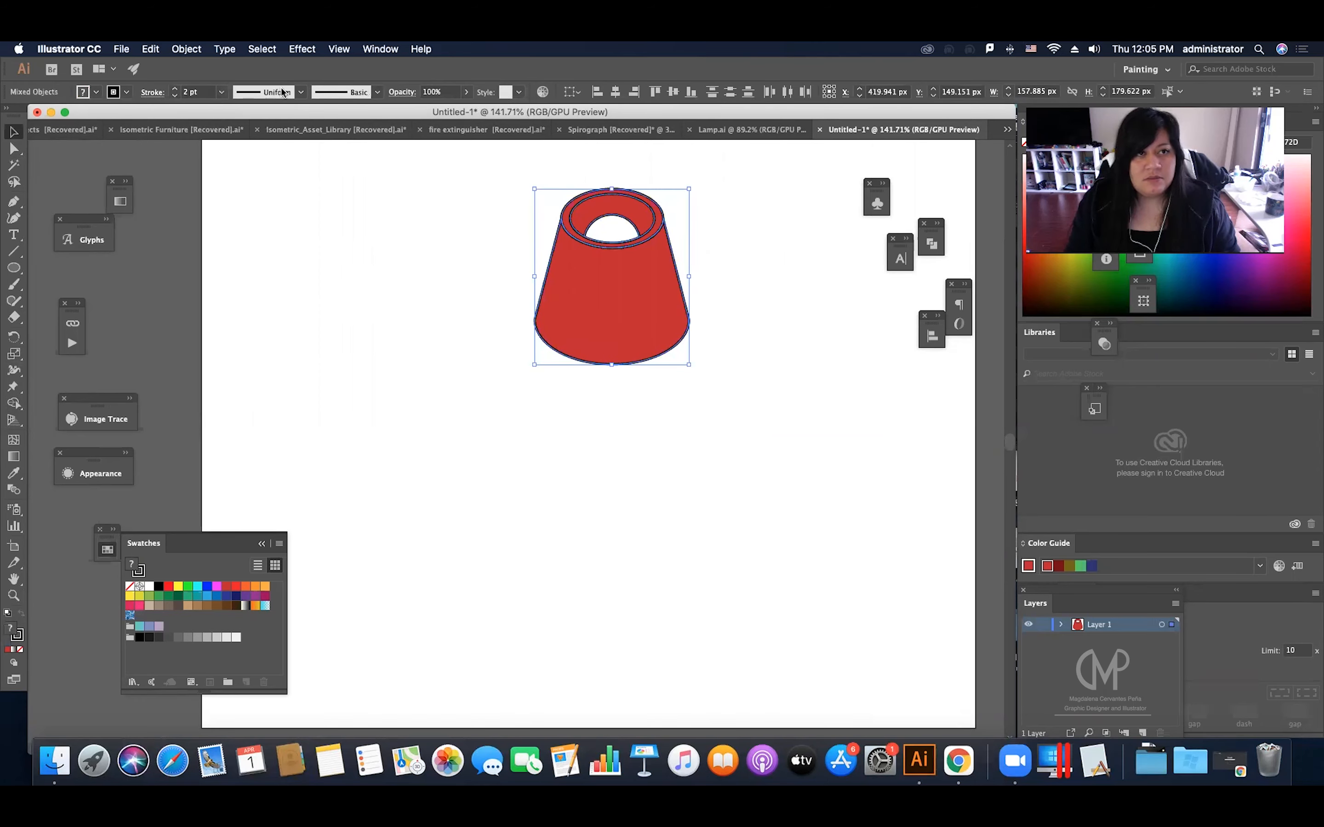
{"action": "left_click", "coordinate": [200, 92]}
{"action": "type", "text": "1"}
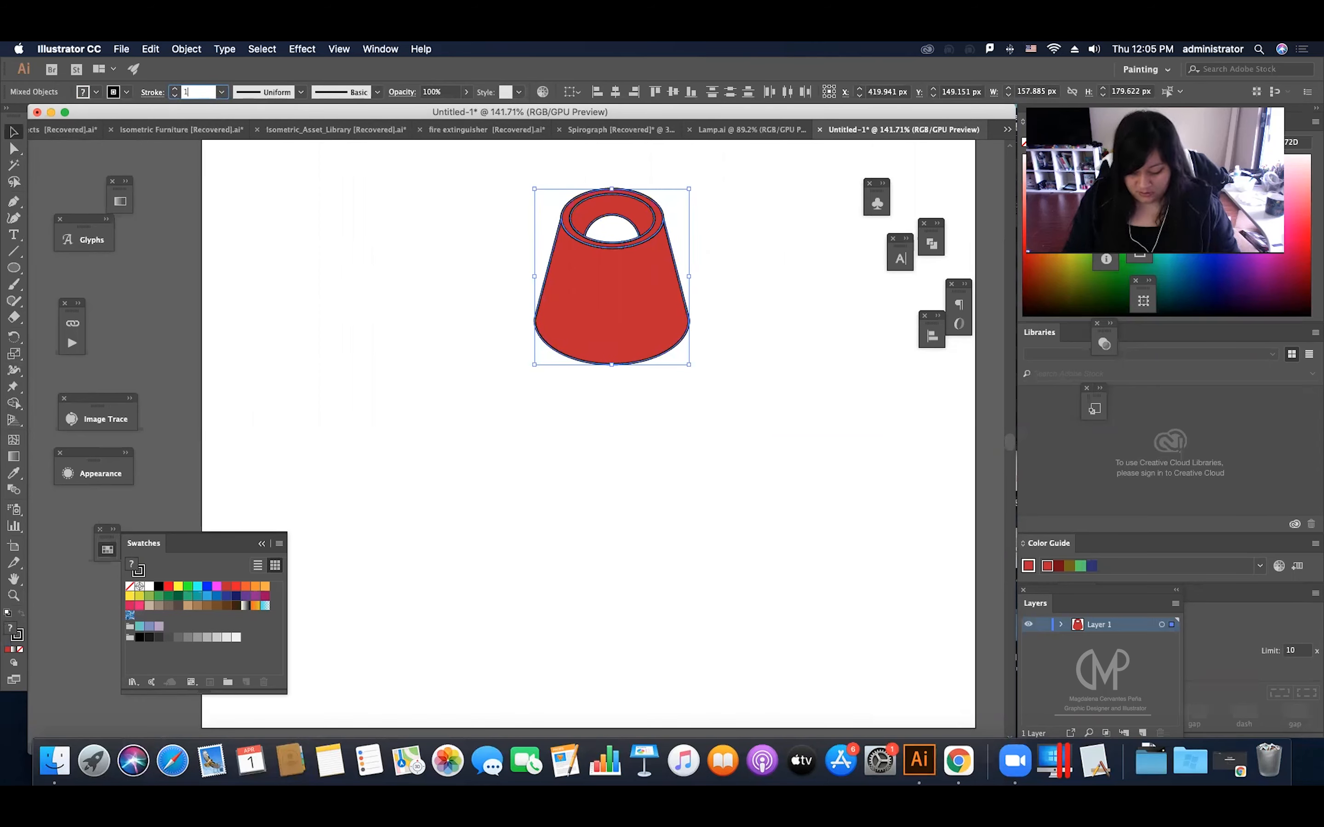
{"action": "type", "text": ".5"}
{"action": "key", "text": "Return"}
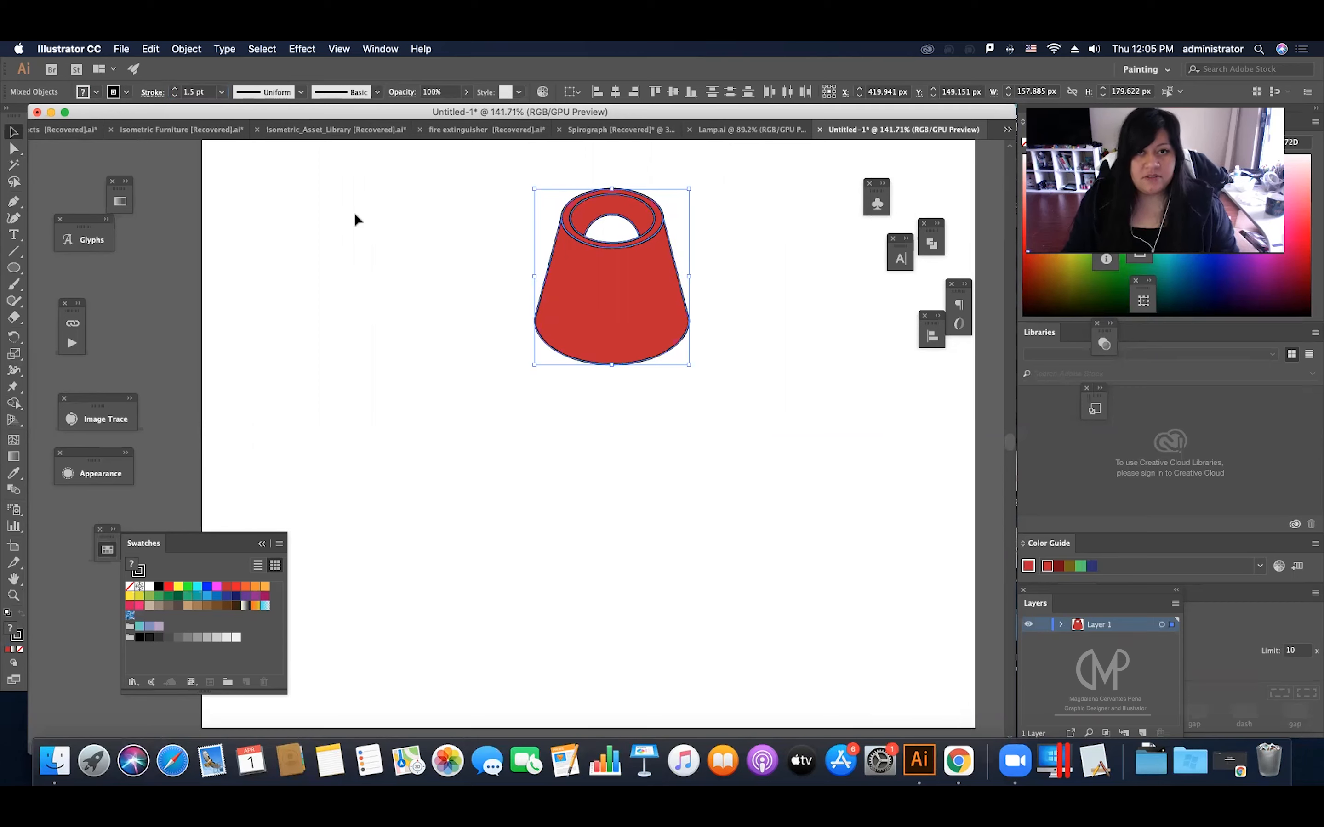
{"action": "left_click", "coordinate": [398, 320]}
Step: Widen the lampshade's base by scaling only the body's lower anchor points uniformly to 112%
{"action": "left_click_drag", "start_coordinate": [511, 342], "coordinate": [694, 379]}
{"action": "key", "text": "a"}
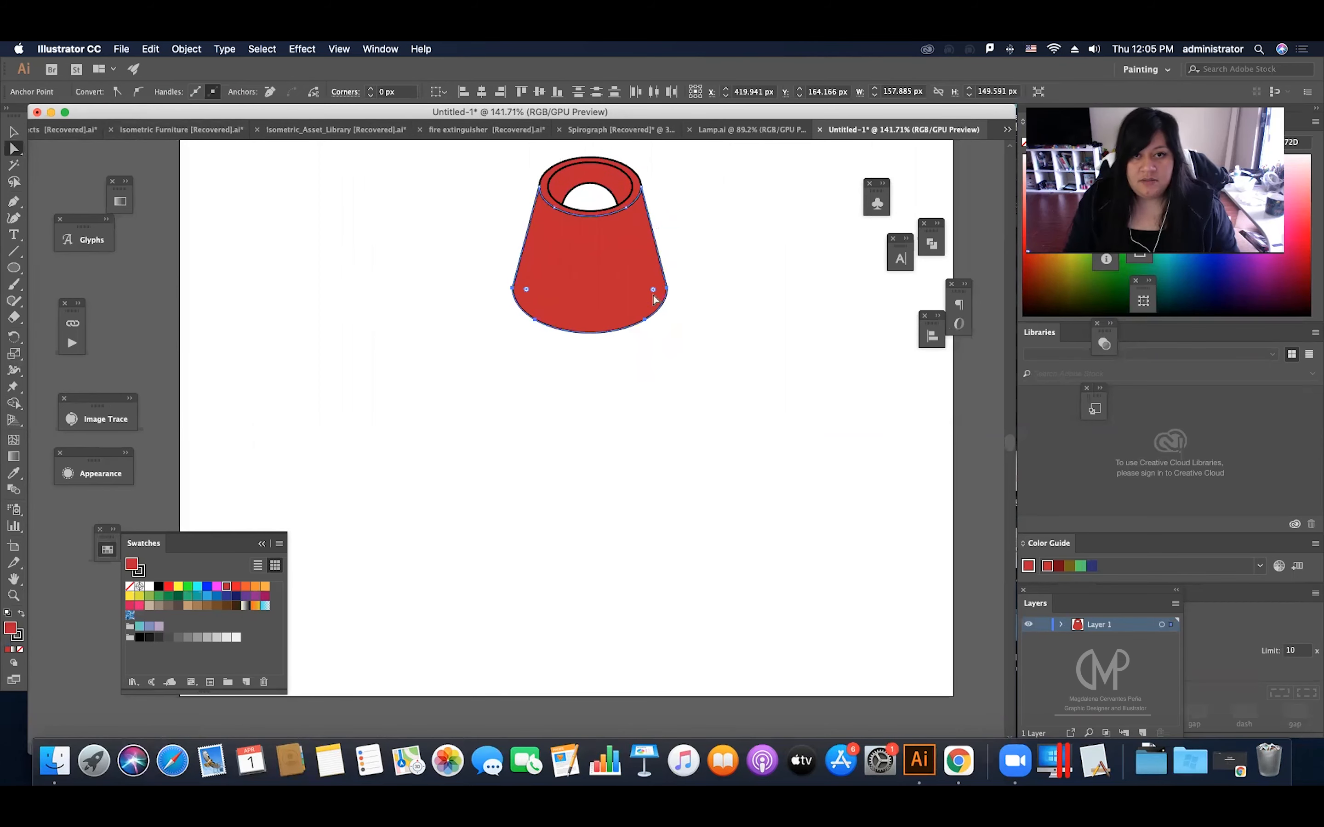
{"action": "left_click_drag", "start_coordinate": [691, 276], "coordinate": [466, 349]}
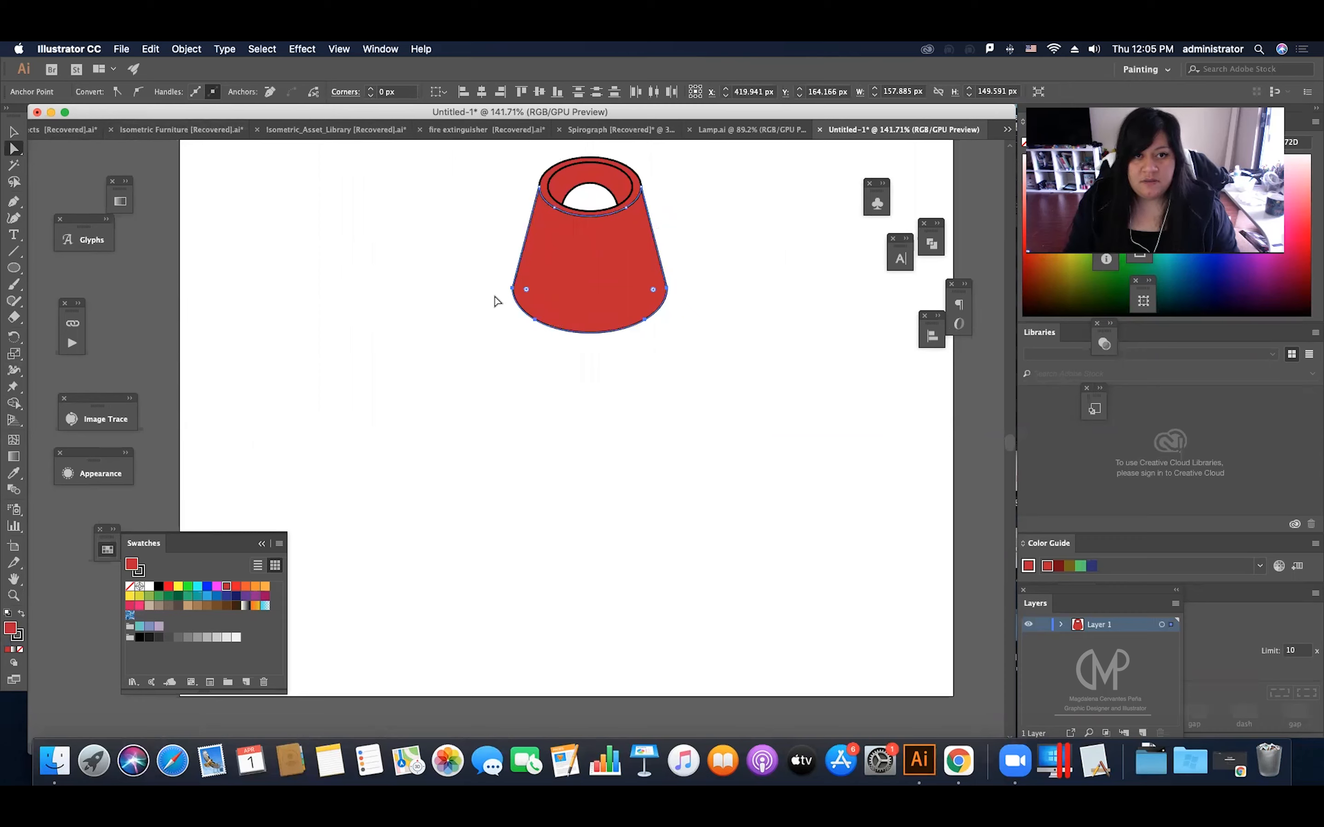
{"action": "left_click_drag", "start_coordinate": [494, 273], "coordinate": [696, 349]}
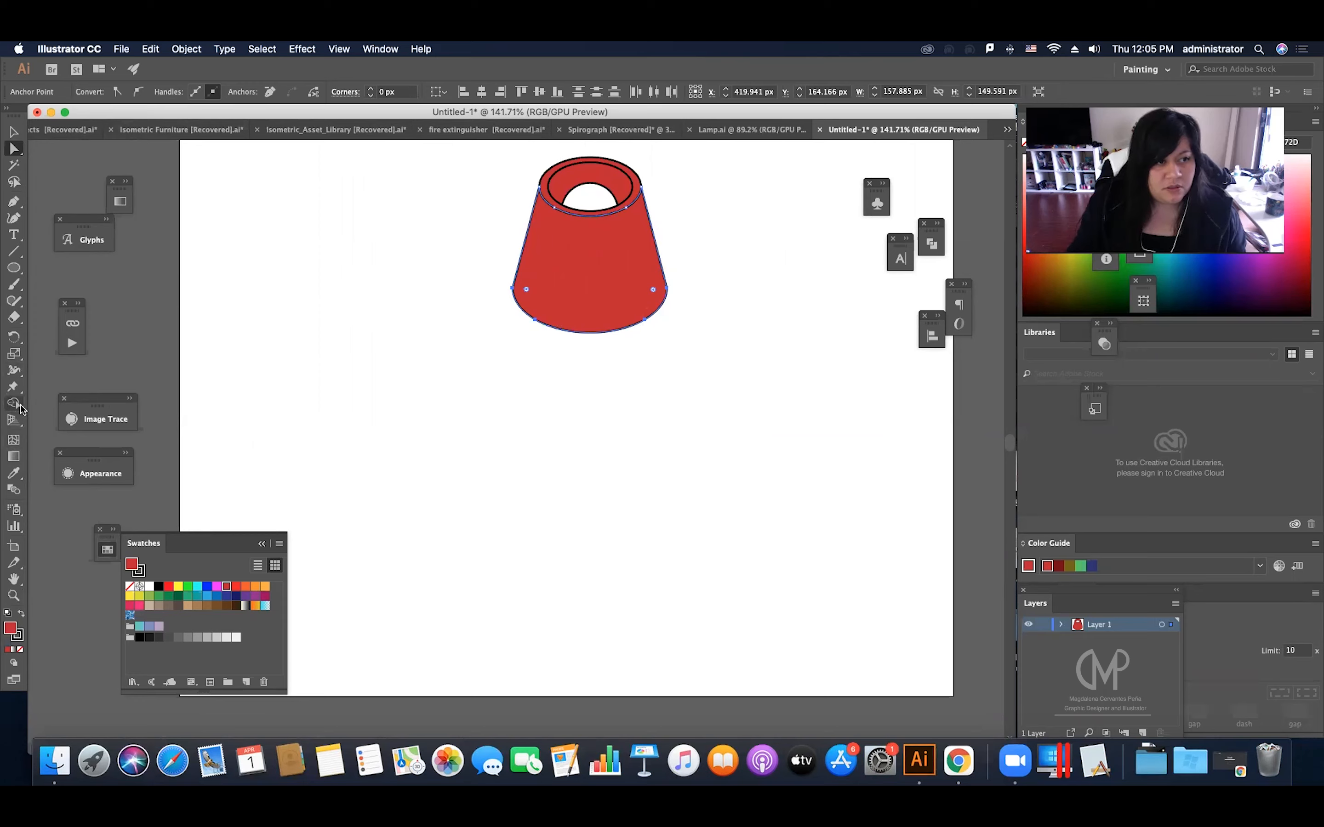
{"action": "double_click", "coordinate": [14, 353]}
{"action": "left_click", "coordinate": [833, 265]}
{"action": "scroll", "coordinate": [832, 264], "scroll_direction": "up", "scroll_amount": 20}
{"action": "scroll", "coordinate": [833, 264], "scroll_direction": "down", "scroll_amount": 2}
{"action": "scroll", "coordinate": [833, 265], "scroll_direction": "down", "scroll_amount": 2}
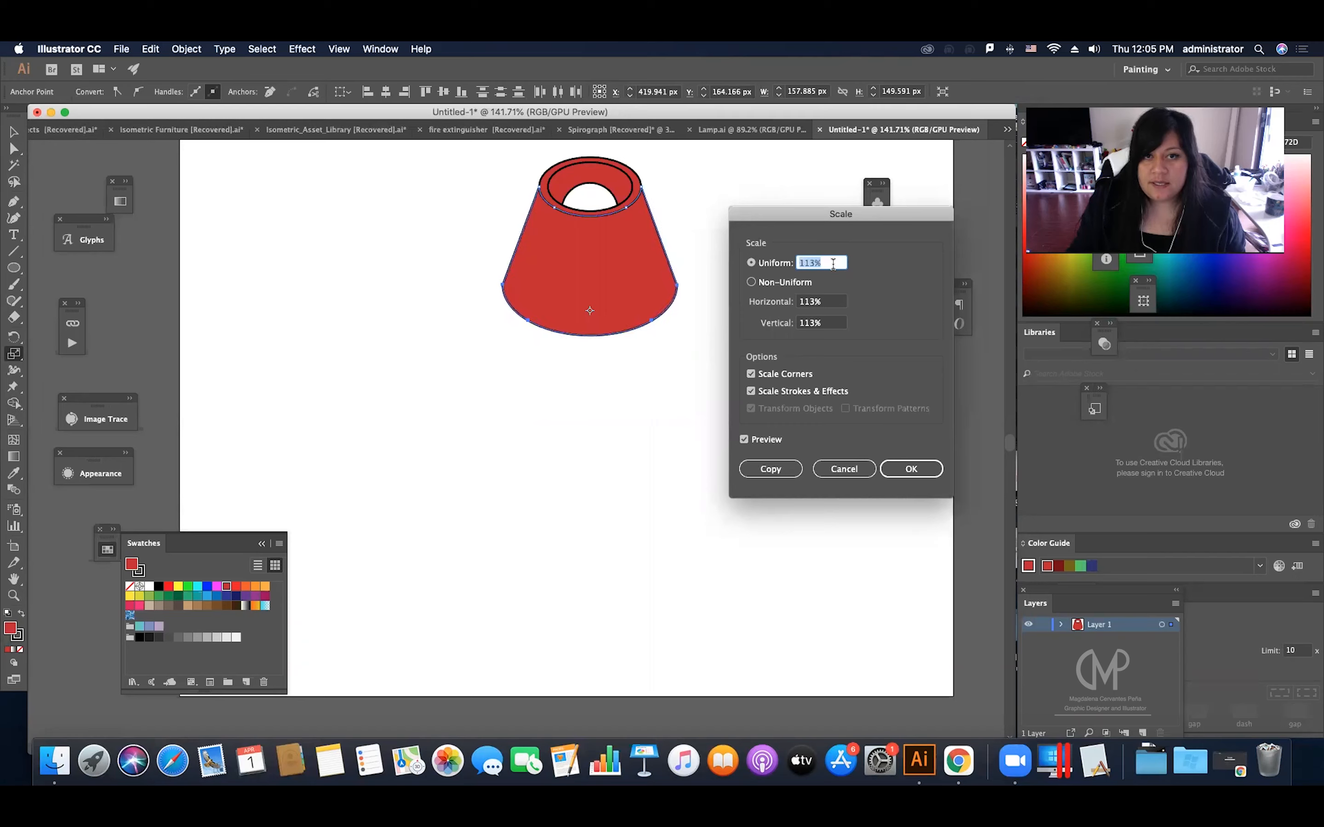
{"action": "scroll", "coordinate": [833, 264], "scroll_direction": "down", "scroll_amount": 1}
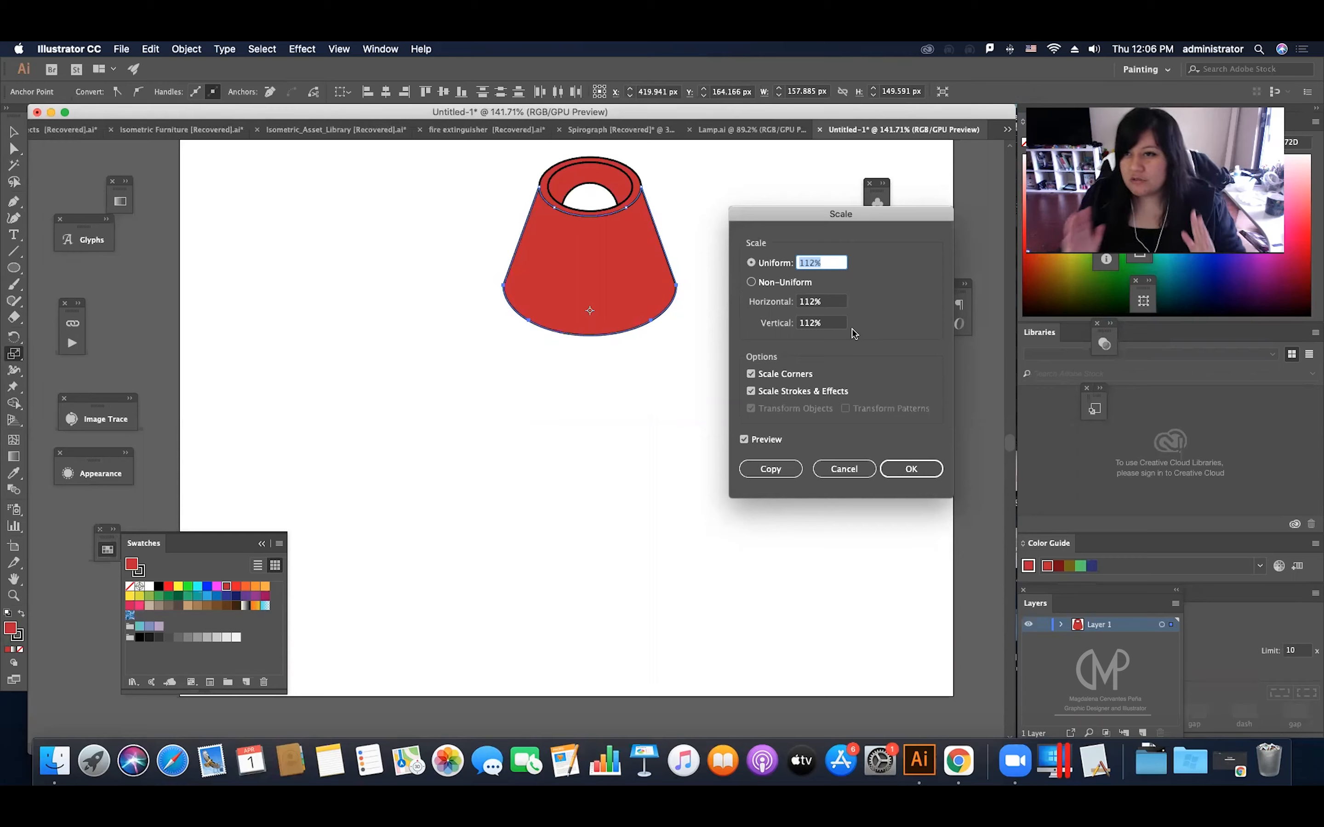
{"action": "left_click", "coordinate": [902, 471]}
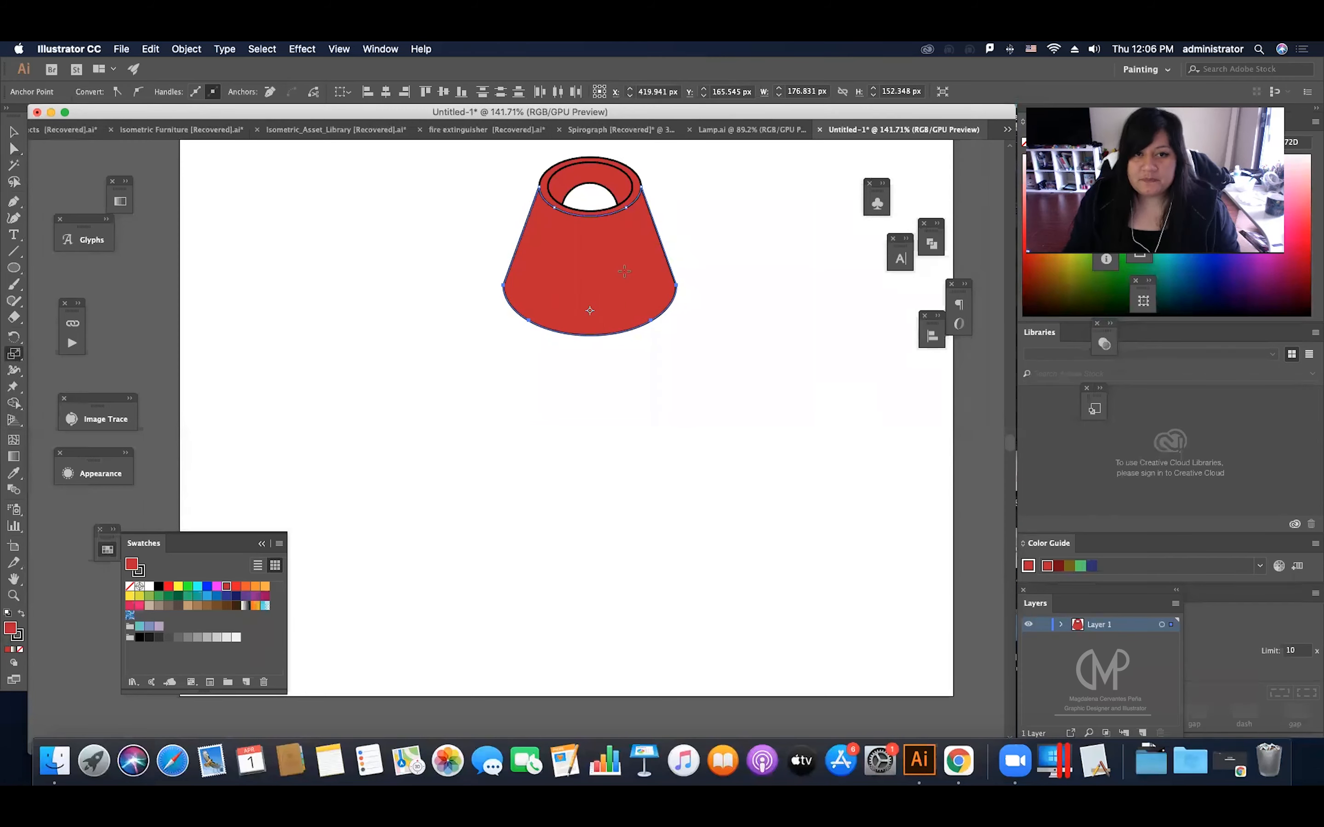
{"action": "key", "text": "v"}
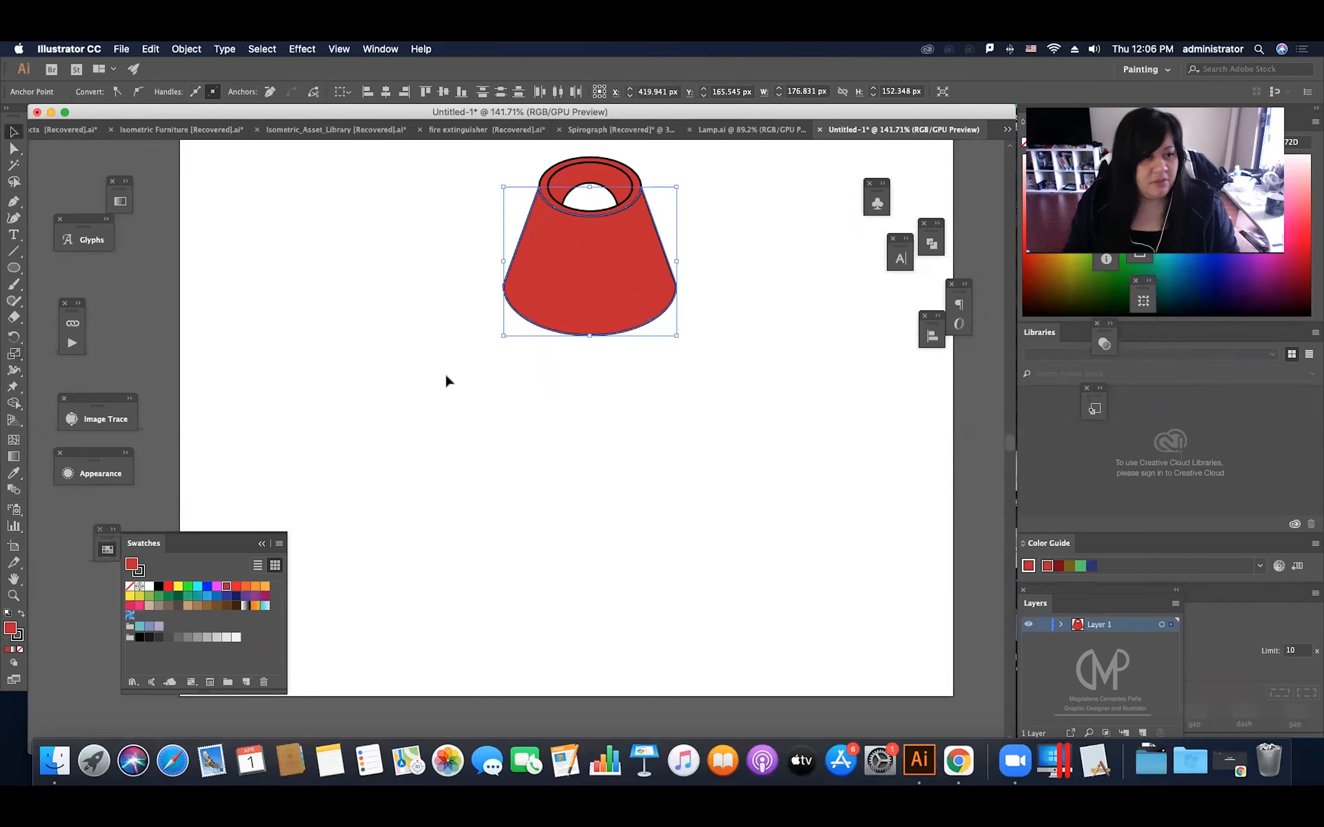
{"action": "left_click", "coordinate": [513, 384]}
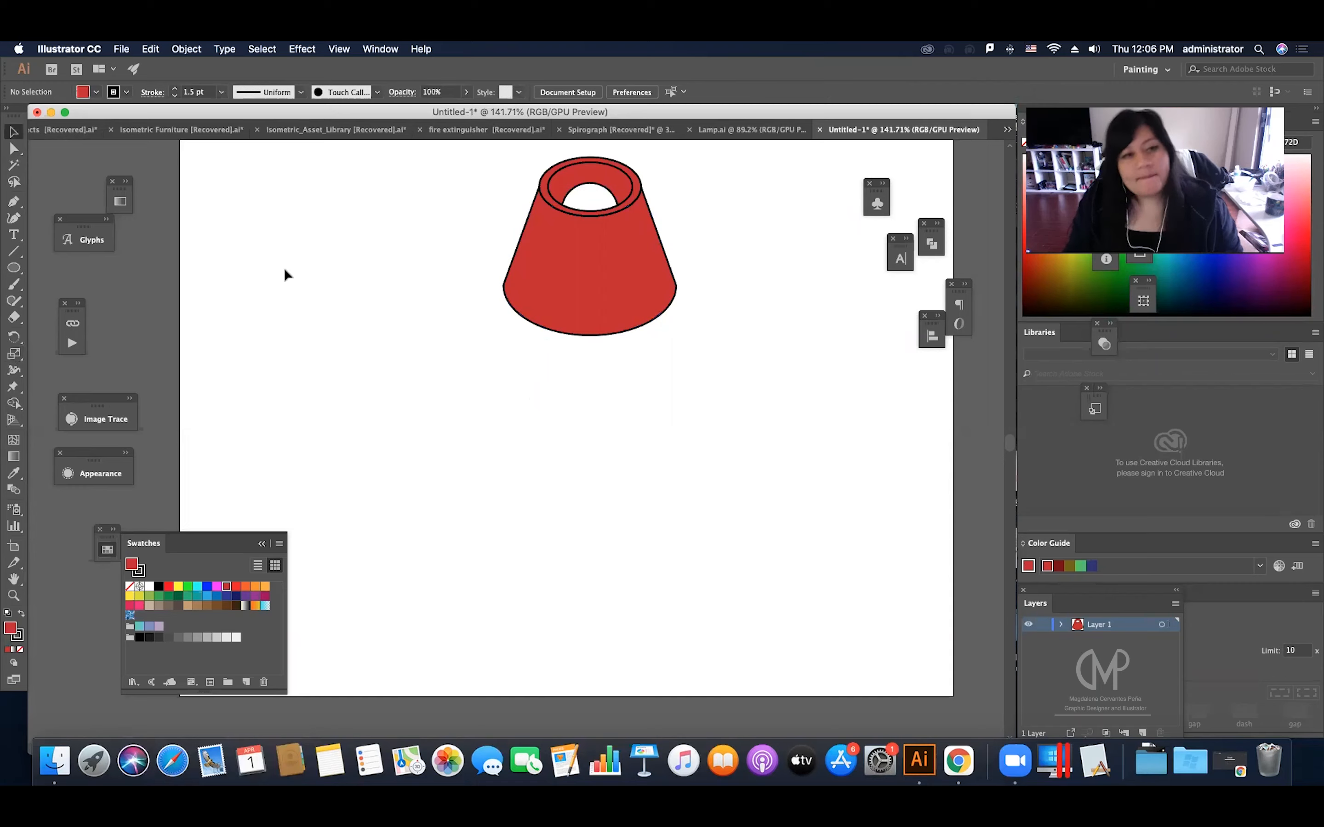
Step: Draw a small circle about 15 px in diameter beside the lampshade, with a red fill and no stroke
{"action": "left_click", "coordinate": [15, 273]}
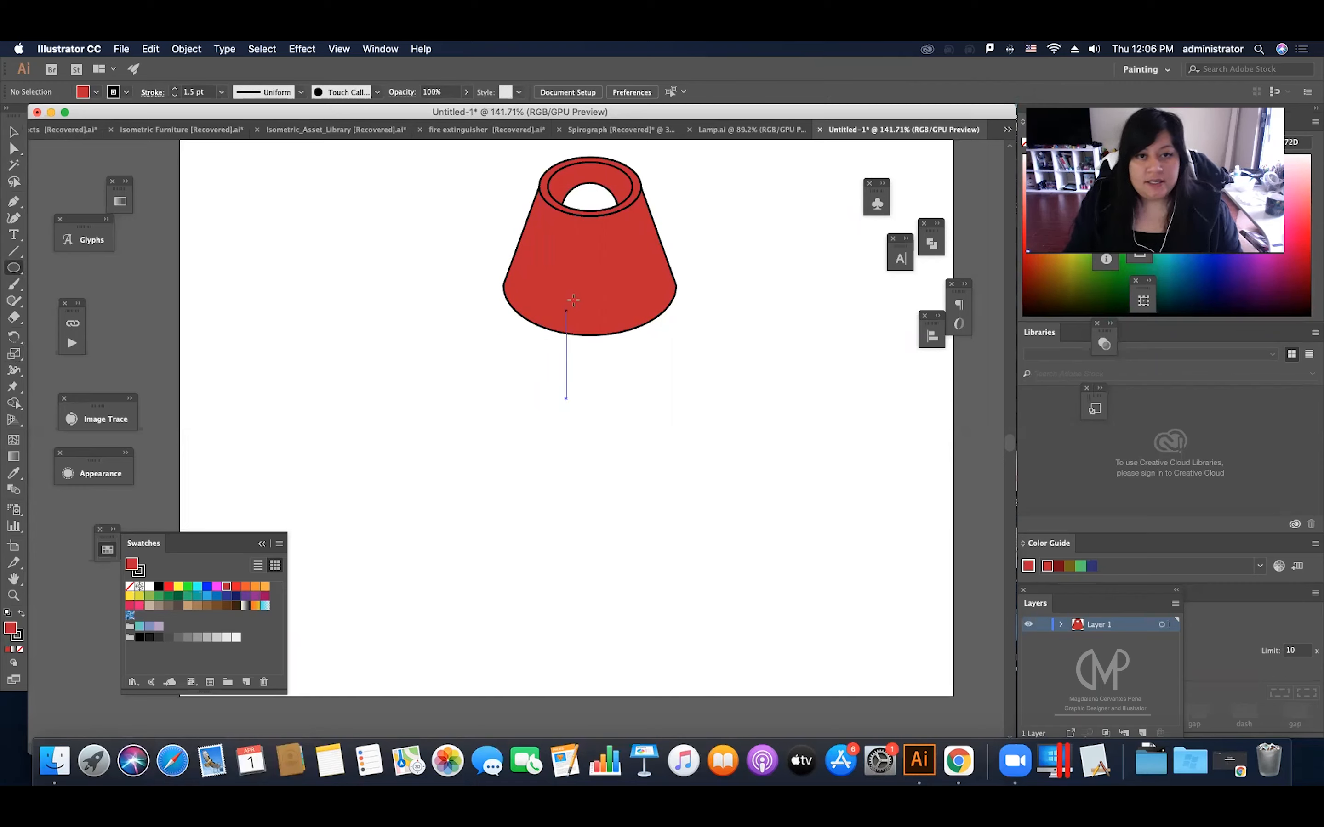
{"action": "mouse_move", "coordinate": [385, 316]}
{"action": "left_mouse_down"}
{"action": "mouse_move", "coordinate": [404, 332]}
{"action": "mouse_move", "coordinate": [392, 328]}
{"action": "left_mouse_up"}
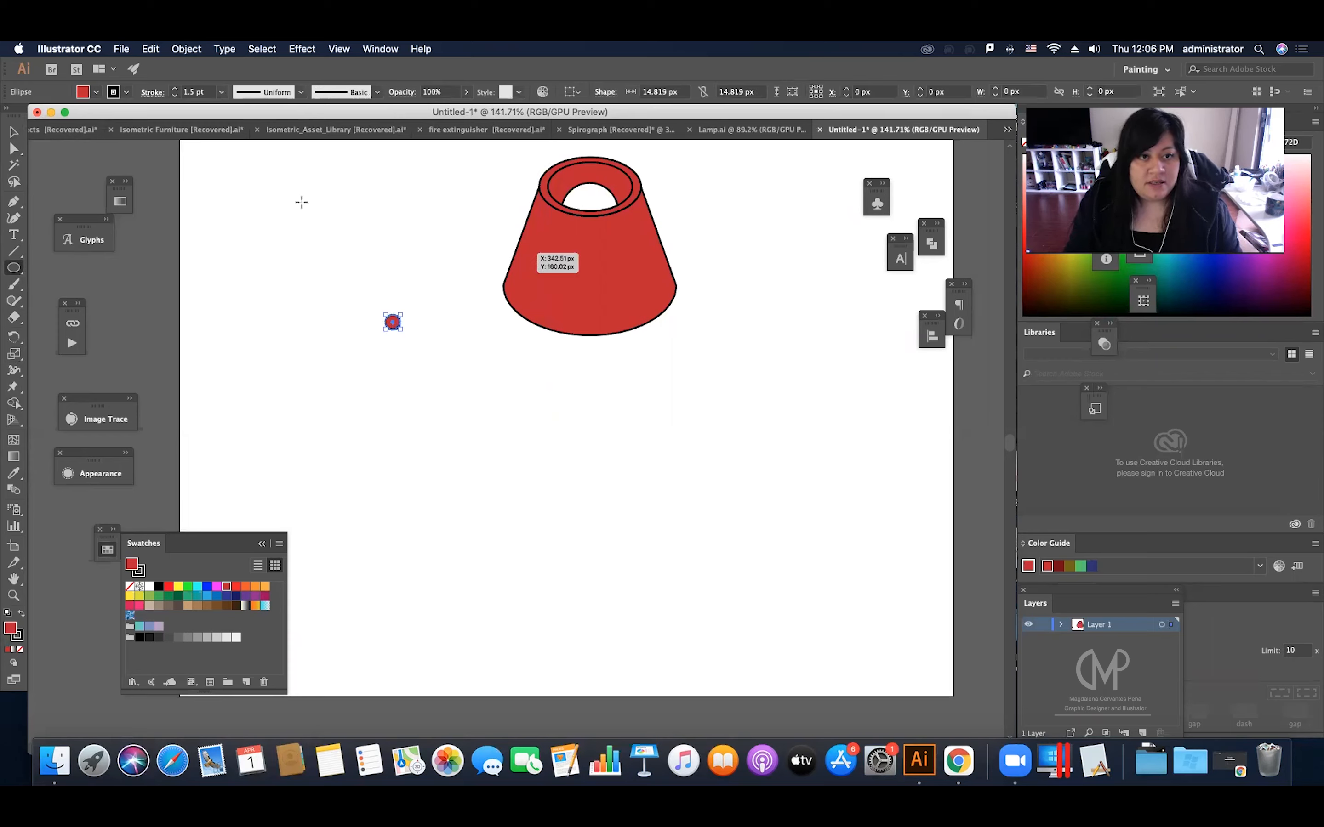
{"action": "left_click", "coordinate": [21, 636]}
{"action": "left_click", "coordinate": [21, 650]}
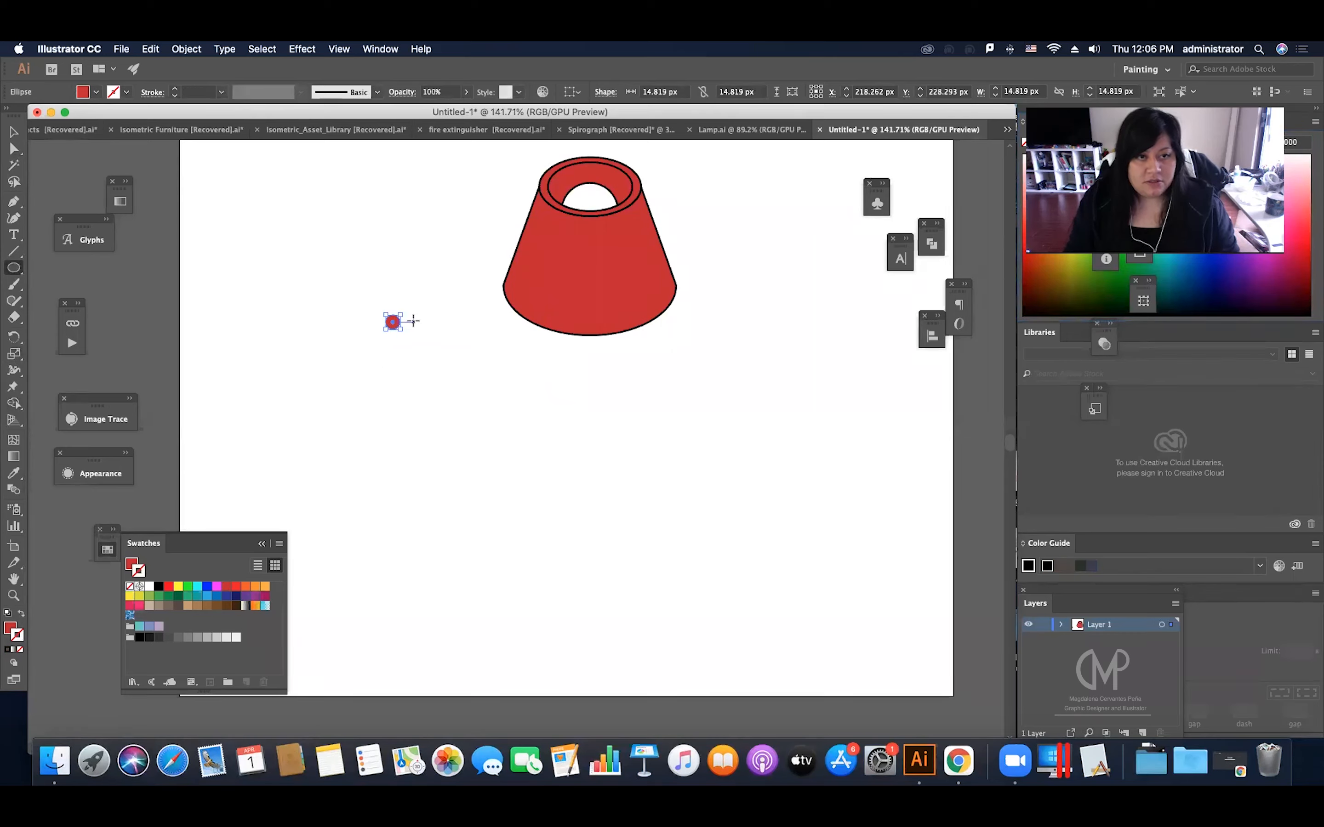
Step: Start a 3D Extrude & Bevel effect on the small red circle in Isometric Top position, with the preview on
{"action": "key", "text": "v"}
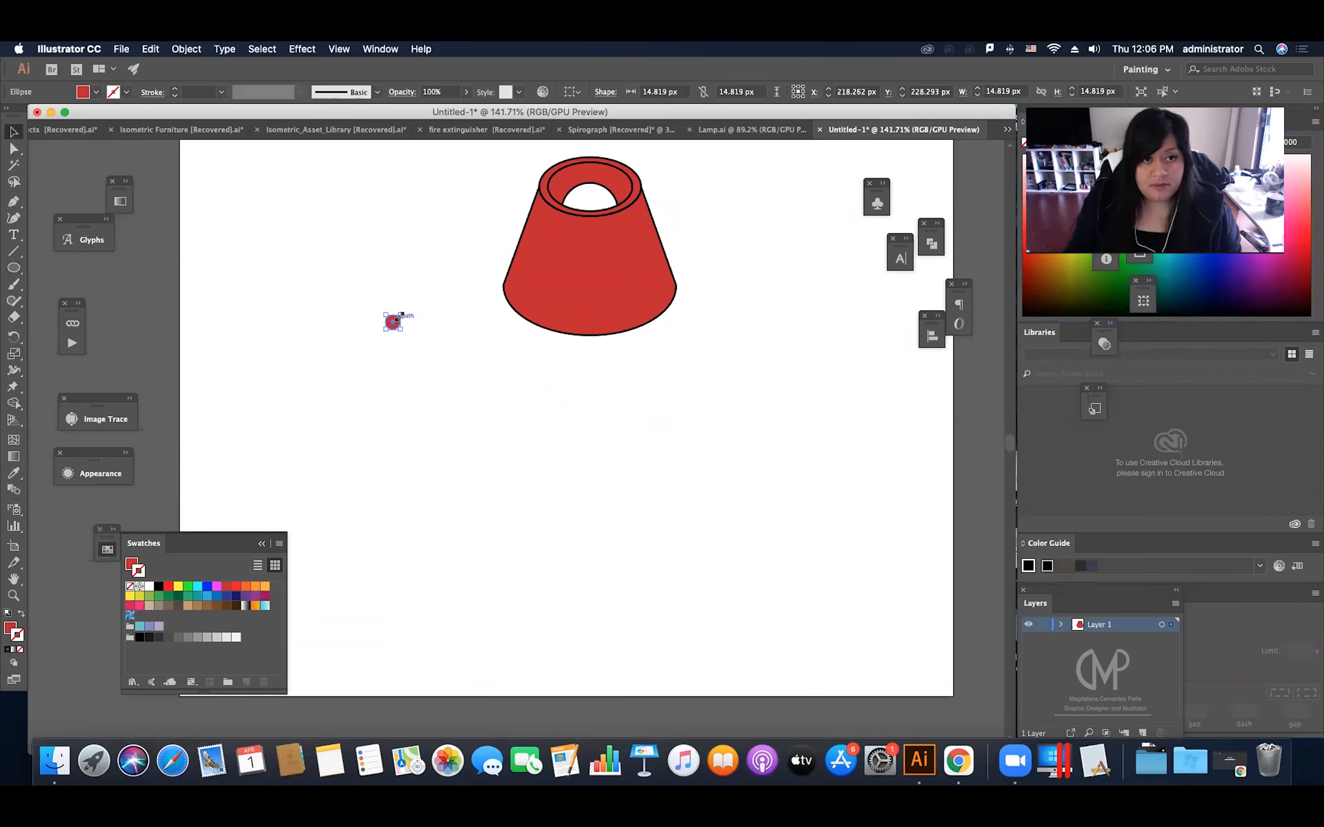
{"action": "left_click", "coordinate": [296, 49]}
{"action": "mouse_move", "coordinate": [328, 133]}
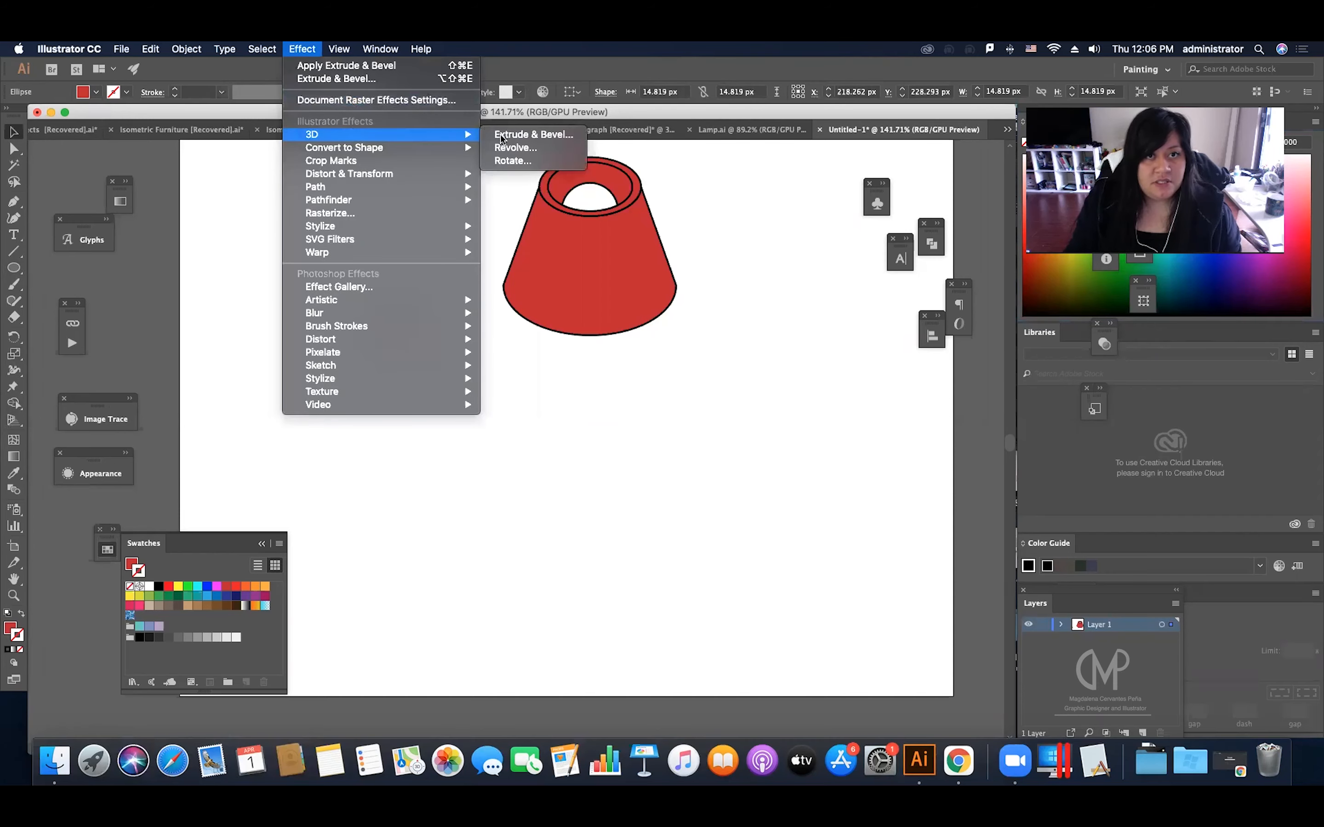
{"action": "left_click", "coordinate": [509, 135]}
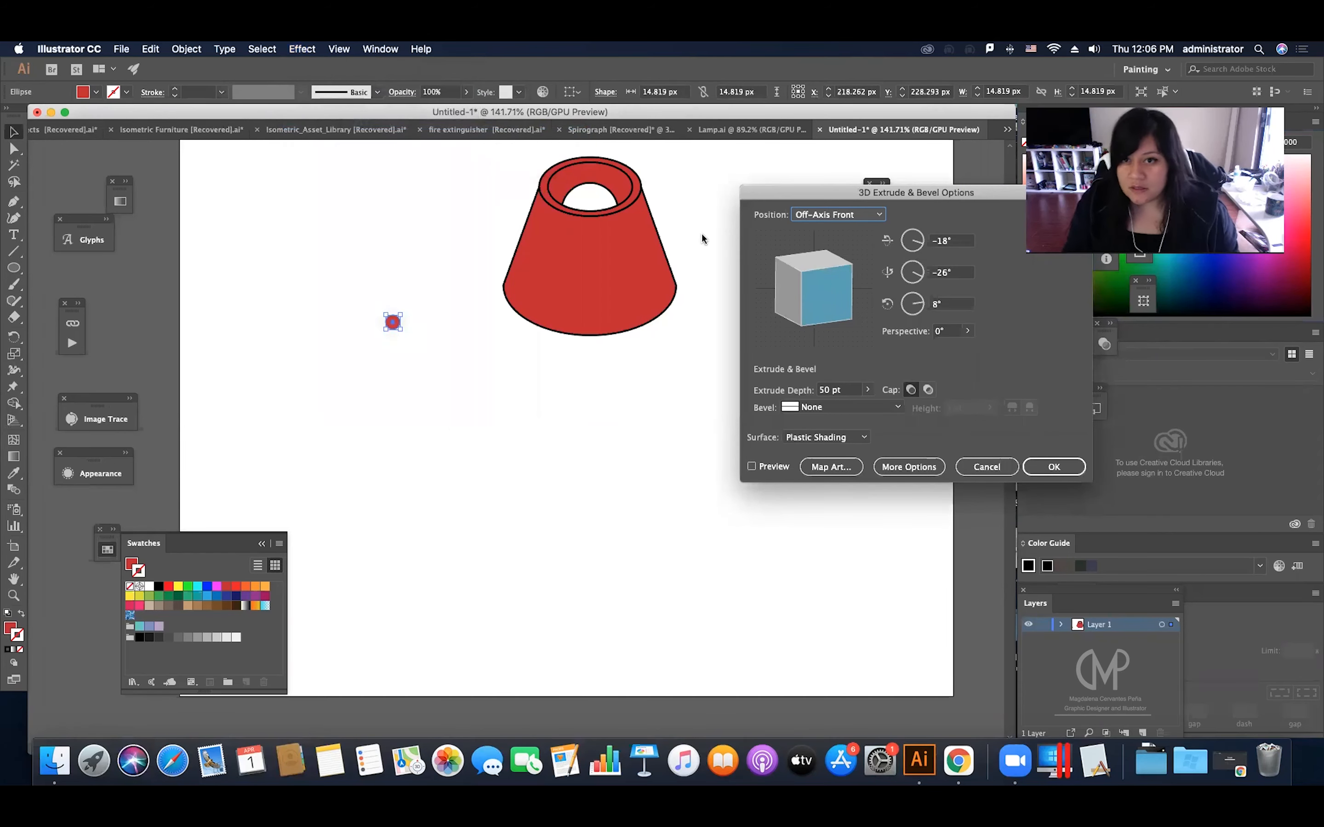
{"action": "left_click", "coordinate": [823, 212]}
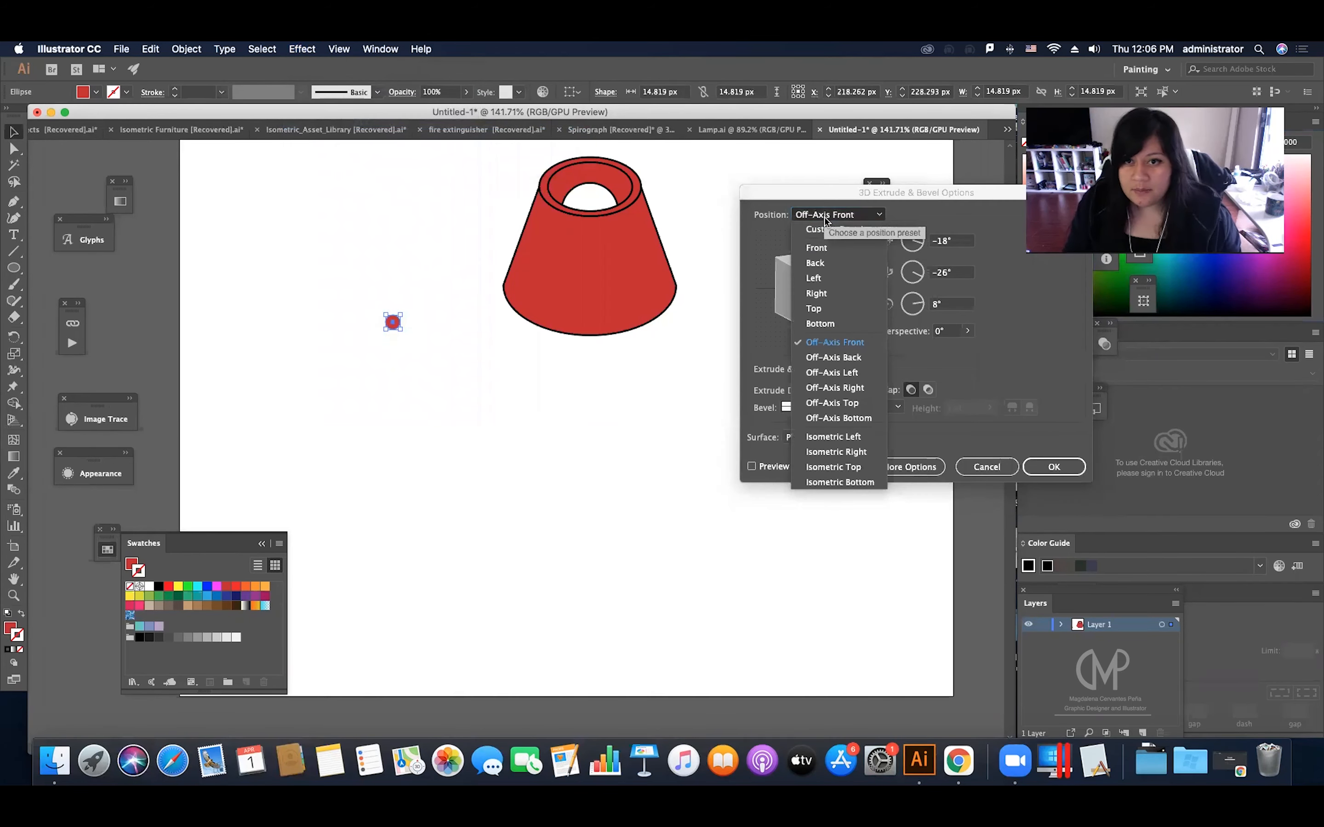
{"action": "left_click", "coordinate": [862, 465]}
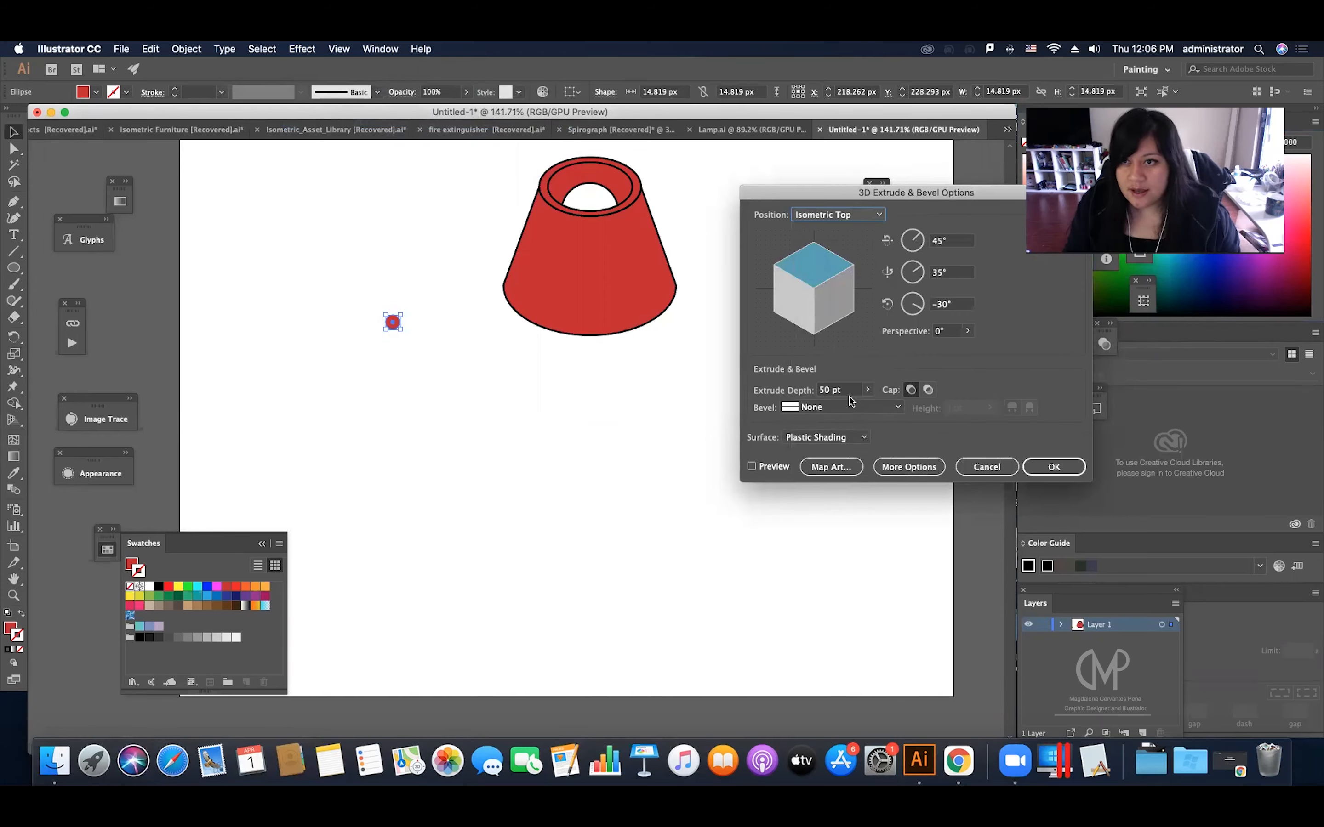
{"action": "left_click", "coordinate": [783, 465]}
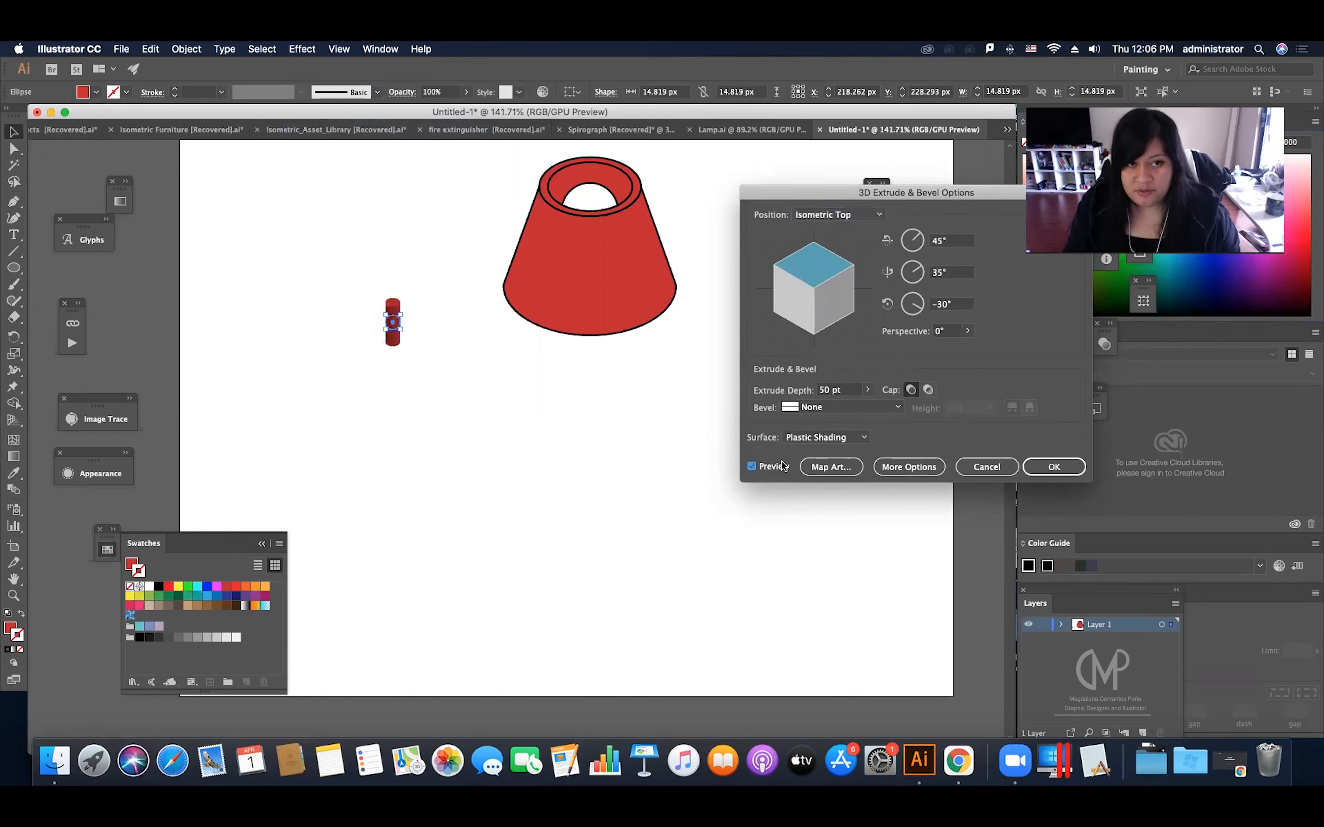
Step: Set the circle's extrude depth to 575 pt to form a long pole
{"action": "scroll", "coordinate": [856, 389], "scroll_direction": "up", "scroll_amount": 20}
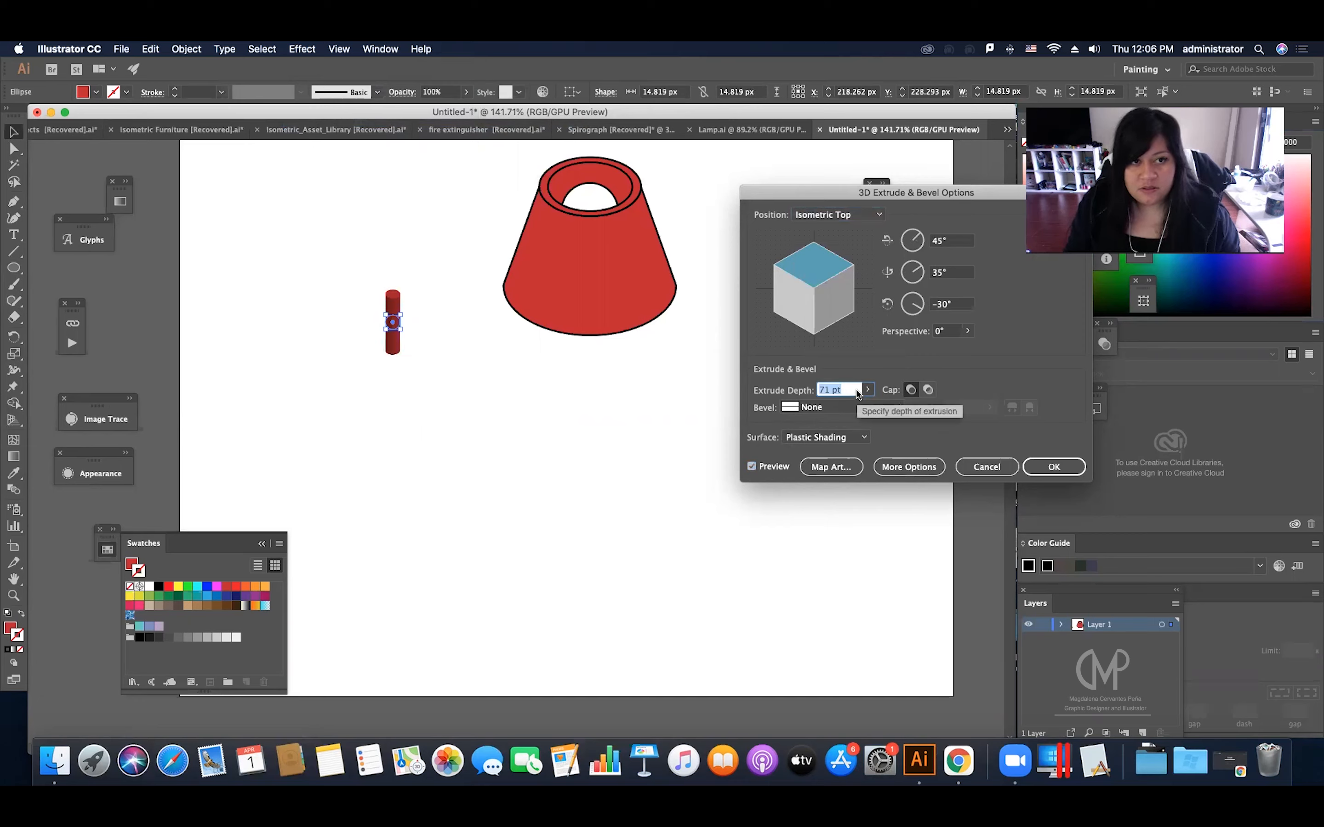
{"action": "scroll", "coordinate": [856, 388], "scroll_direction": "up", "scroll_amount": 3}
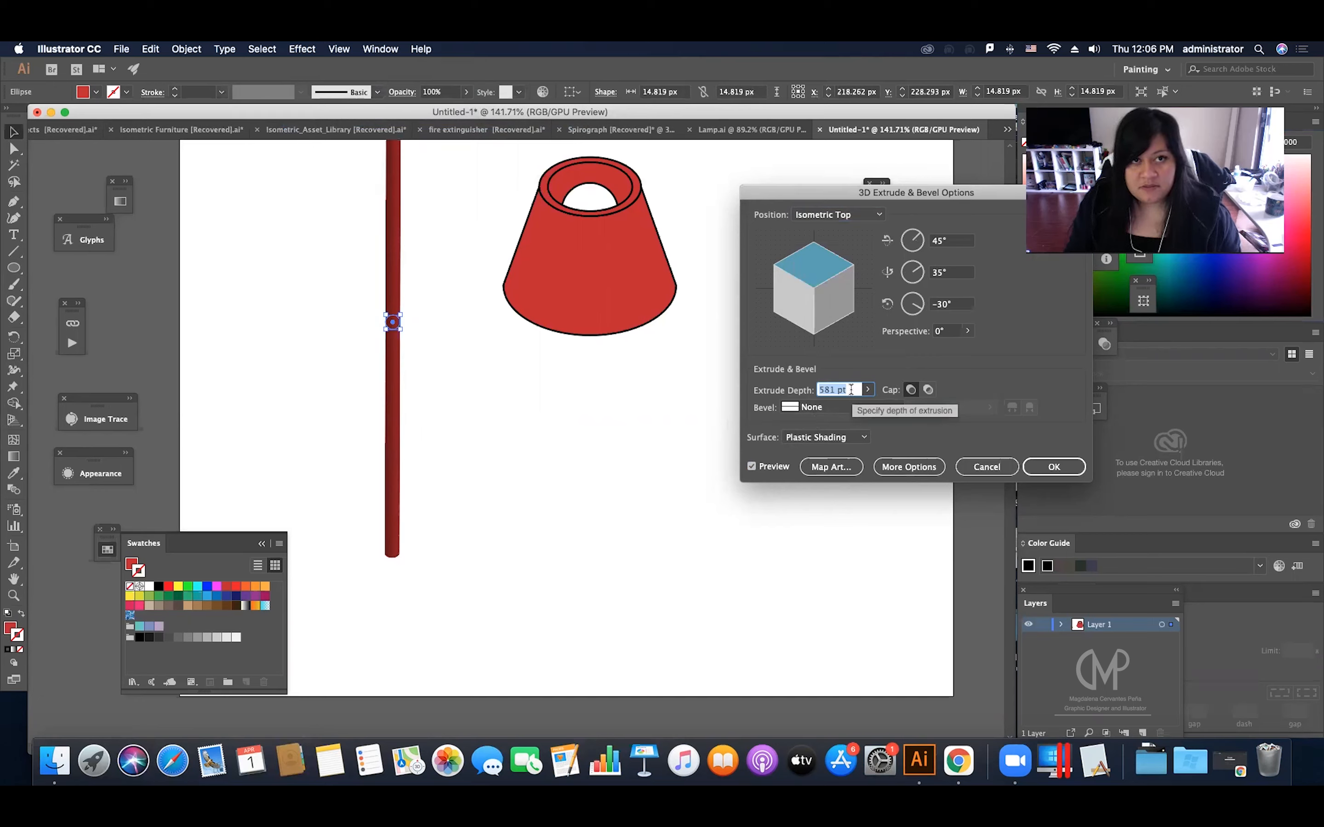
{"action": "key", "text": "Down"}
{"action": "key", "text": "Down"}
{"action": "key", "text": "Down"}
{"action": "key", "text": "Down"}
{"action": "key", "text": "Down"}
{"action": "key", "text": "Down"}
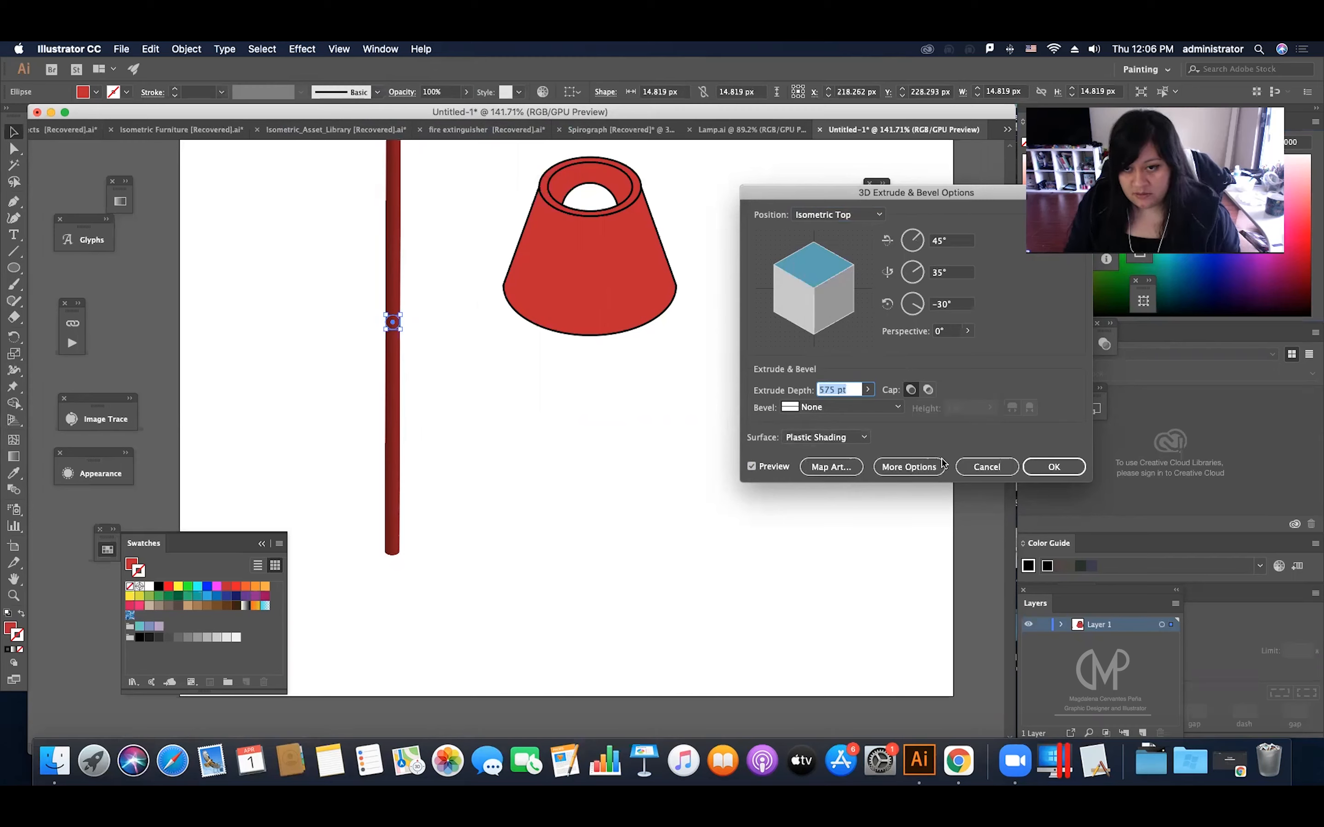
Step: Set the pole's surface to No Shading and apply the extrusion
{"action": "left_click", "coordinate": [791, 436]}
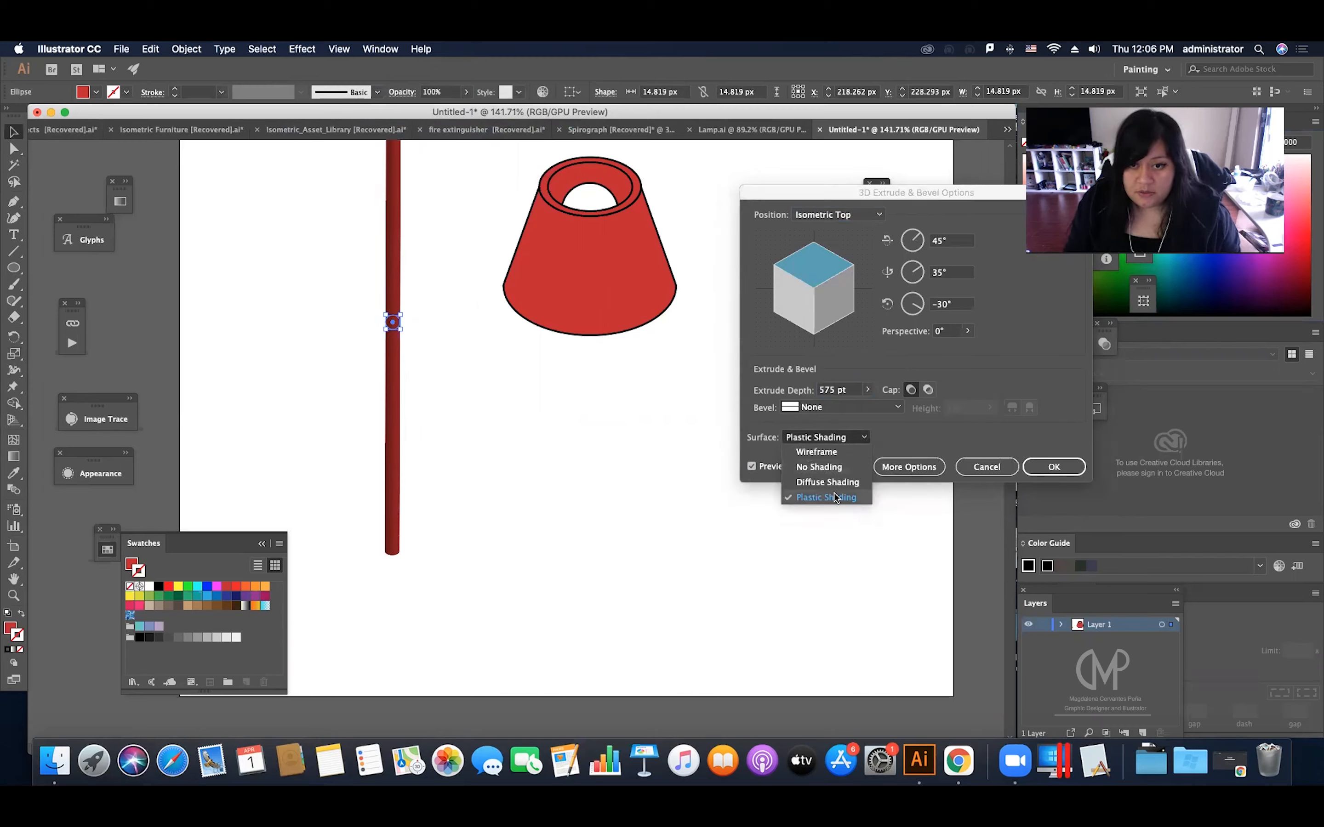
{"action": "left_click", "coordinate": [907, 431]}
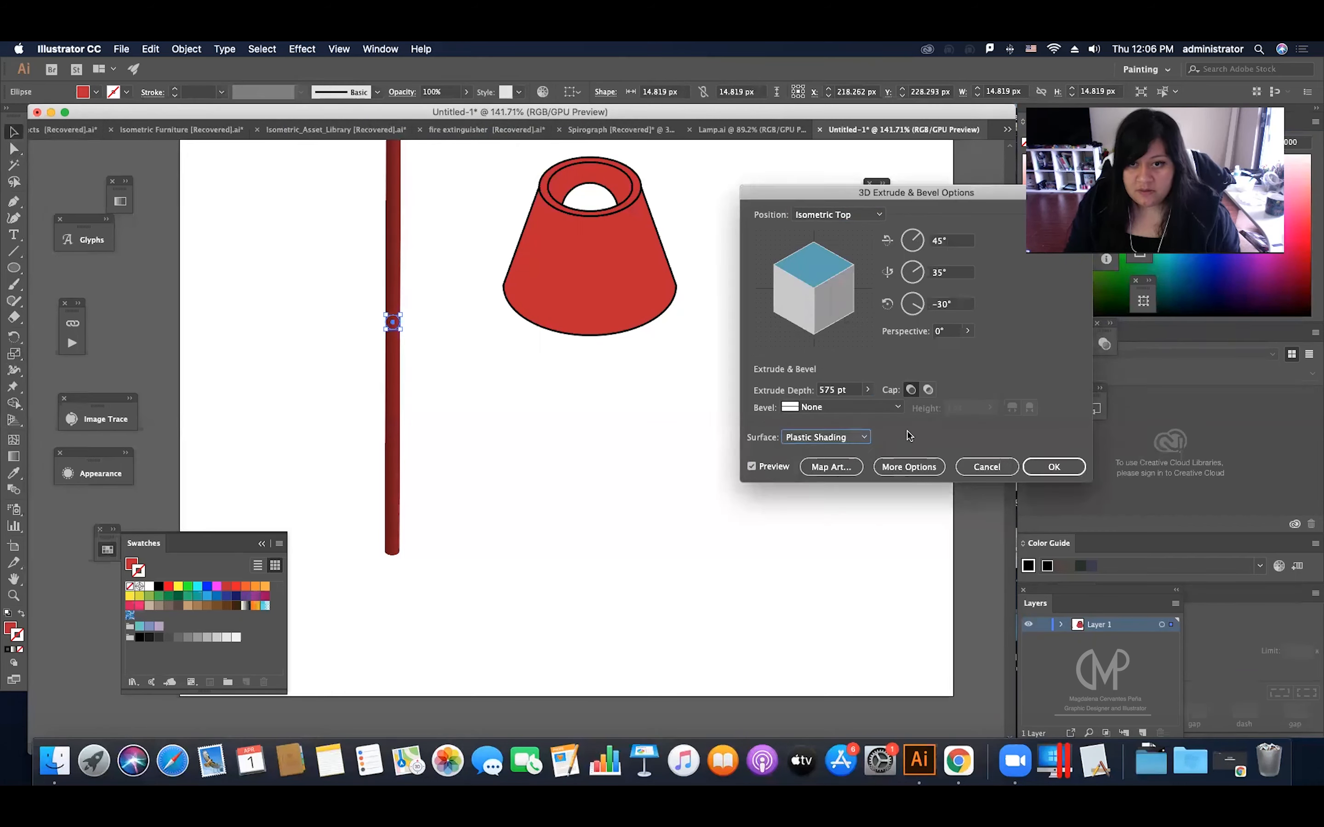
{"action": "left_click", "coordinate": [849, 434]}
{"action": "left_click", "coordinate": [840, 447]}
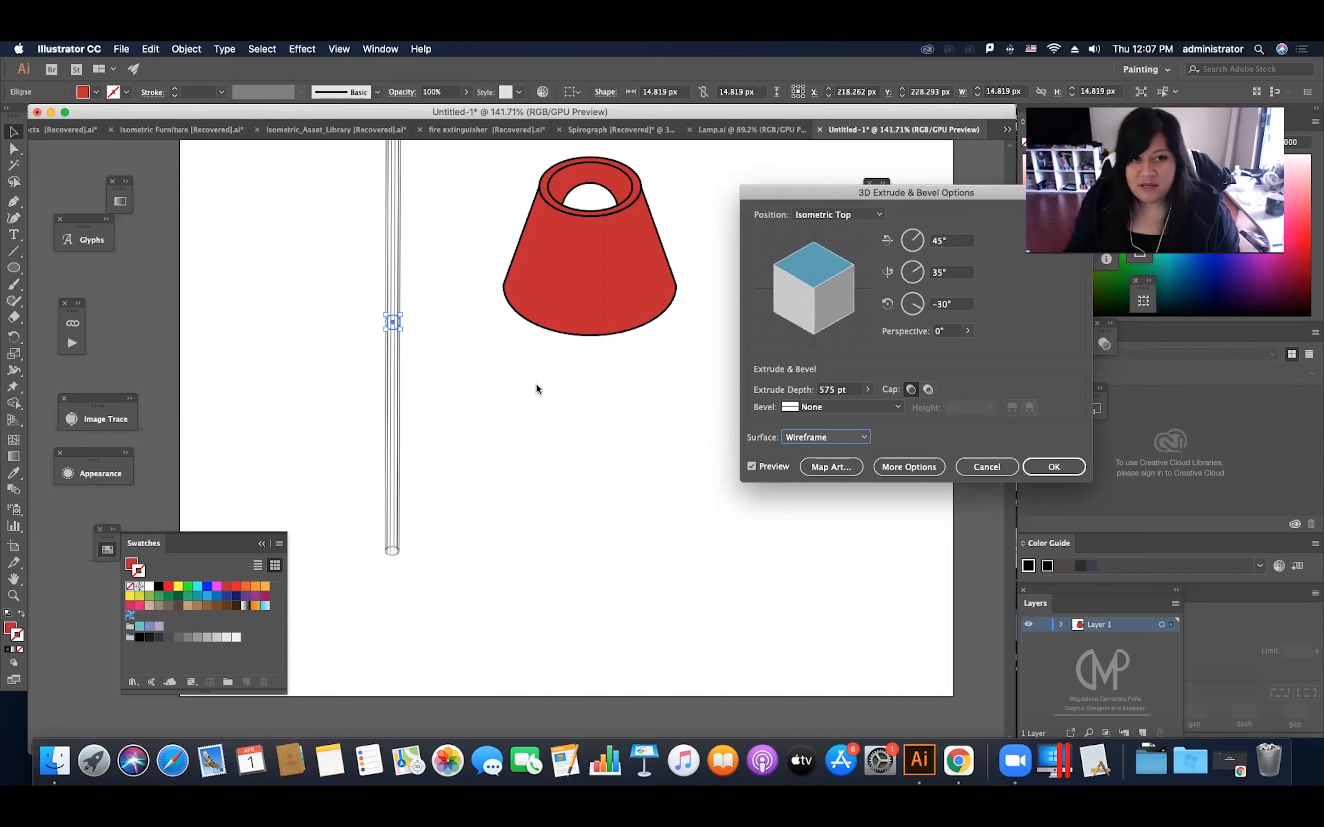
{"action": "left_click", "coordinate": [836, 436]}
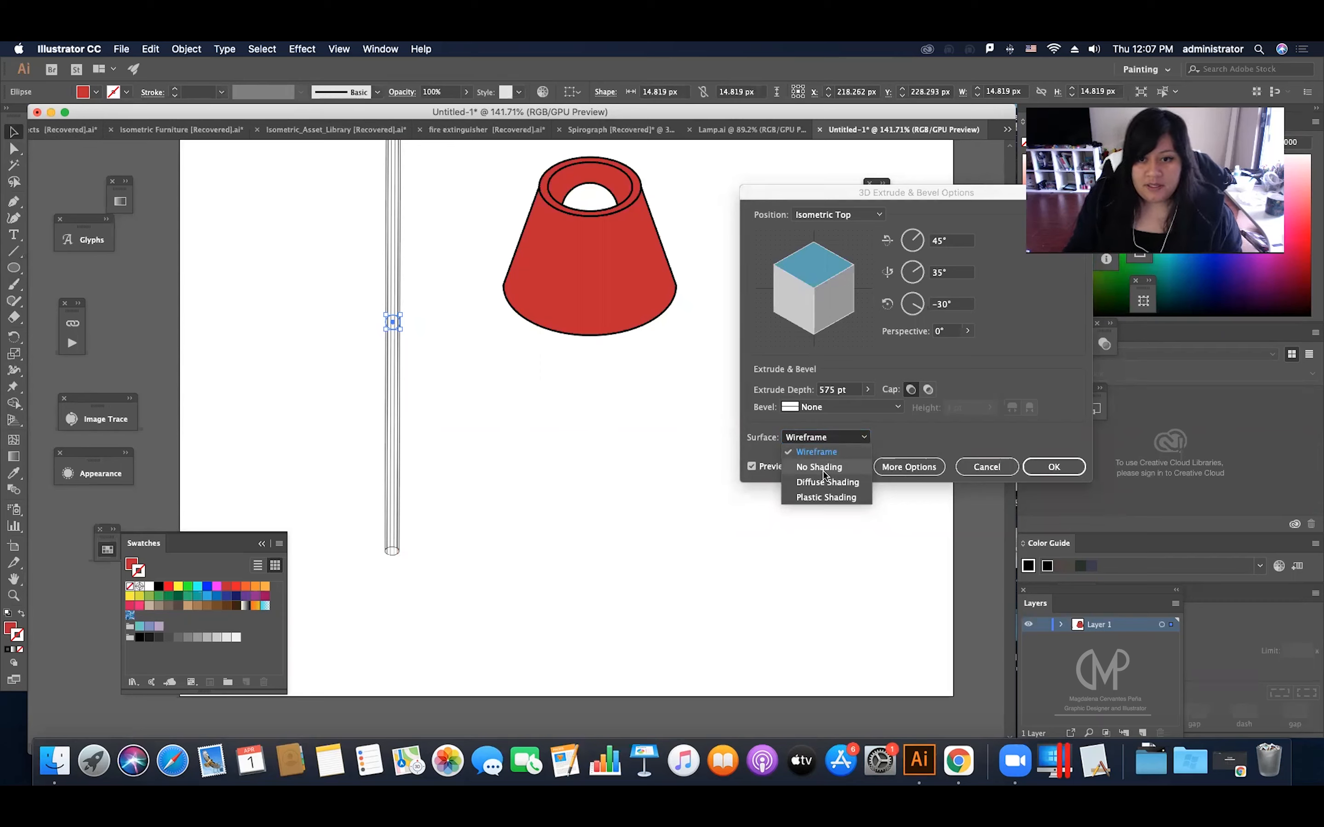
{"action": "left_click", "coordinate": [828, 468]}
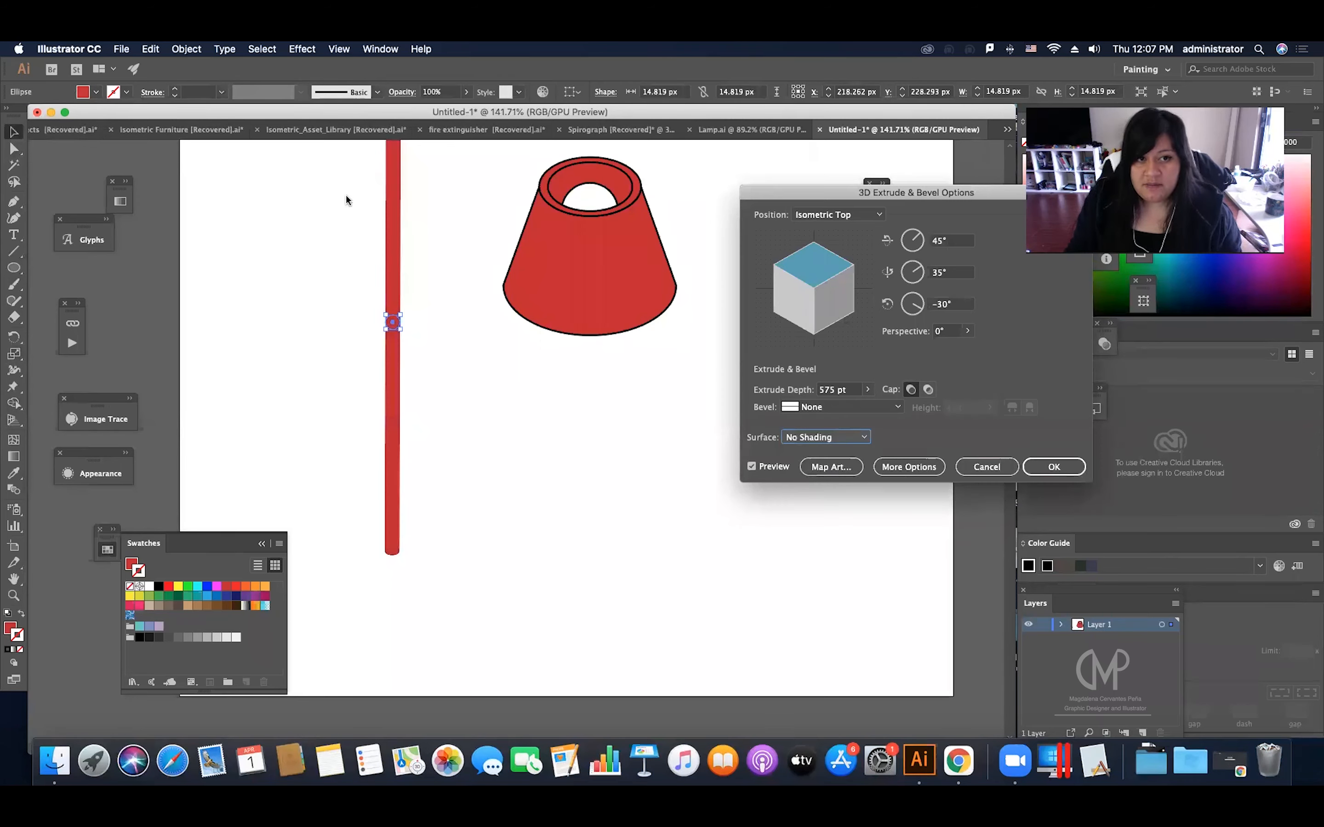
{"action": "left_click", "coordinate": [1053, 466]}
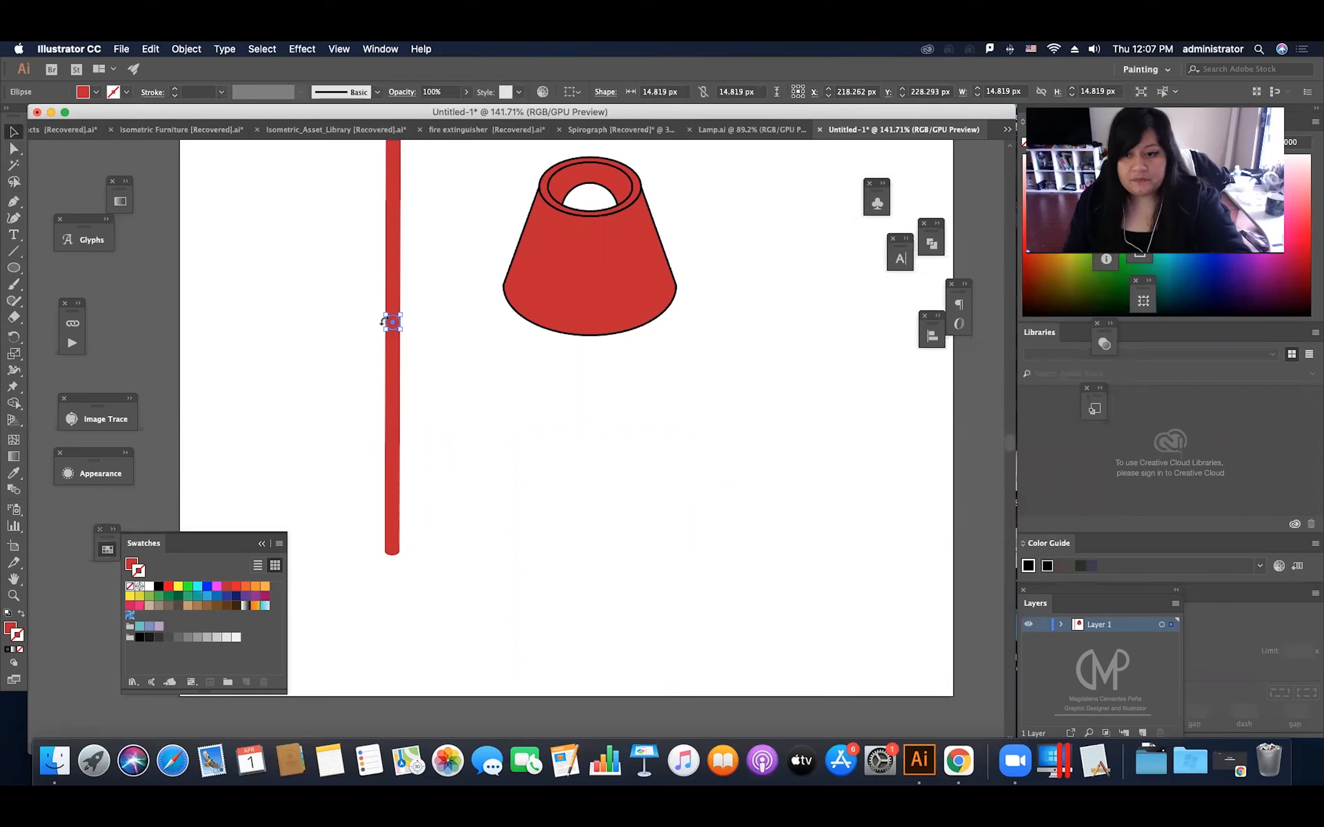
Step: Expand the extruded pole's appearance and give it the default white fill and black 1 pt stroke
{"action": "left_click", "coordinate": [195, 49]}
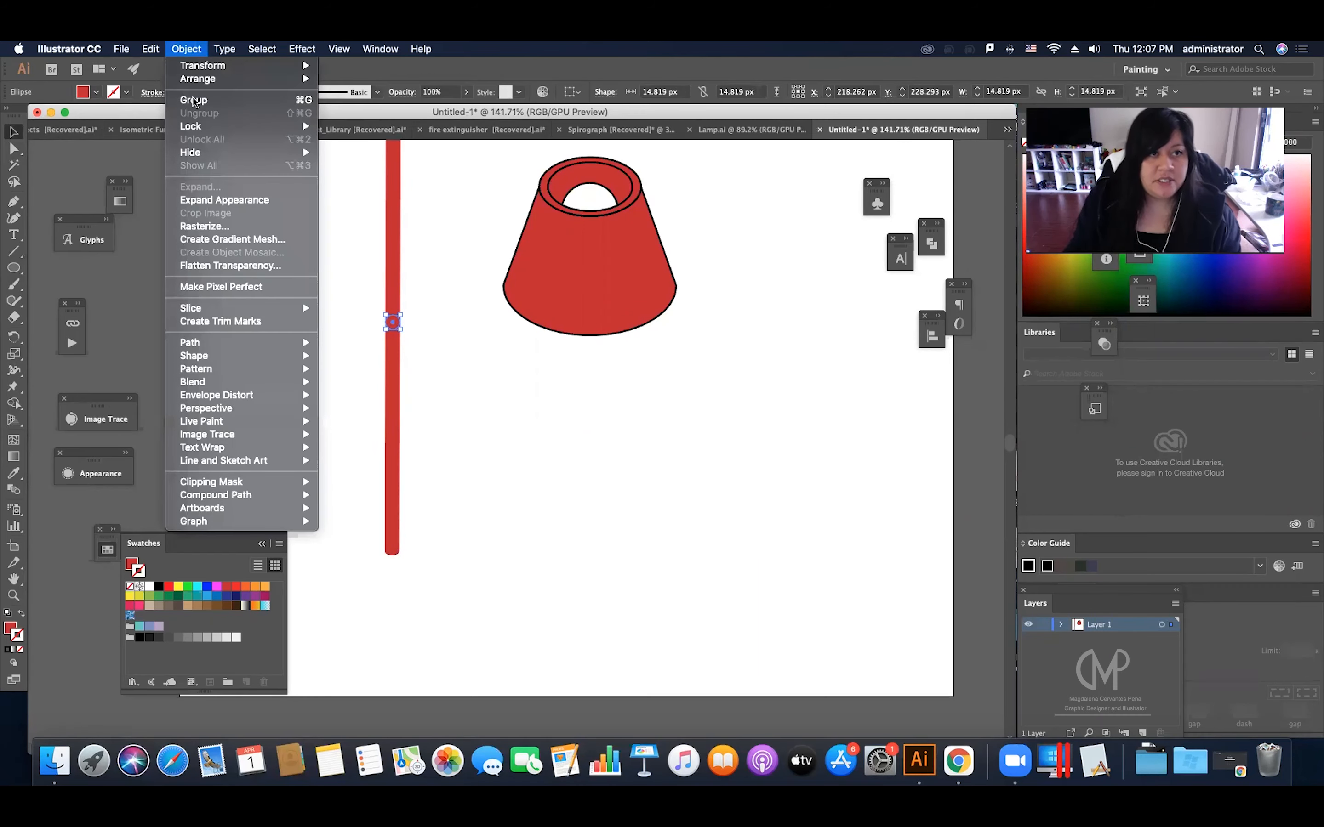
{"action": "left_click", "coordinate": [259, 201]}
{"action": "left_click", "coordinate": [15, 627]}
{"action": "left_click_drag", "start_coordinate": [389, 235], "coordinate": [442, 348]}
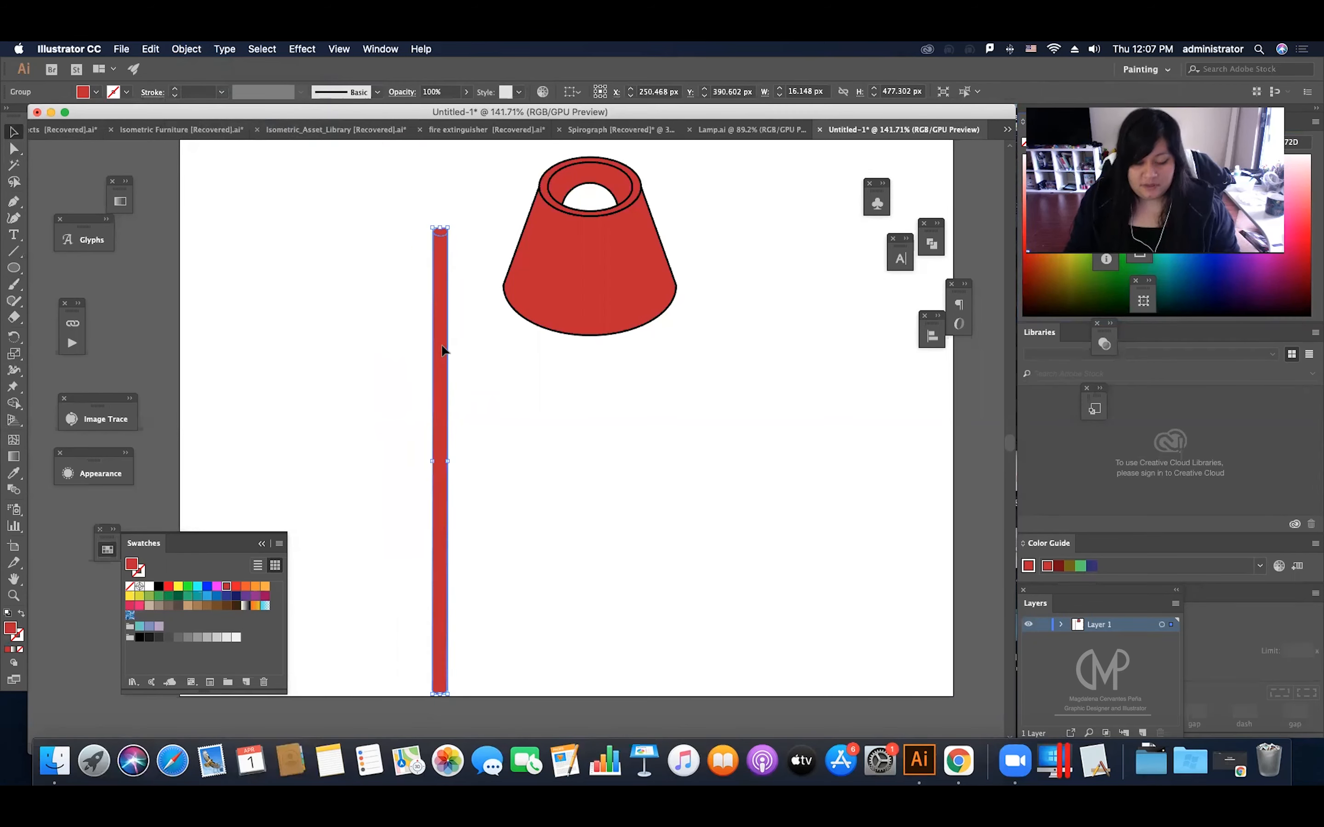
{"action": "key", "text": "d"}
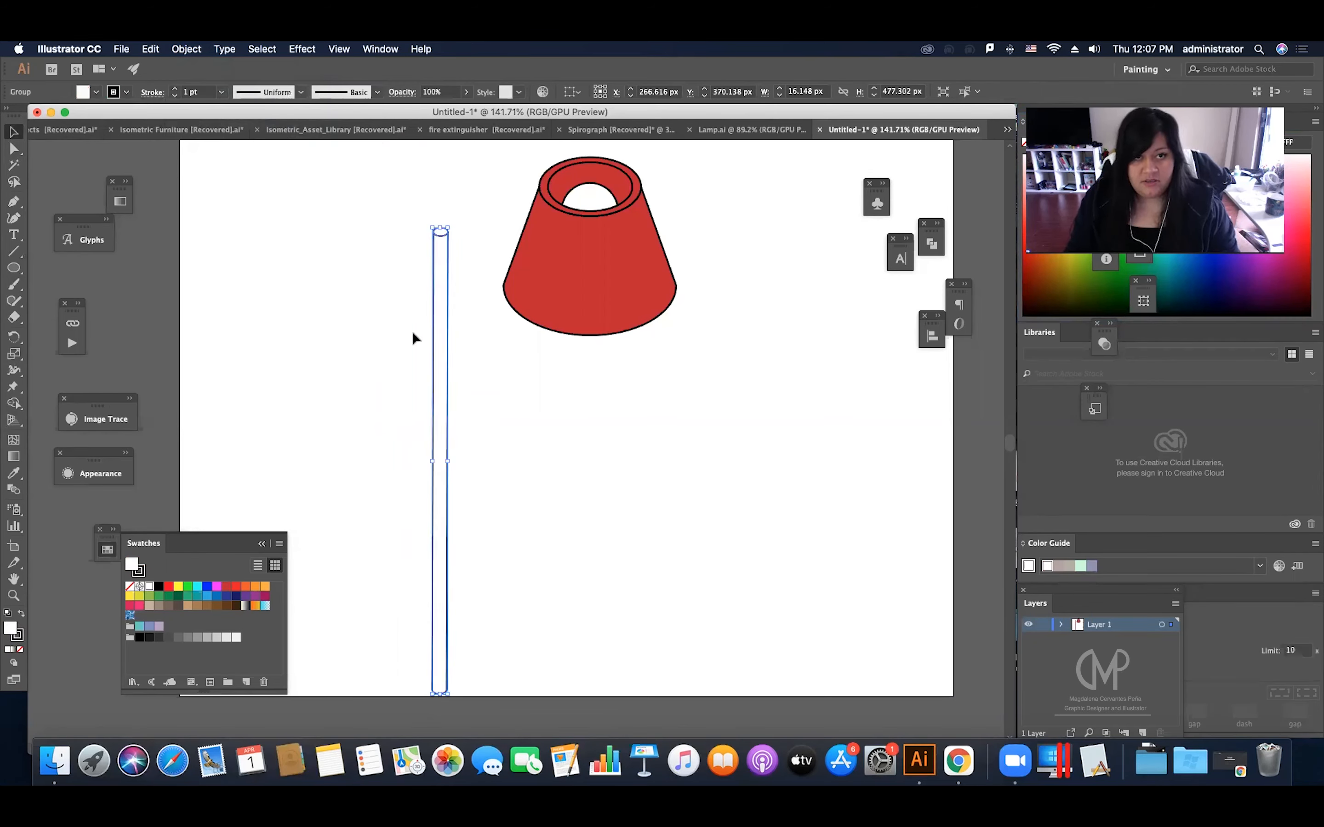
Step: Scale the pole down proportionally to about 14 px wide and 414 px tall
{"action": "left_click", "coordinate": [452, 311]}
{"action": "left_click_drag", "start_coordinate": [446, 324], "coordinate": [449, 315]}
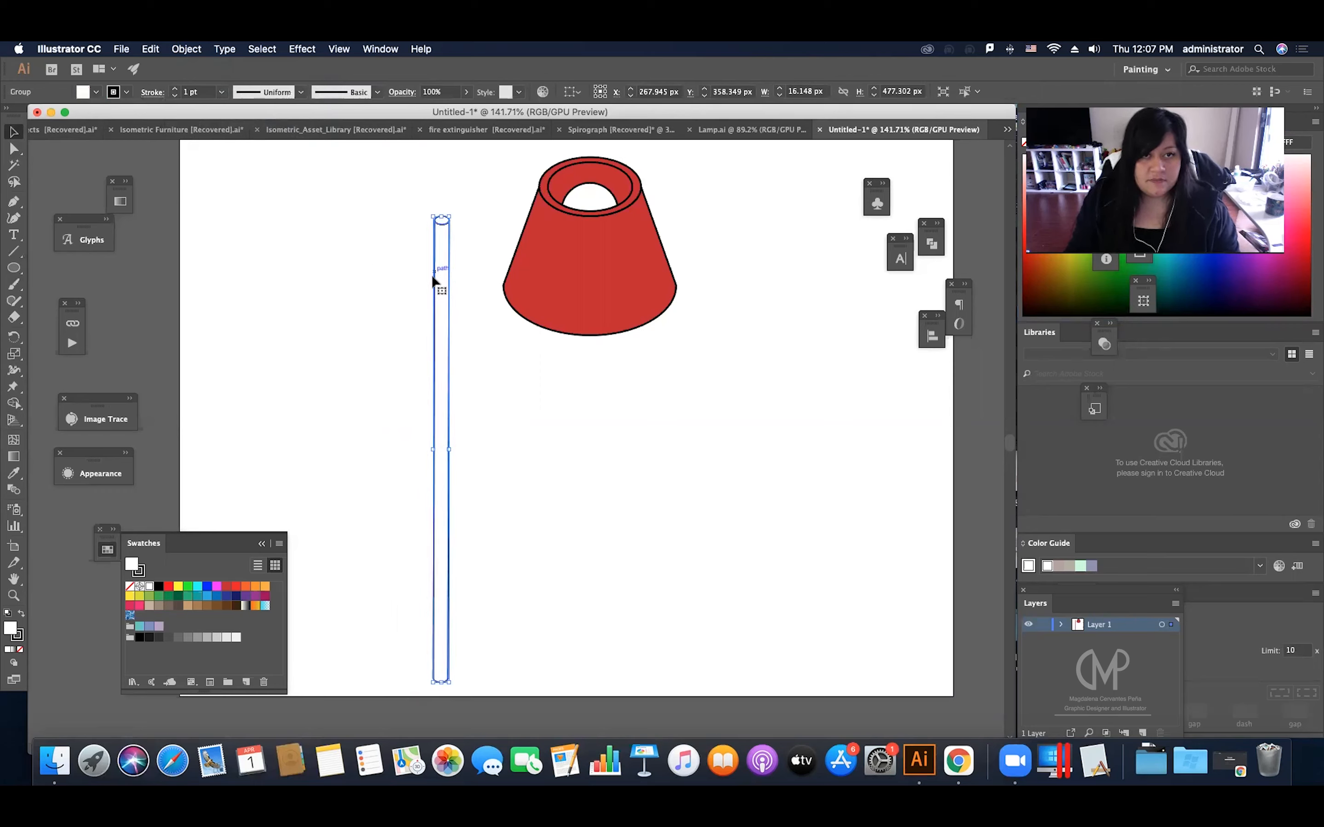
{"action": "left_click_drag", "start_coordinate": [446, 218], "coordinate": [446, 219]}
{"action": "left_click", "coordinate": [486, 264]}
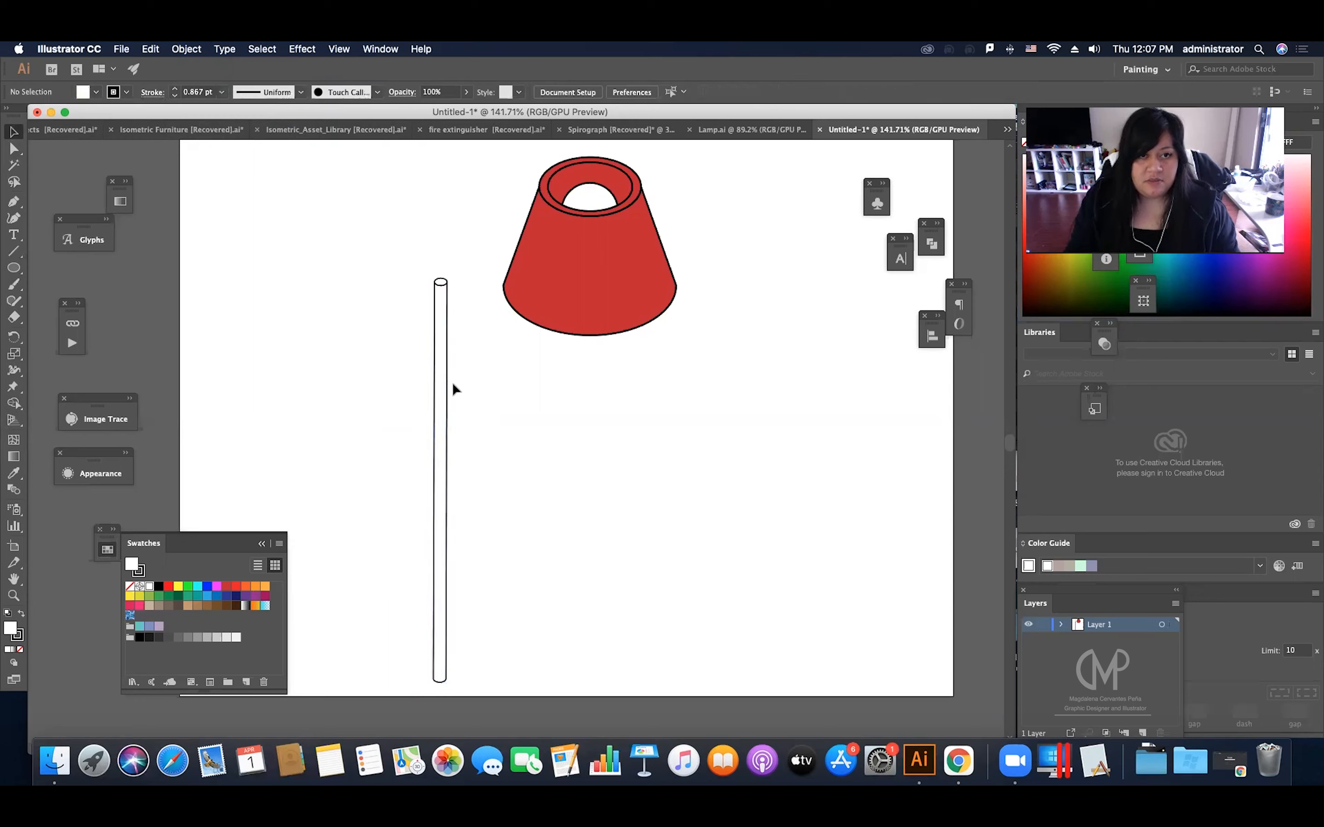
Step: Position the pole centrally under the lampshade, with its upper end overlapping the shade, and send it to the back
{"action": "left_click_drag", "start_coordinate": [446, 397], "coordinate": [594, 357]}
{"action": "right_click", "coordinate": [593, 380]}
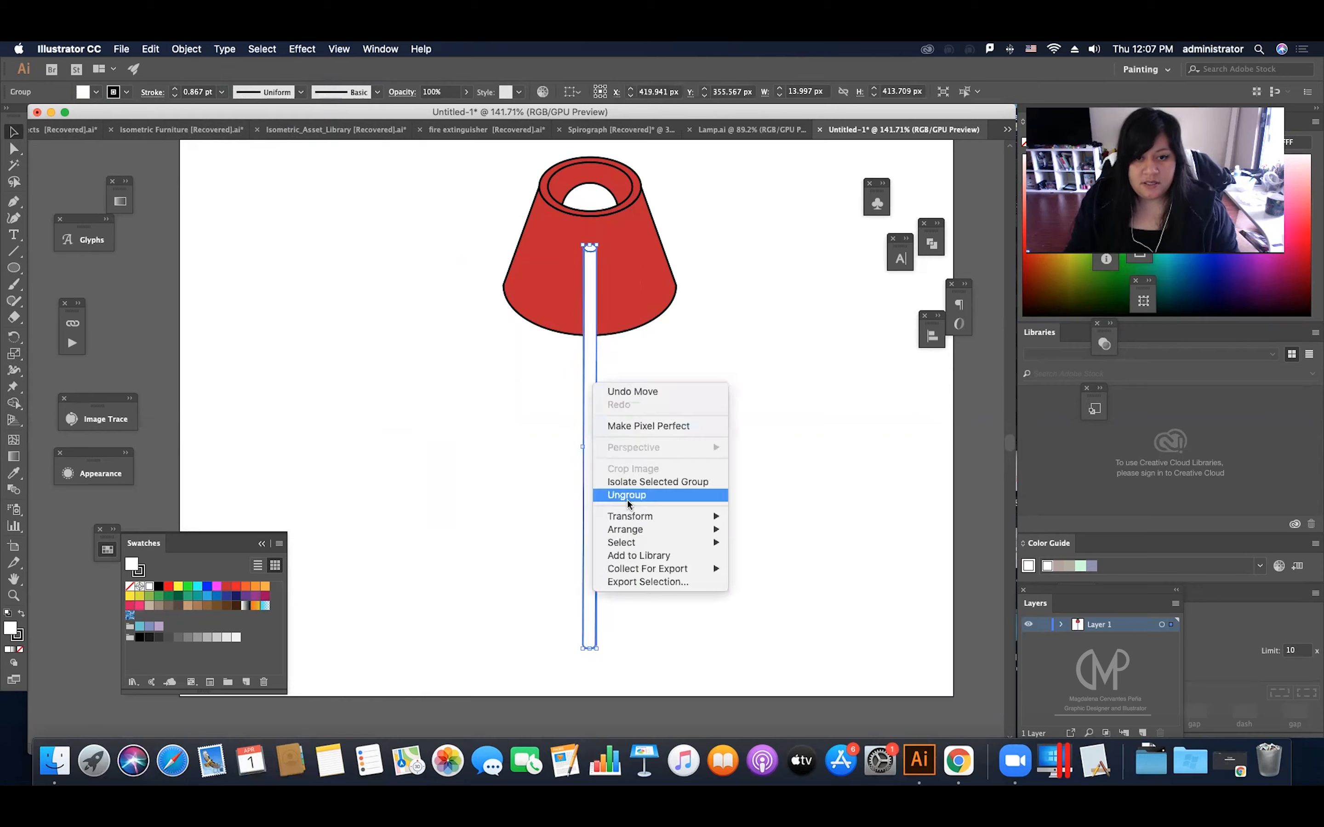
{"action": "mouse_move", "coordinate": [638, 532]}
{"action": "left_click", "coordinate": [788, 570]}
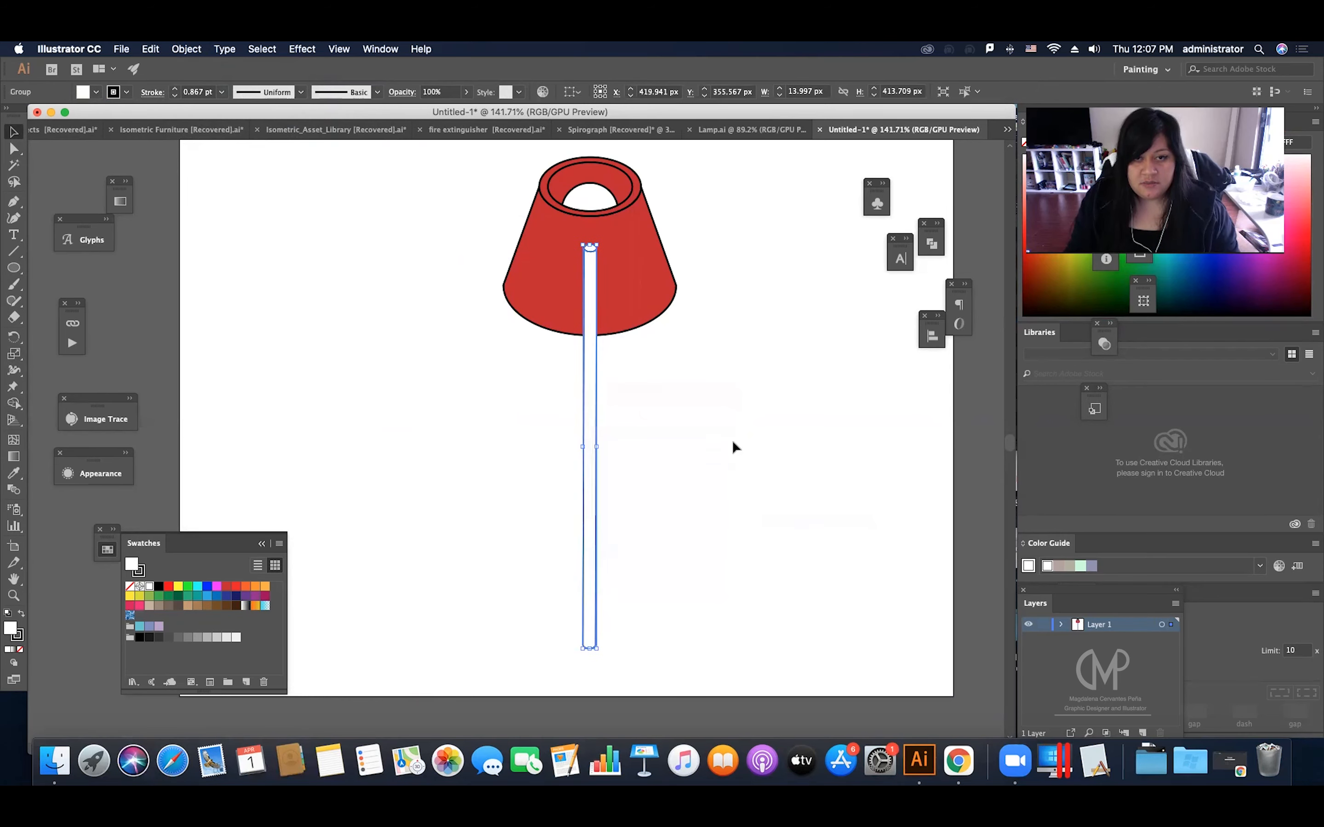
{"action": "left_click", "coordinate": [722, 418]}
{"action": "left_click_drag", "start_coordinate": [585, 374], "coordinate": [584, 348]}
{"action": "left_click", "coordinate": [740, 404]}
Step: Set the pole's stroke weight to 1.5 pt
{"action": "left_click", "coordinate": [589, 384]}
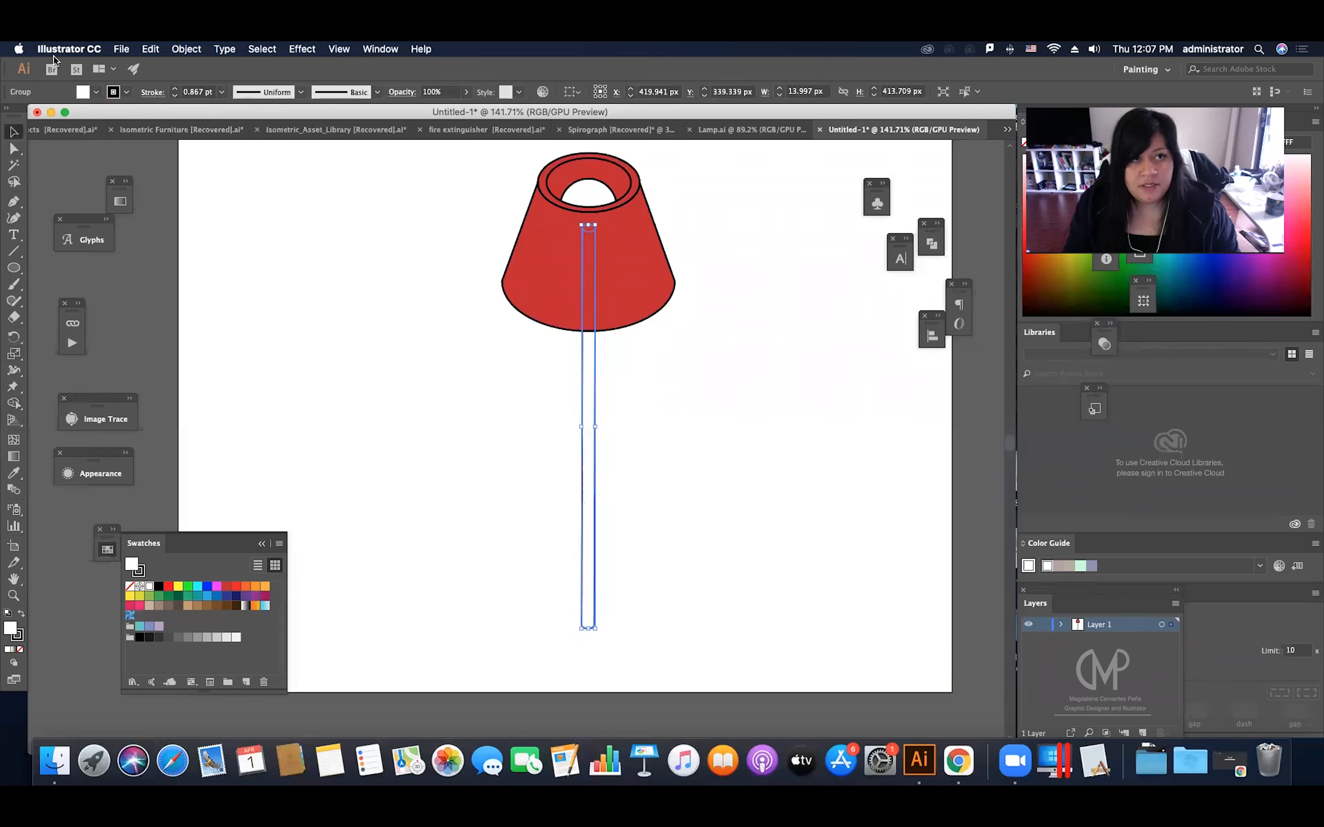
{"action": "left_click", "coordinate": [209, 93]}
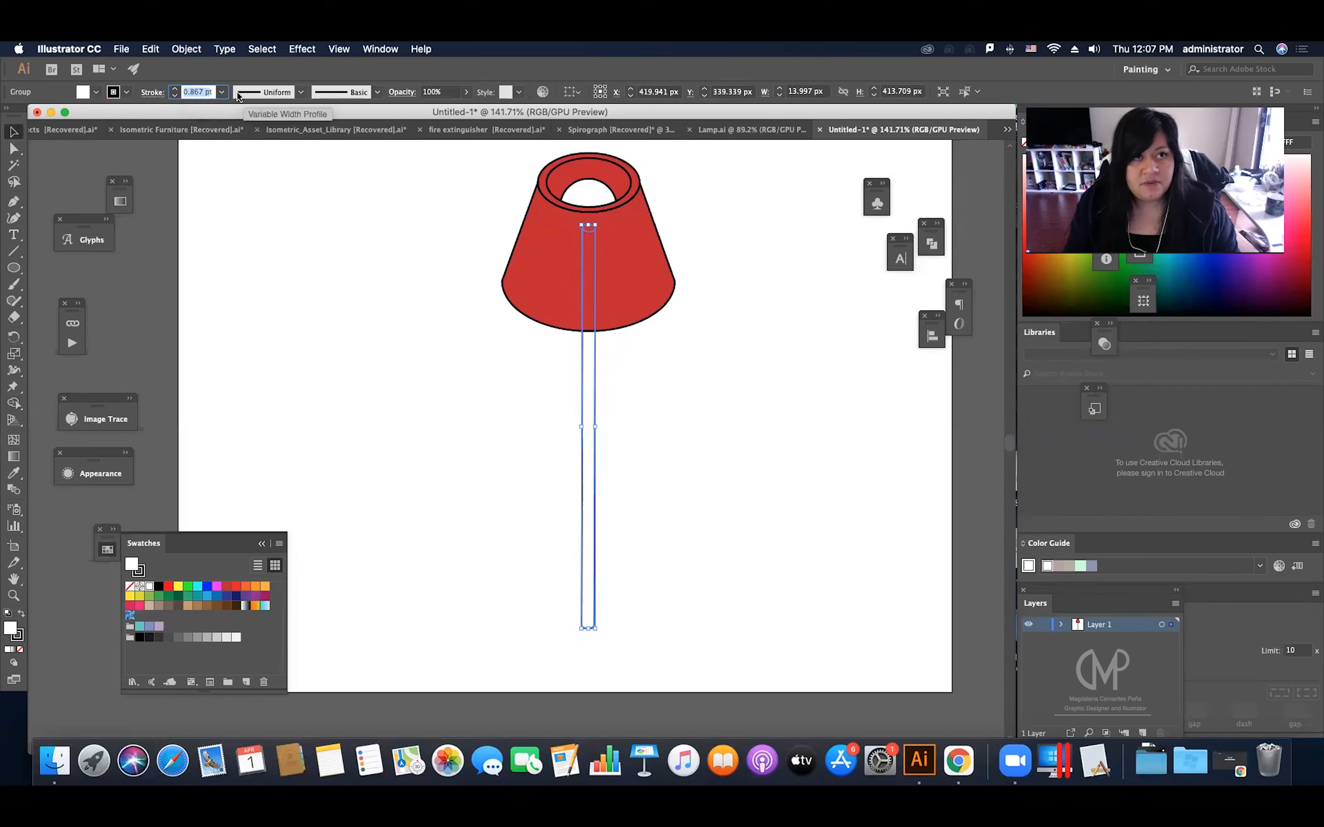
{"action": "type", "text": "1.5"}
{"action": "key", "text": "Return"}
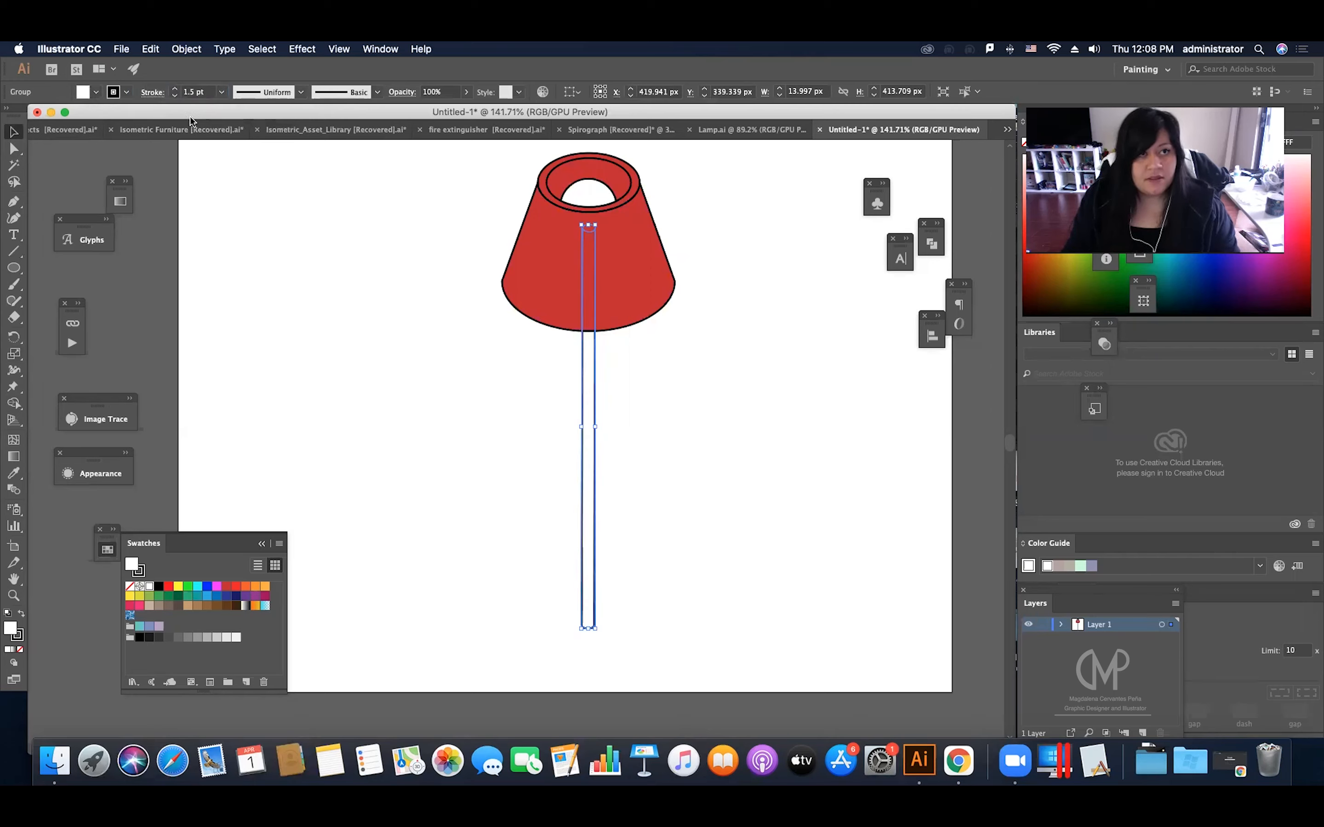
{"action": "left_click", "coordinate": [424, 301]}
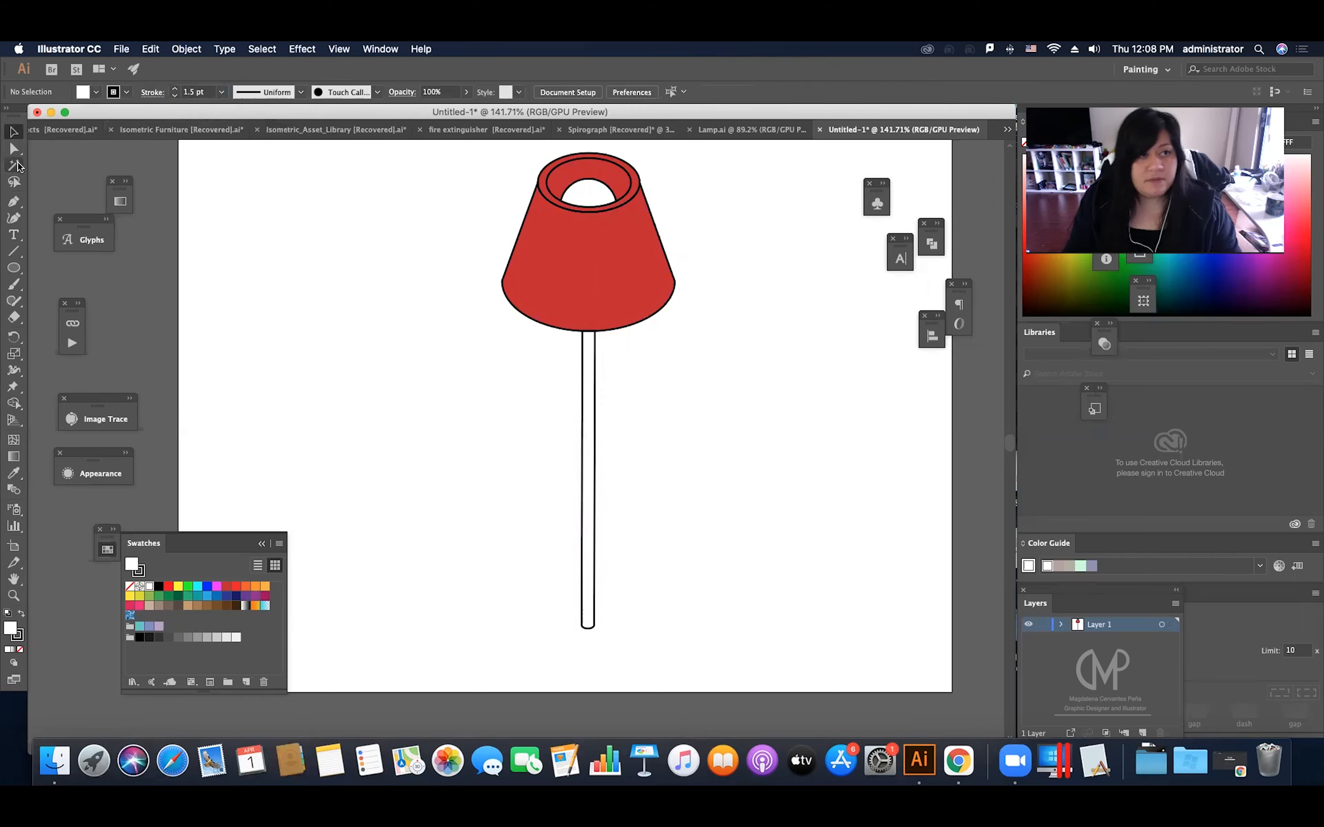
Step: Draw a square about 87.5 px wide on the empty canvas beside the pole
{"action": "left_click", "coordinate": [16, 272]}
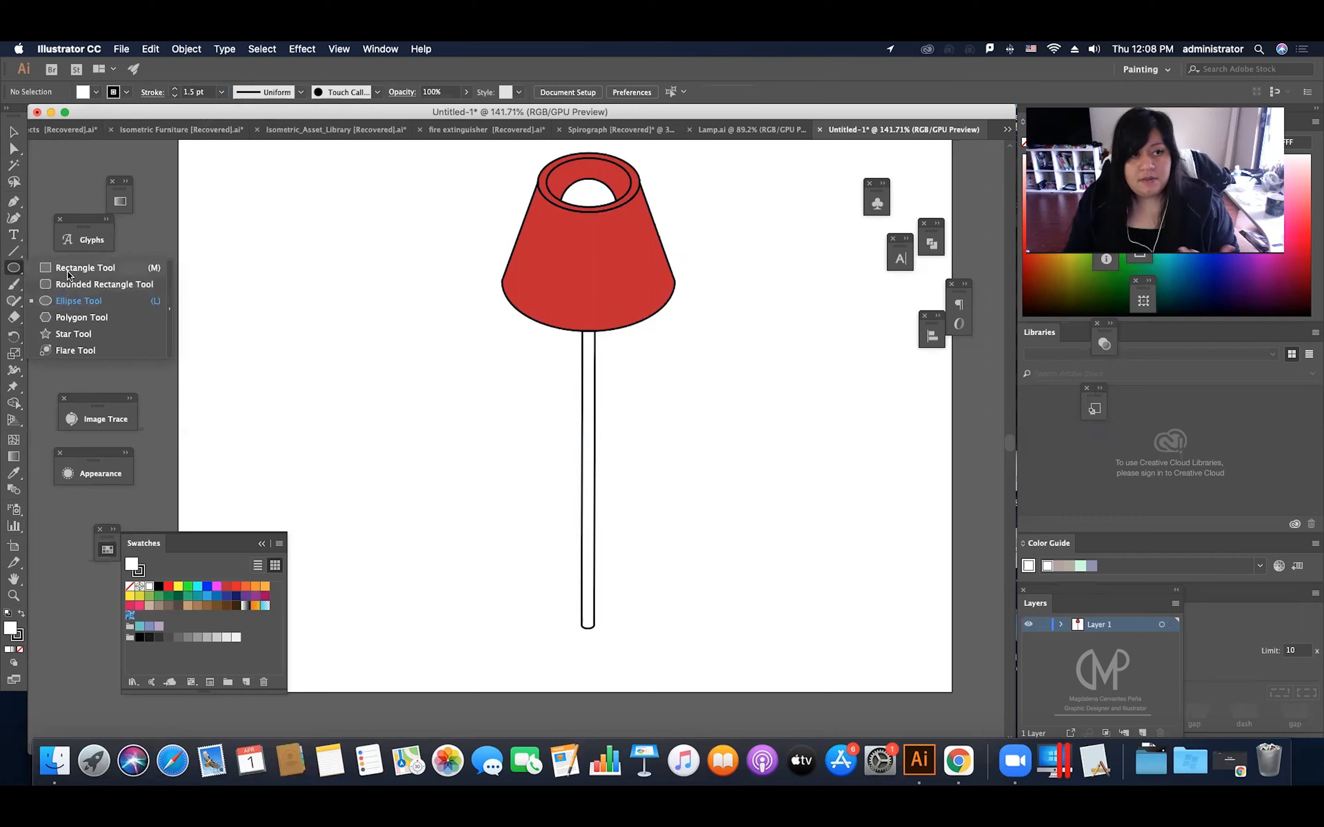
{"action": "left_click", "coordinate": [68, 271]}
{"action": "left_click_drag", "start_coordinate": [721, 399], "coordinate": [808, 484]}
{"action": "key", "text": "v"}
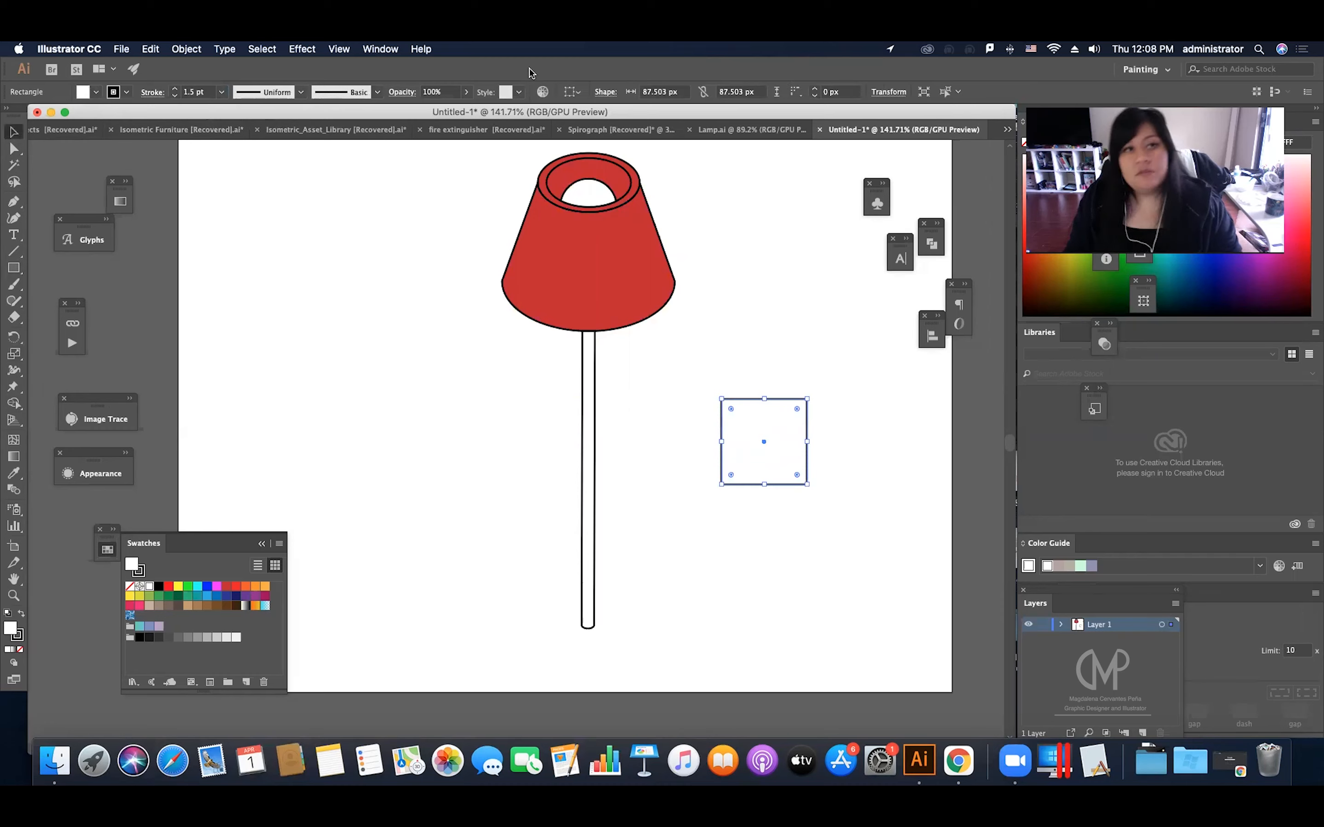
Step: Start a 3D Extrude & Bevel effect on the square in Isometric Top position and preview it unobstructed
{"action": "left_click", "coordinate": [316, 52]}
{"action": "mouse_move", "coordinate": [442, 135]}
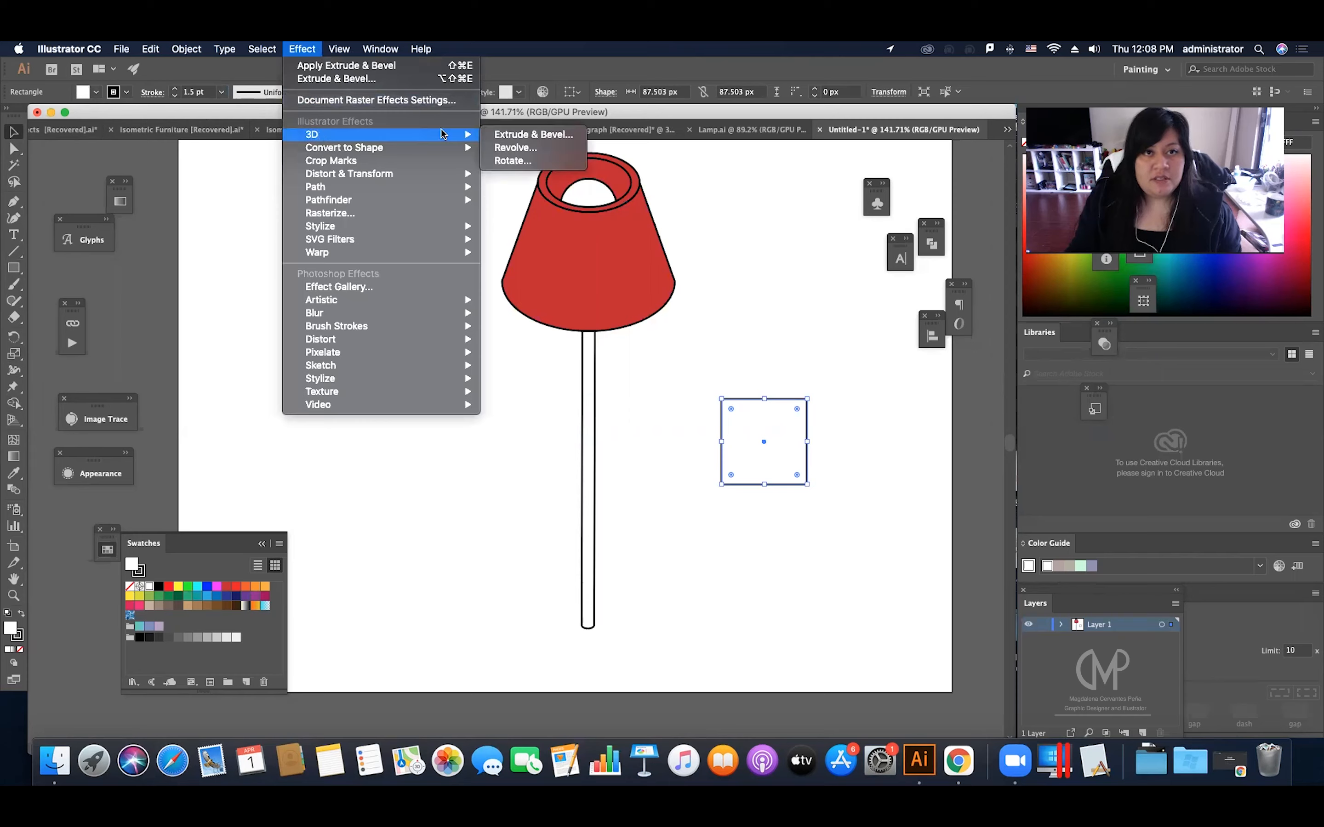
{"action": "left_click", "coordinate": [538, 140]}
{"action": "left_click", "coordinate": [865, 215]}
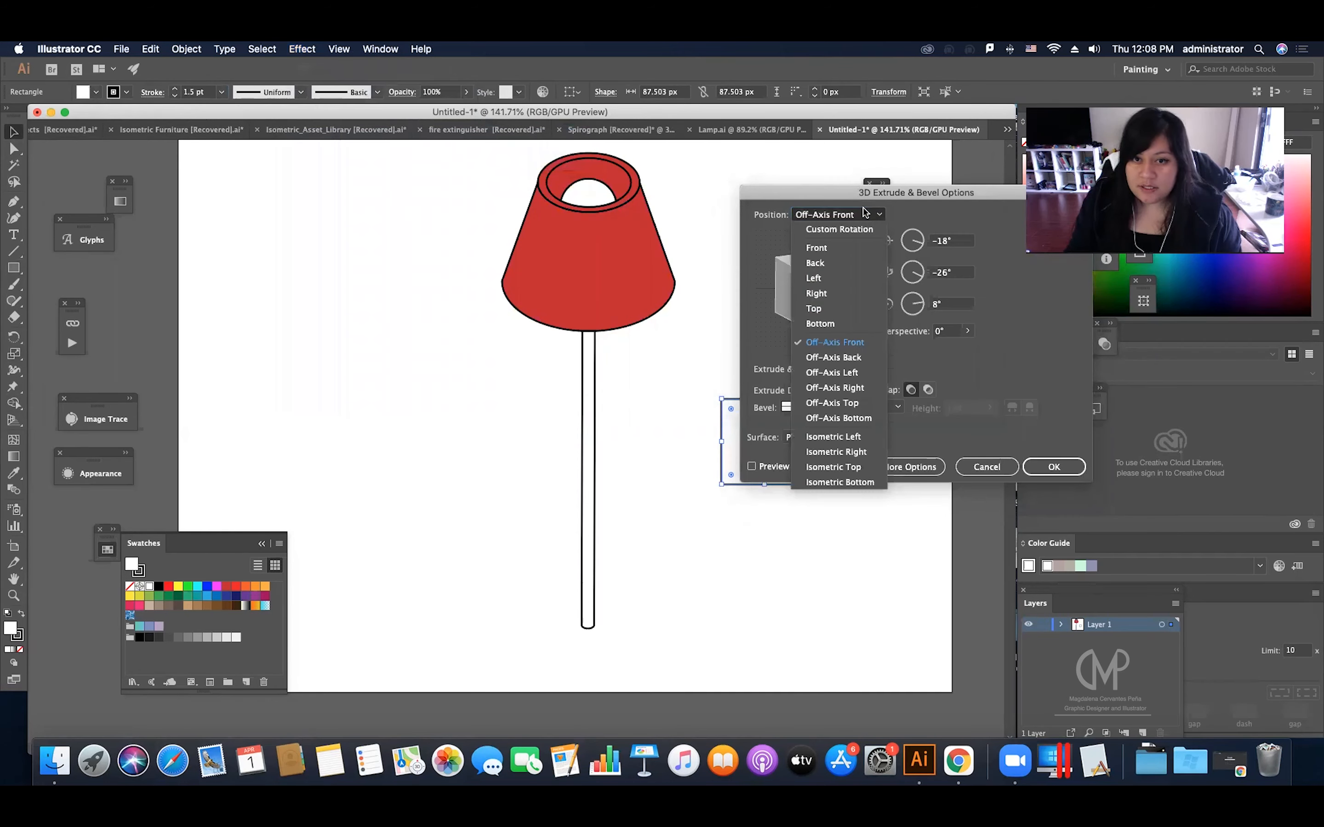
{"action": "left_click", "coordinate": [853, 467]}
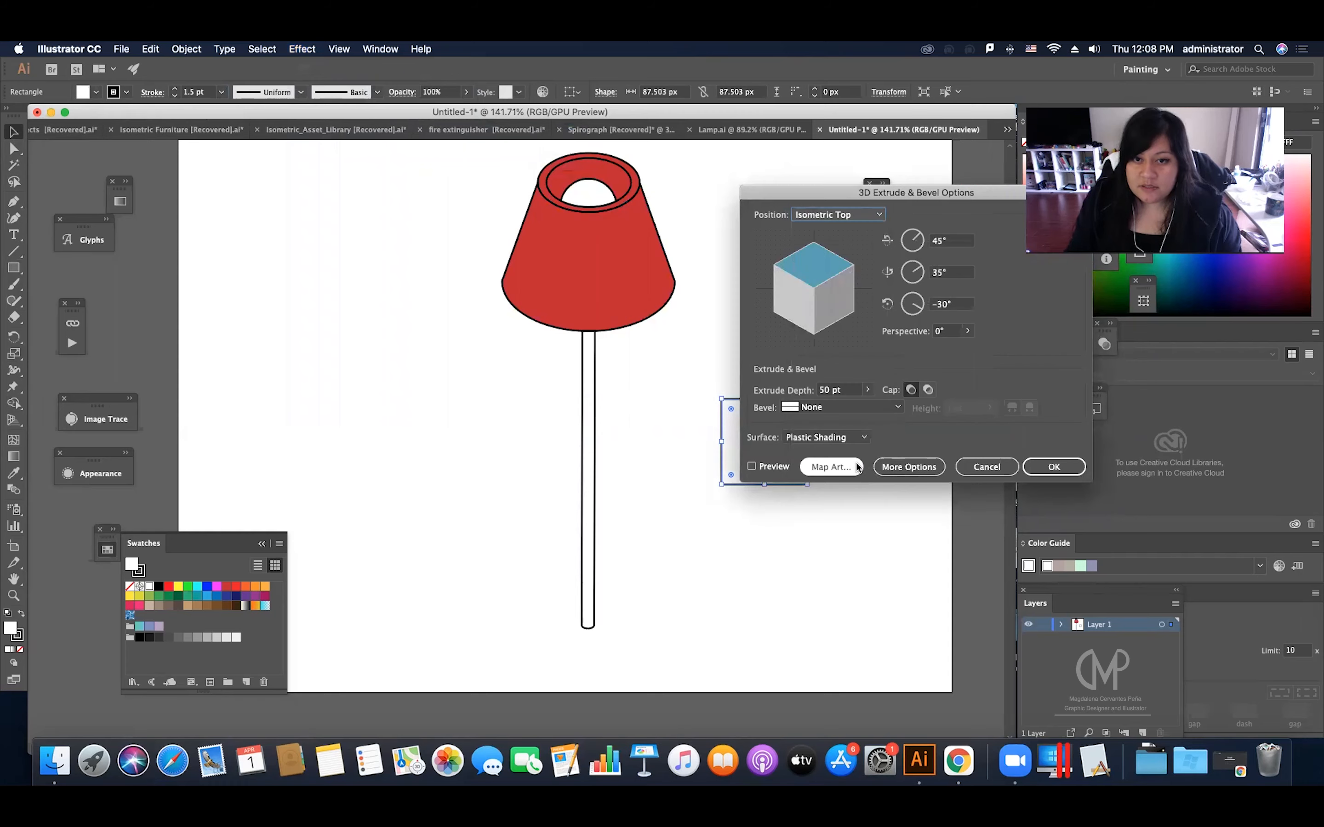
{"action": "left_click", "coordinate": [776, 466]}
{"action": "left_click_drag", "start_coordinate": [809, 193], "coordinate": [944, 204]}
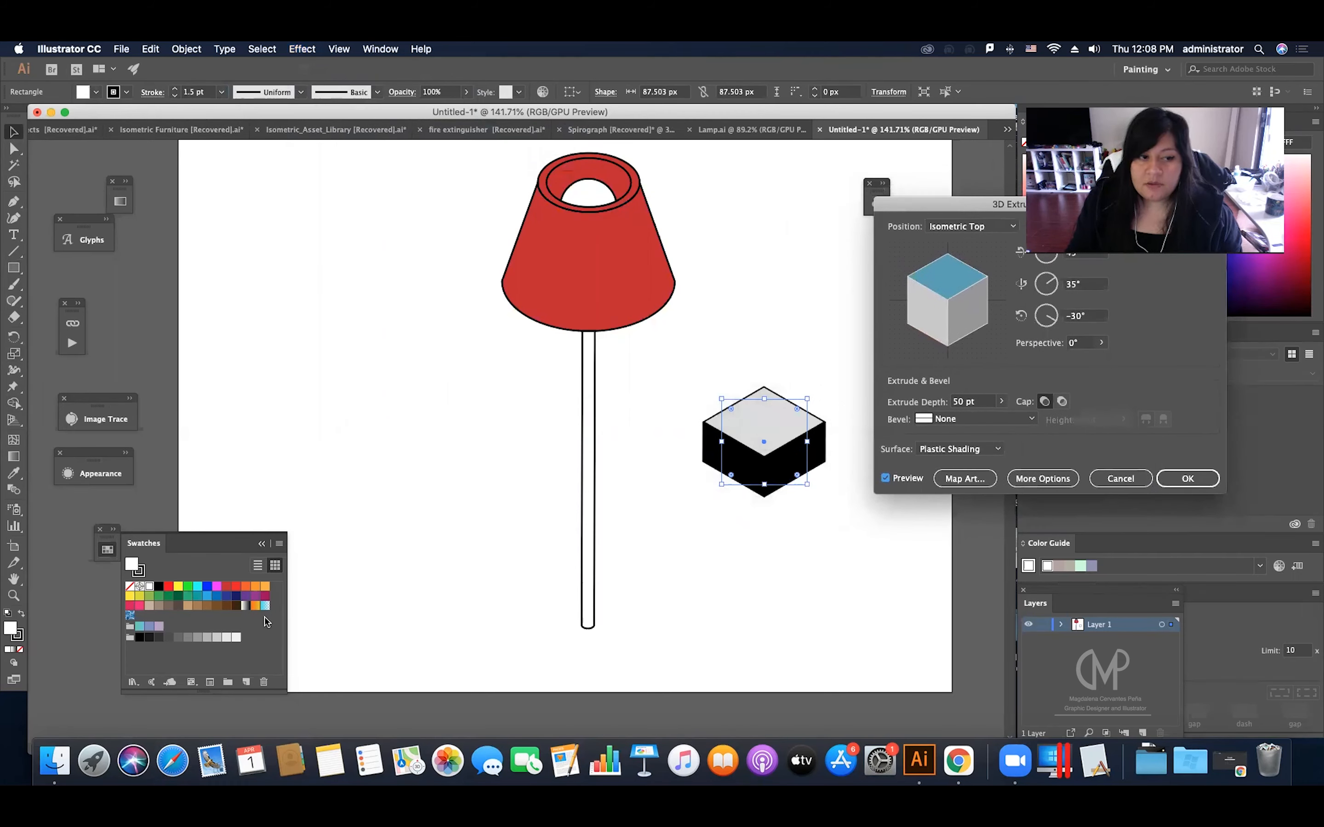
Step: Reduce the square's extrude depth to 18 pt to form a thin slab
{"action": "left_click", "coordinate": [978, 403]}
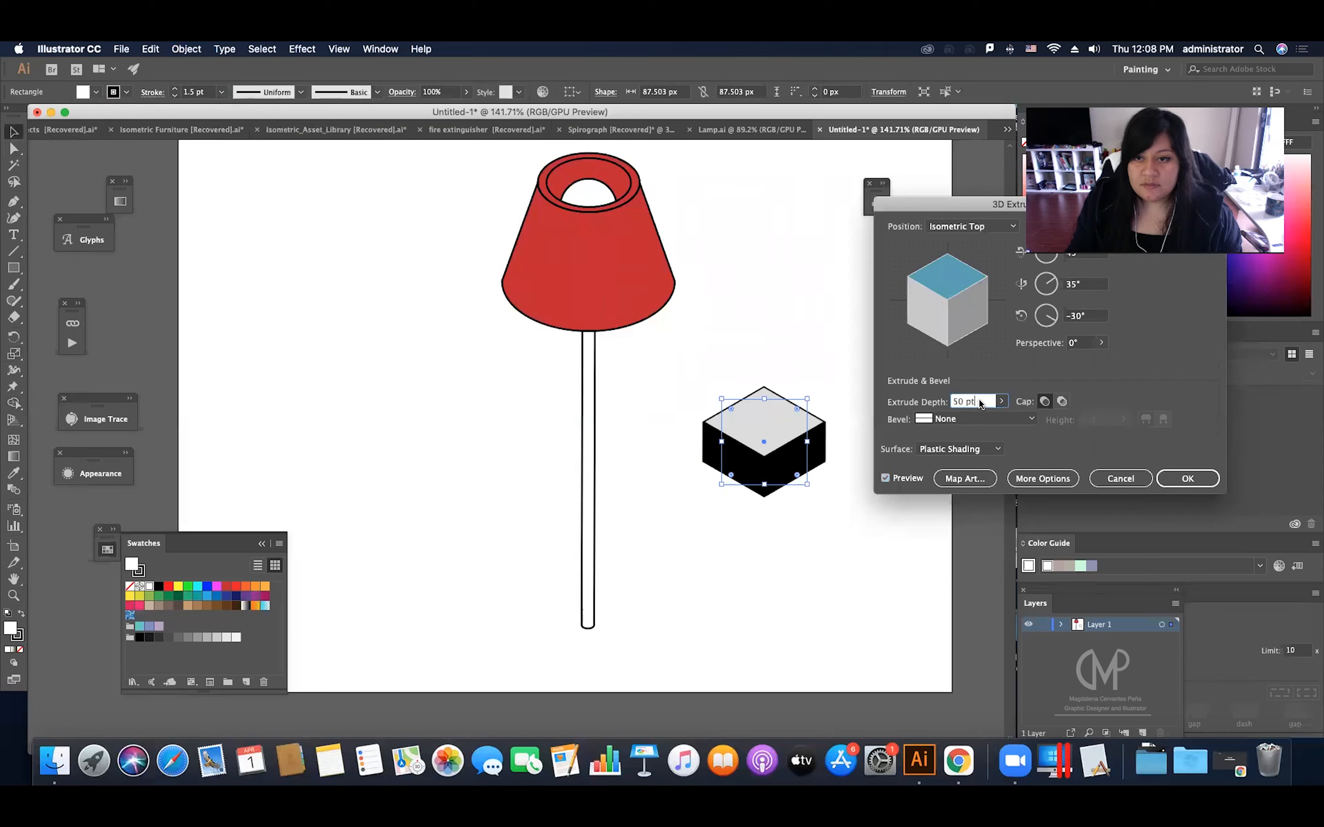
{"action": "key", "text": "Down"}
{"action": "key", "text": "Down"}
{"action": "key", "text": "Down"}
{"action": "key", "text": "Down"}
{"action": "key", "text": "Down"}
{"action": "key", "text": "Down"}
{"action": "key", "text": "Down"}
{"action": "key", "text": "Down"}
{"action": "key", "text": "Down"}
{"action": "key", "text": "Down"}
{"action": "key", "text": "Down"}
{"action": "key", "text": "Down"}
{"action": "key", "text": "Down"}
{"action": "key", "text": "Down"}
{"action": "key", "text": "Down"}
{"action": "key", "text": "Down"}
{"action": "key", "text": "Down"}
{"action": "key", "text": "Down"}
{"action": "key", "text": "Down"}
{"action": "key", "text": "Down"}
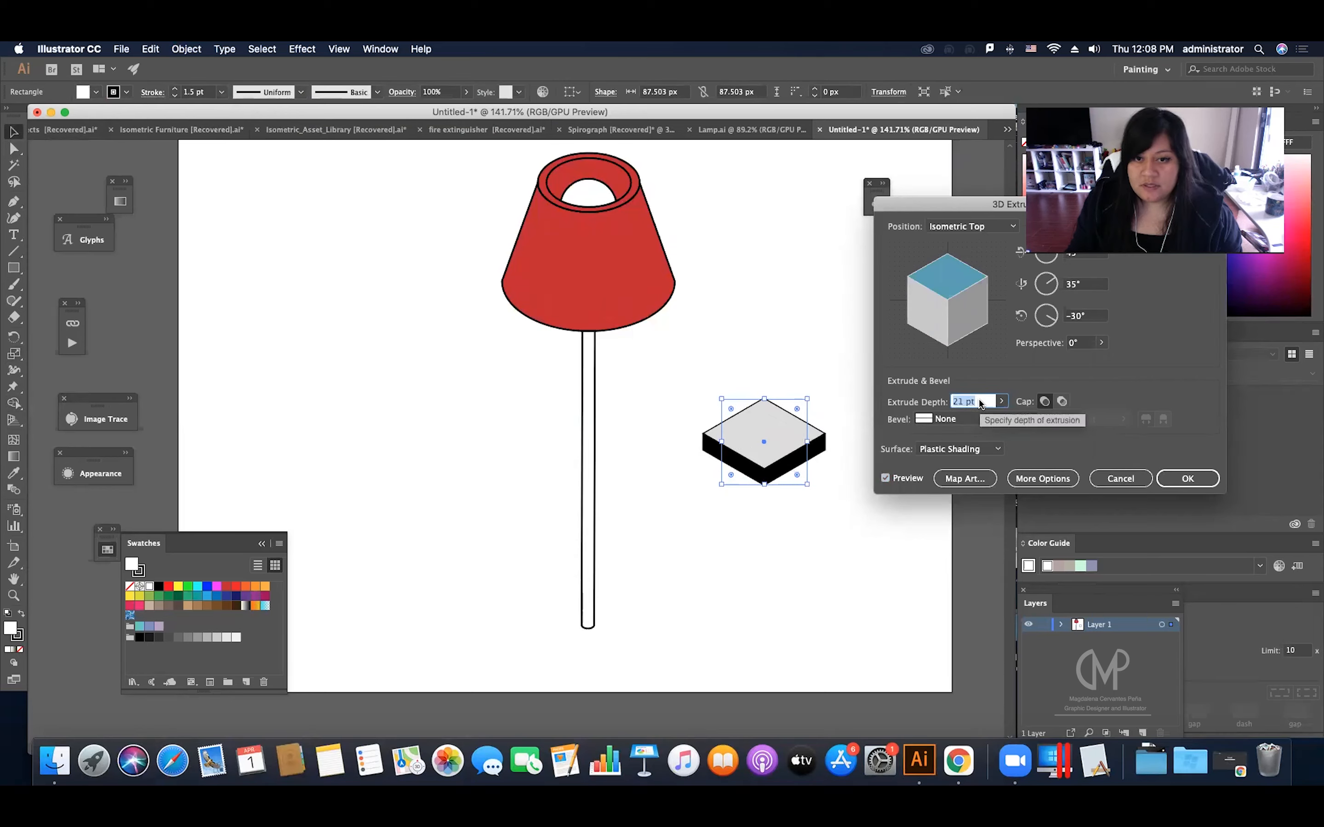
{"action": "key", "text": "Down"}
{"action": "key", "text": "Down"}
{"action": "key", "text": "Down"}
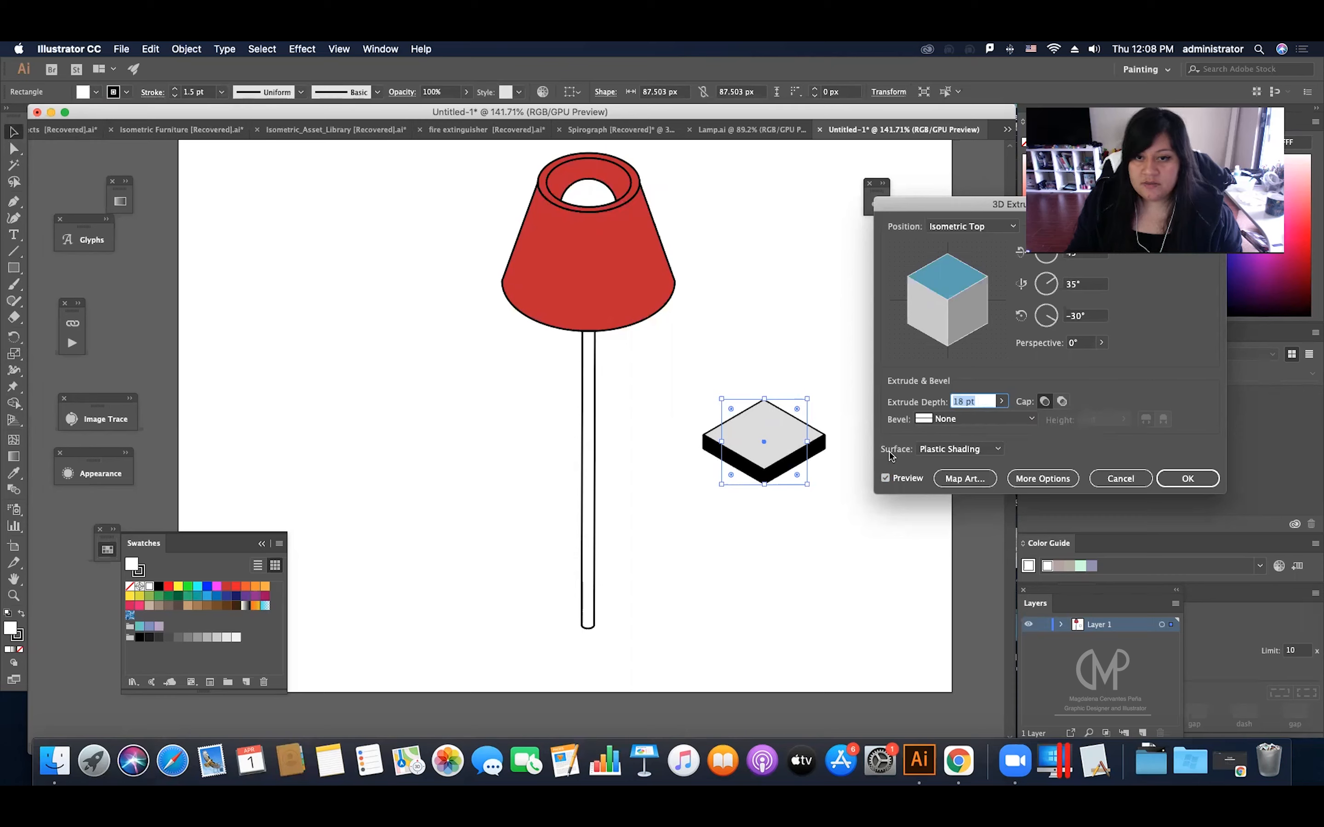
Step: Apply the square's 3D extrusion with a depth of 15 pt and remove its stroke
{"action": "key", "text": "Down"}
{"action": "key", "text": "Down"}
{"action": "key", "text": "Down"}
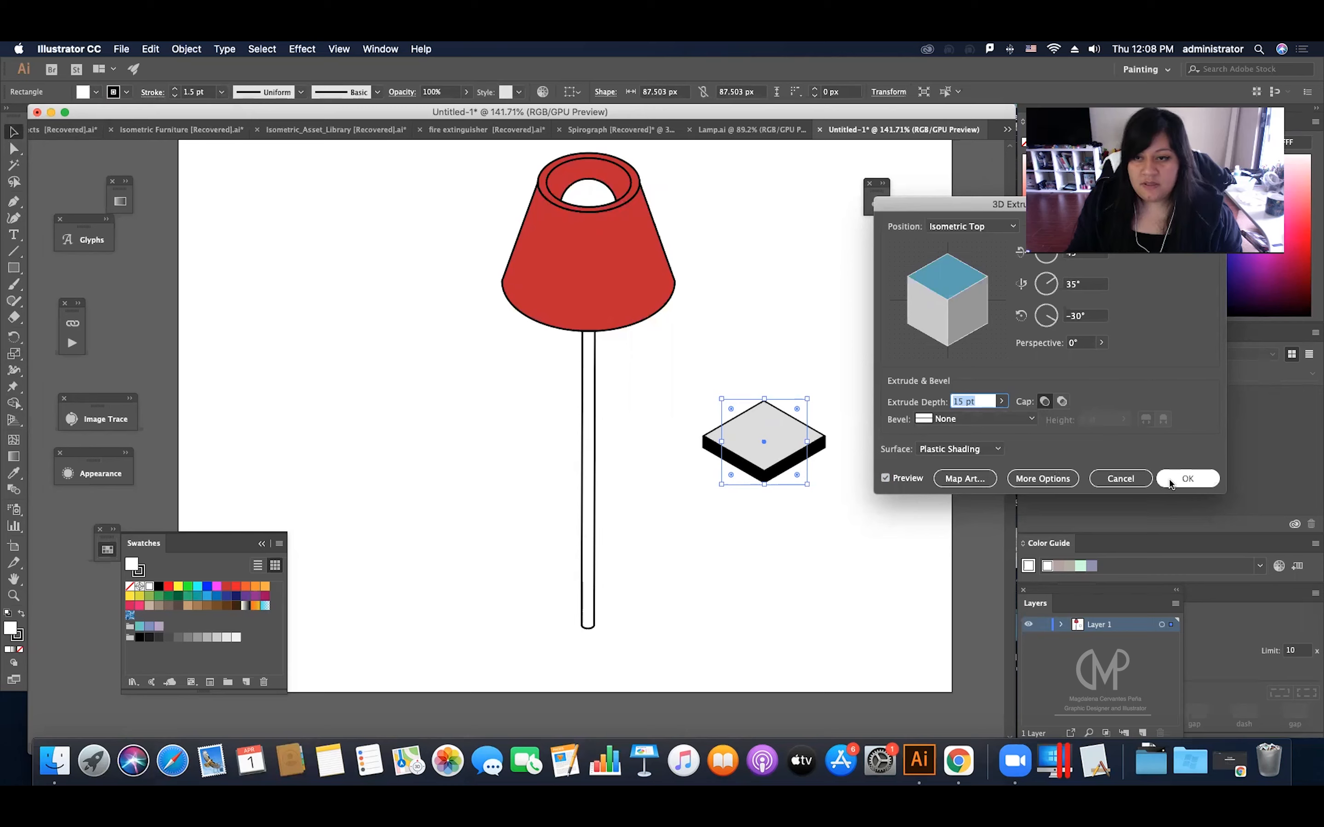
{"action": "left_click", "coordinate": [1187, 480]}
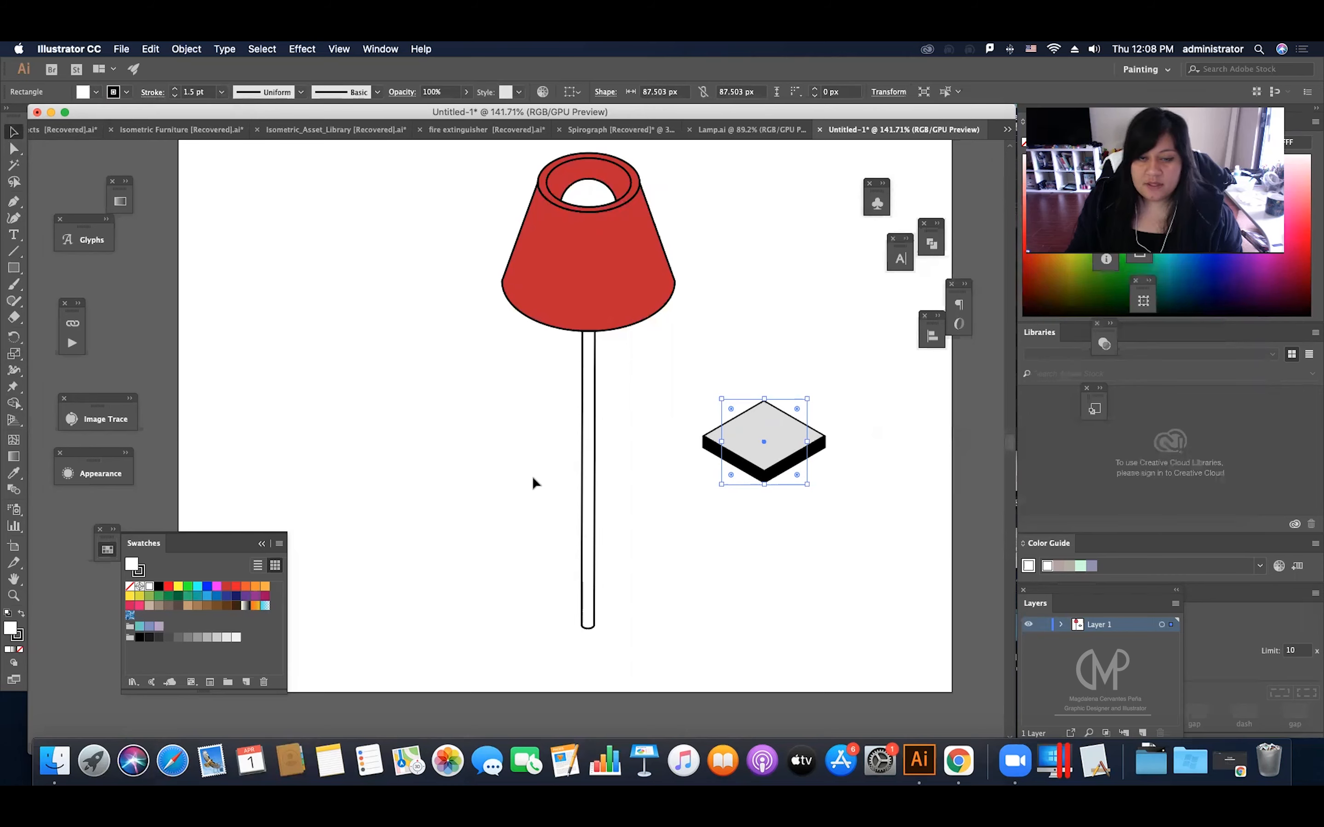
{"action": "left_click", "coordinate": [21, 650]}
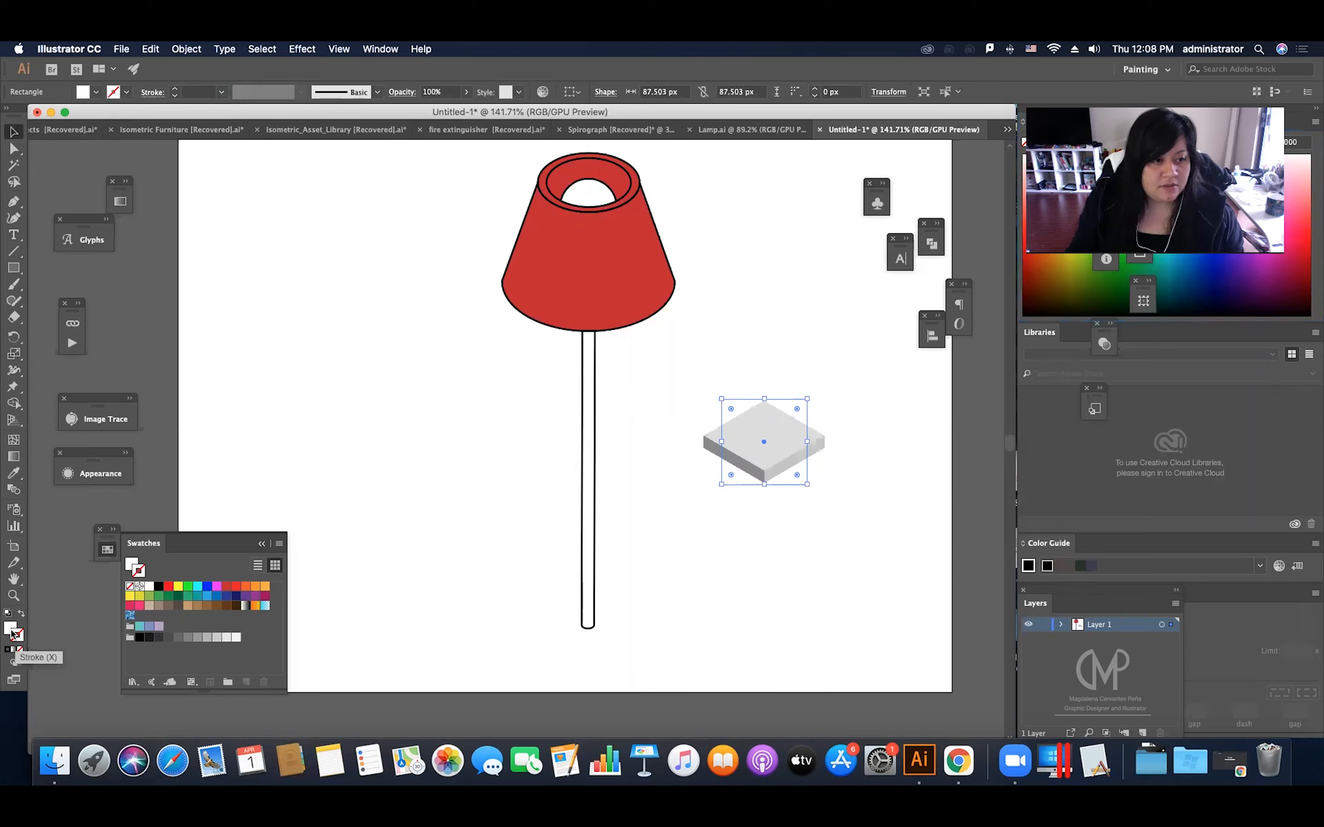
{"action": "left_click", "coordinate": [11, 629]}
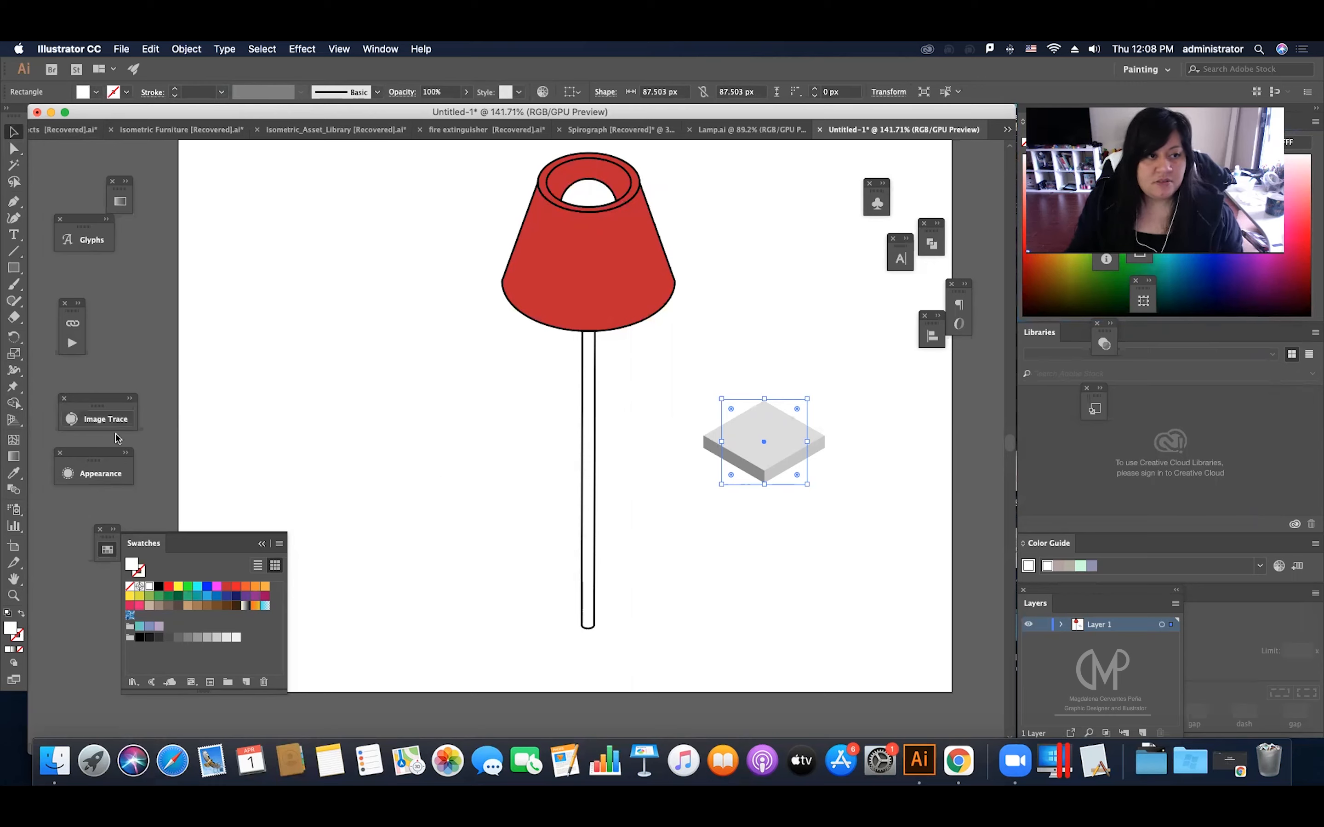
Step: Edit the slab's 3D Extrude & Bevel effect to use the No Shading surface
{"action": "left_click", "coordinate": [100, 477]}
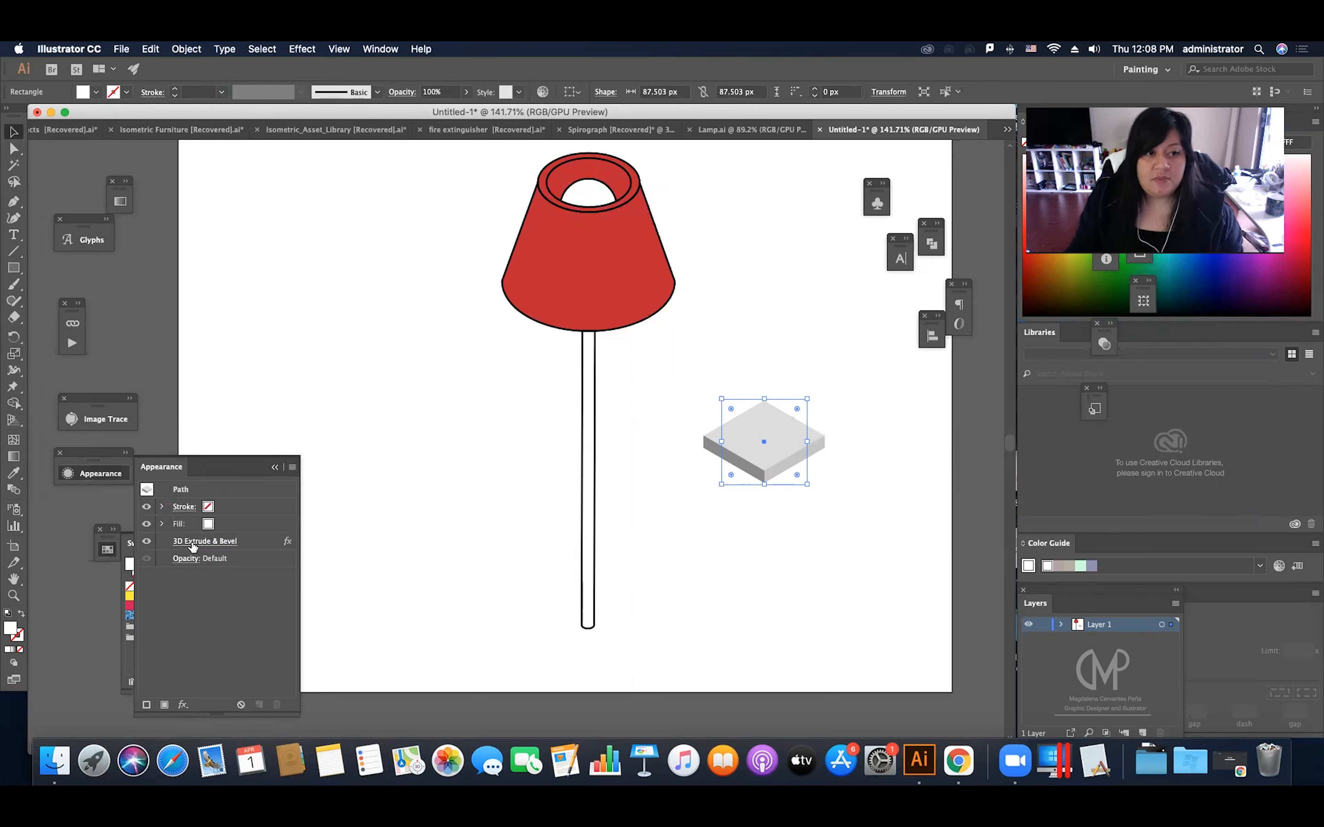
{"action": "left_click", "coordinate": [222, 545]}
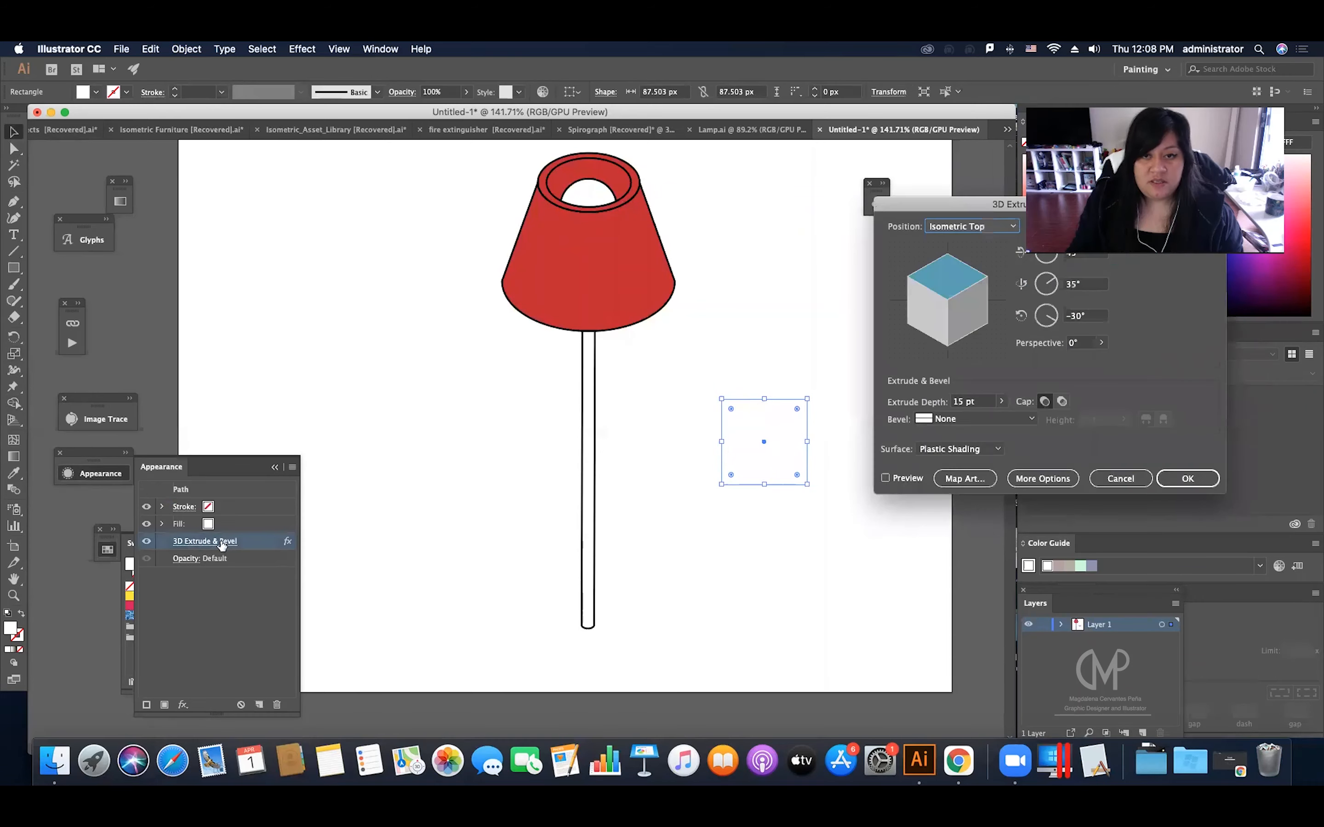
{"action": "left_click_drag", "start_coordinate": [923, 204], "coordinate": [406, 255]}
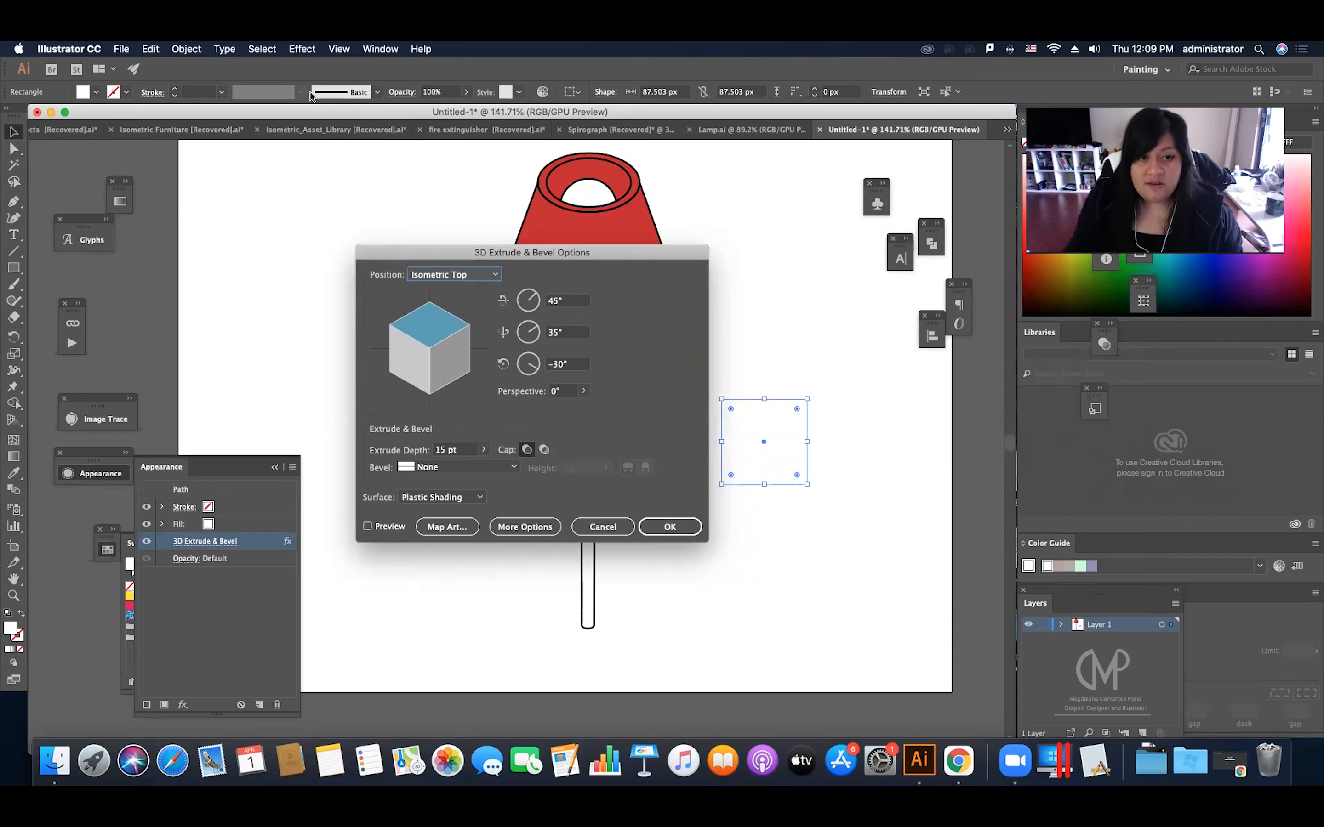
{"action": "left_click_drag", "start_coordinate": [555, 253], "coordinate": [509, 227]}
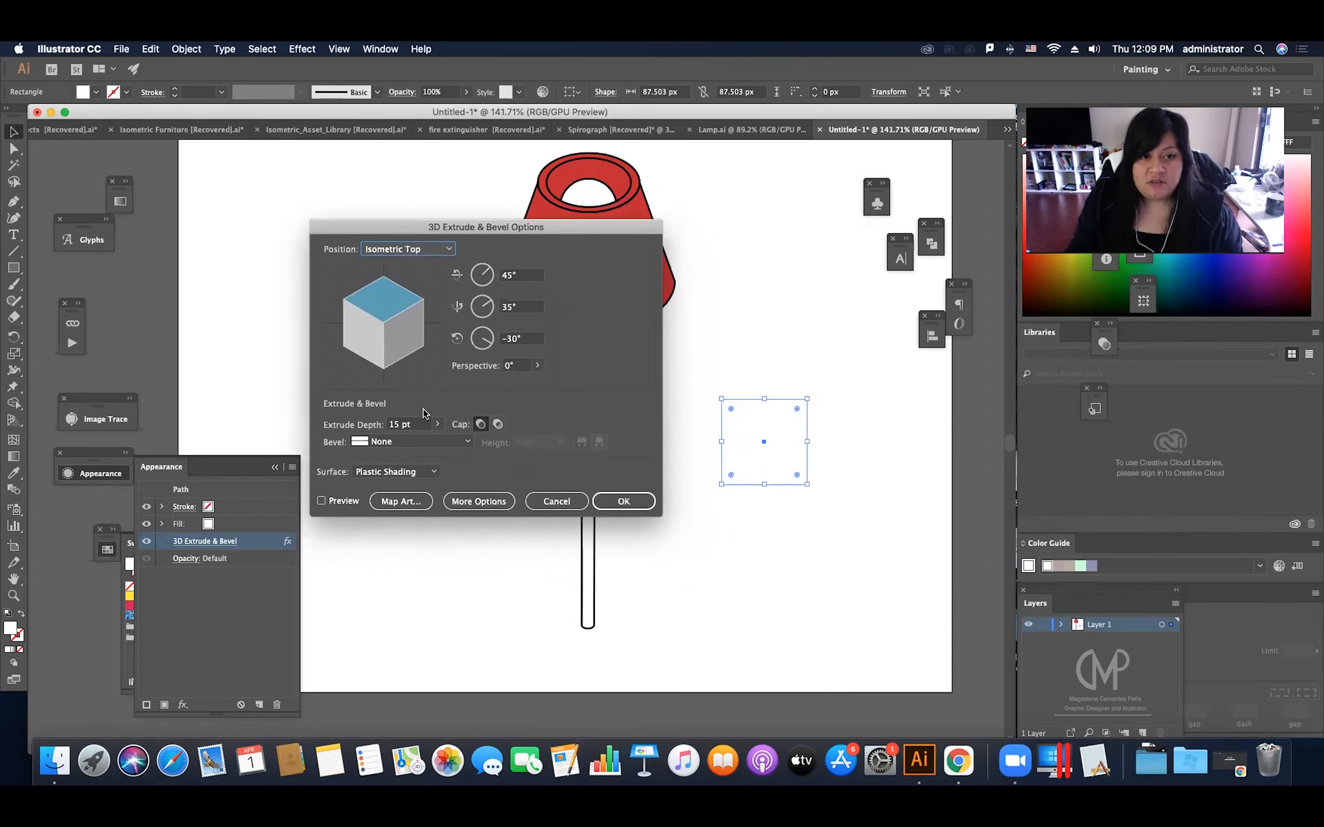
{"action": "left_click", "coordinate": [335, 501]}
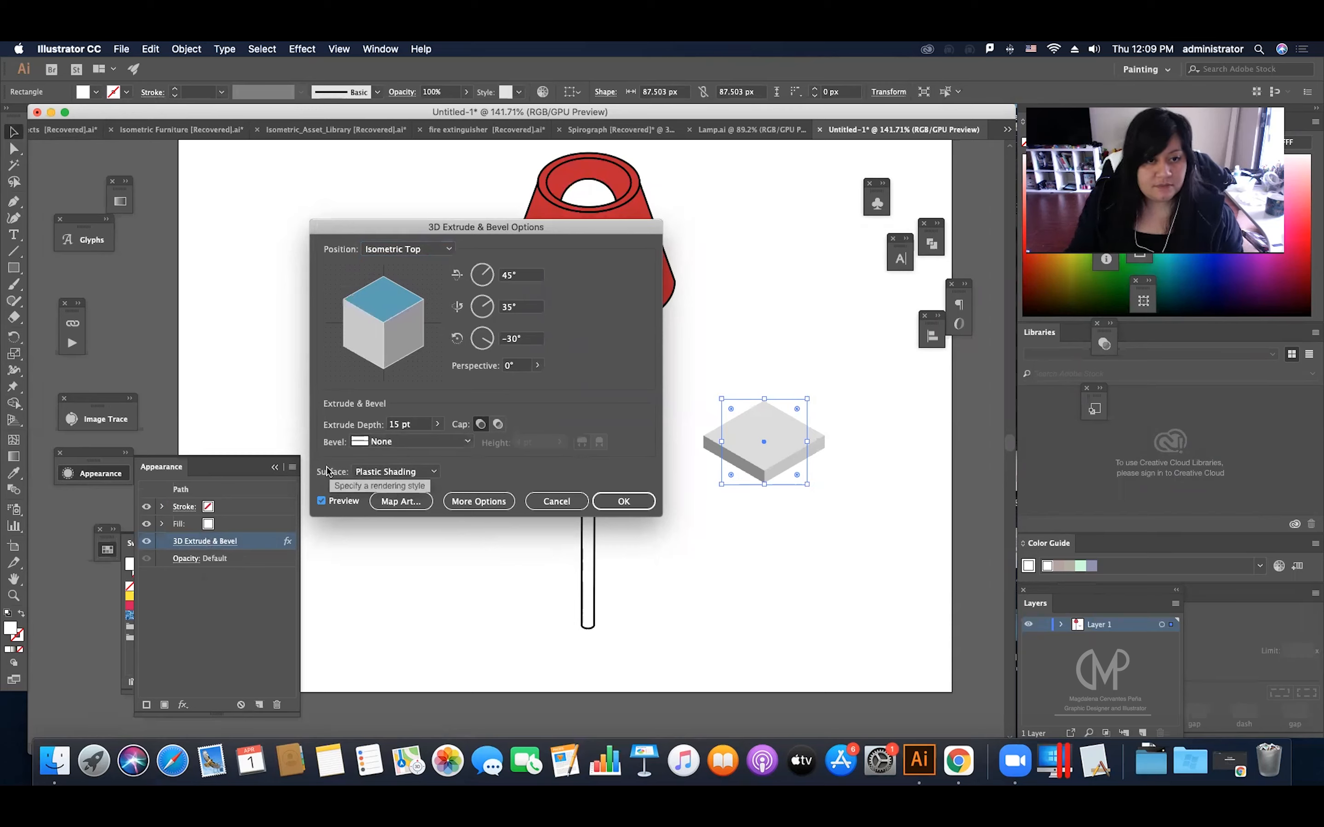
{"action": "left_click", "coordinate": [395, 472]}
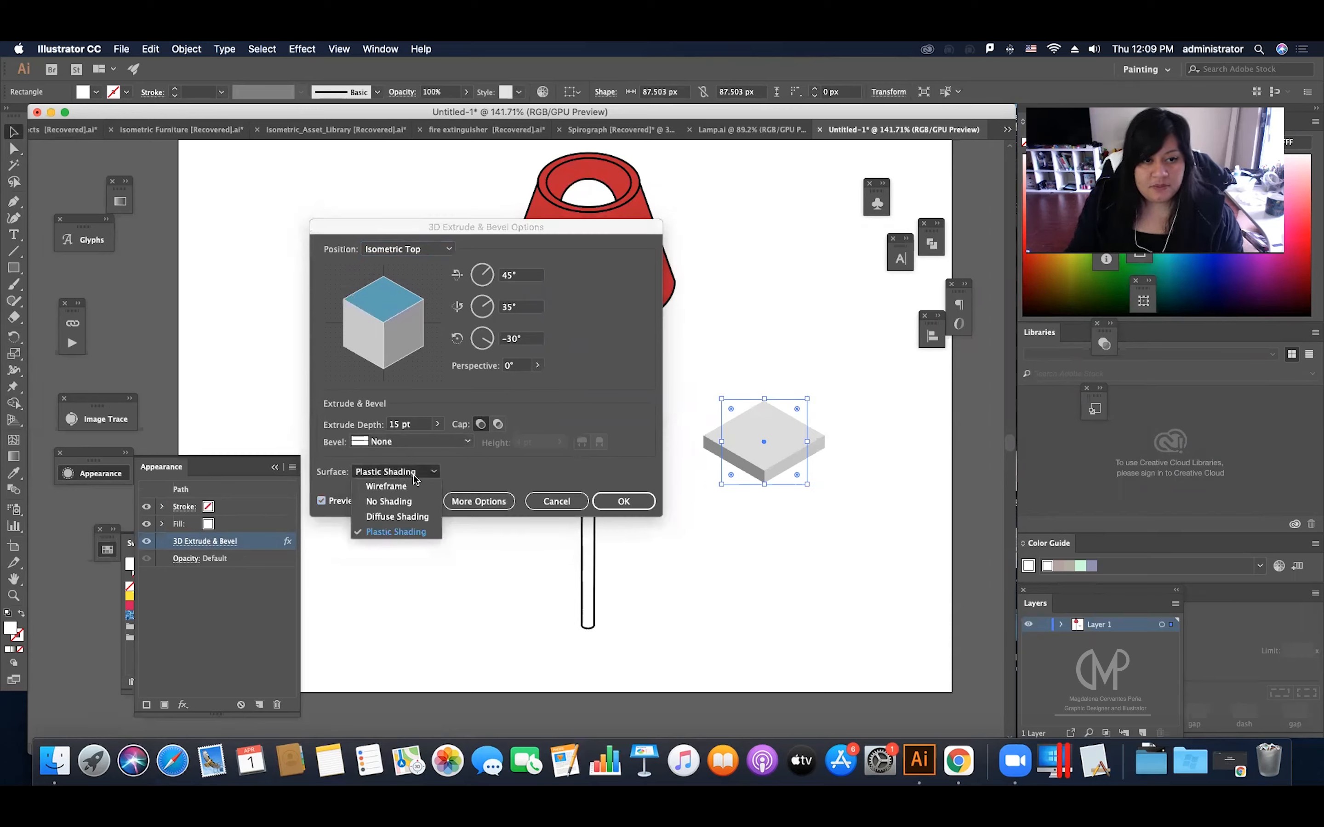
{"action": "left_click", "coordinate": [382, 502]}
{"action": "left_click", "coordinate": [625, 500]}
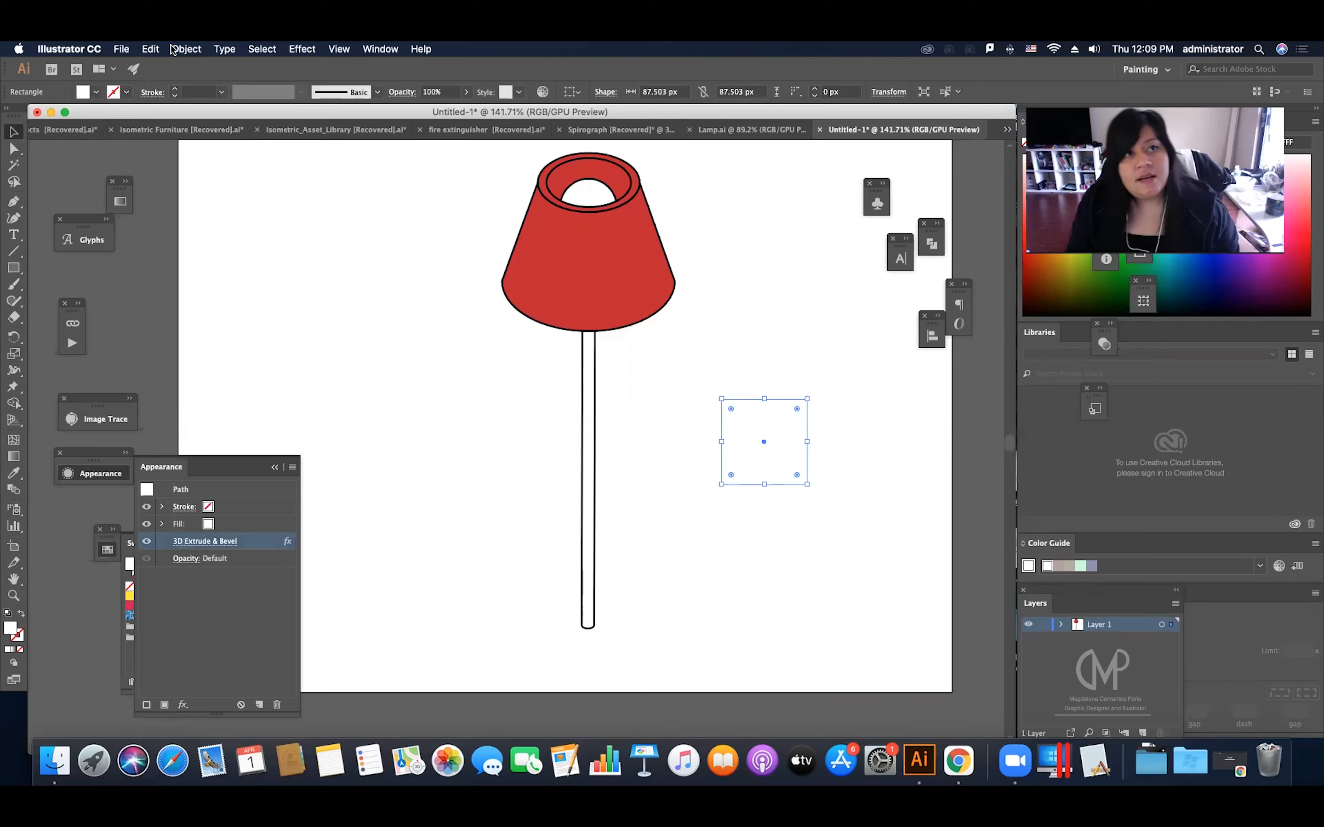
Step: Expand the slab's appearance and give it the default white fill and 1 pt black stroke
{"action": "left_click", "coordinate": [183, 49]}
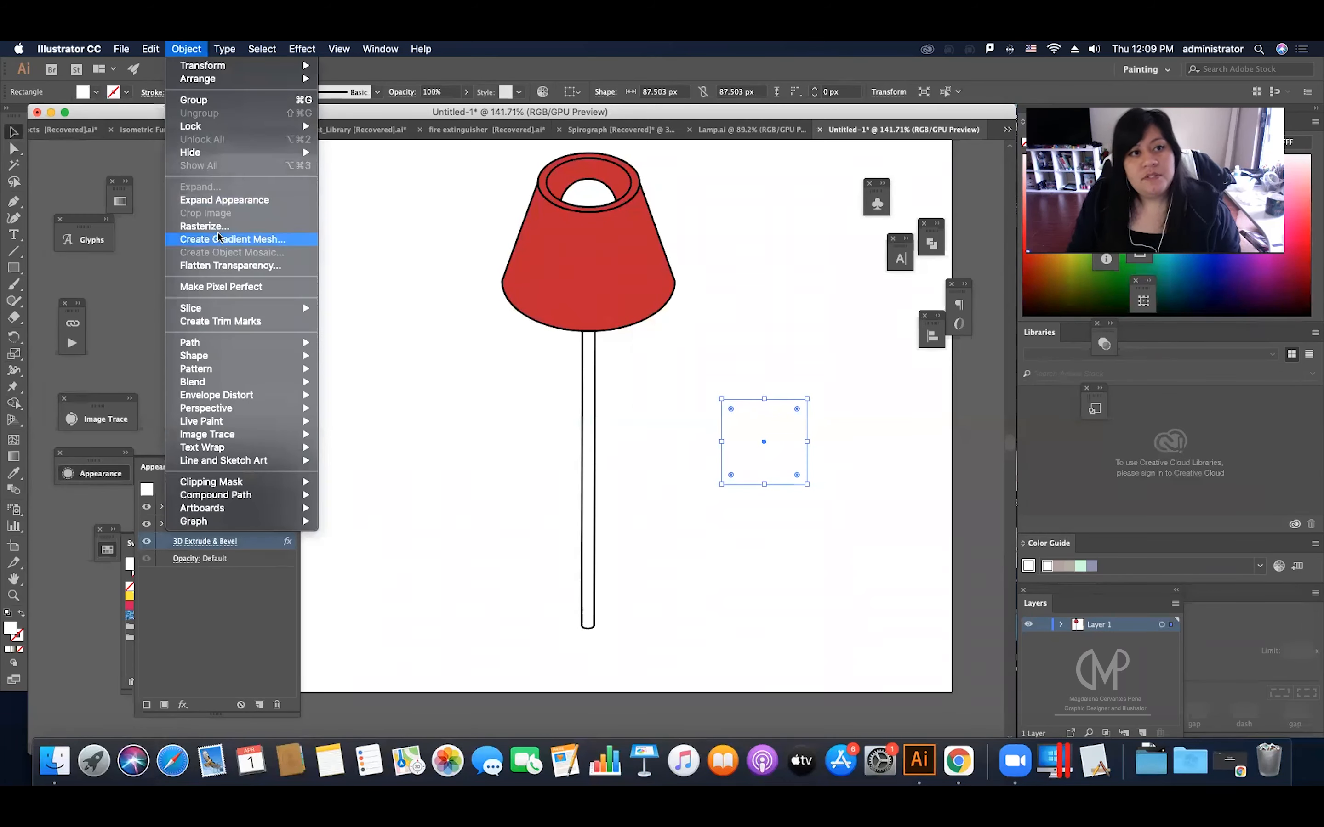
{"action": "left_click", "coordinate": [241, 200]}
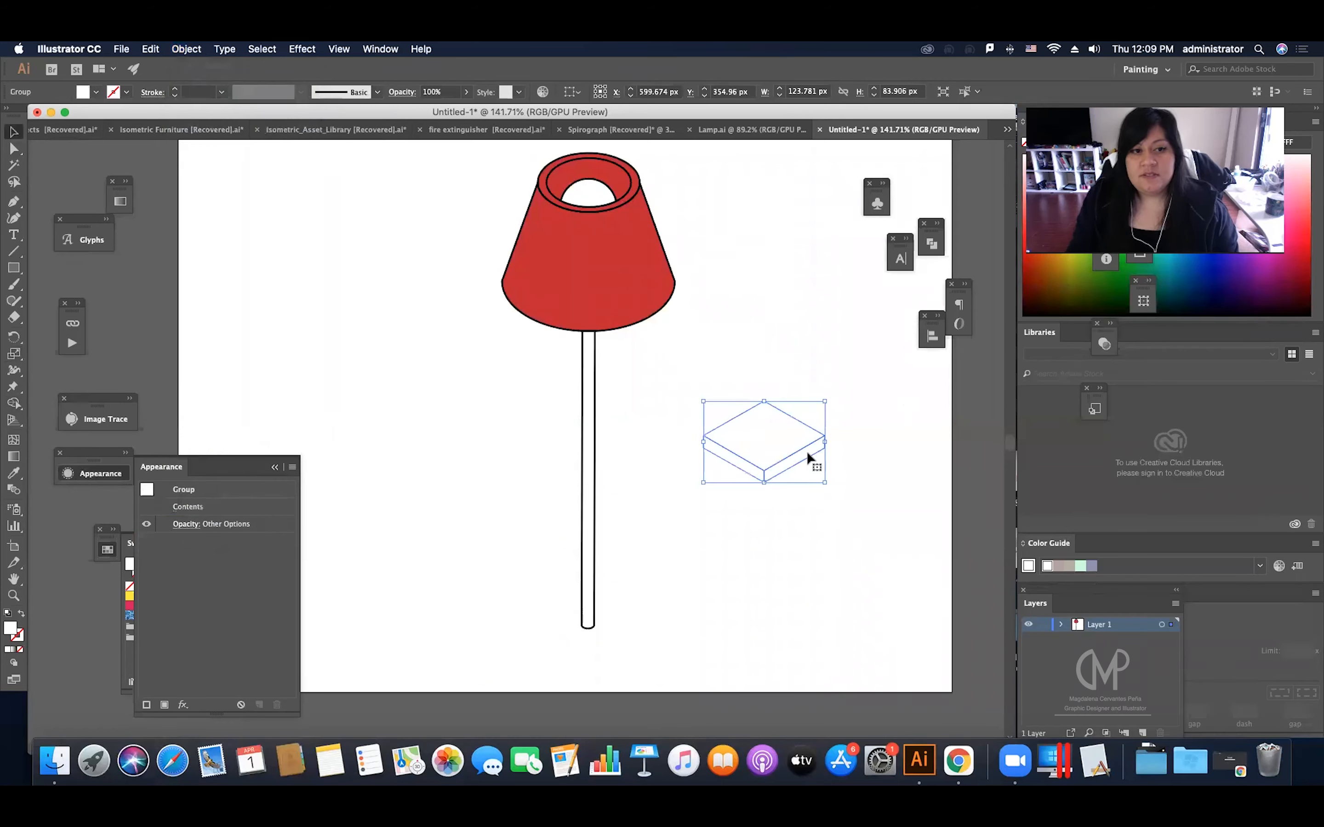
{"action": "left_click", "coordinate": [274, 469]}
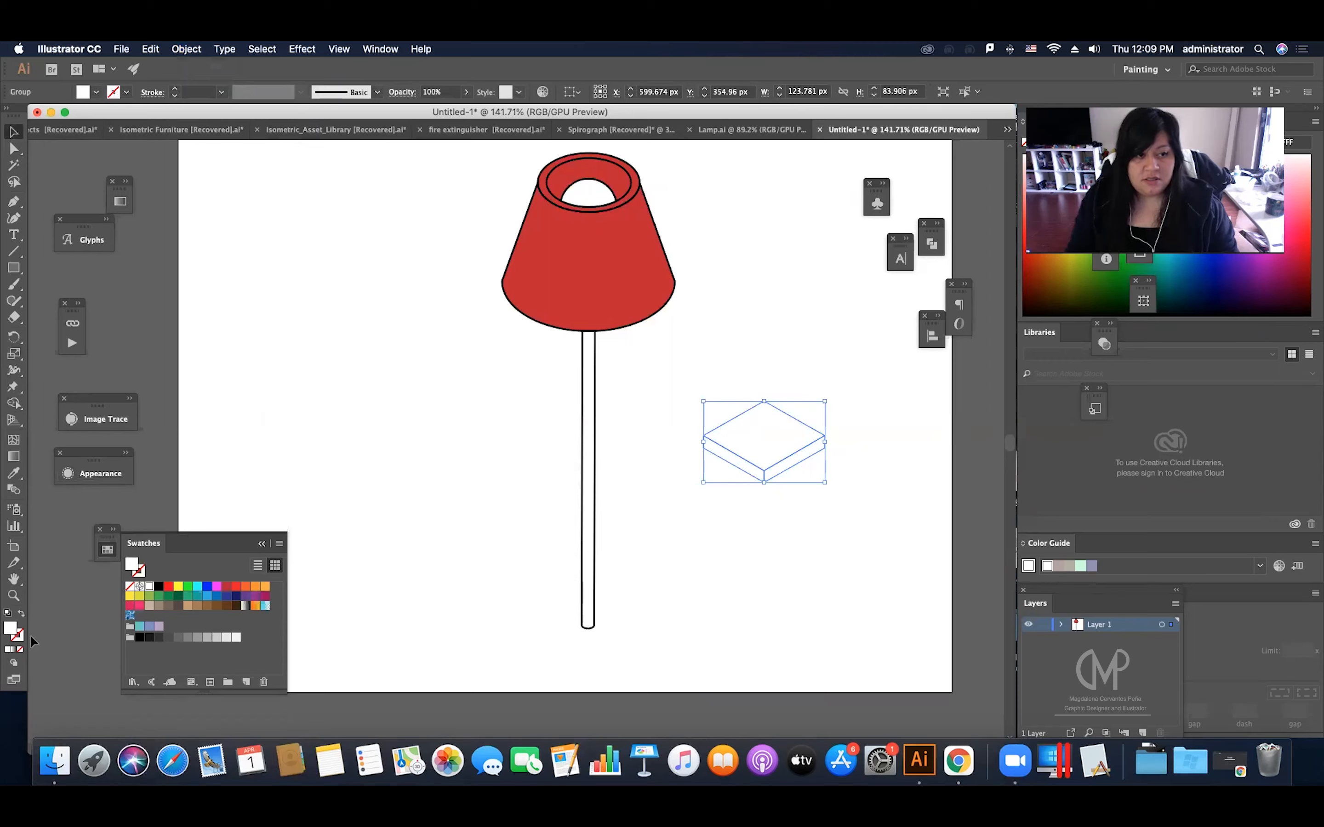
{"action": "key", "text": "d"}
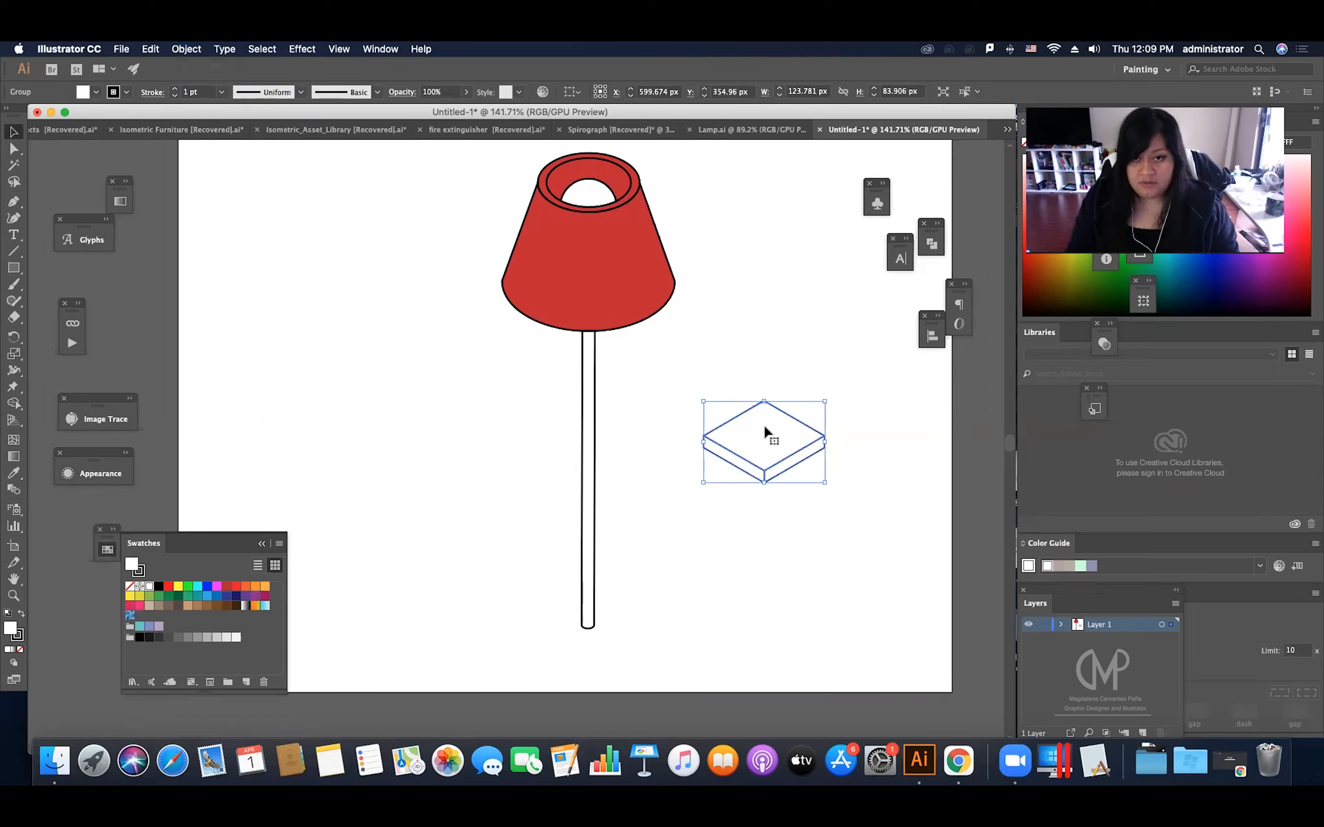
Step: Send the slab to the back and position it under the pole's lower end as the lamp base
{"action": "right_click", "coordinate": [774, 429]}
{"action": "mouse_move", "coordinate": [878, 583]}
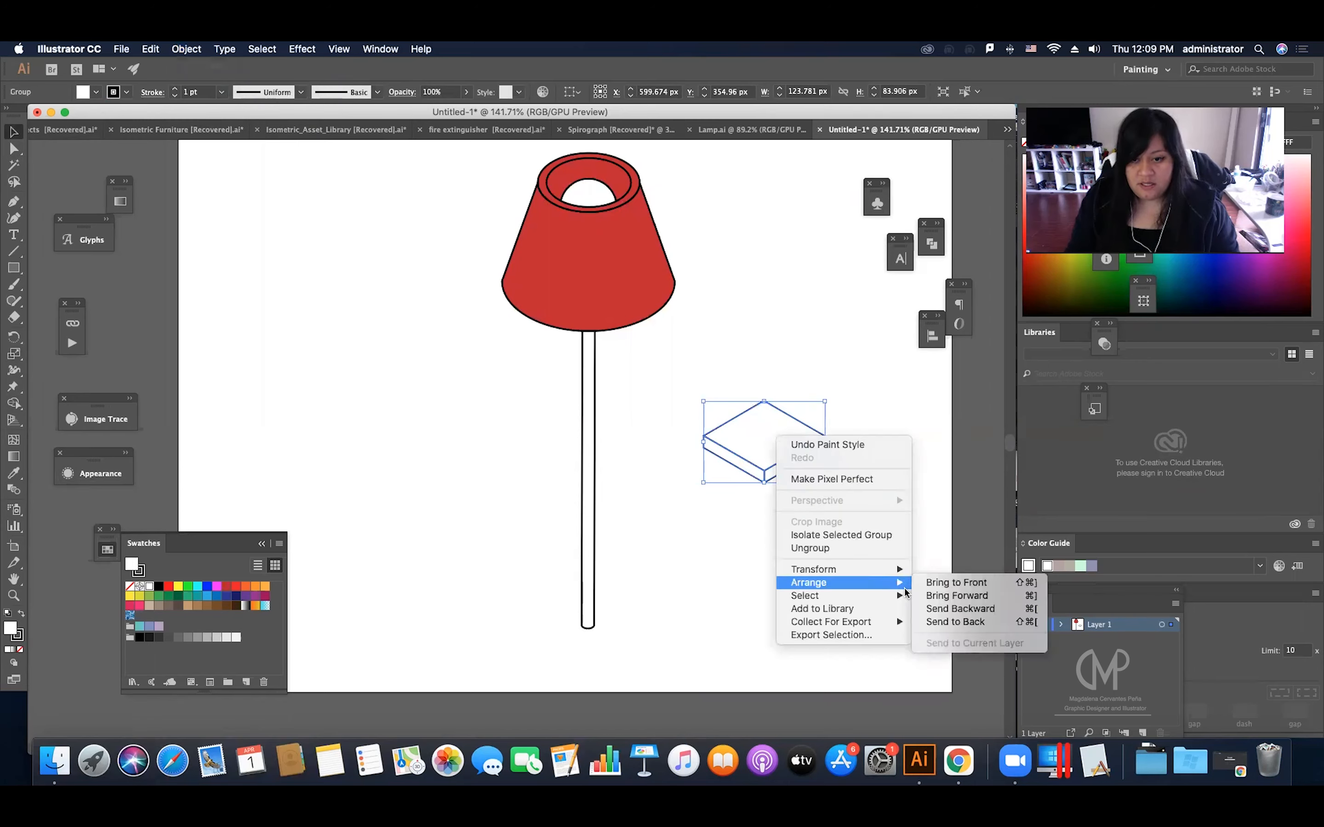
{"action": "left_click", "coordinate": [952, 622]}
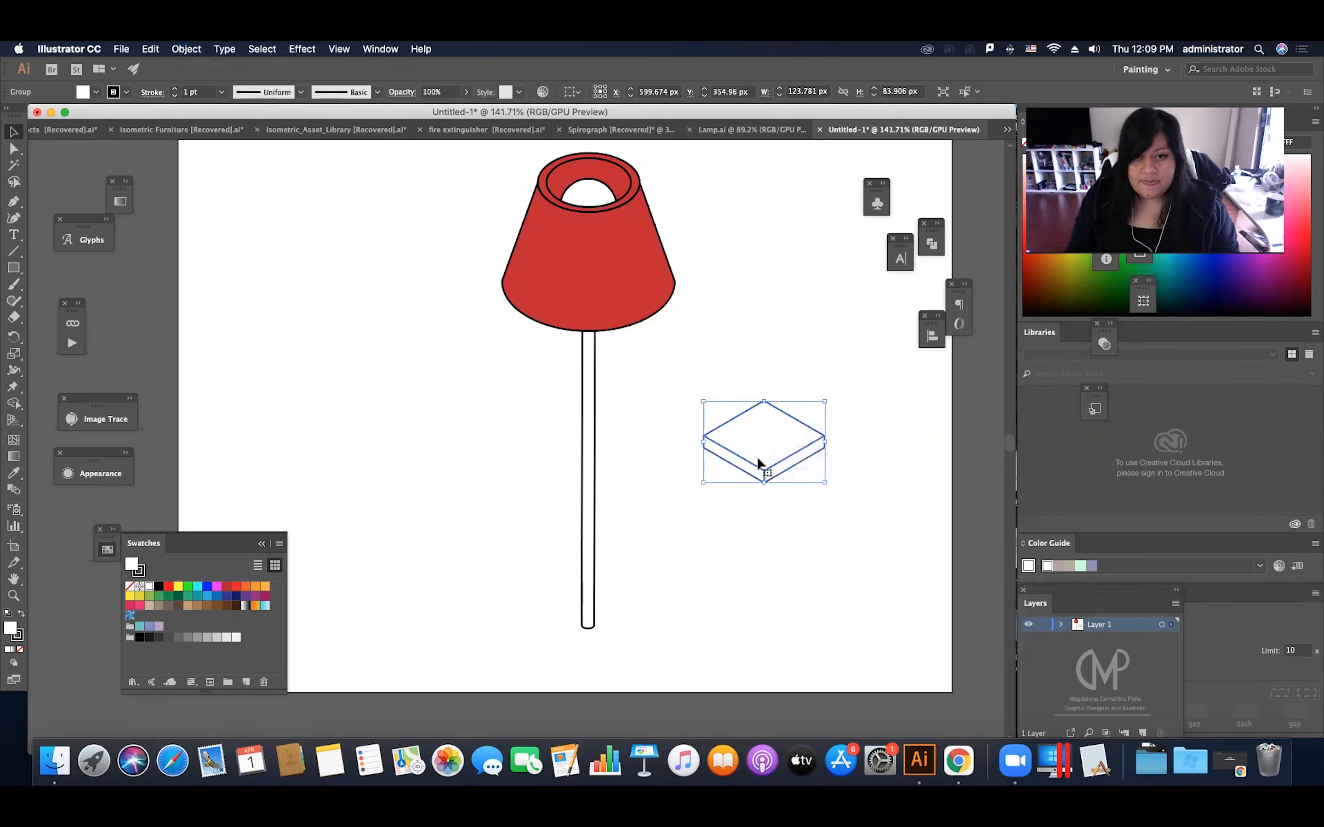
{"action": "left_click_drag", "start_coordinate": [757, 456], "coordinate": [575, 650]}
{"action": "left_click", "coordinate": [671, 526]}
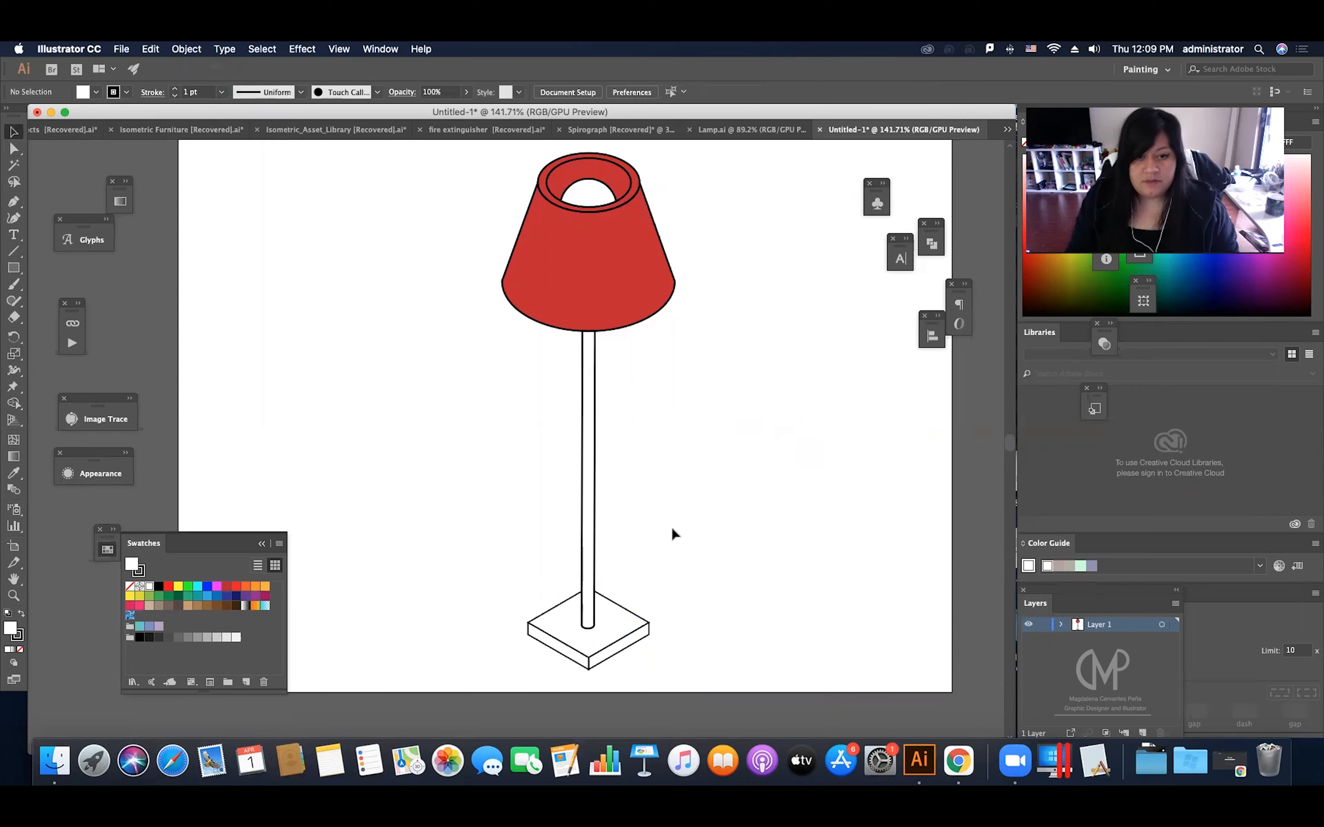
Step: Set the lamp base's stroke weight to 1.5 pt and fill it with the lampshade's red
{"action": "left_click", "coordinate": [605, 635]}
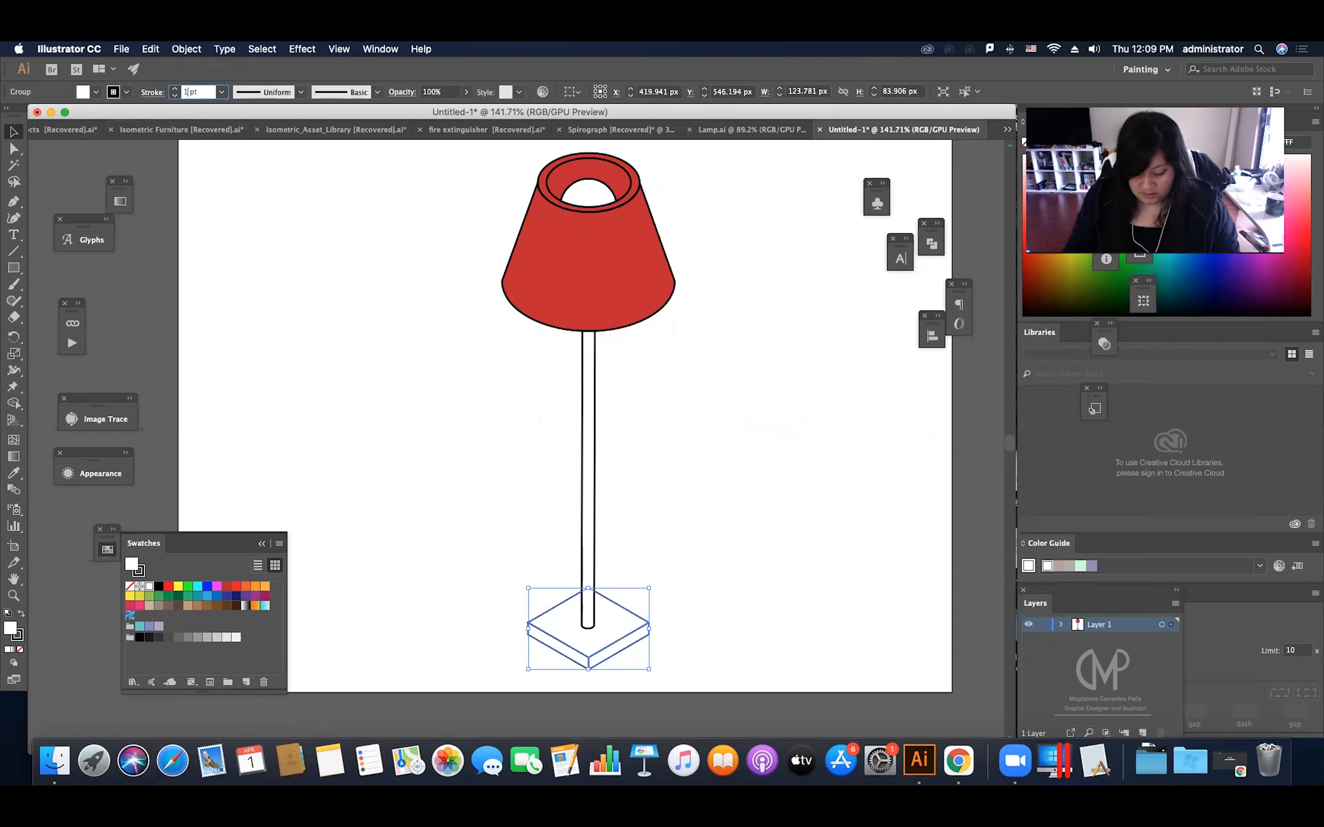
{"action": "type", "text": ".5"}
{"action": "key", "text": "Return"}
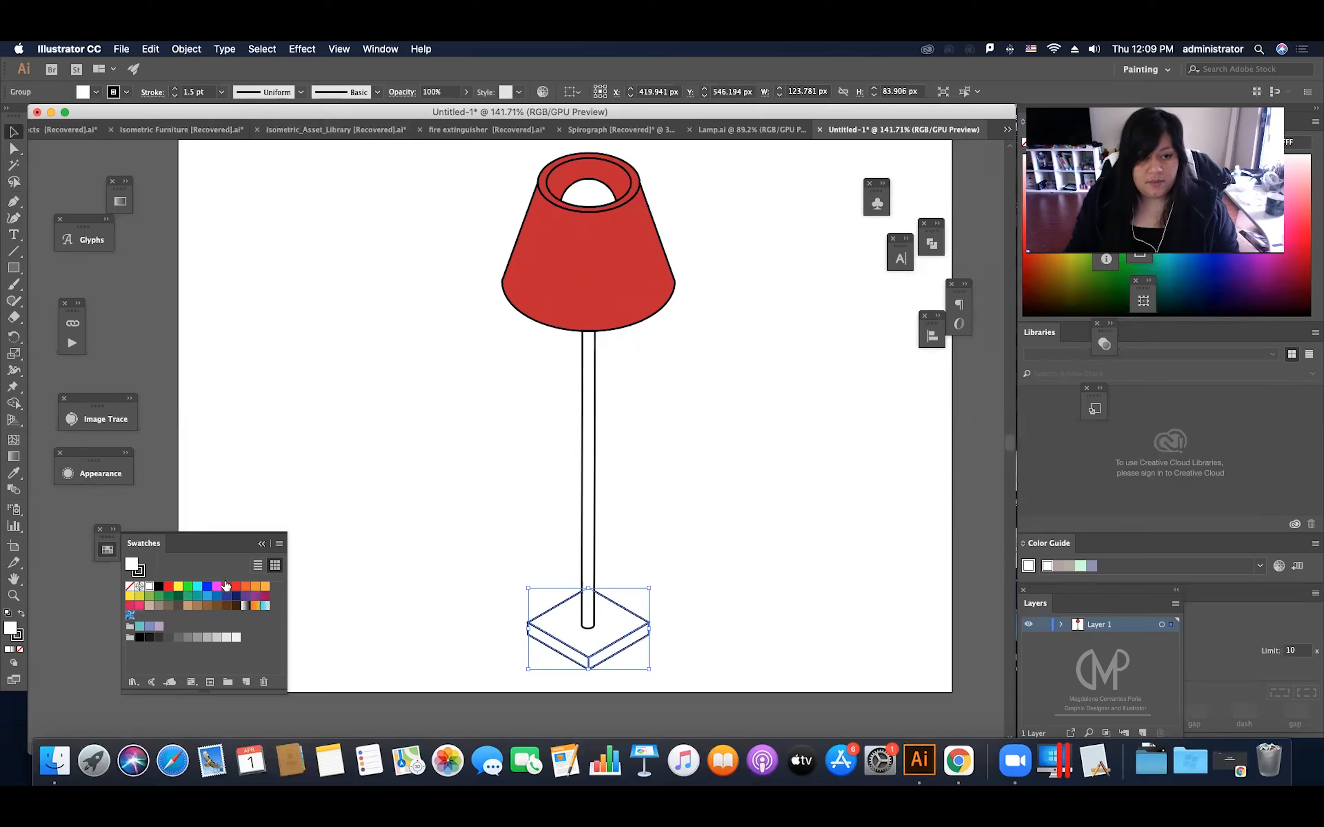
{"action": "left_click", "coordinate": [225, 587]}
{"action": "left_click", "coordinate": [430, 465]}
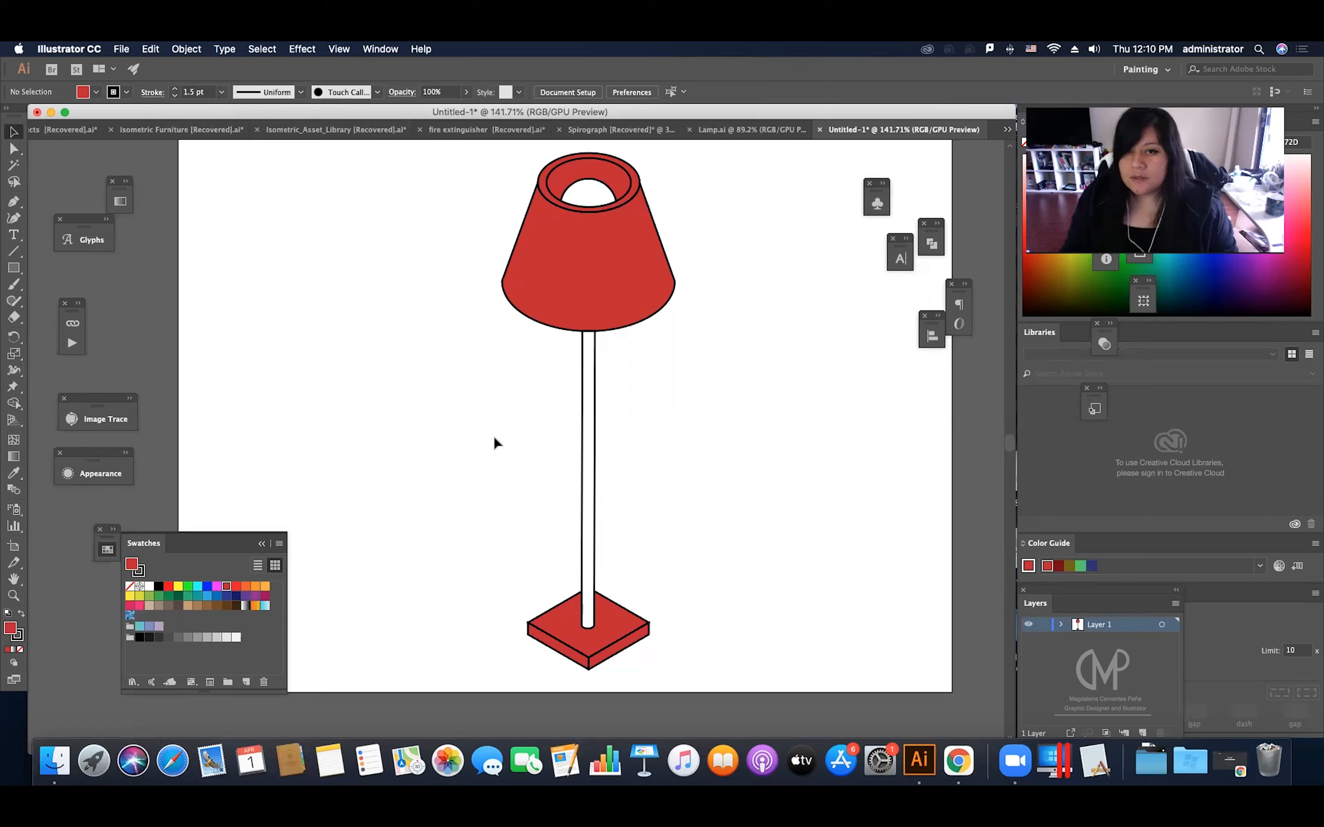
Step: Draw a circle about 9 px wide just below the lampshade's lower left edge
{"action": "scroll", "coordinate": [546, 407], "scroll_direction": "up", "scroll_amount": 2}
{"action": "scroll", "coordinate": [546, 407], "scroll_direction": "up", "scroll_amount": 1}
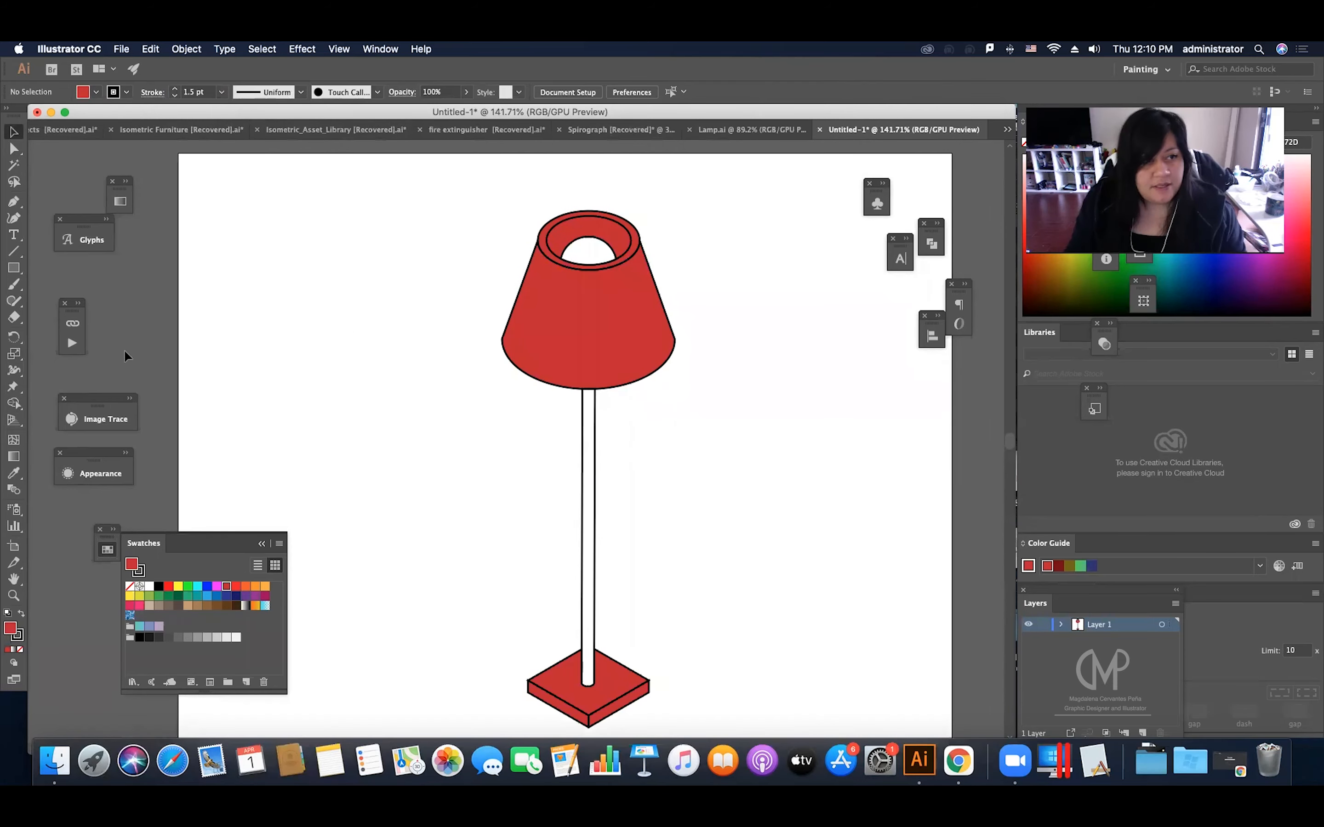
{"action": "left_click", "coordinate": [14, 268]}
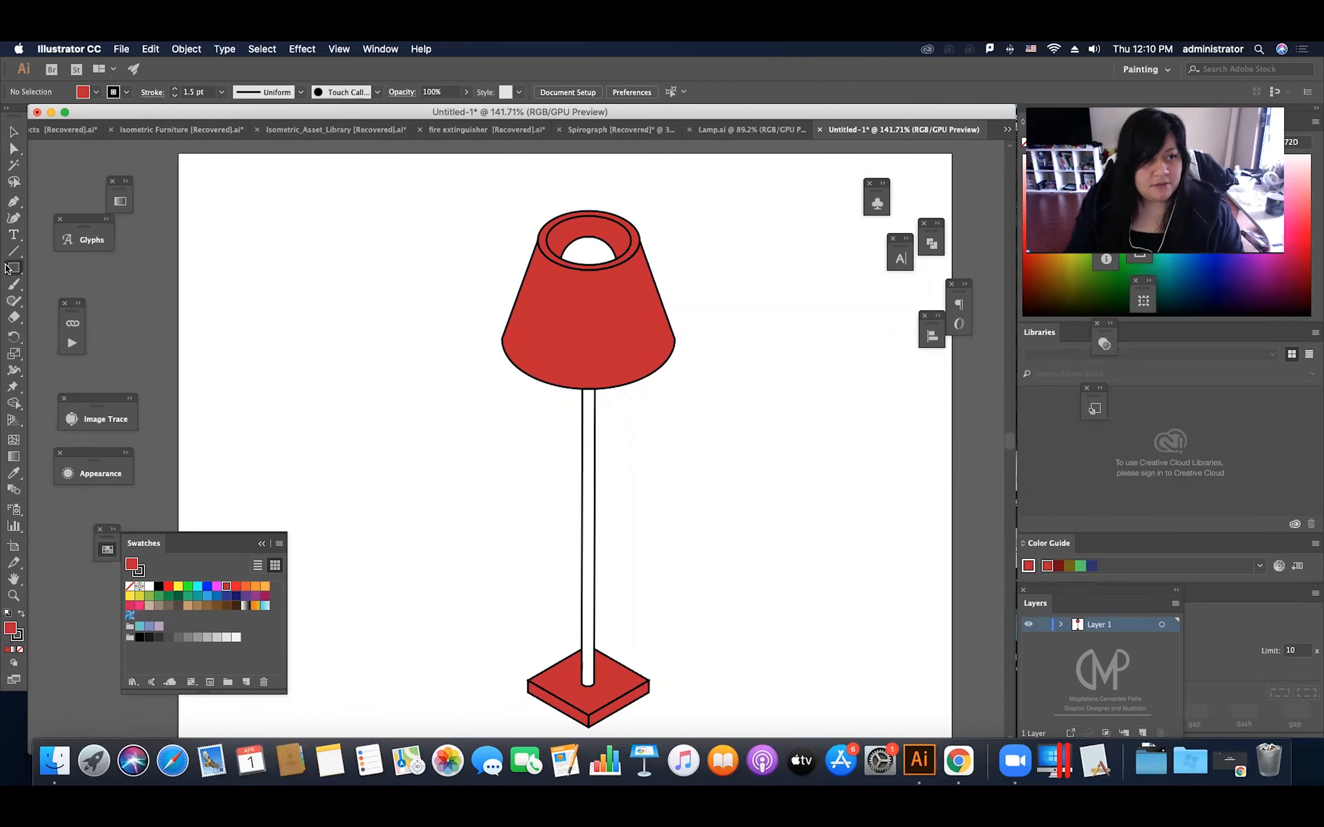
{"action": "left_click", "coordinate": [54, 302]}
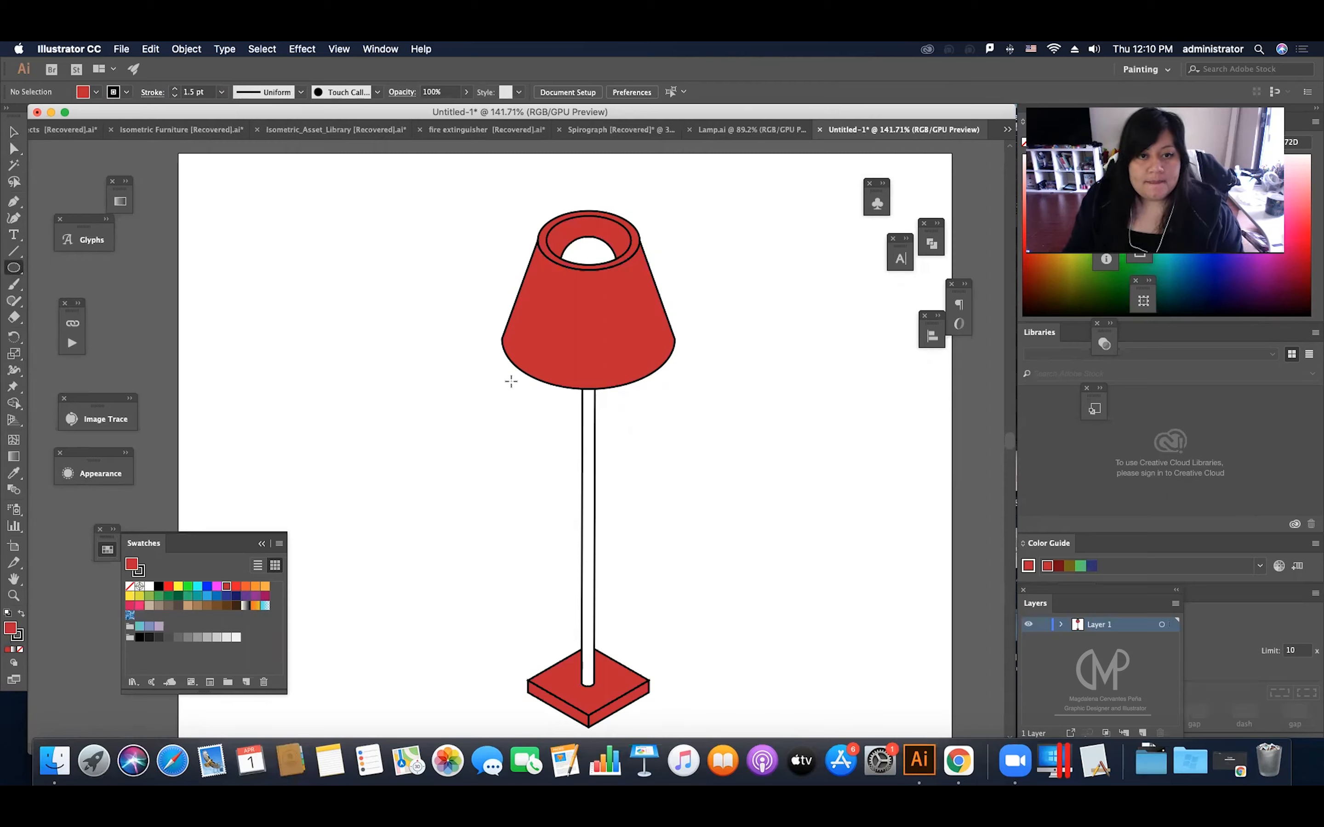
{"action": "left_click_drag", "start_coordinate": [512, 381], "coordinate": [522, 392]}
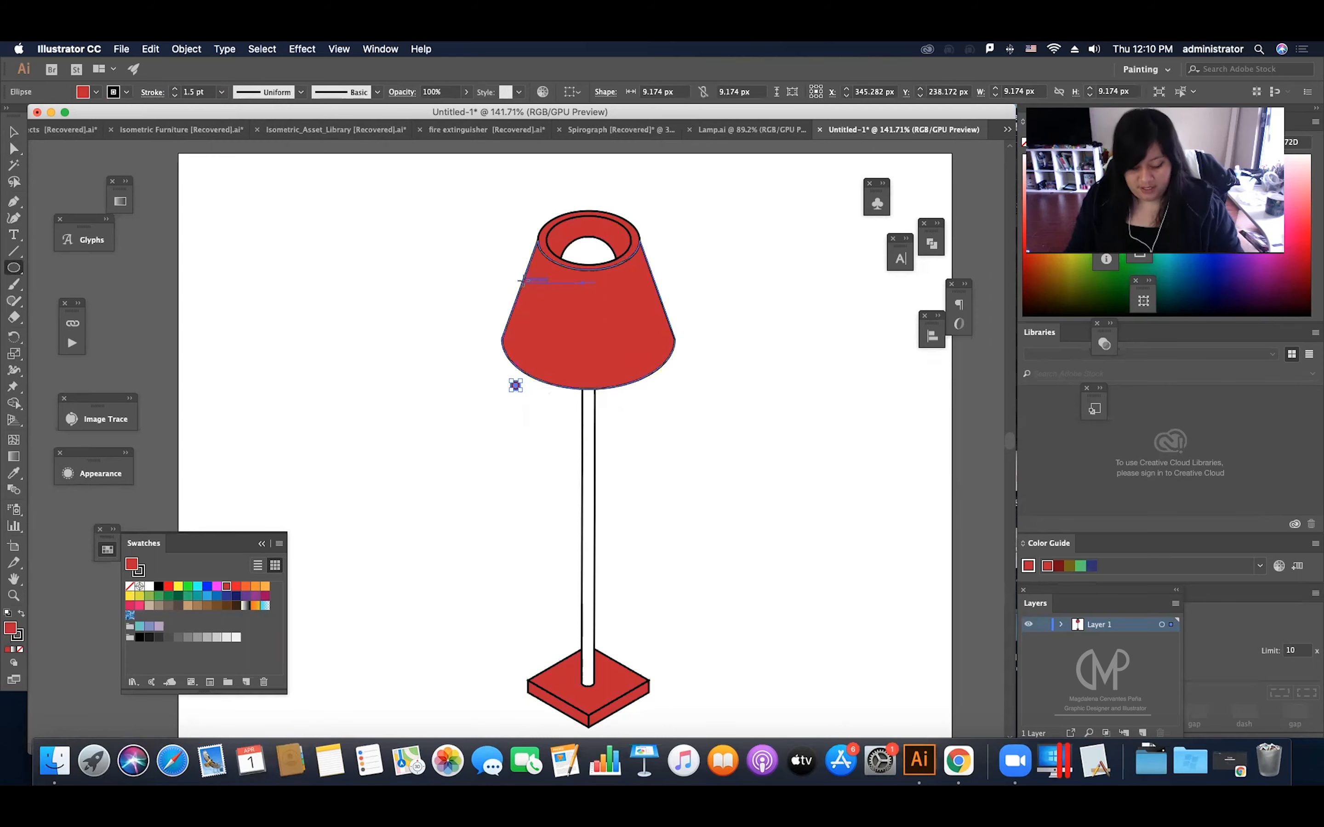
{"action": "key", "text": "v"}
{"action": "left_click", "coordinate": [516, 408]}
Step: Scale the small circle down to about 4.7 px wide, keeping it beside the shade's lower edge
{"action": "key", "text": "z"}
{"action": "left_click_drag", "start_coordinate": [513, 382], "coordinate": [636, 442]}
{"action": "key", "text": "v"}
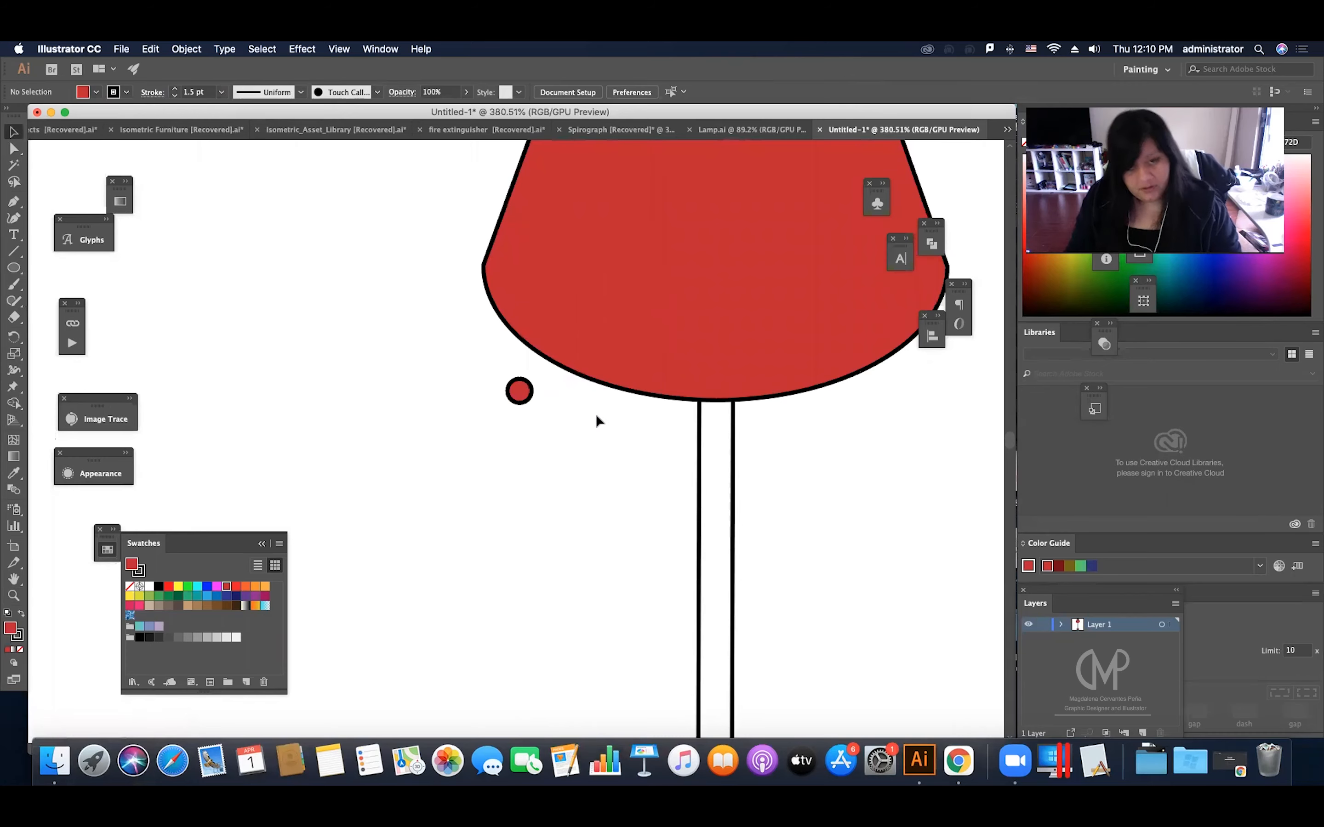
{"action": "mouse_move", "coordinate": [525, 394]}
{"action": "left_mouse_down"}
{"action": "mouse_move", "coordinate": [539, 381]}
{"action": "mouse_move", "coordinate": [519, 397]}
{"action": "left_mouse_up"}
{"action": "scroll", "coordinate": [549, 378], "scroll_direction": "up", "scroll_amount": 5}
{"action": "left_click", "coordinate": [556, 405]}
{"action": "key", "text": "z"}
{"action": "left_click_drag", "start_coordinate": [540, 405], "coordinate": [529, 499]}
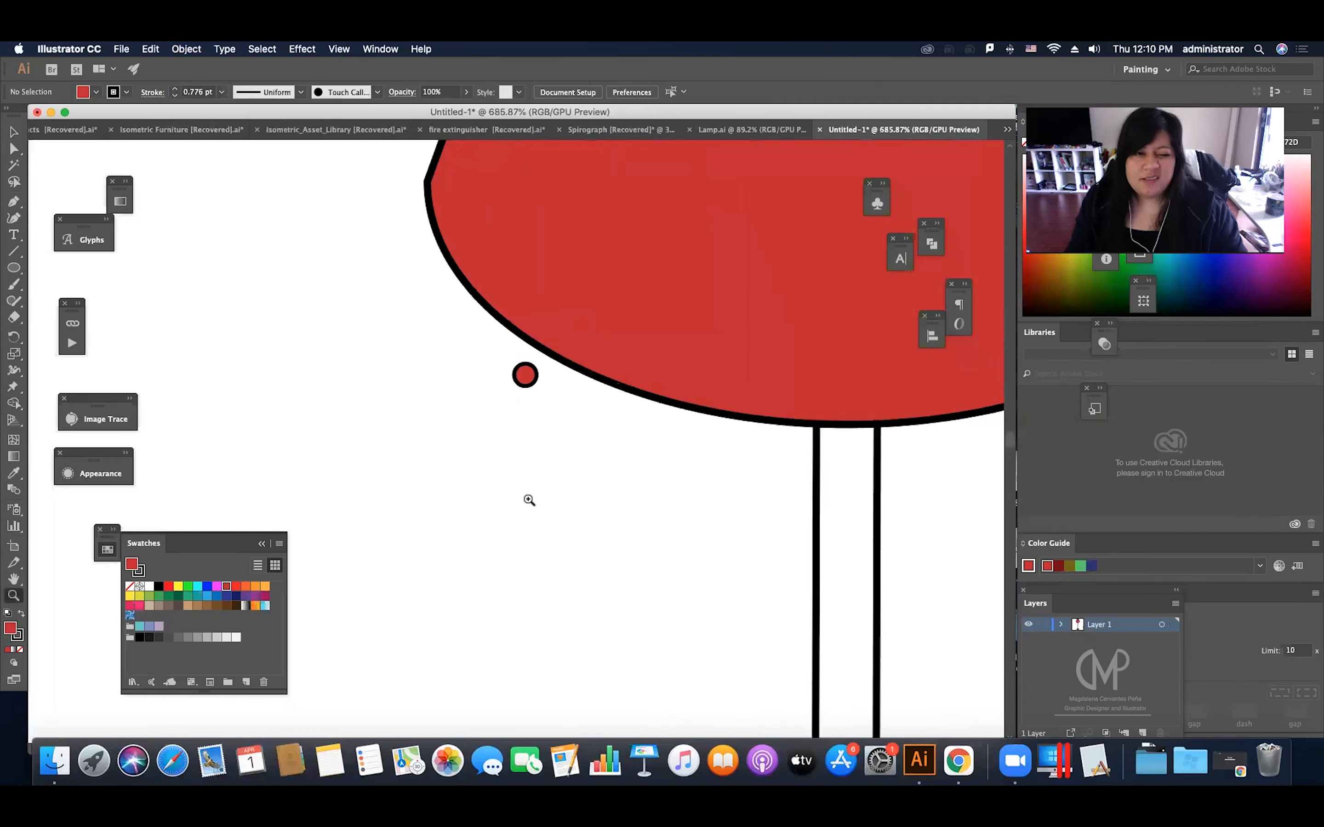
{"action": "key", "text": "v"}
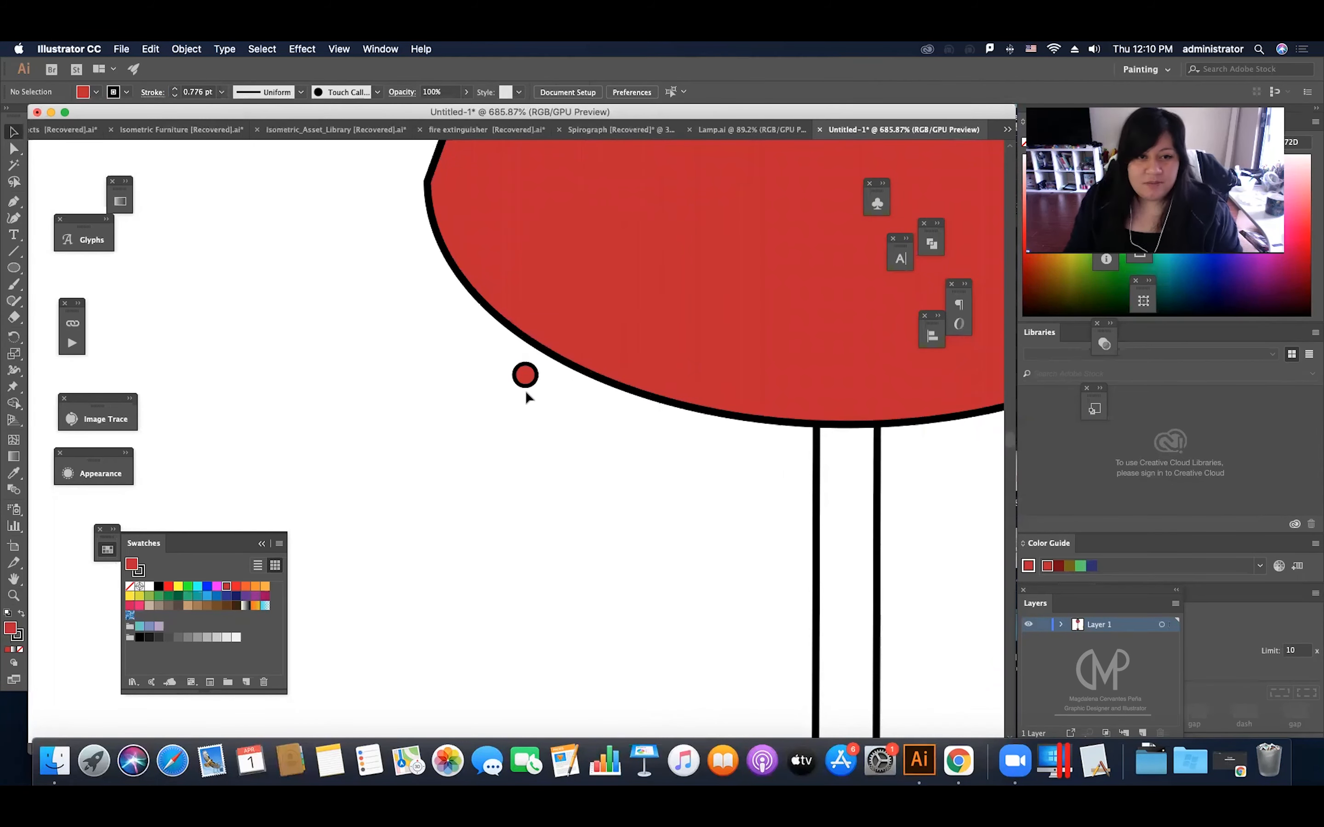
Step: Duplicate the small circle straight down, about 72 px below the original
{"action": "key", "text": "z"}
{"action": "left_click_drag", "start_coordinate": [575, 406], "coordinate": [419, 494]}
{"action": "key", "text": "v"}
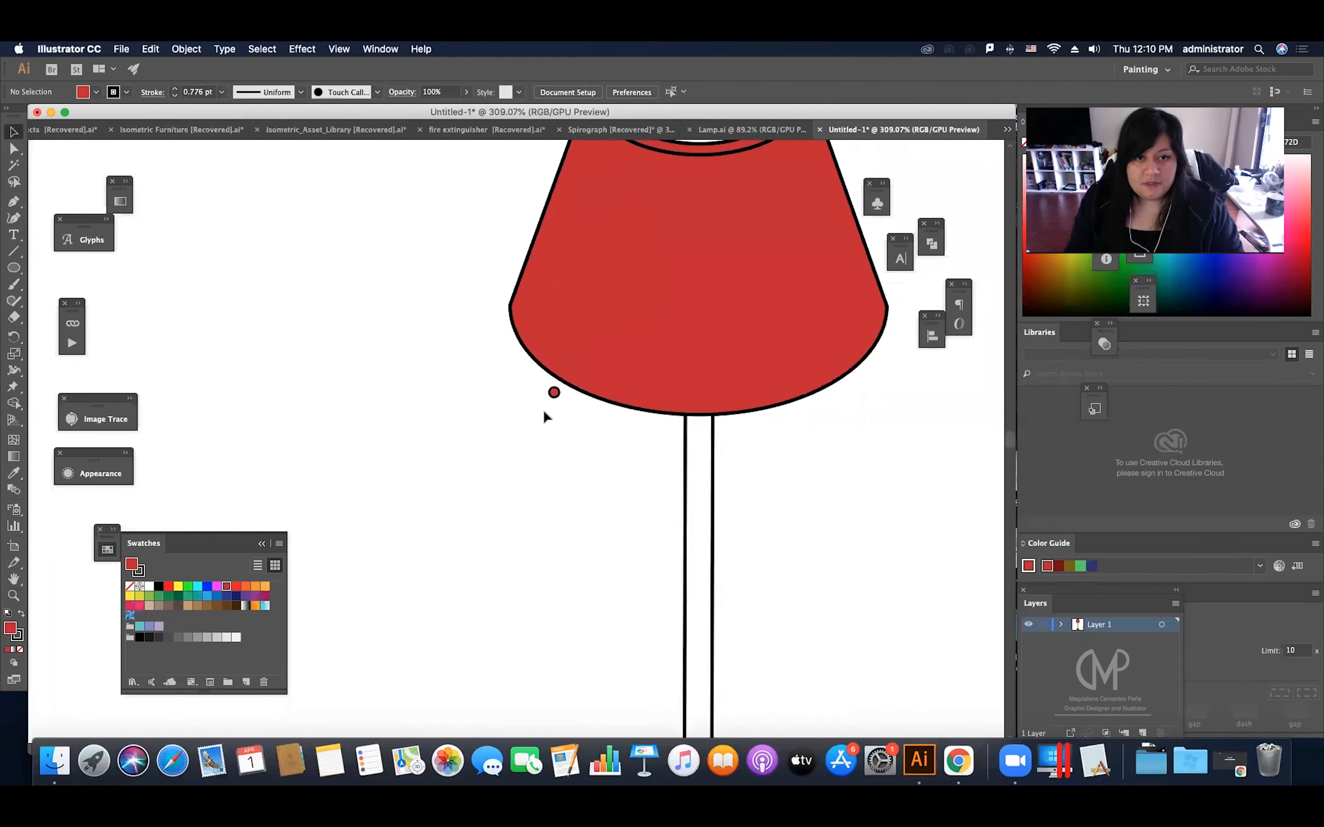
{"action": "left_click_drag", "start_coordinate": [554, 396], "coordinate": [555, 552]}
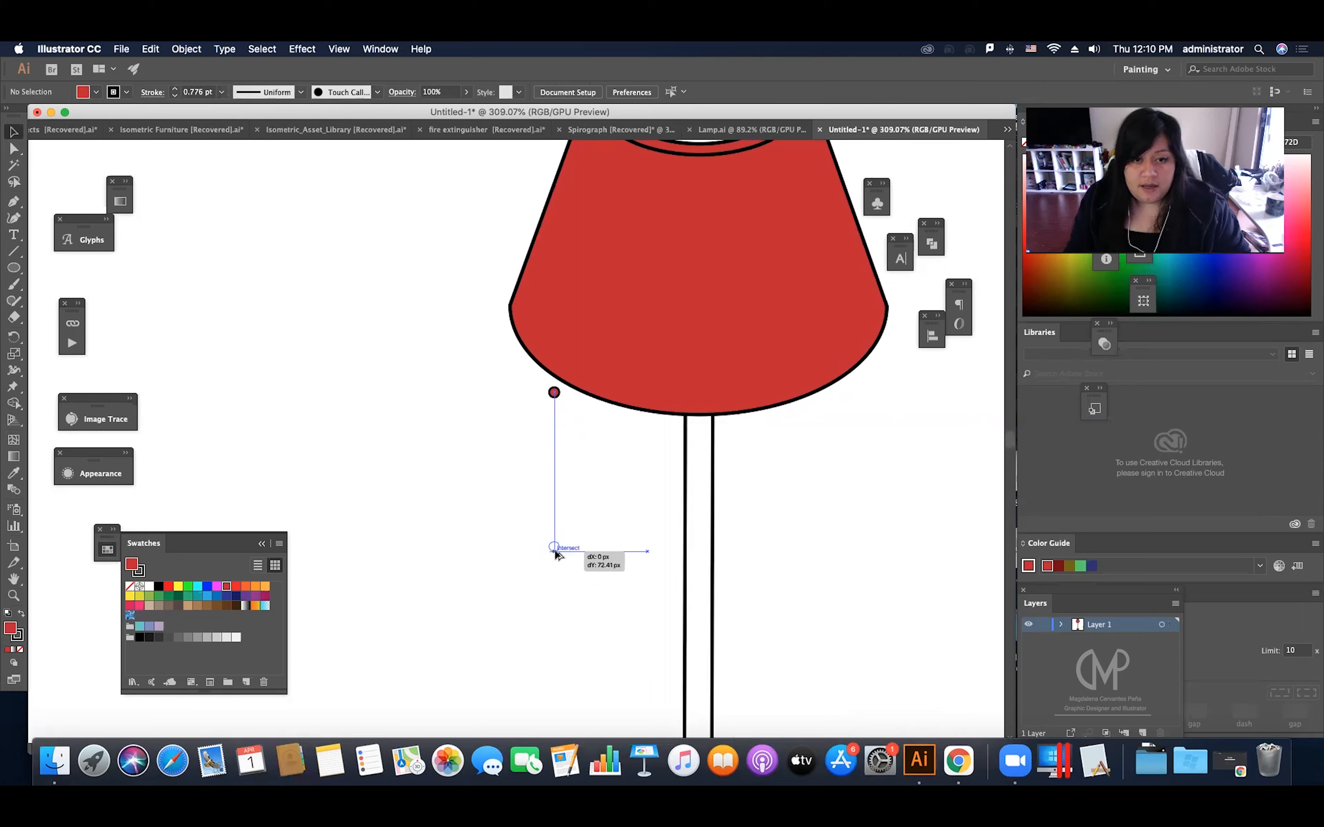
{"action": "left_click_drag", "start_coordinate": [555, 554], "coordinate": [555, 554]}
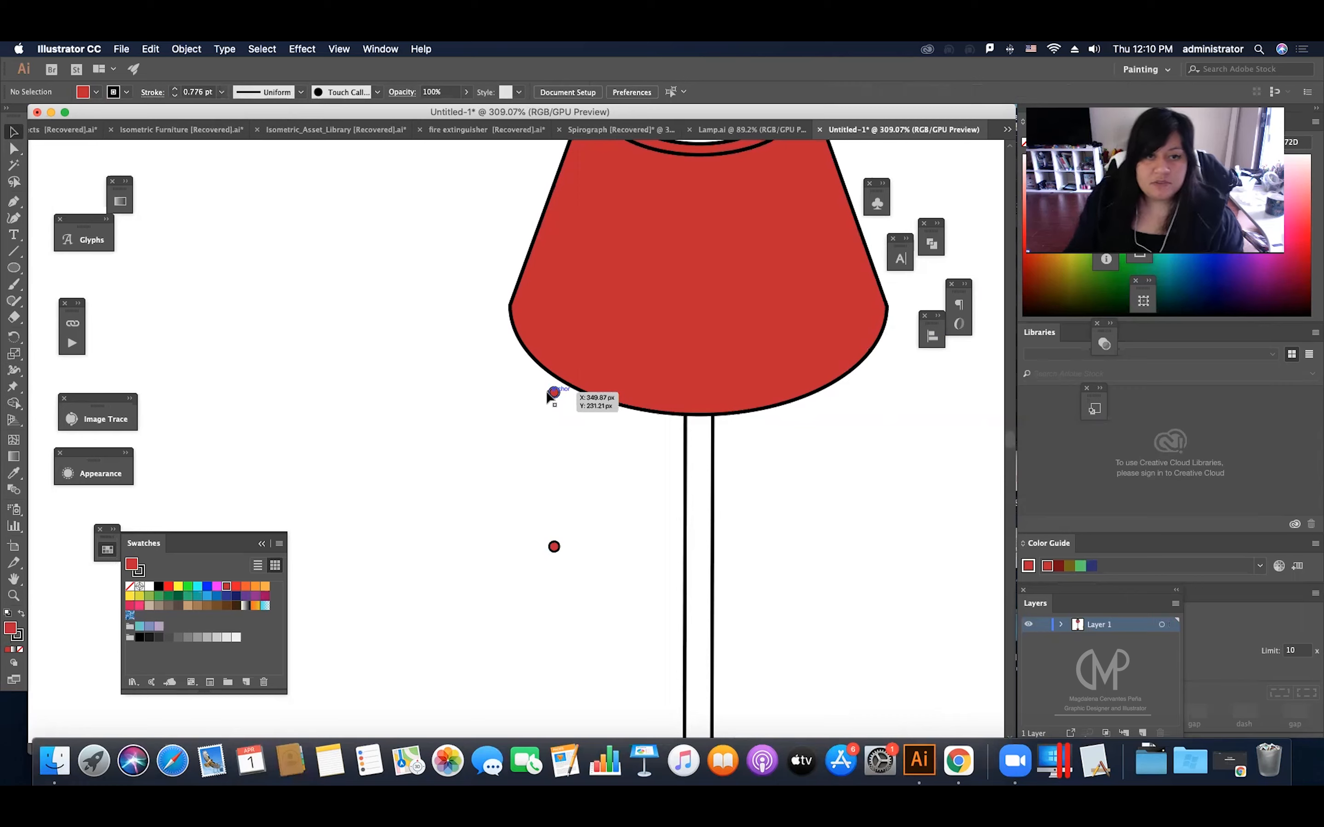
Step: Blend the two small circles into a vertical chain, with spacing set to 10 specified steps
{"action": "left_click", "coordinate": [20, 496]}
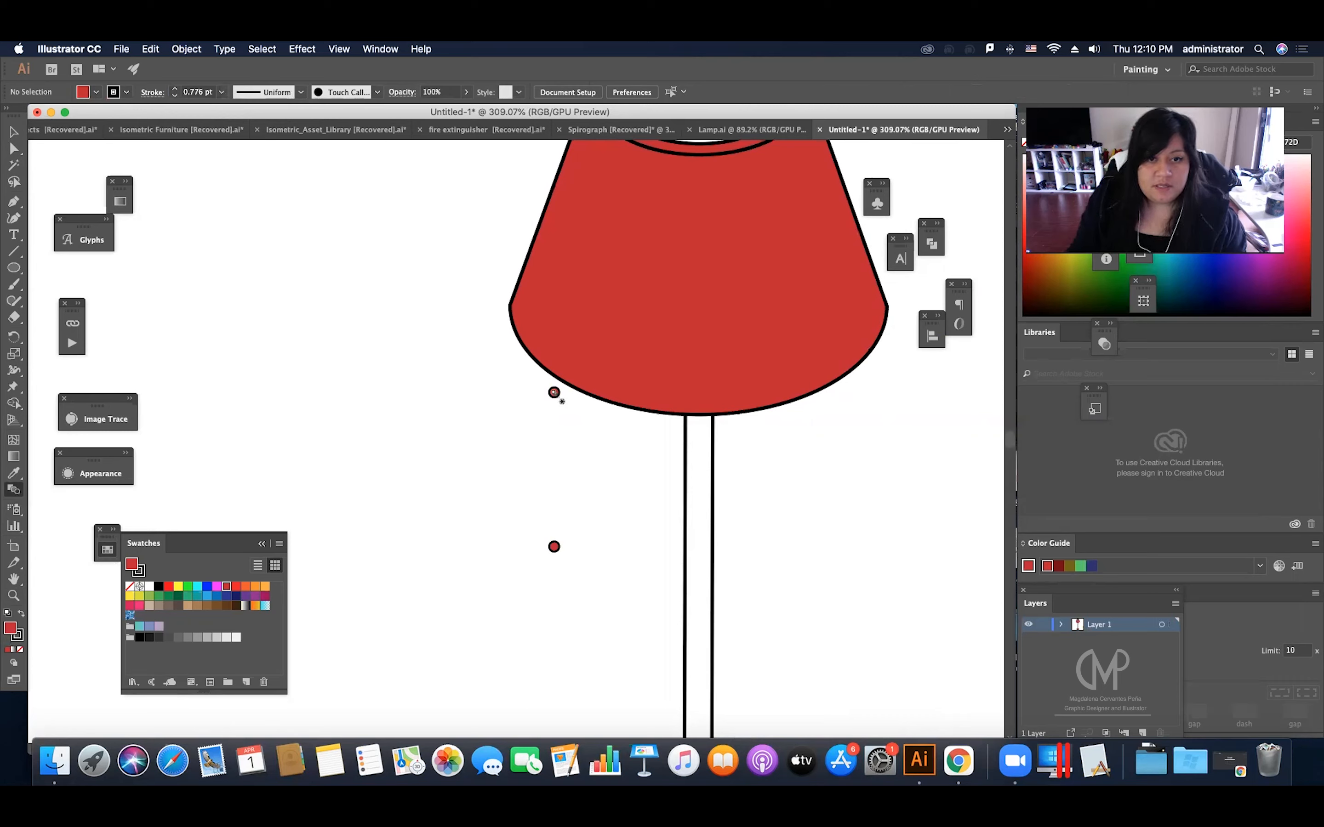
{"action": "left_click", "coordinate": [554, 547]}
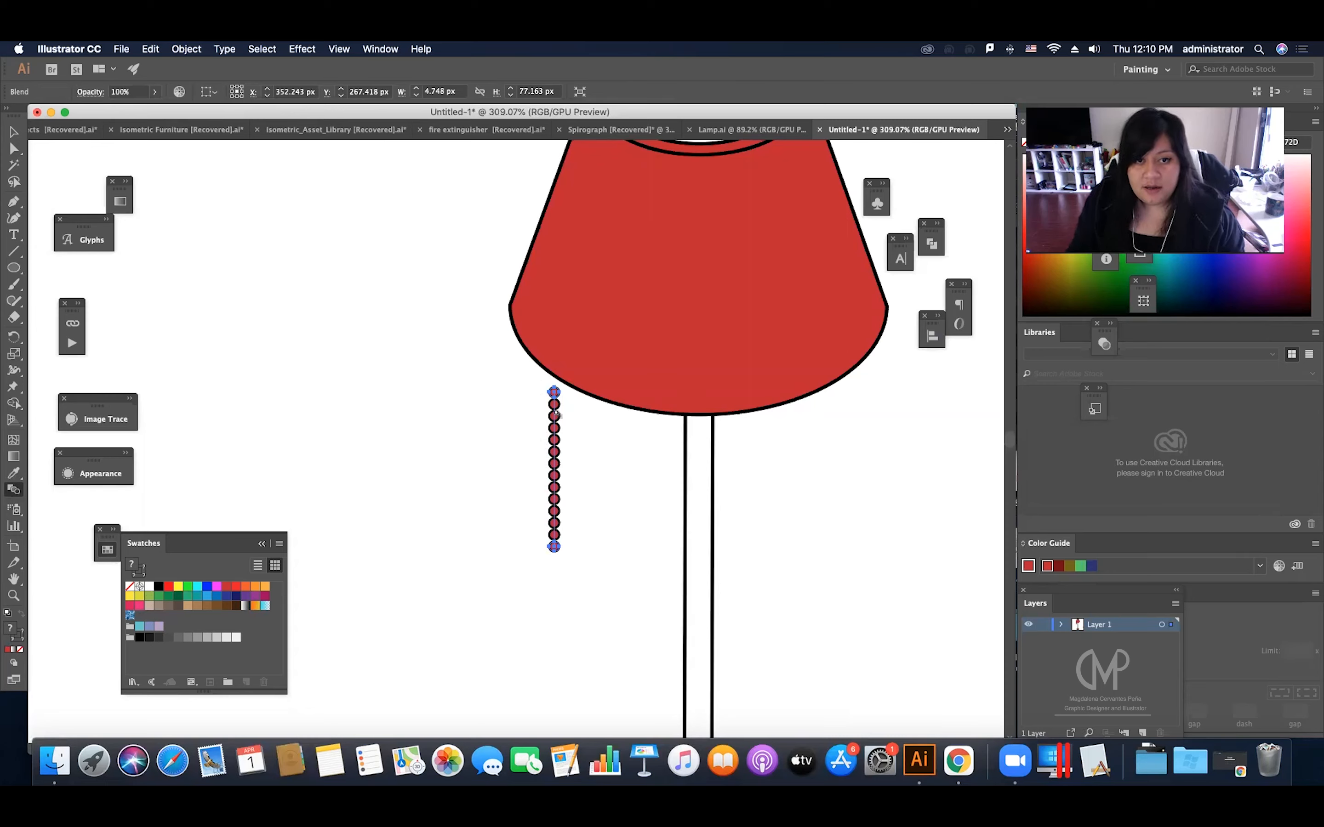
{"action": "double_click", "coordinate": [16, 494]}
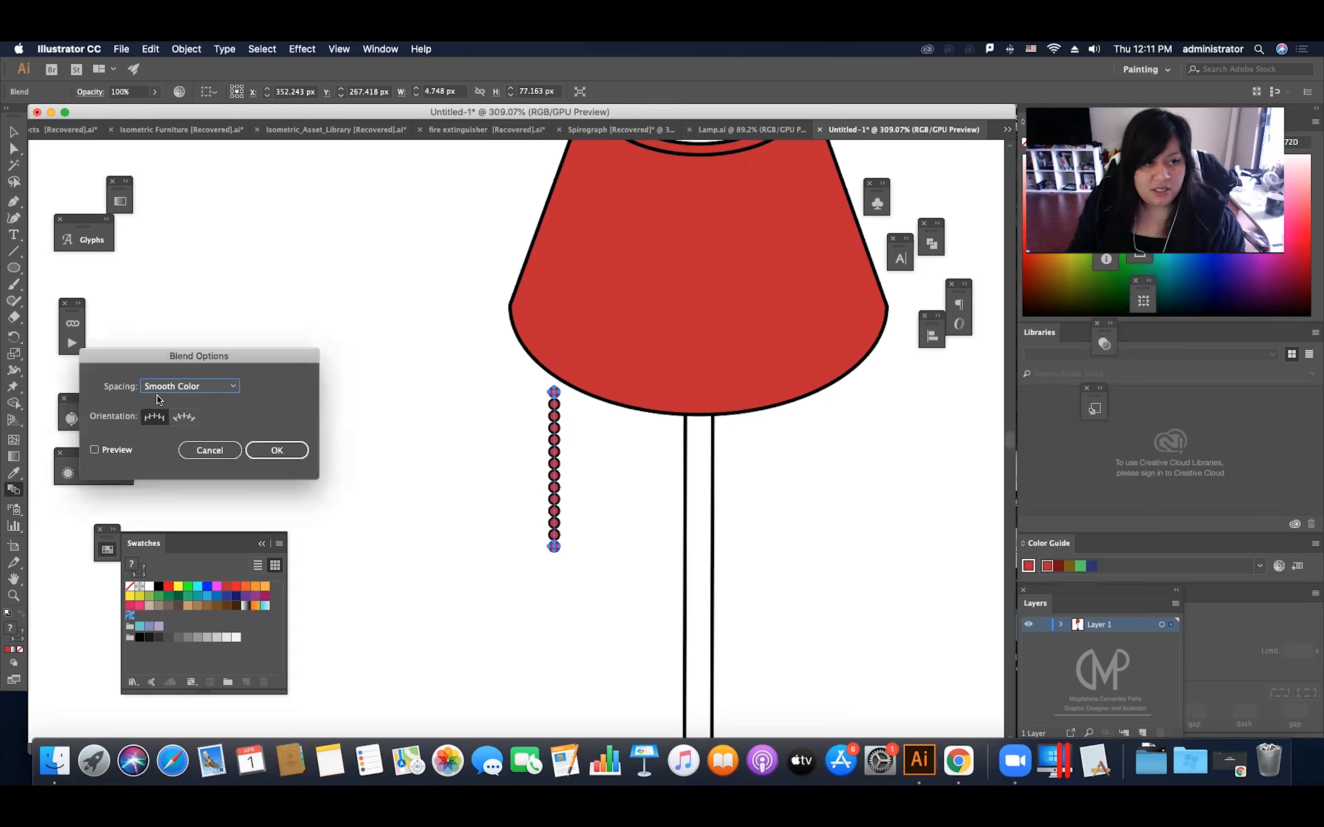
{"action": "left_click", "coordinate": [94, 451]}
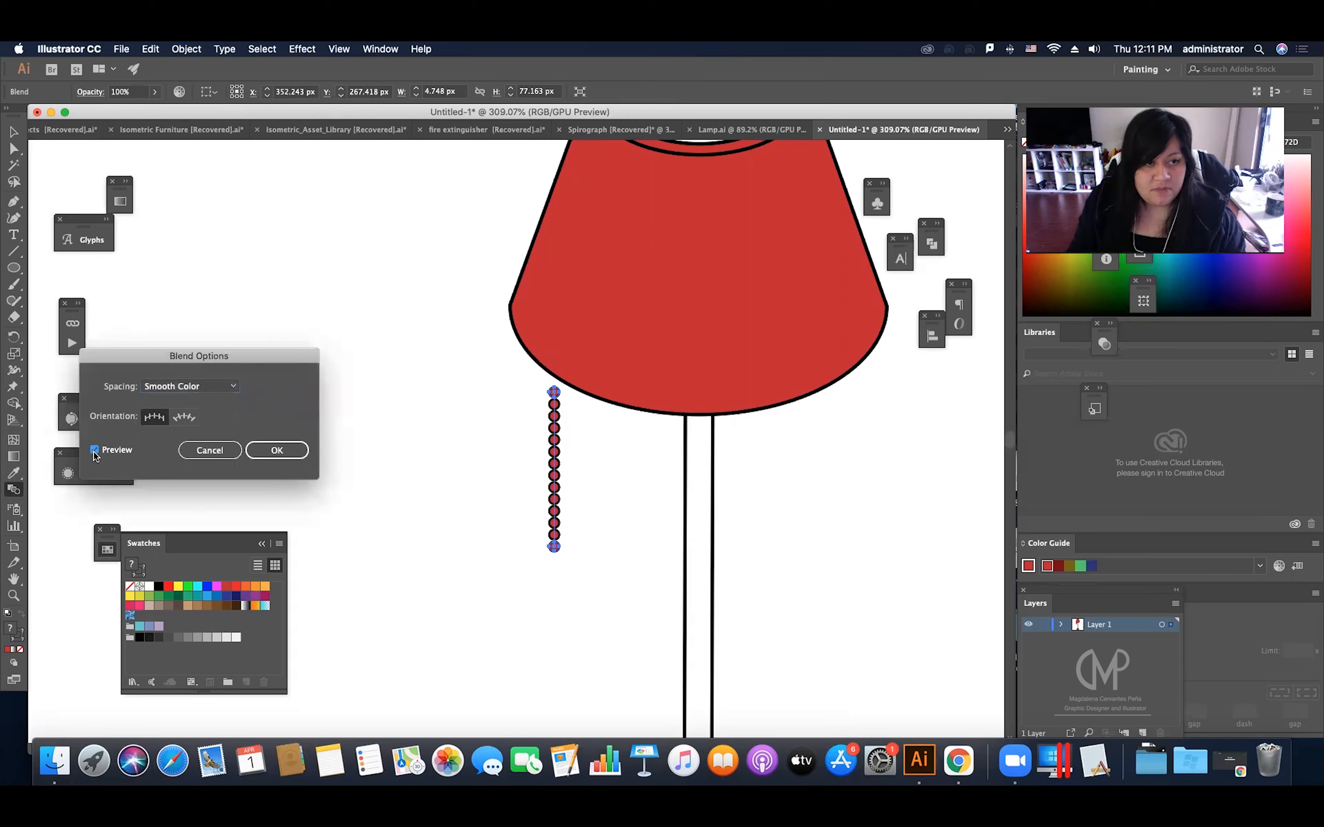
{"action": "left_click", "coordinate": [175, 387]}
{"action": "left_click", "coordinate": [172, 417]}
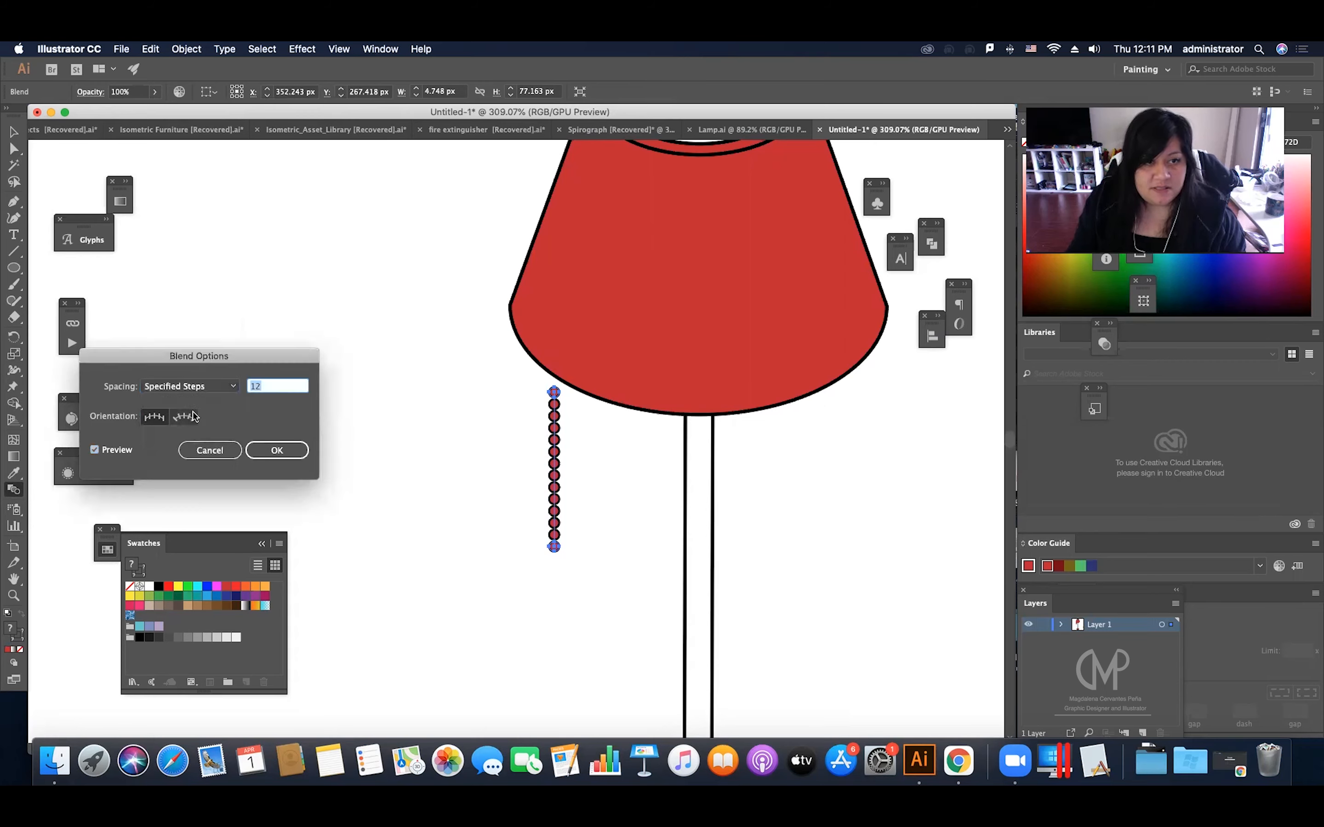
{"action": "key", "text": "Down"}
{"action": "key", "text": "Down"}
{"action": "key", "text": "Down"}
{"action": "key", "text": "Up"}
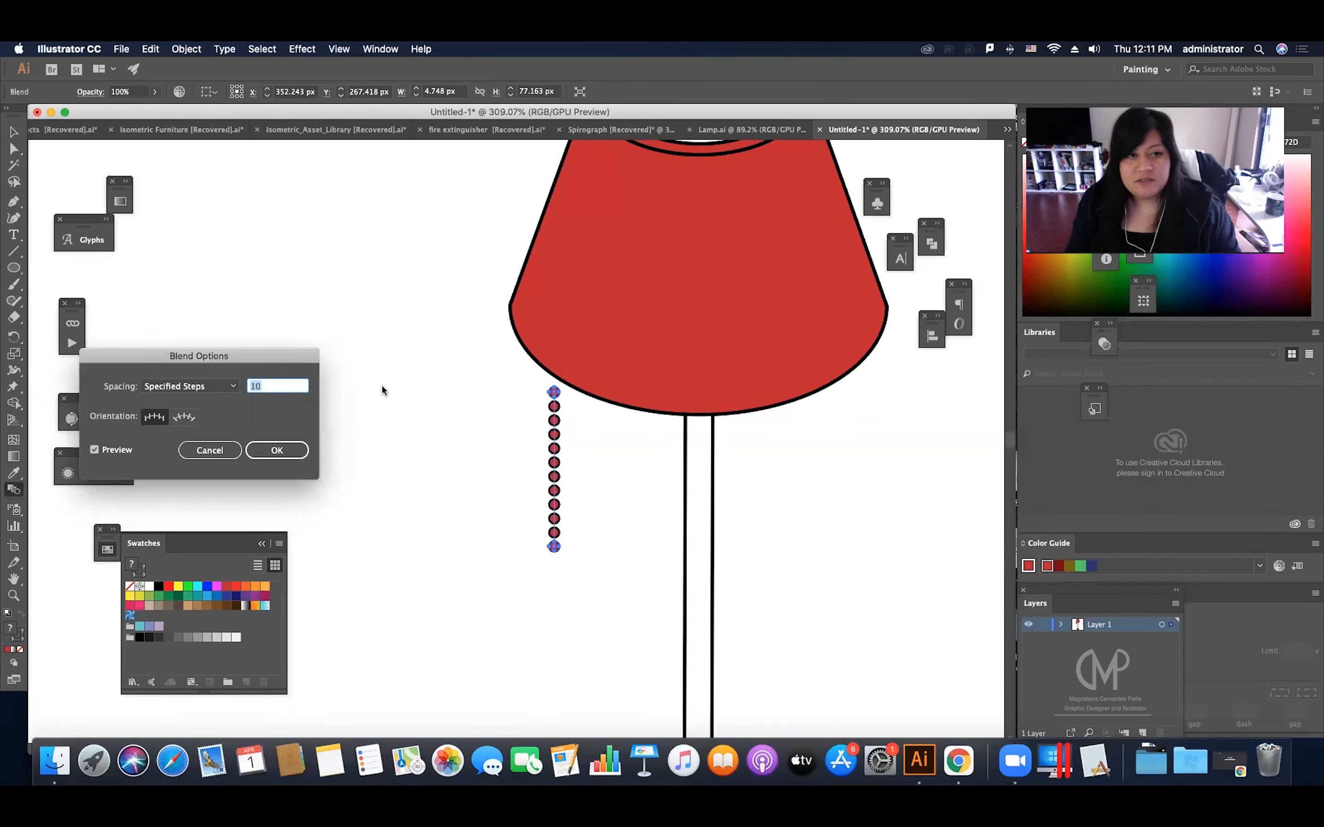
{"action": "left_click", "coordinate": [277, 449]}
{"action": "key", "text": "v"}
{"action": "left_click", "coordinate": [487, 445]}
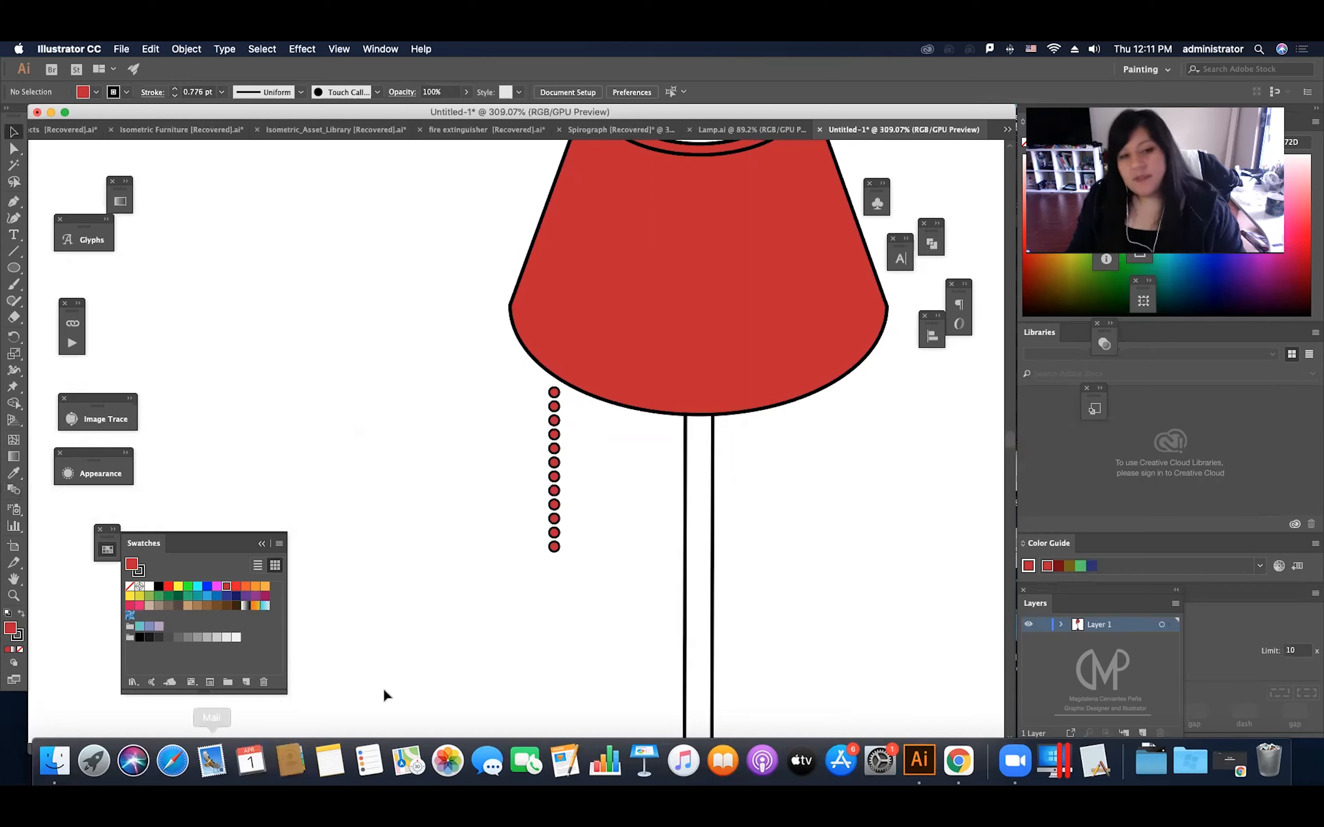
Step: Move the blended chain up slightly so its first bead meets the lampshade's lower edge
{"action": "left_click_drag", "start_coordinate": [556, 506], "coordinate": [559, 500]}
{"action": "left_click", "coordinate": [572, 500]}
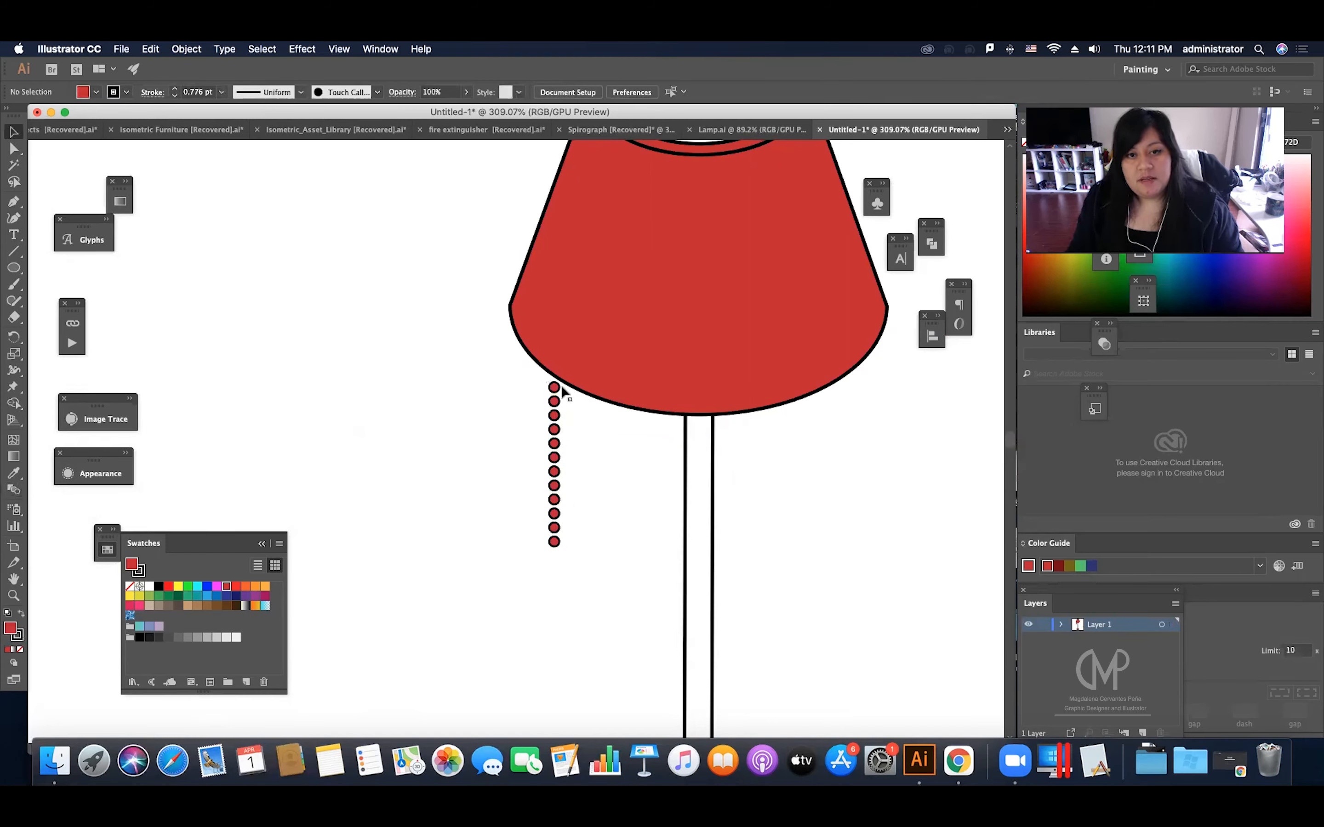
{"action": "scroll", "coordinate": [561, 386], "scroll_direction": "up", "scroll_amount": 2}
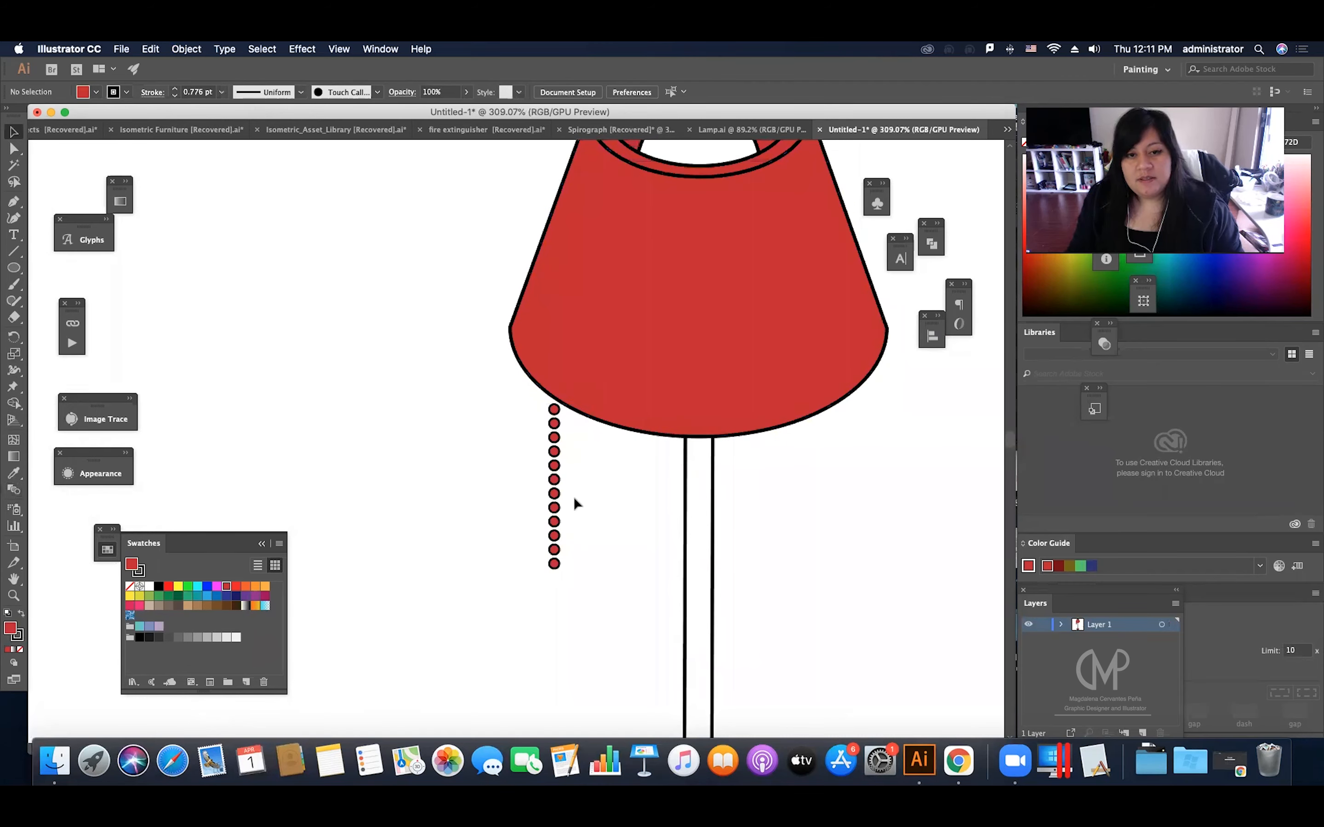
Step: Draw a red circle about 12.6 px wide just below the last bead and centre it under the chain
{"action": "scroll", "coordinate": [573, 497], "scroll_direction": "down", "scroll_amount": 3}
{"action": "scroll", "coordinate": [562, 497], "scroll_direction": "right", "scroll_amount": 3}
{"action": "key", "text": "z"}
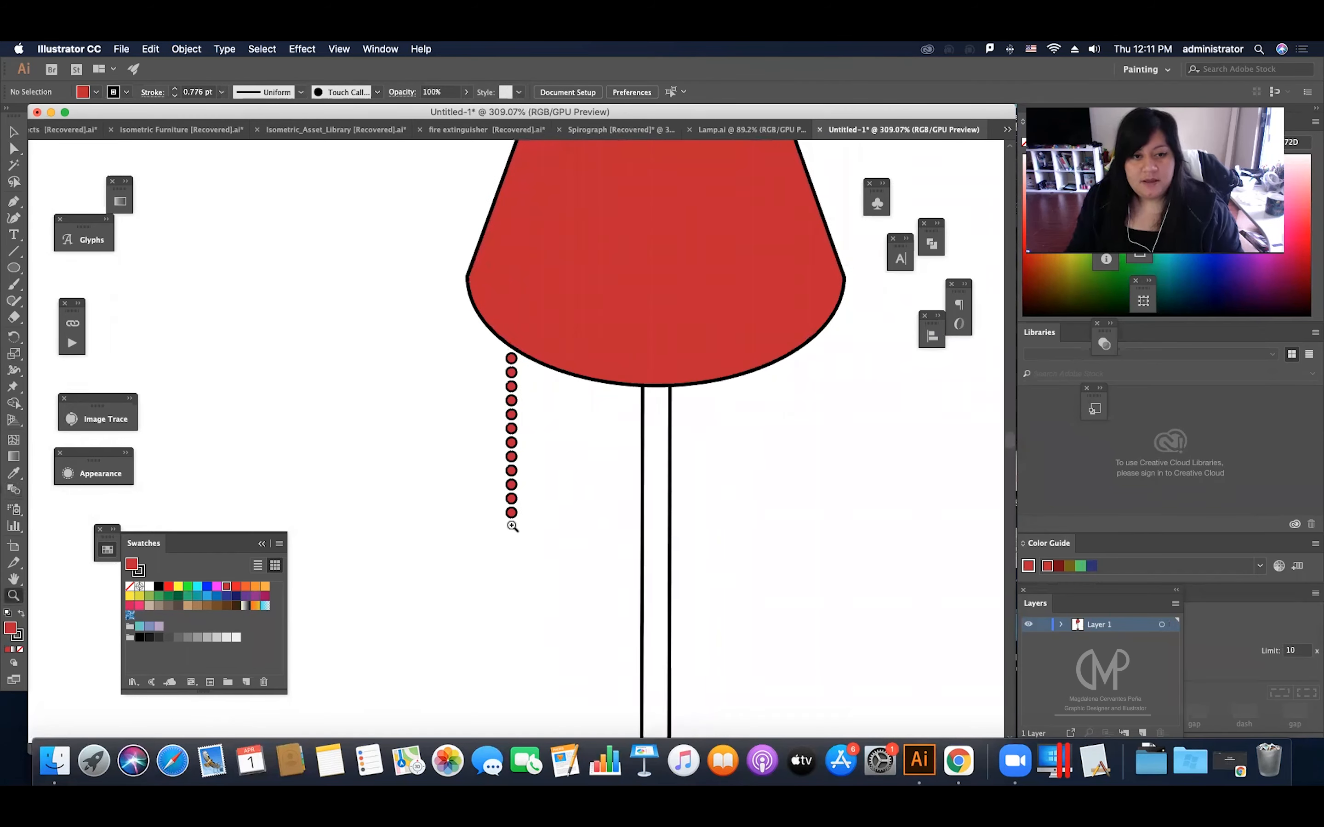
{"action": "left_click", "coordinate": [512, 527]}
{"action": "key", "text": "v"}
{"action": "scroll", "coordinate": [516, 534], "scroll_direction": "down", "scroll_amount": 2}
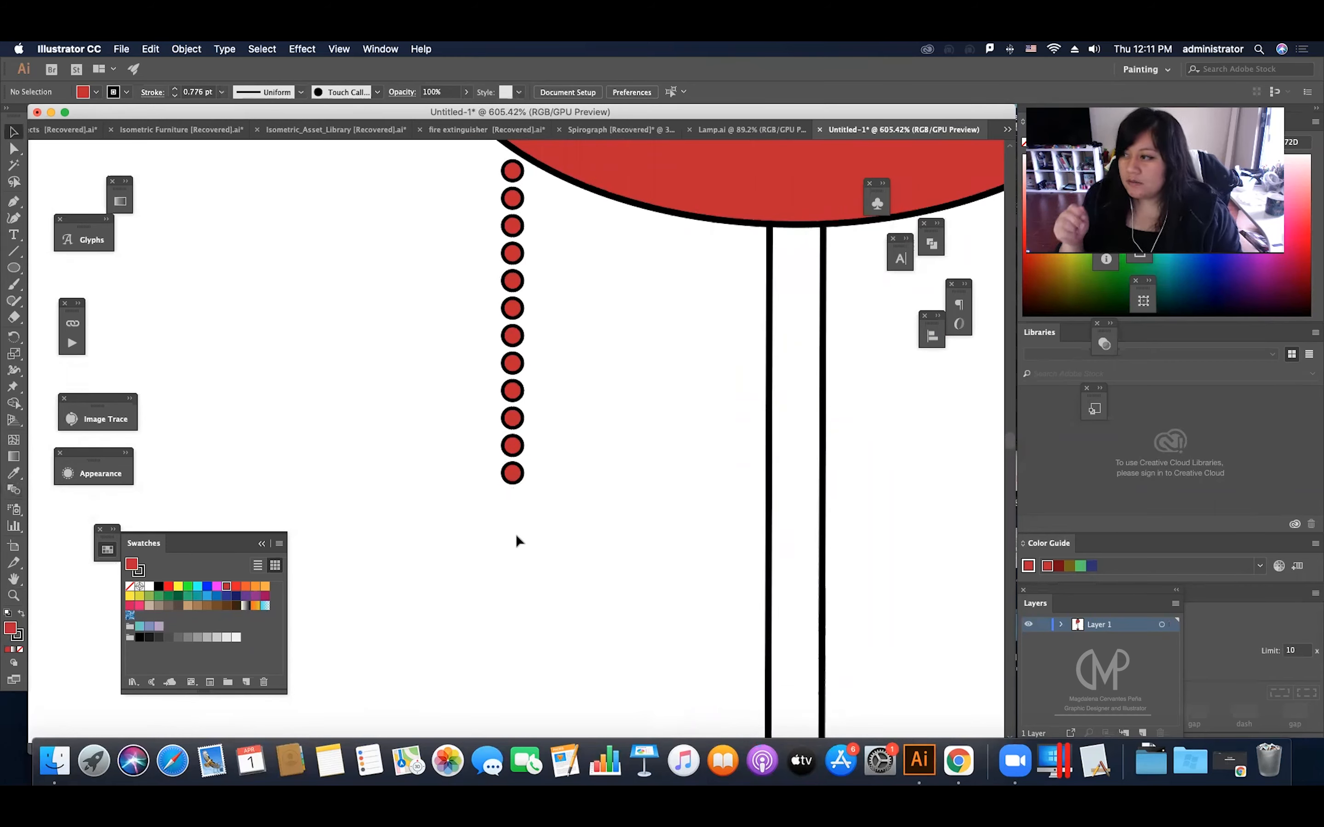
{"action": "left_click", "coordinate": [14, 268]}
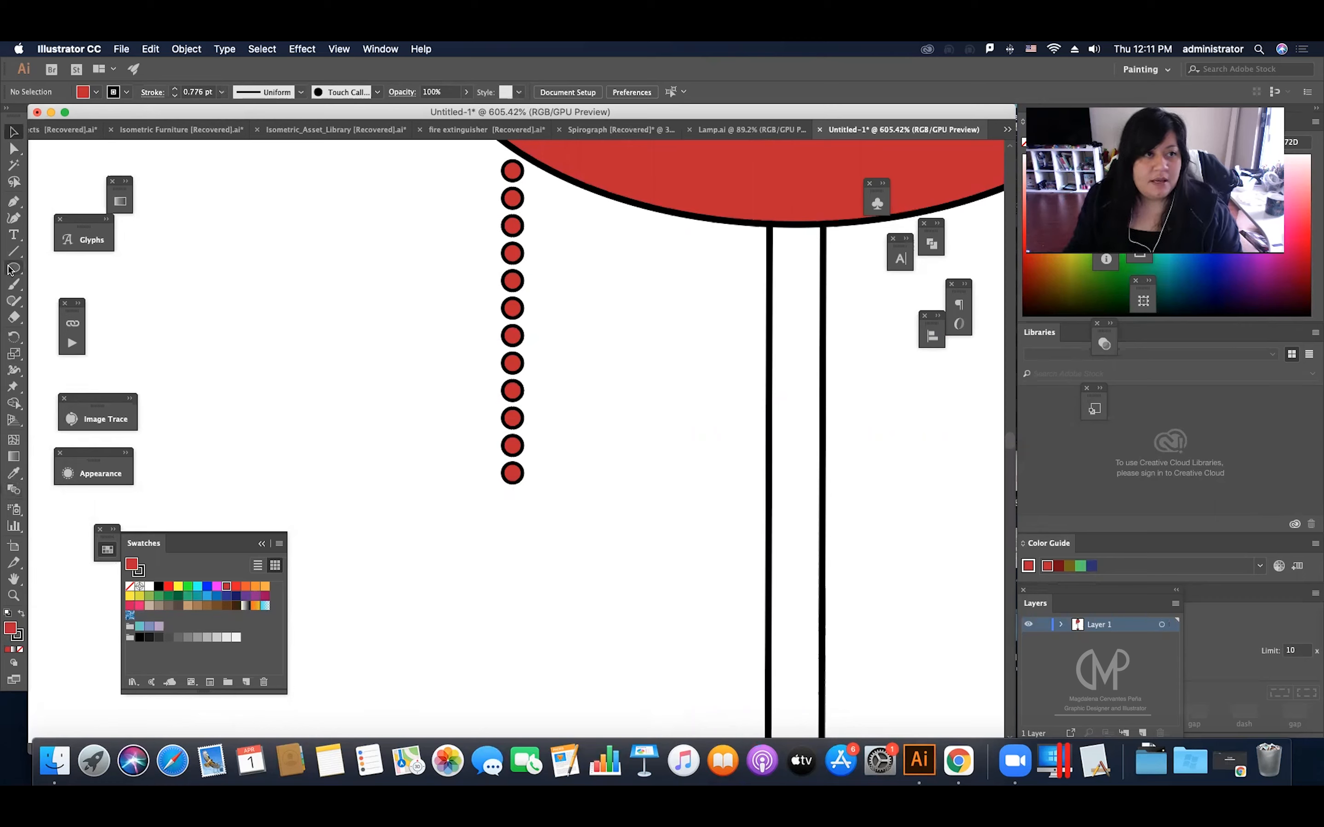
{"action": "left_click_drag", "start_coordinate": [493, 503], "coordinate": [530, 518]}
{"action": "key", "text": "v"}
{"action": "left_click", "coordinate": [567, 499]}
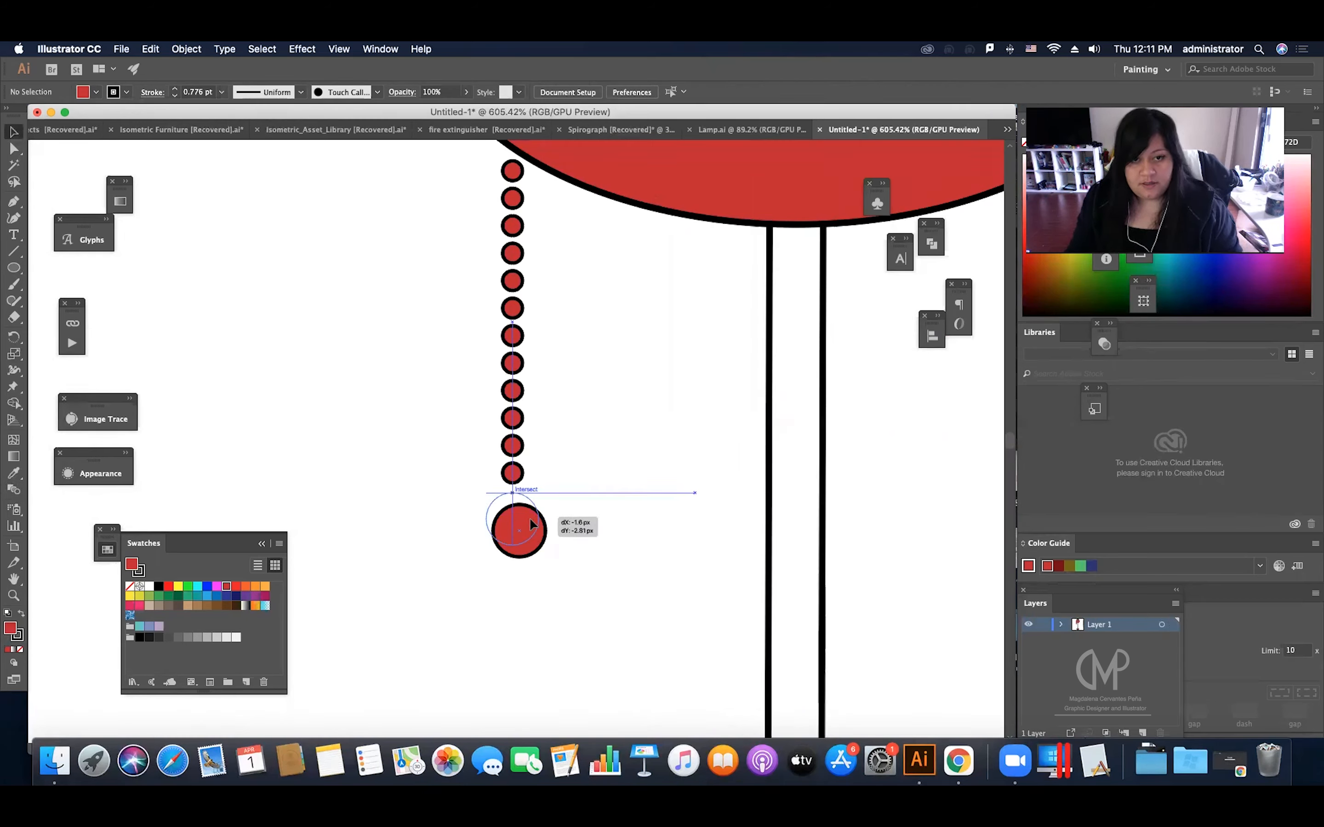
{"action": "left_click_drag", "start_coordinate": [530, 519], "coordinate": [529, 518]}
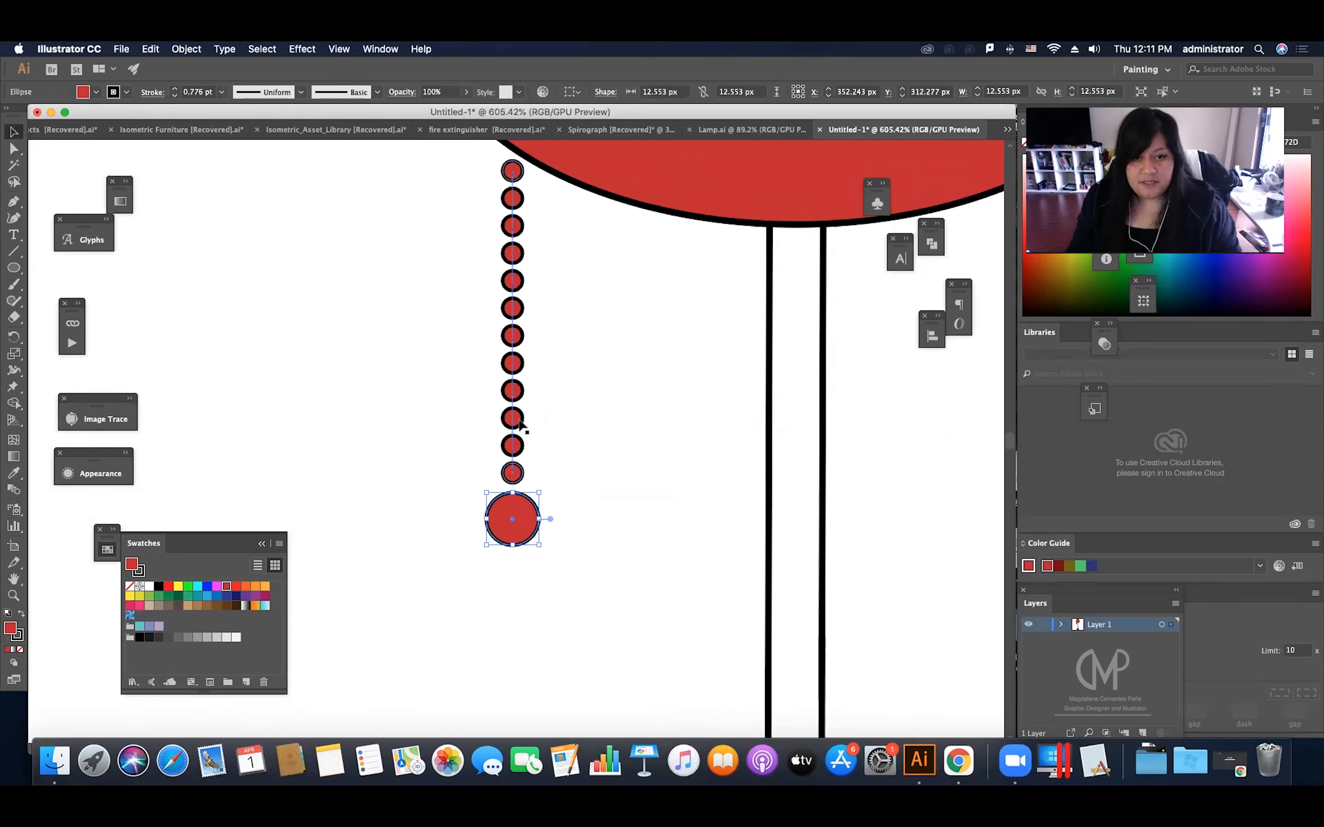
{"action": "left_click_drag", "start_coordinate": [567, 396], "coordinate": [481, 529]}
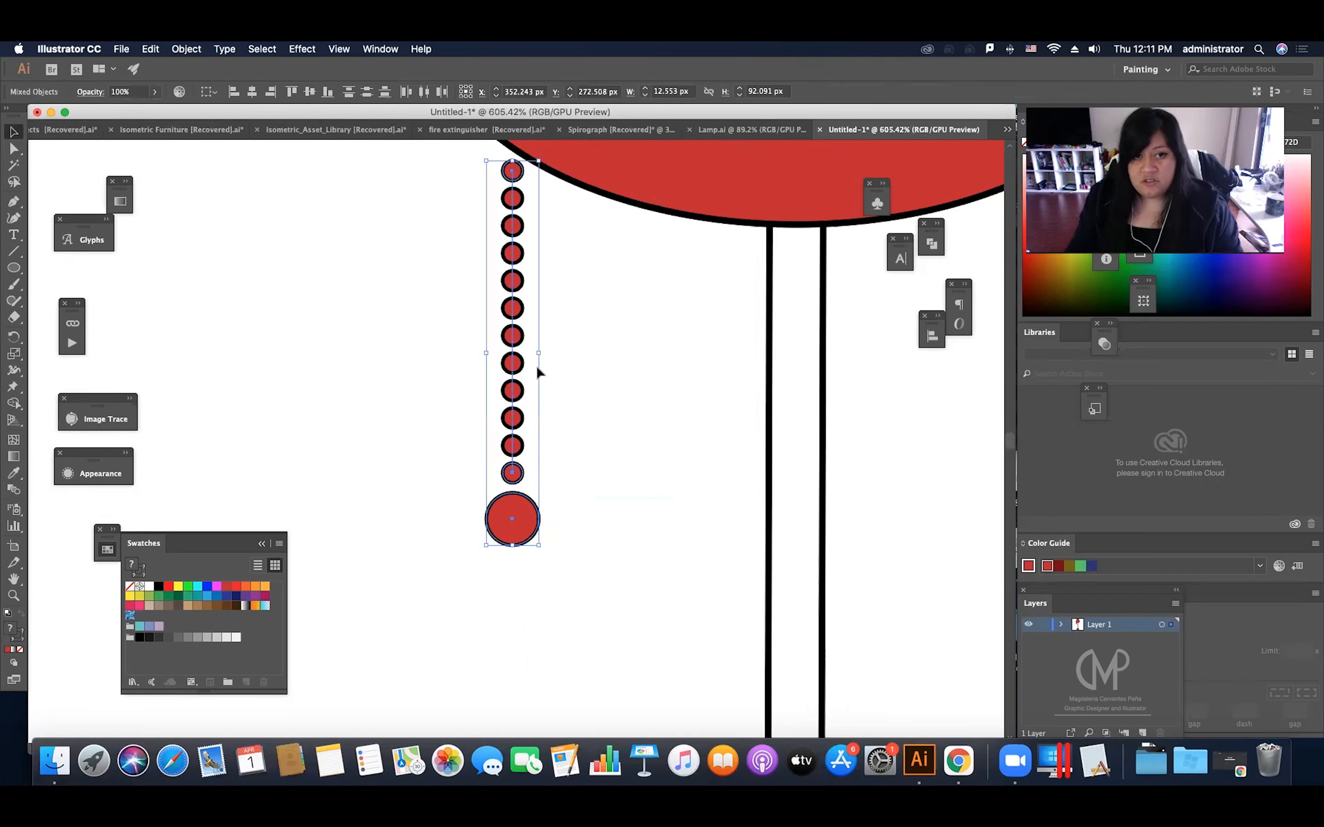
{"action": "left_click_drag", "start_coordinate": [524, 439], "coordinate": [447, 534]}
{"action": "key", "text": "super+z"}
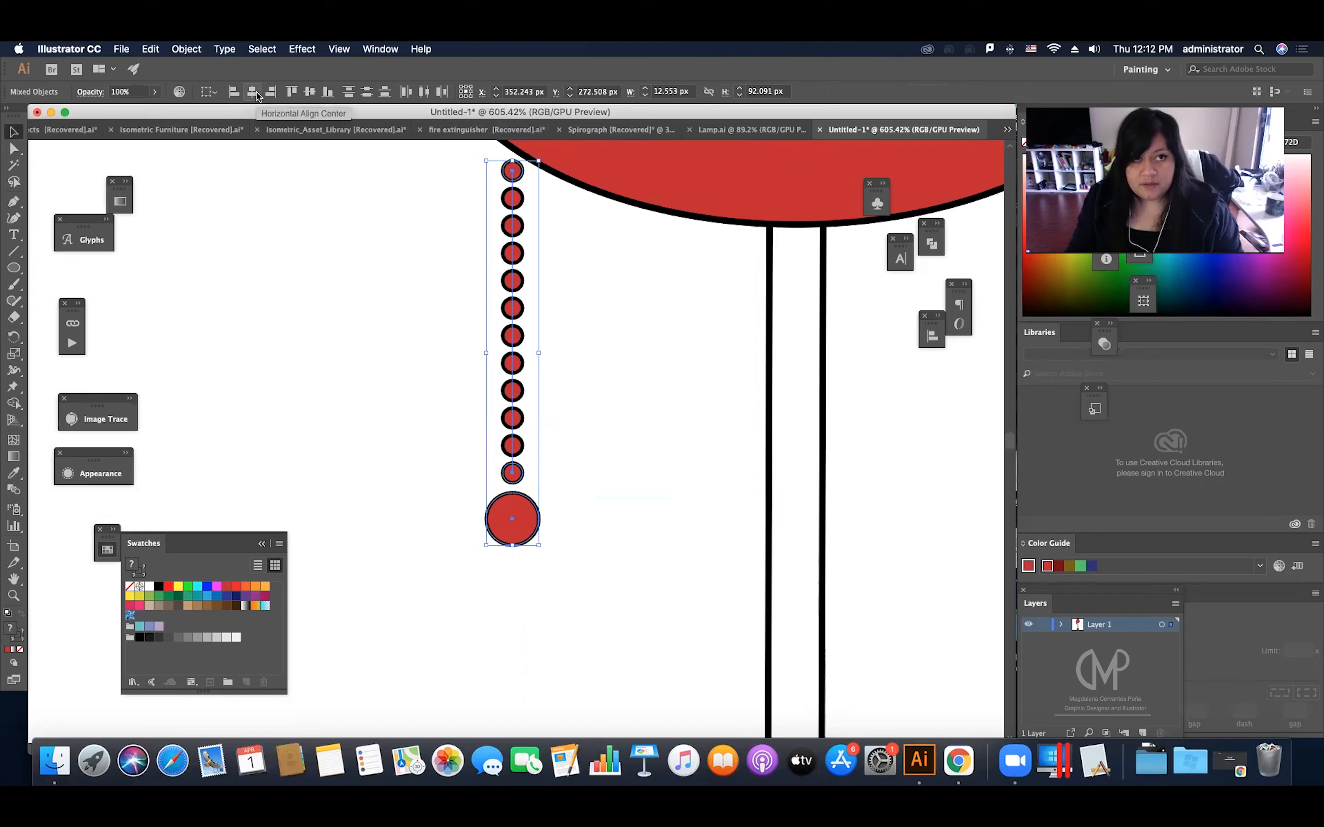
{"action": "left_click", "coordinate": [470, 543]}
{"action": "left_click", "coordinate": [505, 520]}
{"action": "left_click", "coordinate": [193, 302]}
Step: Draw a rectangle about 20.5 by 10.7 px covering the lower part of the large circle below the chain
{"action": "left_click_drag", "start_coordinate": [18, 272], "coordinate": [82, 267]}
{"action": "left_click_drag", "start_coordinate": [472, 527], "coordinate": [558, 572]}
{"action": "key", "text": "v"}
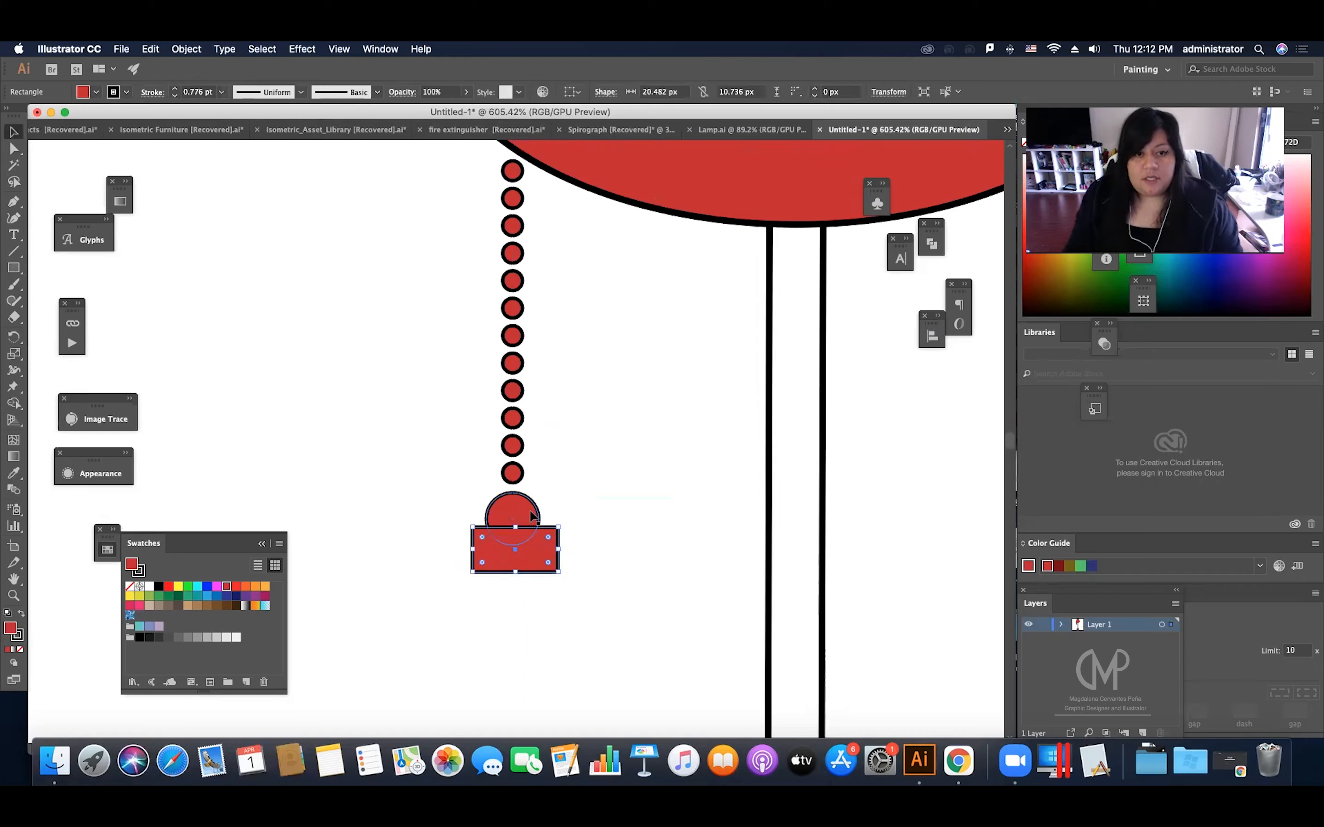
Step: Remove the rectangle and the part of the circle it overlaps with the Shape Builder, leaving a dome-shaped pull
{"action": "left_click_drag", "start_coordinate": [559, 502], "coordinate": [529, 541]}
{"action": "key", "text": "shift+m"}
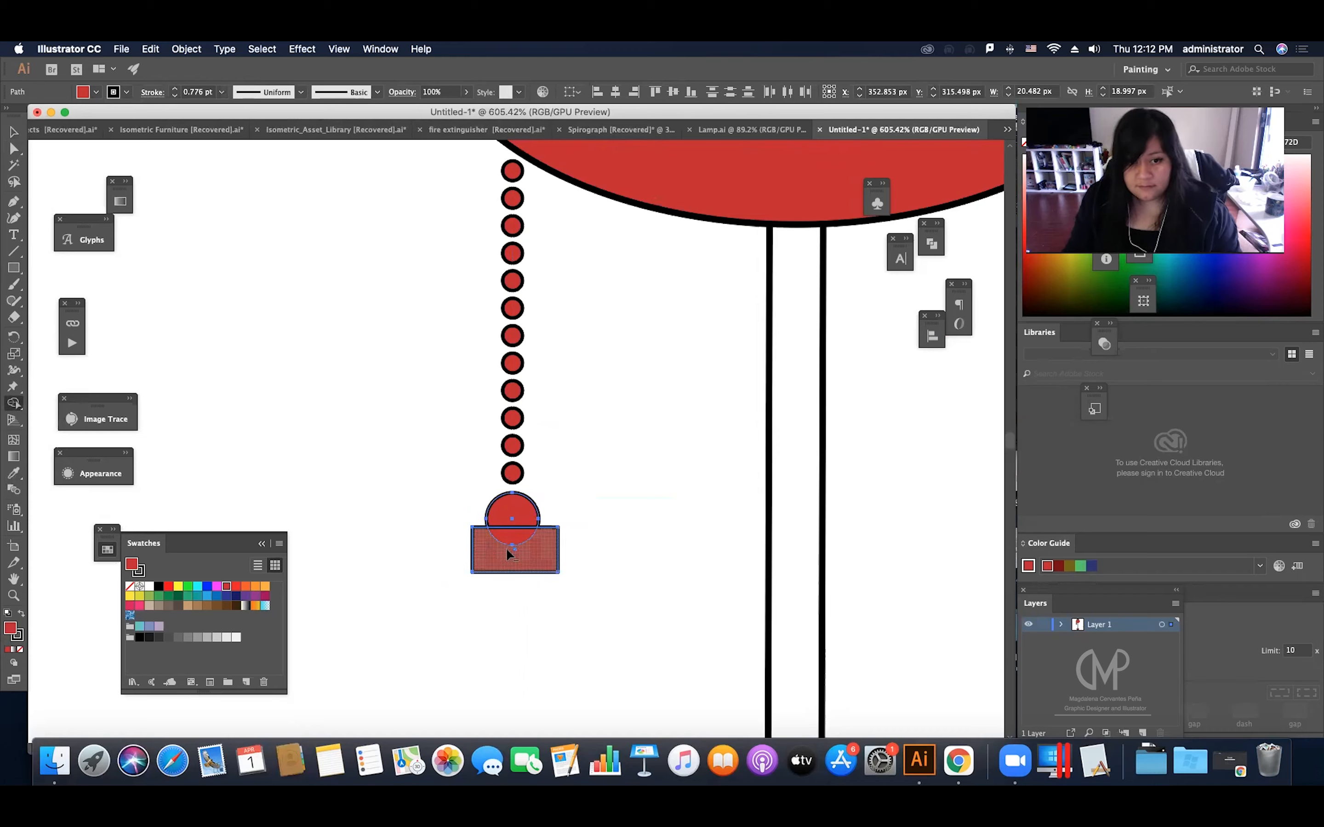
{"action": "left_click", "coordinate": [513, 563], "text": "alt"}
{"action": "left_click", "coordinate": [512, 539], "text": "alt"}
{"action": "key", "text": "v"}
{"action": "left_click", "coordinate": [622, 487]}
Step: Examine the whole lamp with its pull chain, pole and base on the artboard
{"action": "key", "text": "z"}
{"action": "left_click_drag", "start_coordinate": [590, 500], "coordinate": [304, 644]}
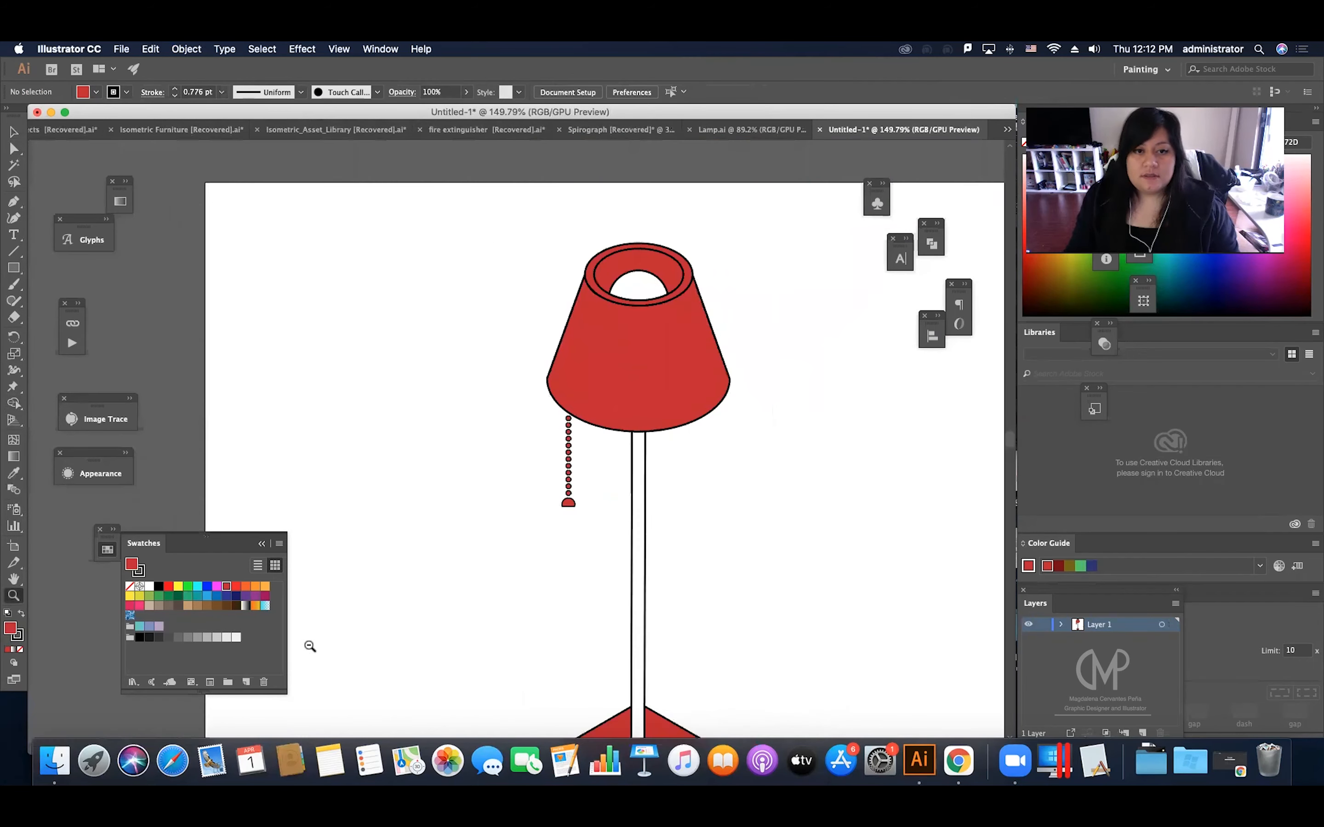
{"action": "scroll", "coordinate": [532, 567], "scroll_direction": "down", "scroll_amount": 3}
{"action": "scroll", "coordinate": [532, 567], "scroll_direction": "right", "scroll_amount": 3}
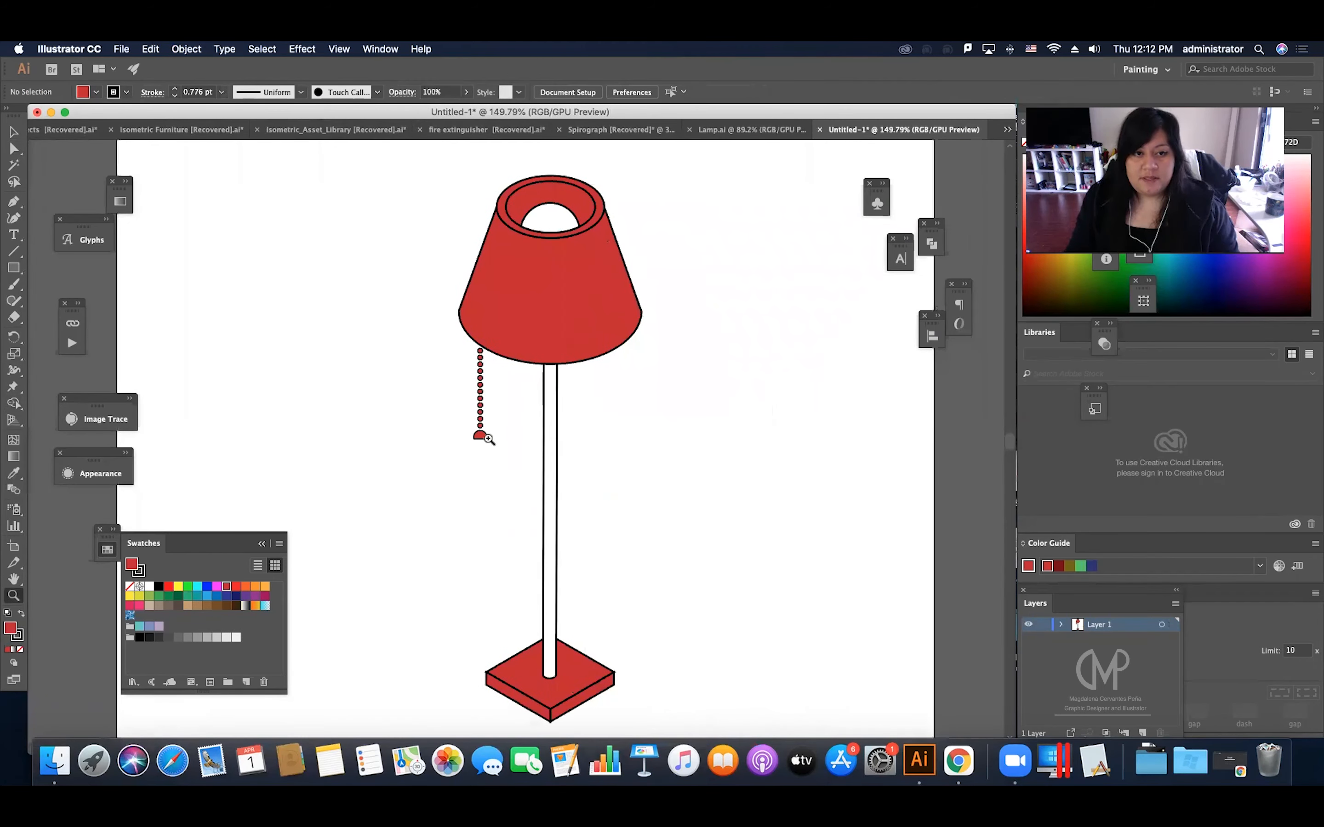
{"action": "left_click_drag", "start_coordinate": [494, 437], "coordinate": [507, 465]}
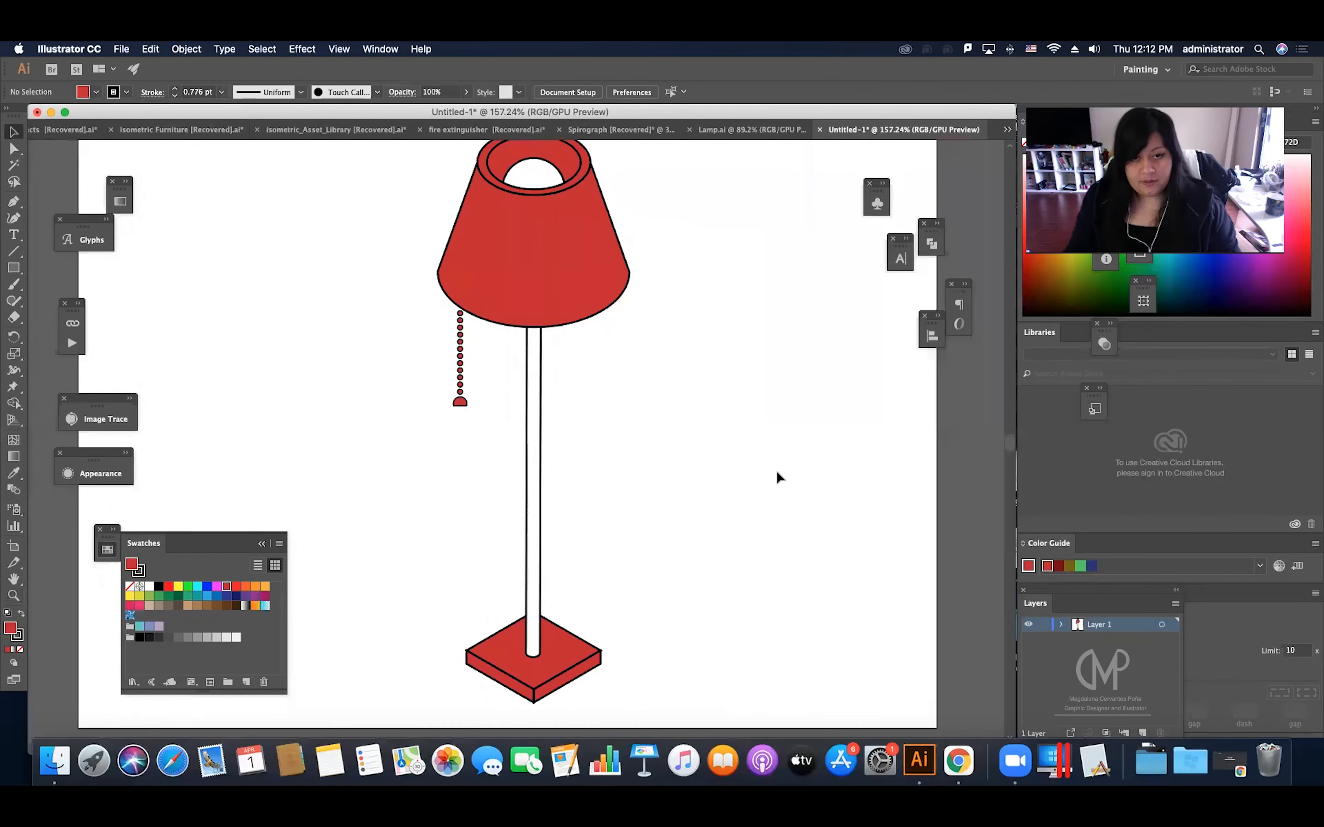
{"action": "left_click_drag", "start_coordinate": [760, 473], "coordinate": [635, 446]}
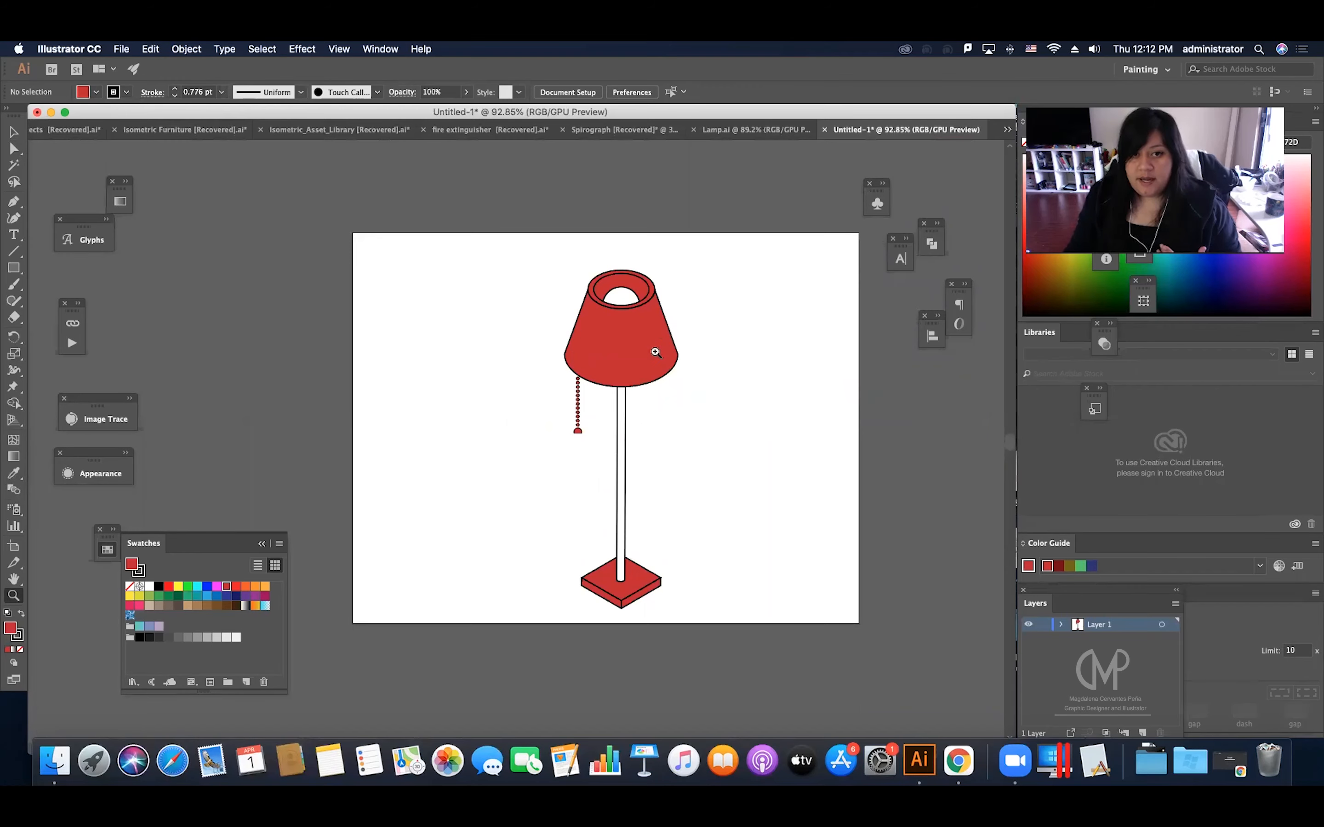
{"action": "left_click_drag", "start_coordinate": [665, 368], "coordinate": [757, 384]}
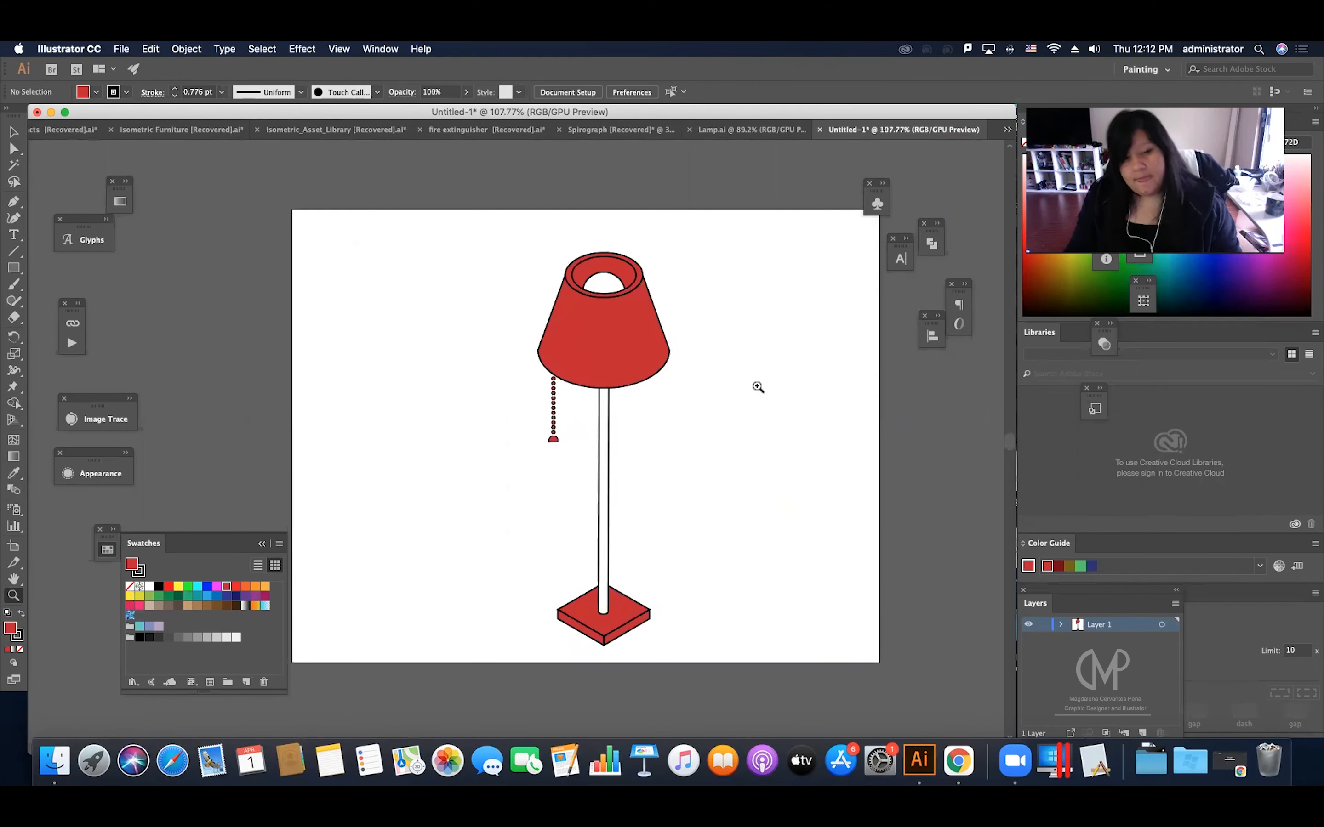
{"action": "scroll", "coordinate": [756, 384], "scroll_direction": "right", "scroll_amount": 3}
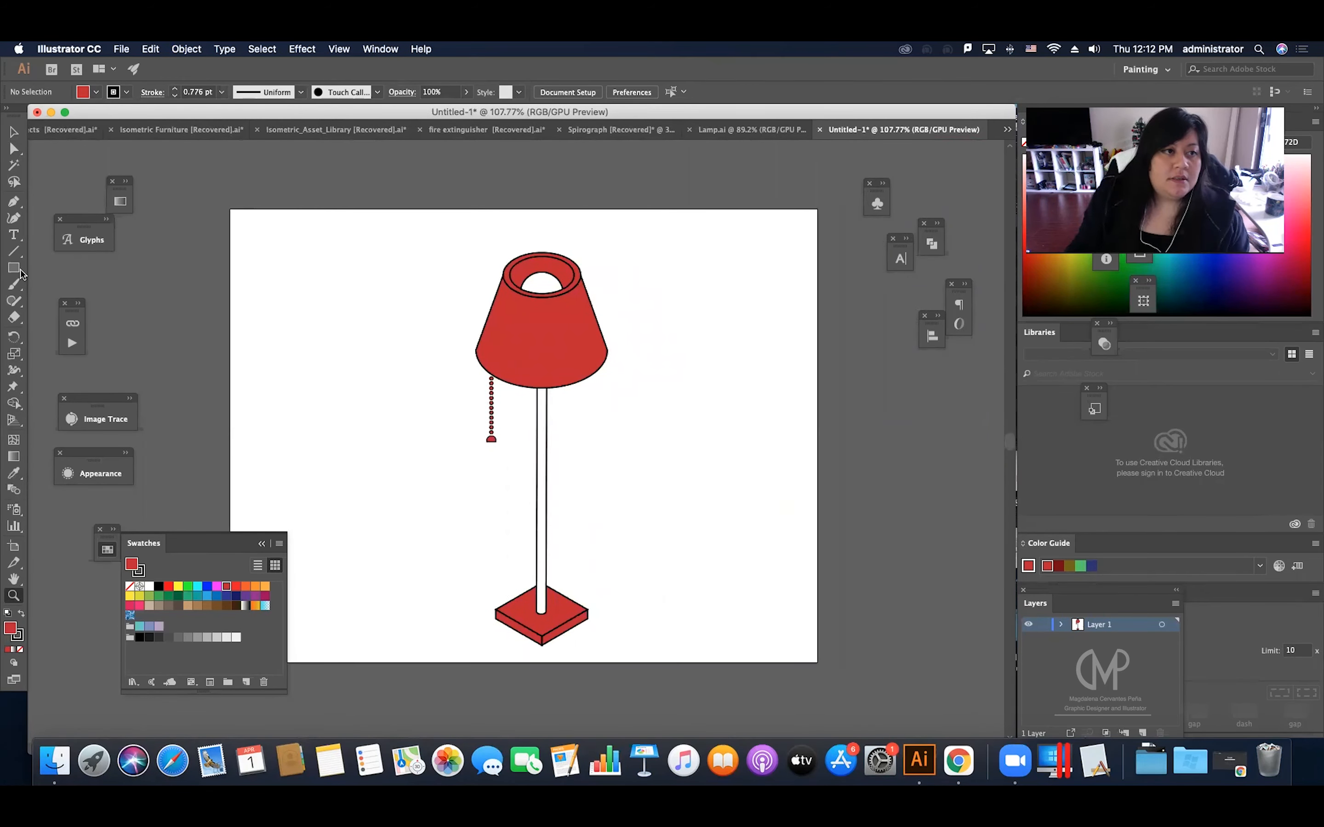
Step: Draw a white-filled circle about 45 px wide in the empty area beside the lampshade
{"action": "left_click_drag", "start_coordinate": [21, 274], "coordinate": [82, 301]}
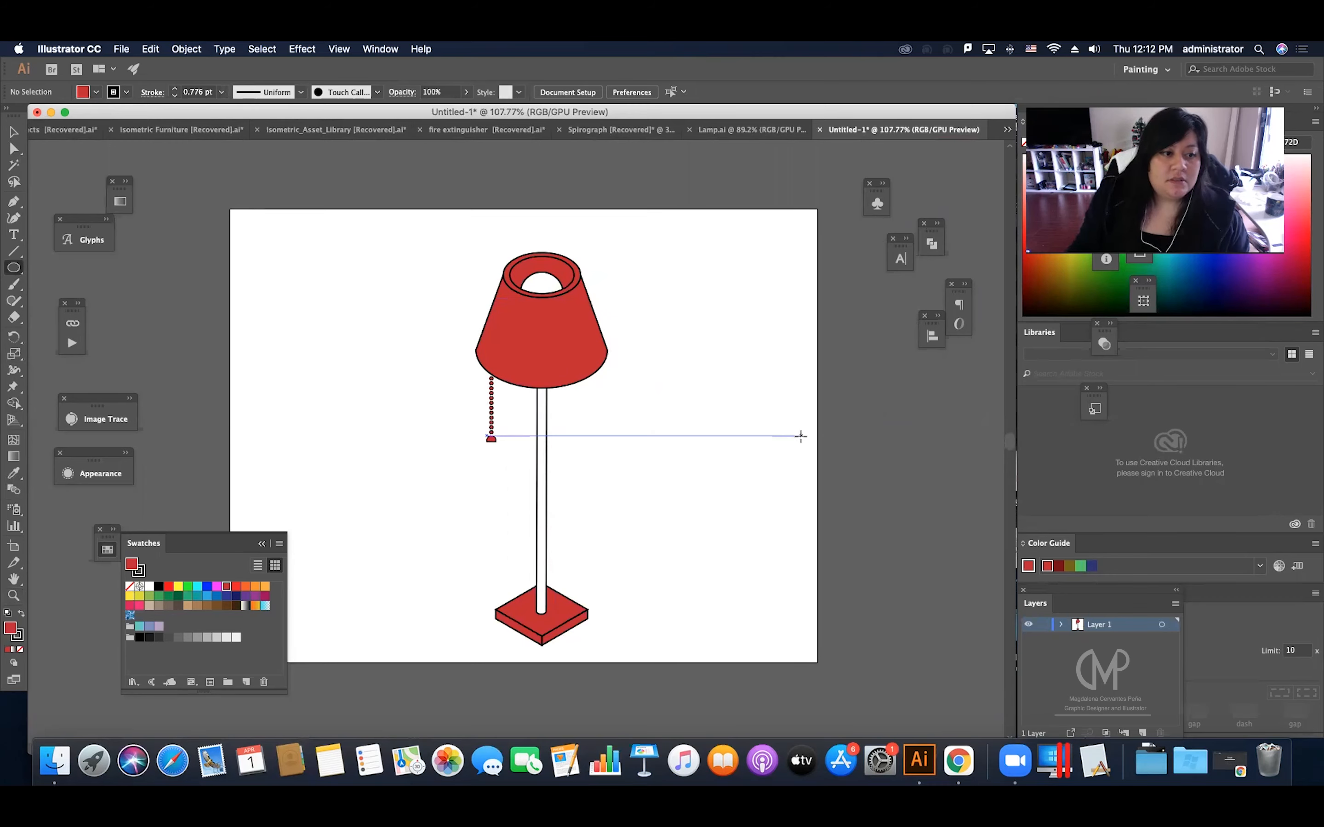
{"action": "left_click", "coordinate": [149, 587]}
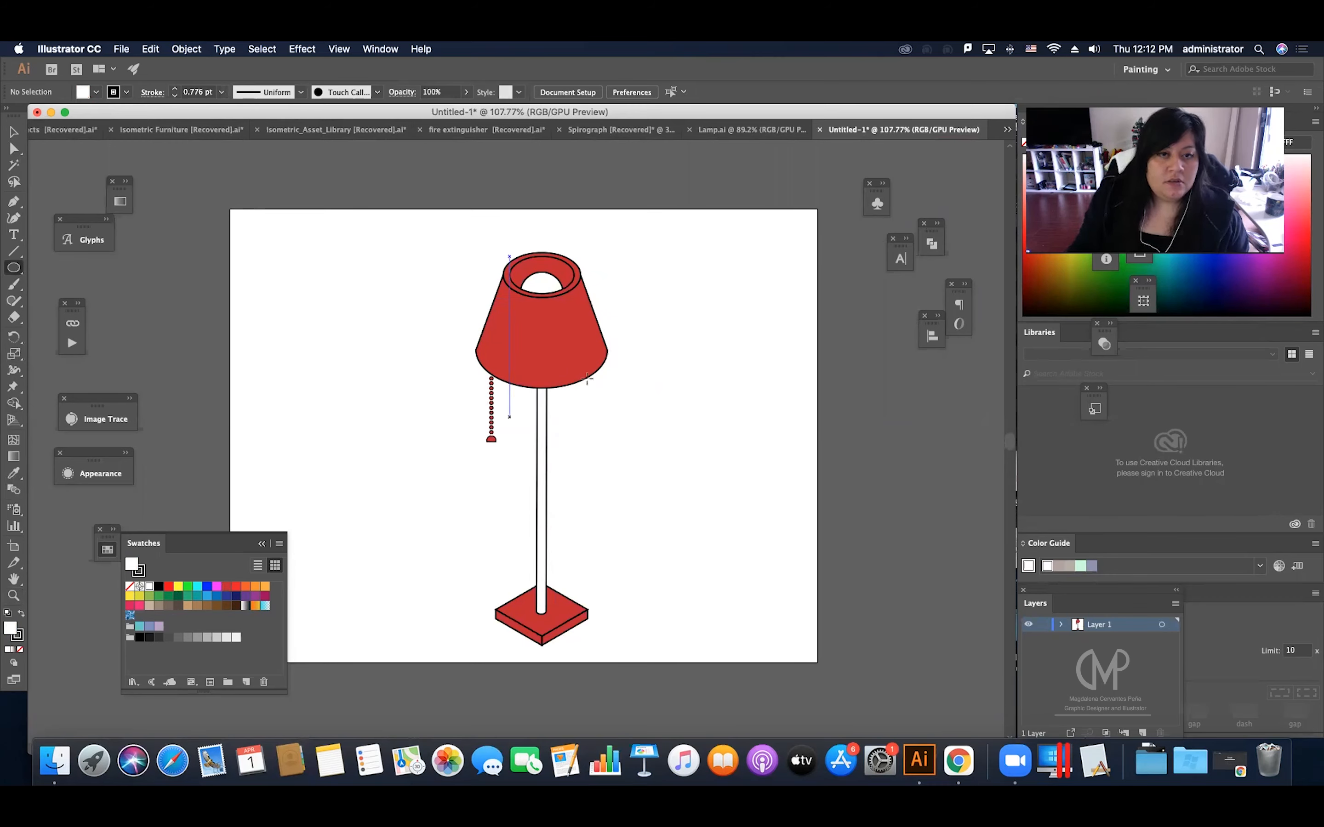
{"action": "scroll", "coordinate": [656, 299], "scroll_direction": "right", "scroll_amount": 3}
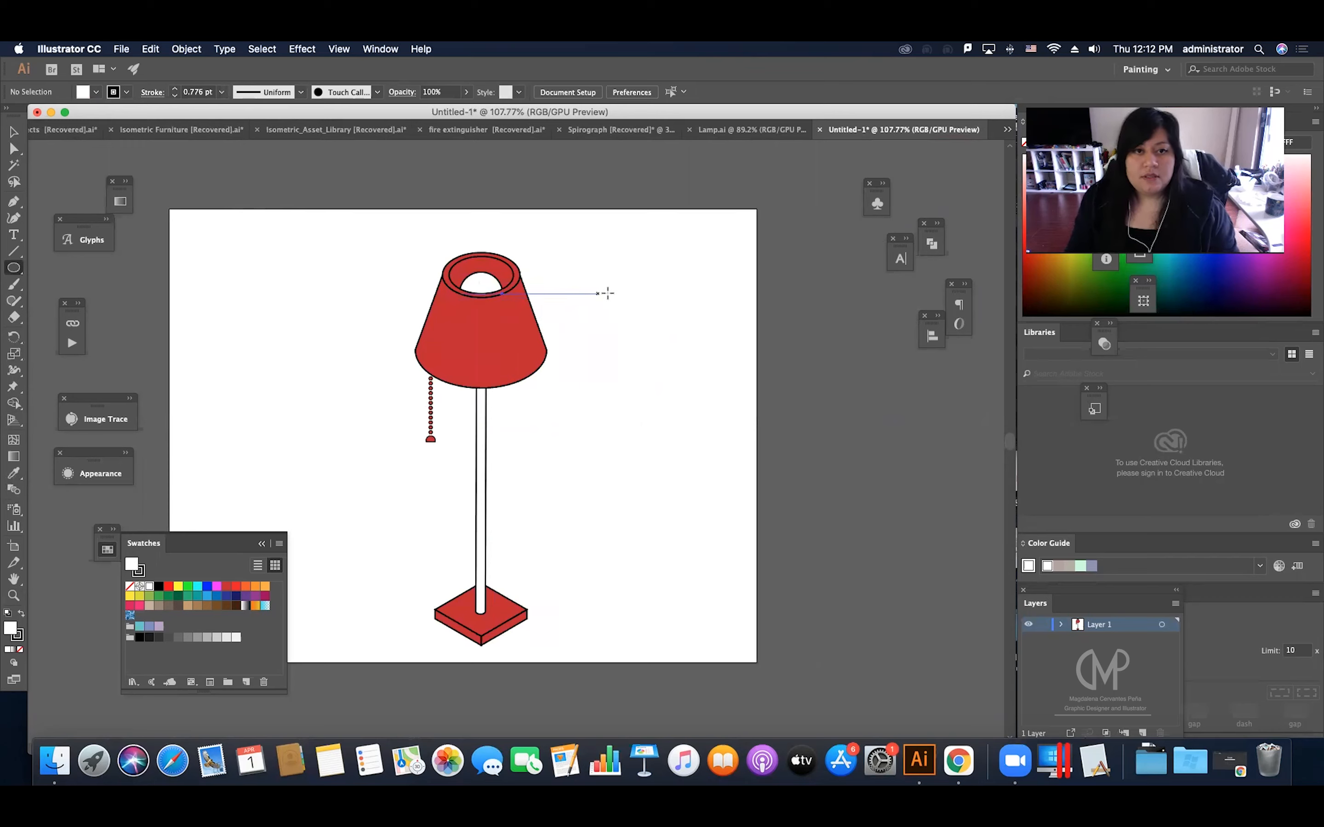
{"action": "scroll", "coordinate": [624, 295], "scroll_direction": "right", "scroll_amount": 3}
{"action": "left_click_drag", "start_coordinate": [547, 284], "coordinate": [574, 316]}
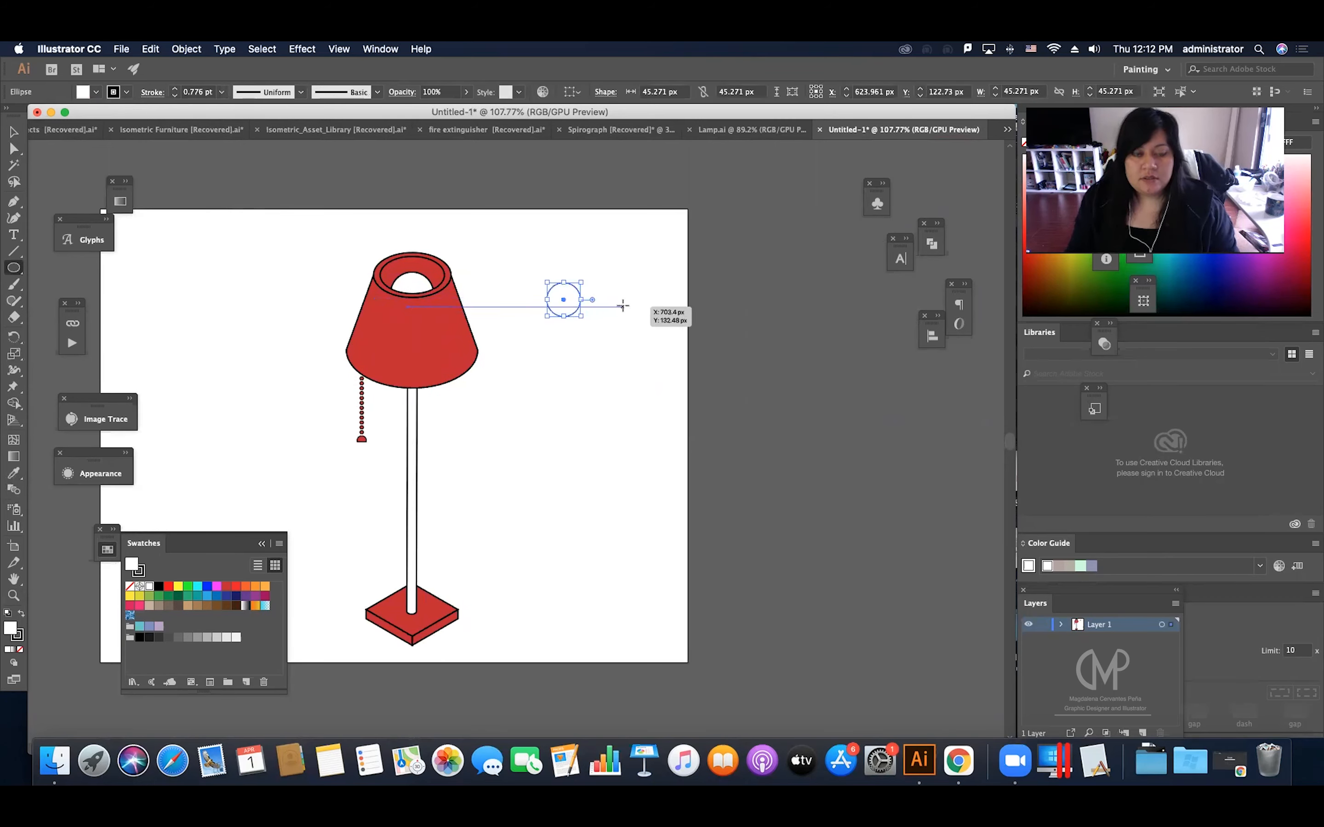
{"action": "key", "text": "v"}
{"action": "left_click", "coordinate": [617, 302]}
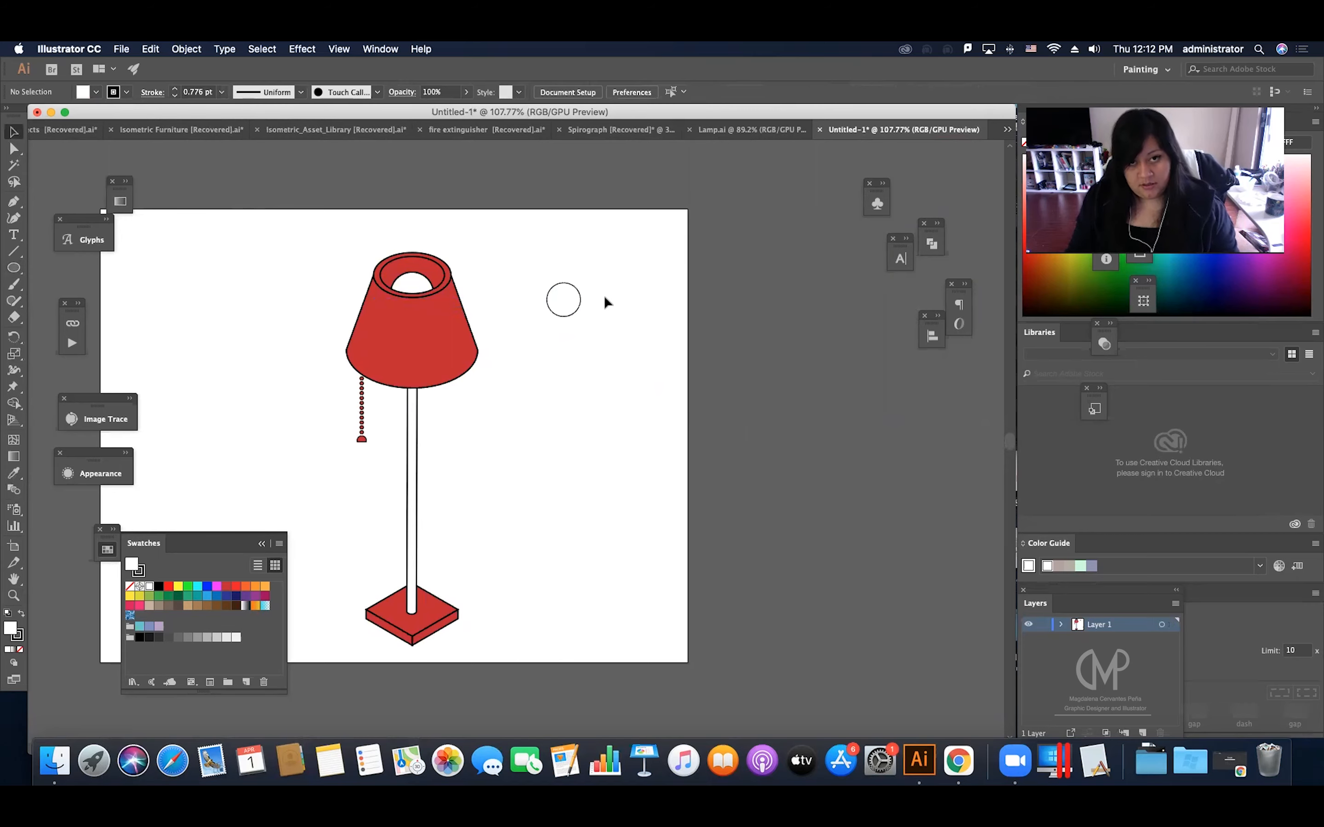
Step: Duplicate the white circle horizontally away from the lamp, about 62 px from the original
{"action": "left_click", "coordinate": [581, 302]}
{"action": "key", "text": "z"}
{"action": "left_click_drag", "start_coordinate": [598, 326], "coordinate": [610, 340]}
{"action": "key", "text": "v"}
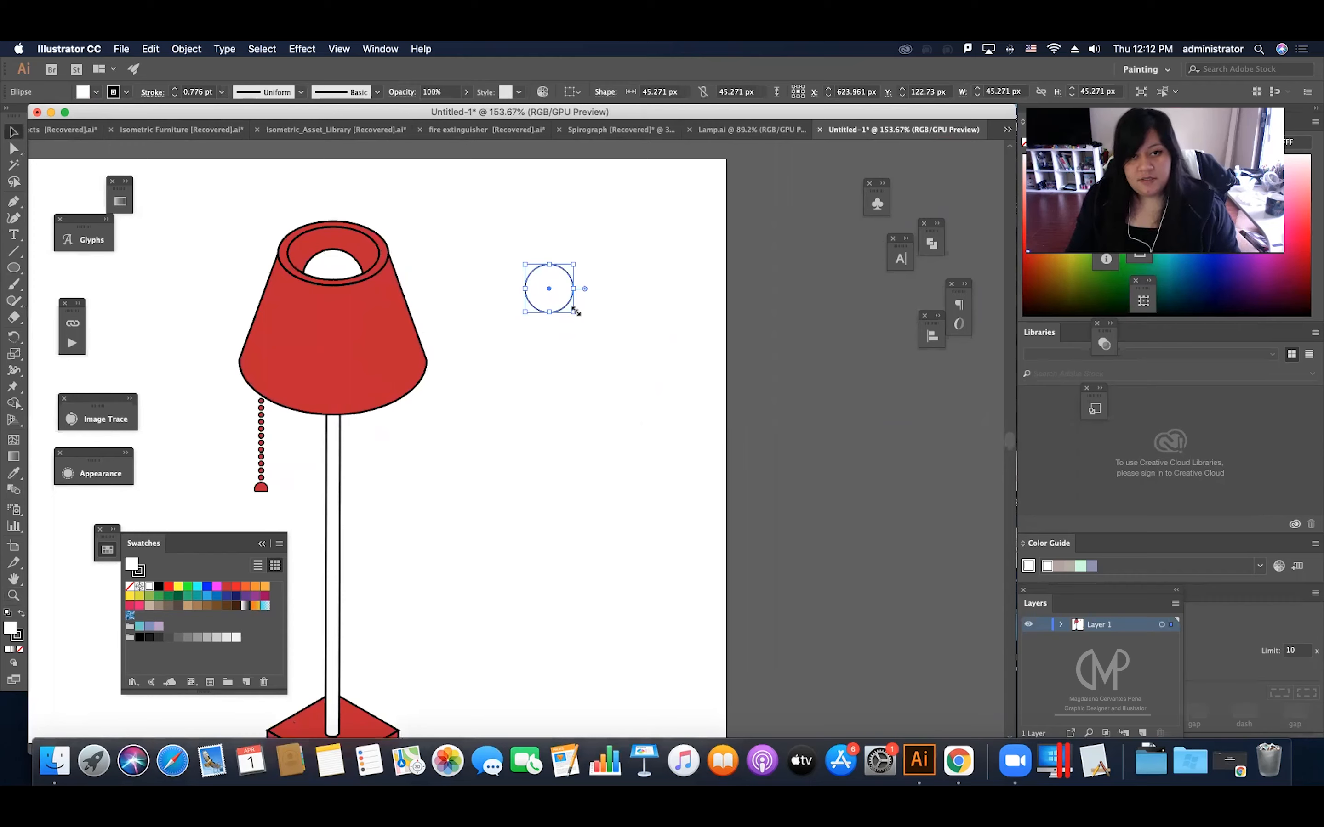
{"action": "scroll", "coordinate": [575, 311], "scroll_direction": "right", "scroll_amount": 1}
{"action": "left_click_drag", "start_coordinate": [547, 296], "coordinate": [614, 305]}
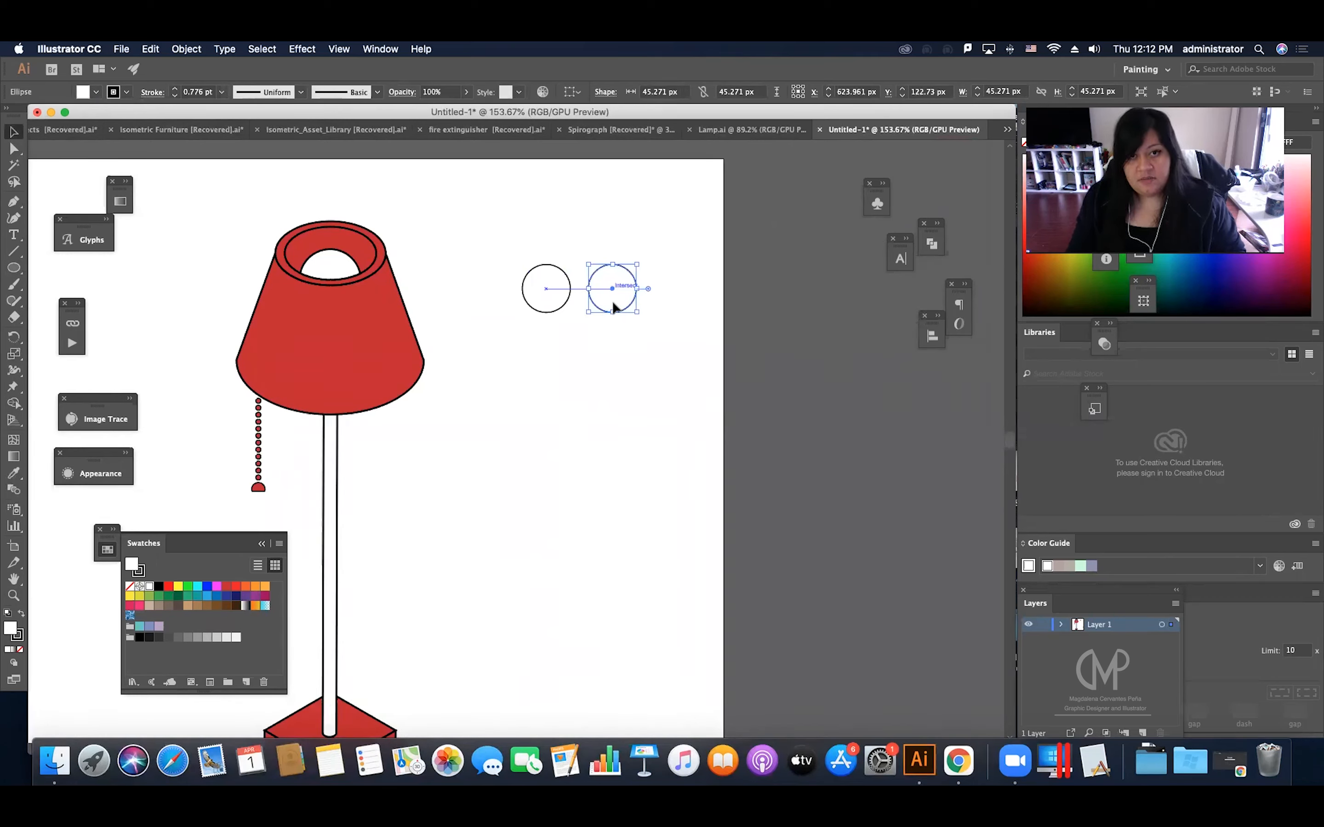
Step: Repeat the circle duplication five times with Transform Again to form an evenly spaced row
{"action": "key", "text": "super+d"}
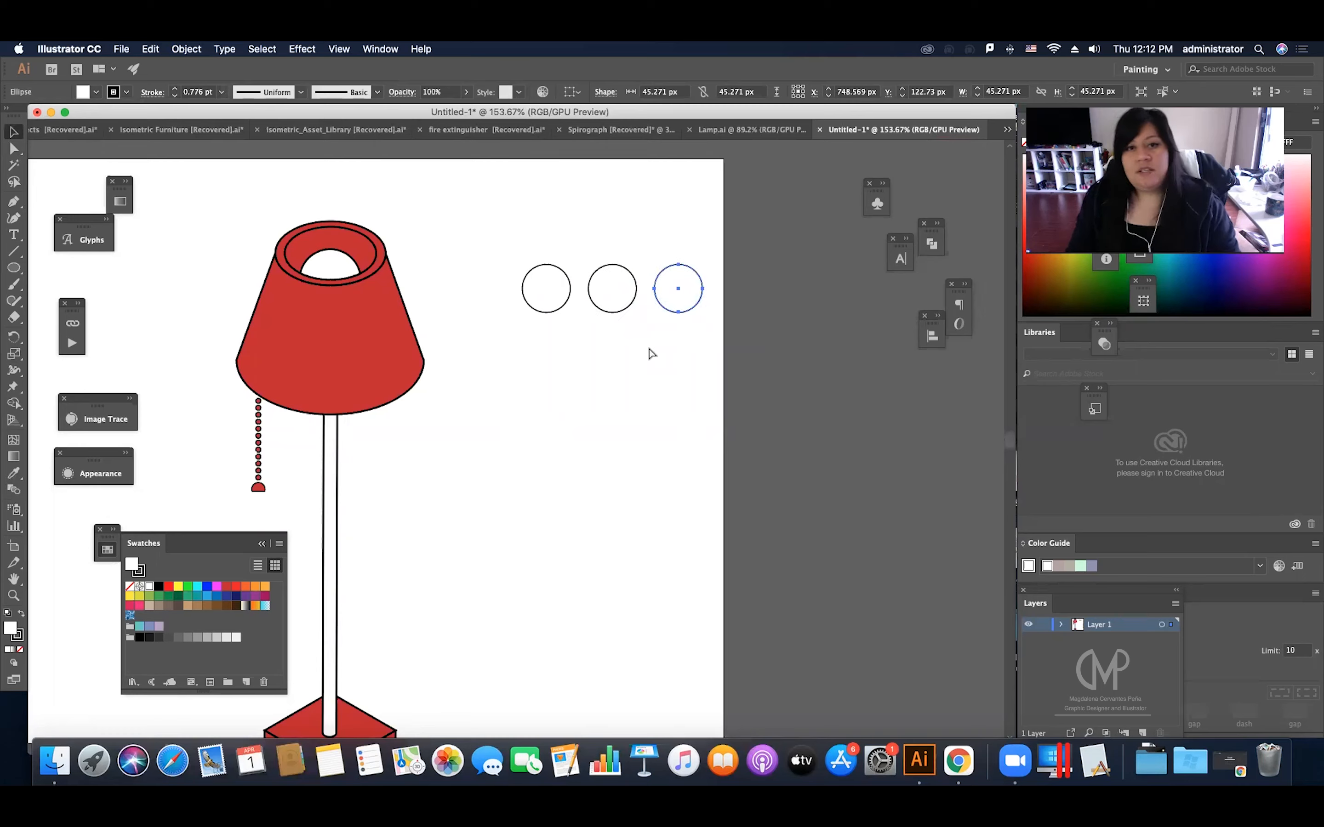
{"action": "key", "text": "super+d"}
{"action": "key", "text": "super+d"}
{"action": "key", "text": "super+d"}
{"action": "key", "text": "super+d"}
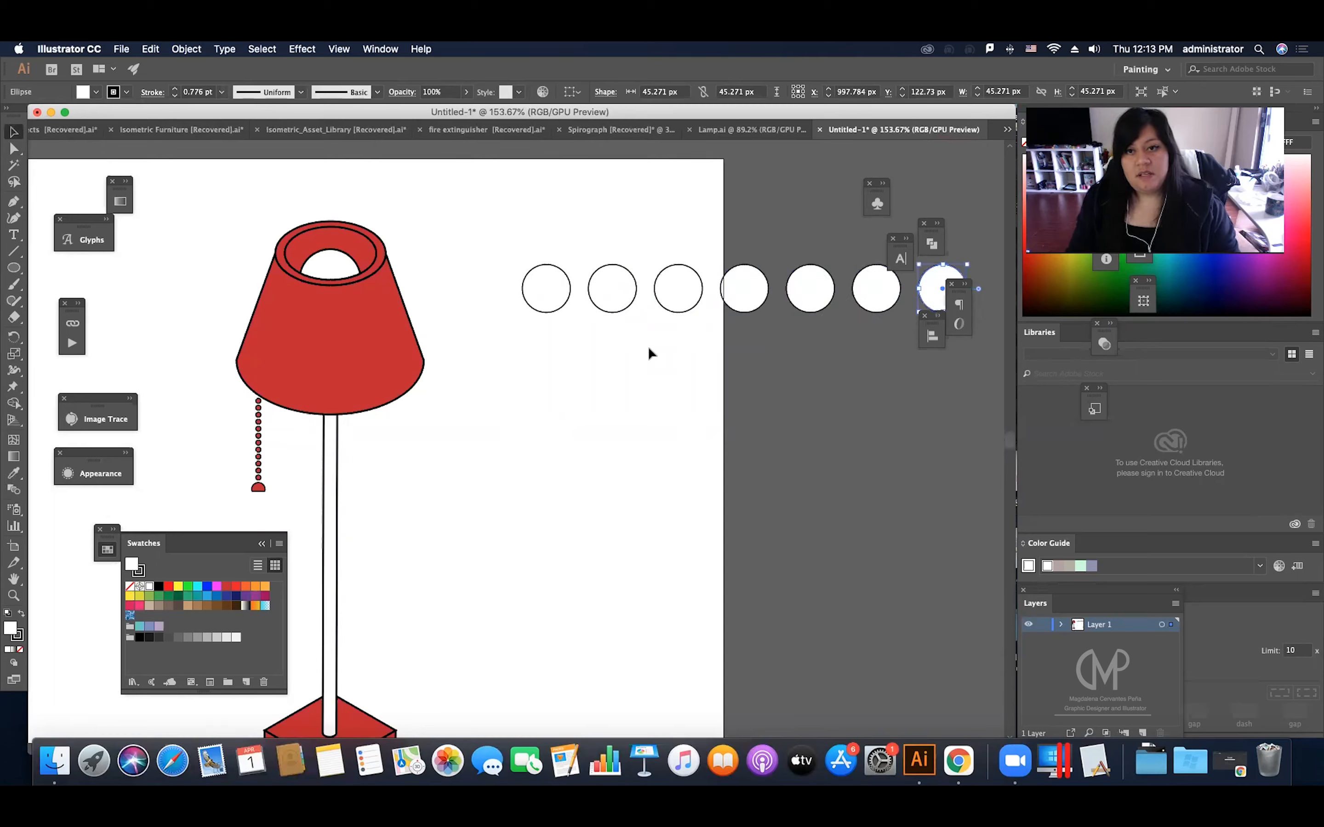
{"action": "left_click", "coordinate": [180, 51]}
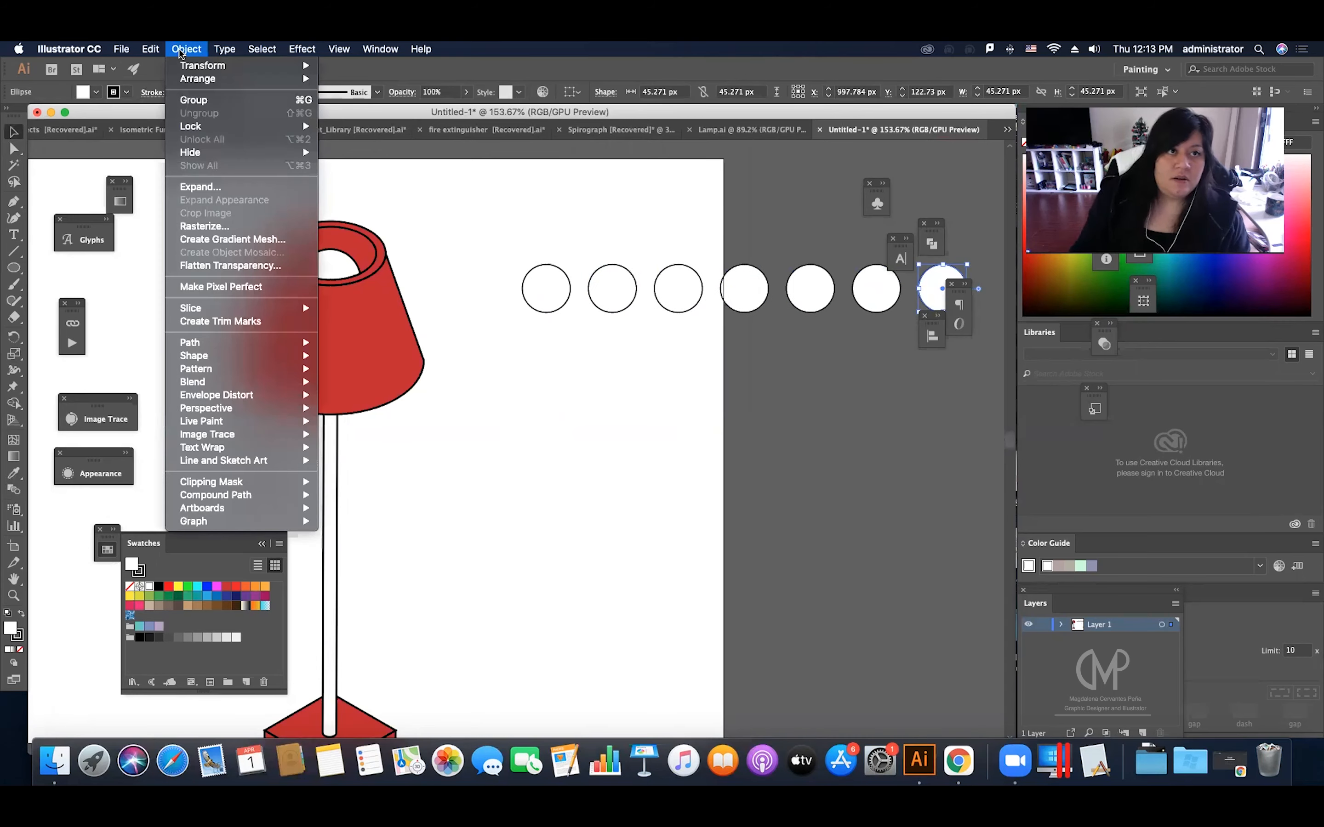
{"action": "mouse_move", "coordinate": [182, 66]}
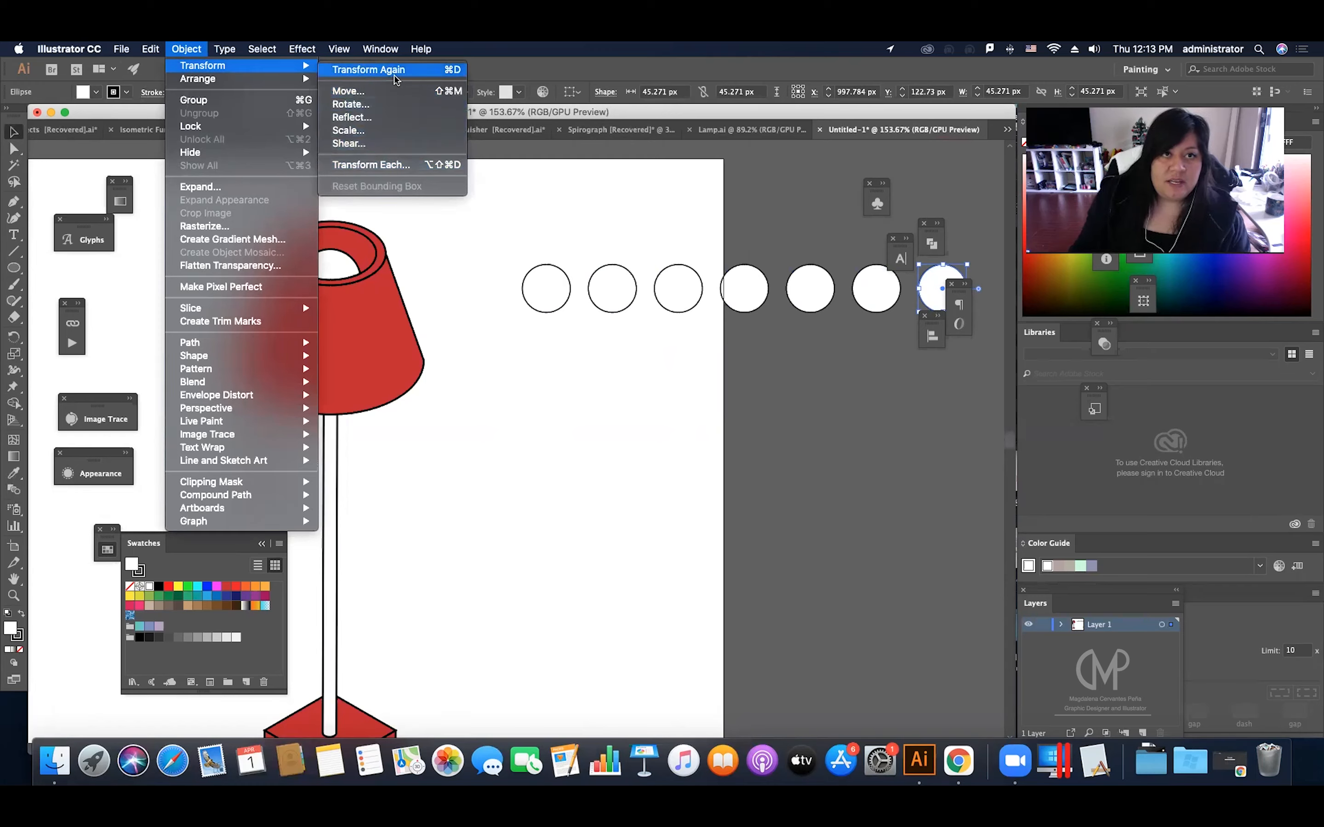
Step: Duplicate the row of circles straight down and repeat the duplication once to make a three-row grid
{"action": "left_click", "coordinate": [616, 330]}
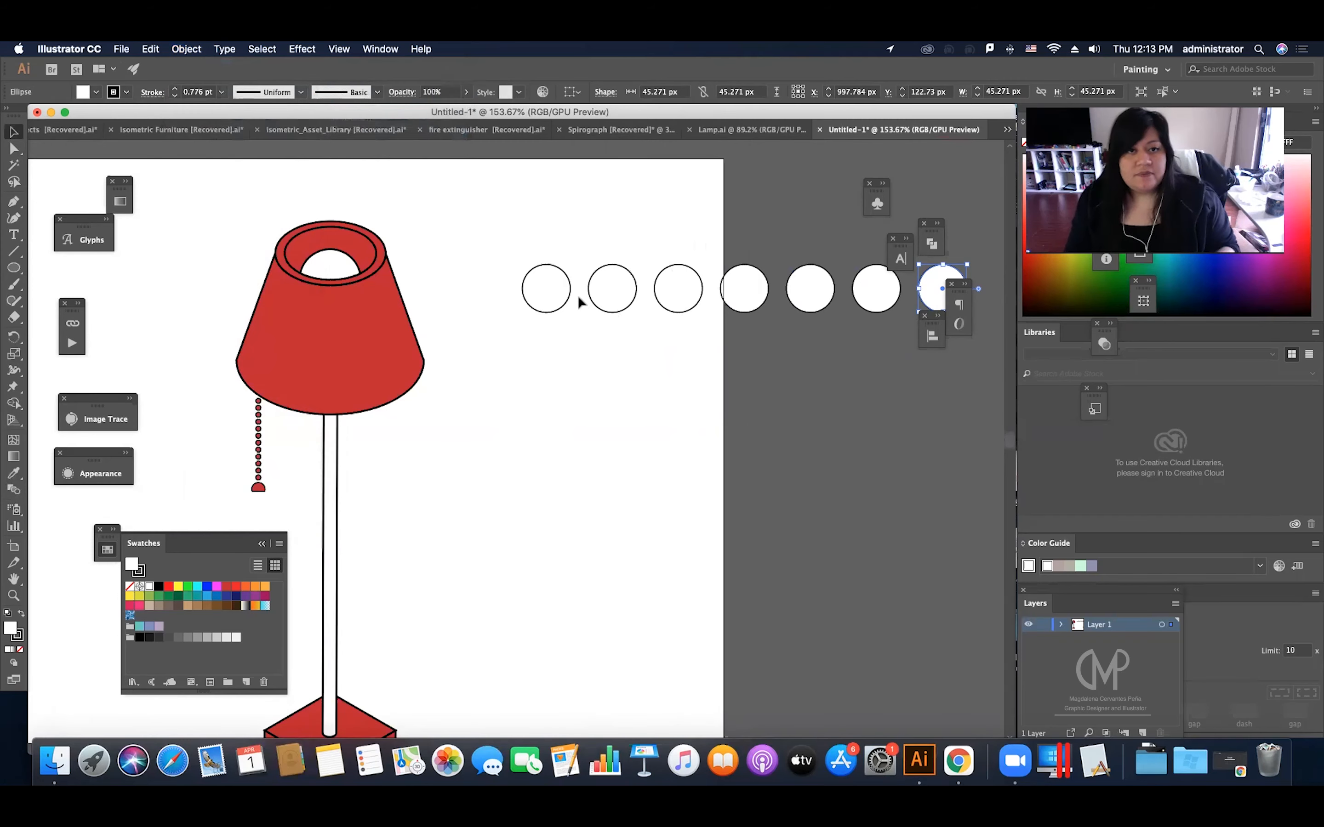
{"action": "left_click_drag", "start_coordinate": [523, 230], "coordinate": [910, 334]}
{"action": "left_click_drag", "start_coordinate": [875, 288], "coordinate": [882, 363]}
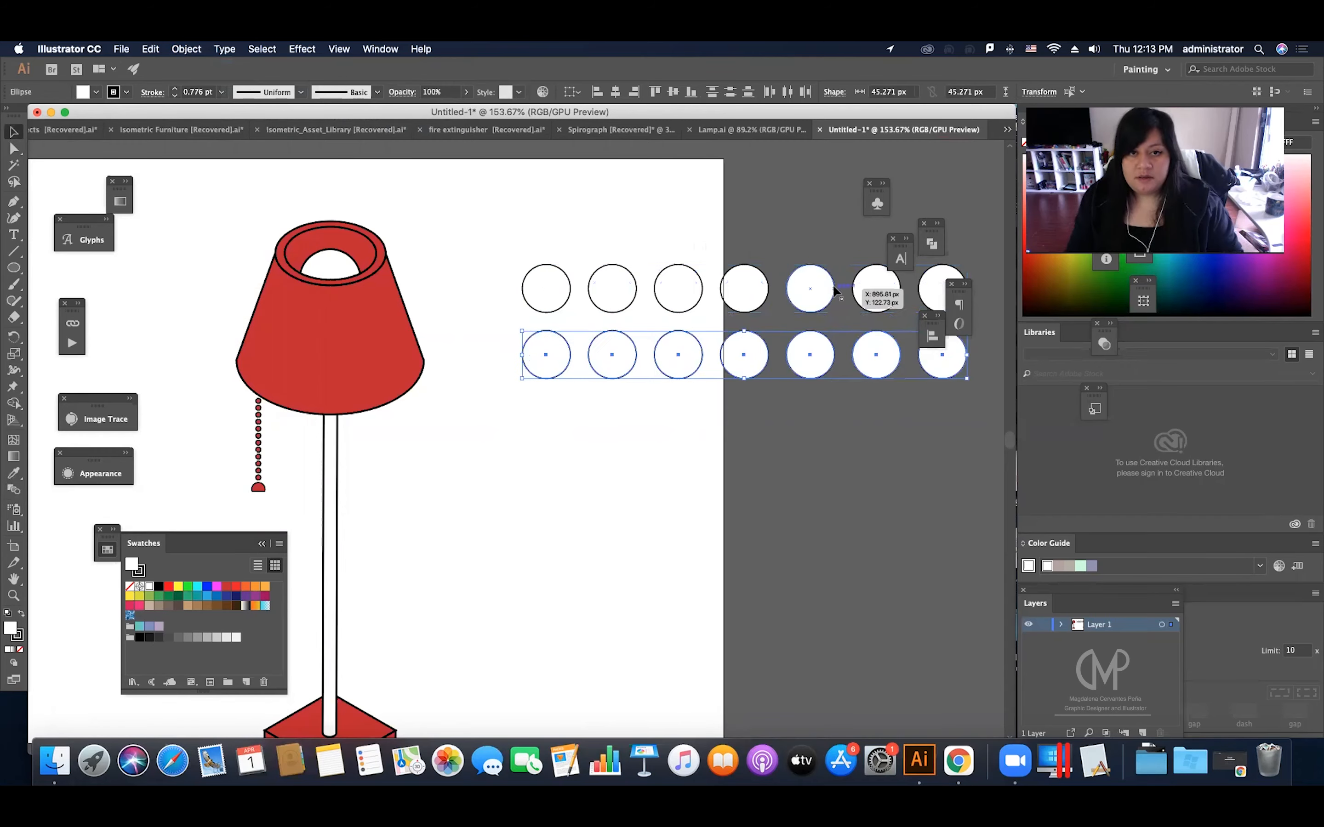
{"action": "key", "text": "super+d"}
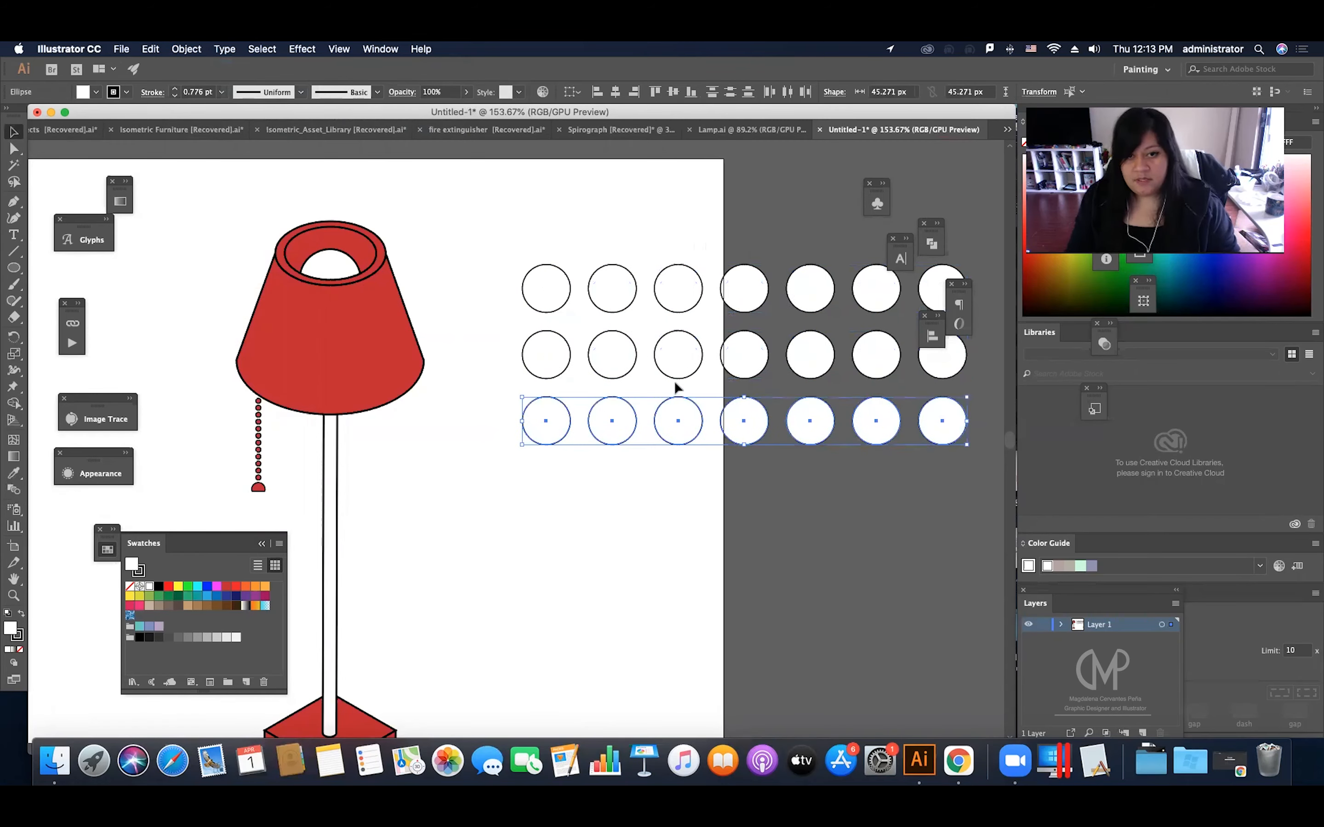
{"action": "left_click", "coordinate": [749, 255]}
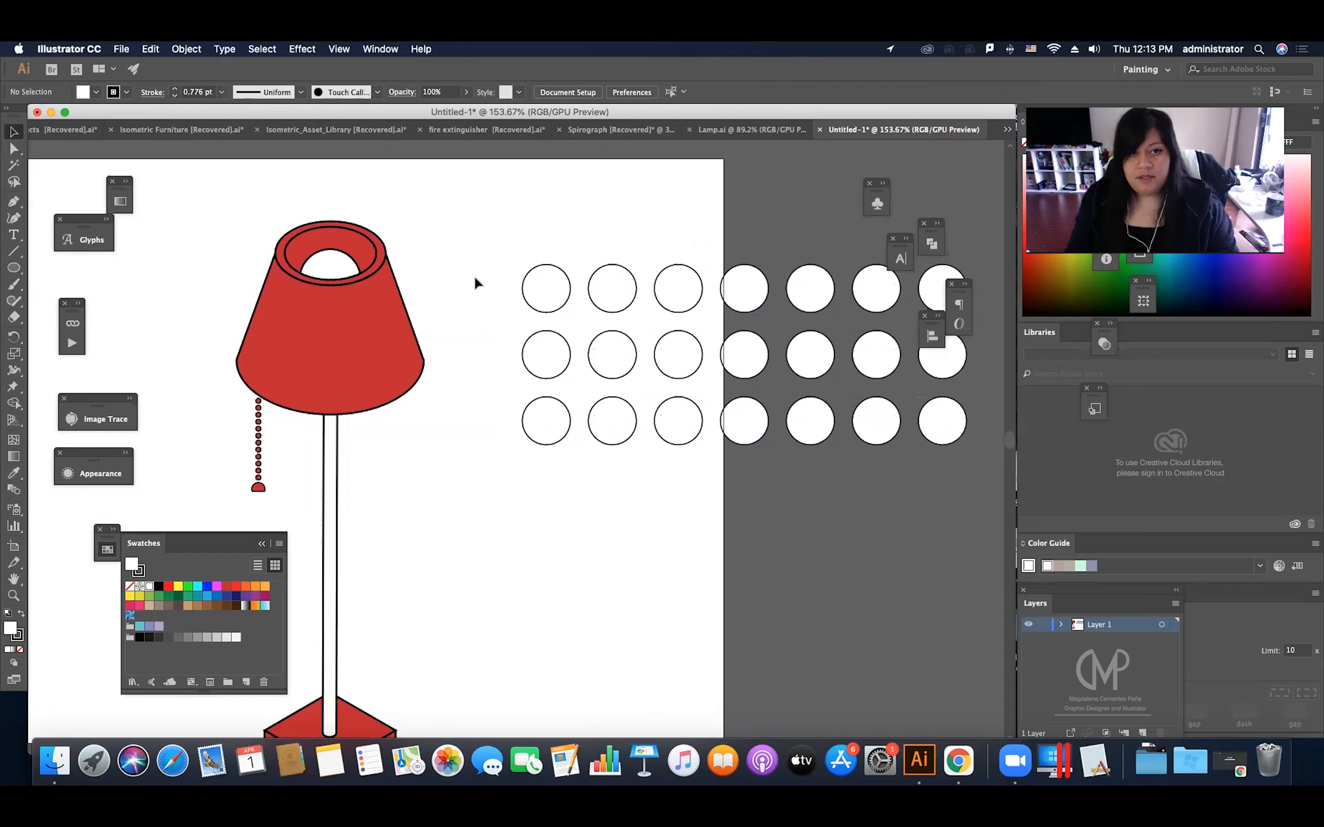
Step: Group all the circles of the grid and set their stroke weight to 1.5 pt
{"action": "left_click_drag", "start_coordinate": [512, 227], "coordinate": [955, 510]}
{"action": "left_click_drag", "start_coordinate": [993, 502], "coordinate": [992, 501]}
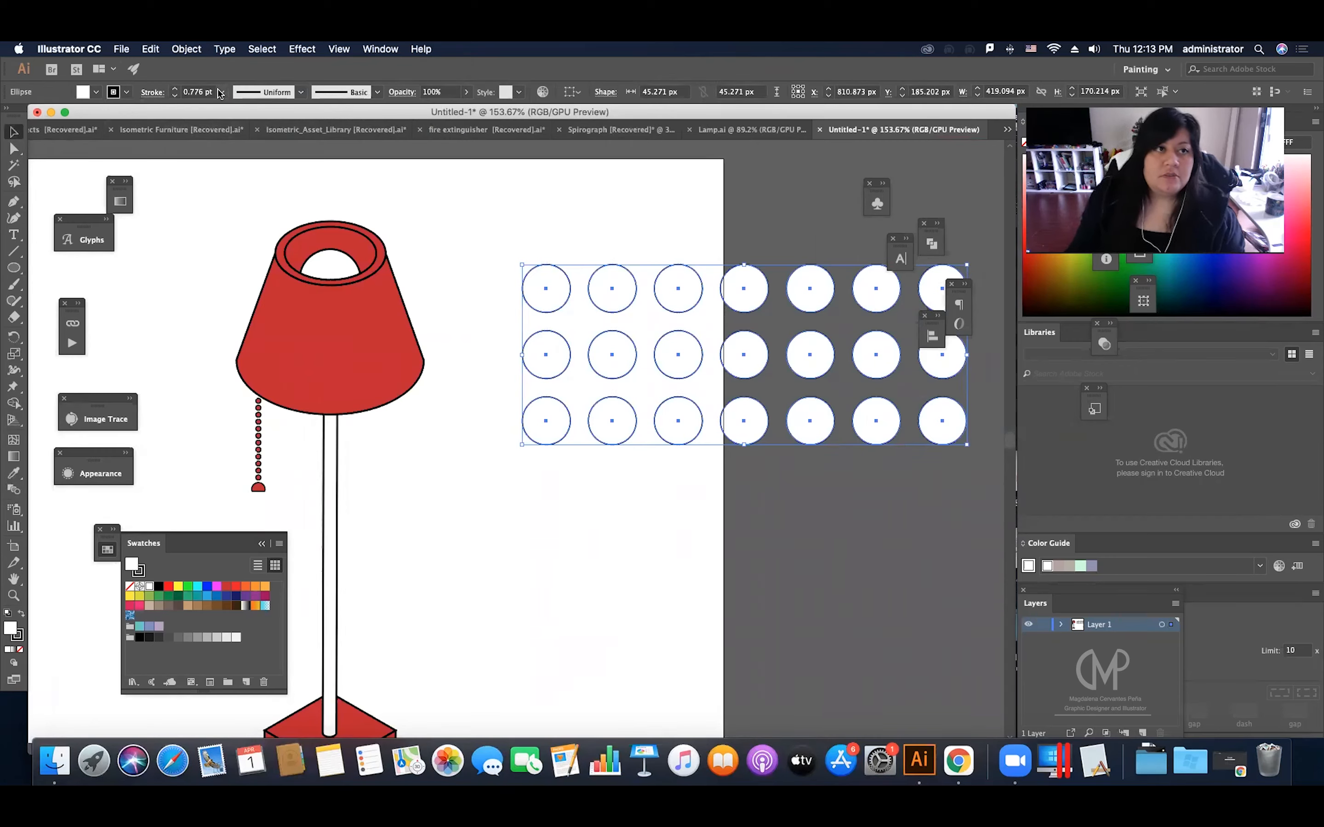
{"action": "left_click", "coordinate": [186, 94]}
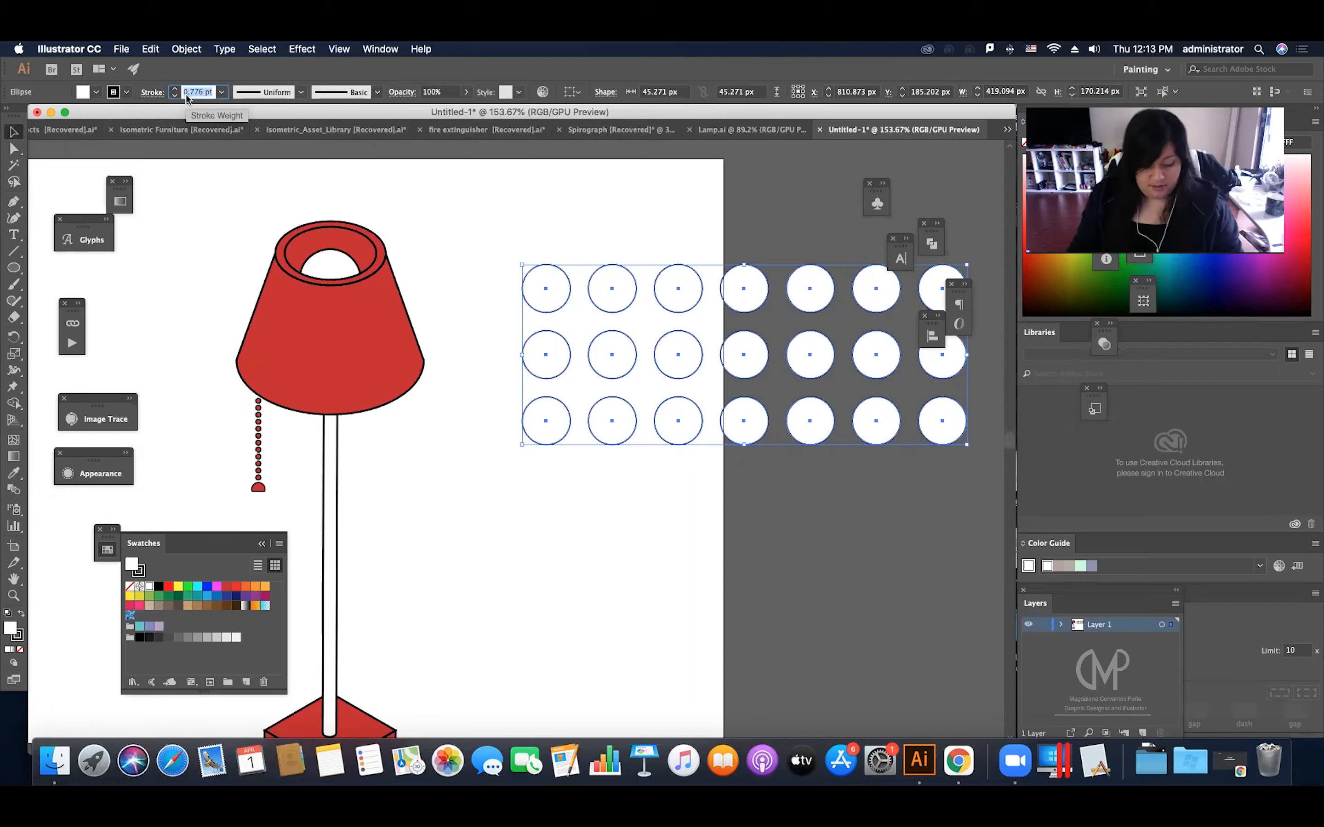
{"action": "type", "text": "1.5"}
{"action": "key", "text": "Return"}
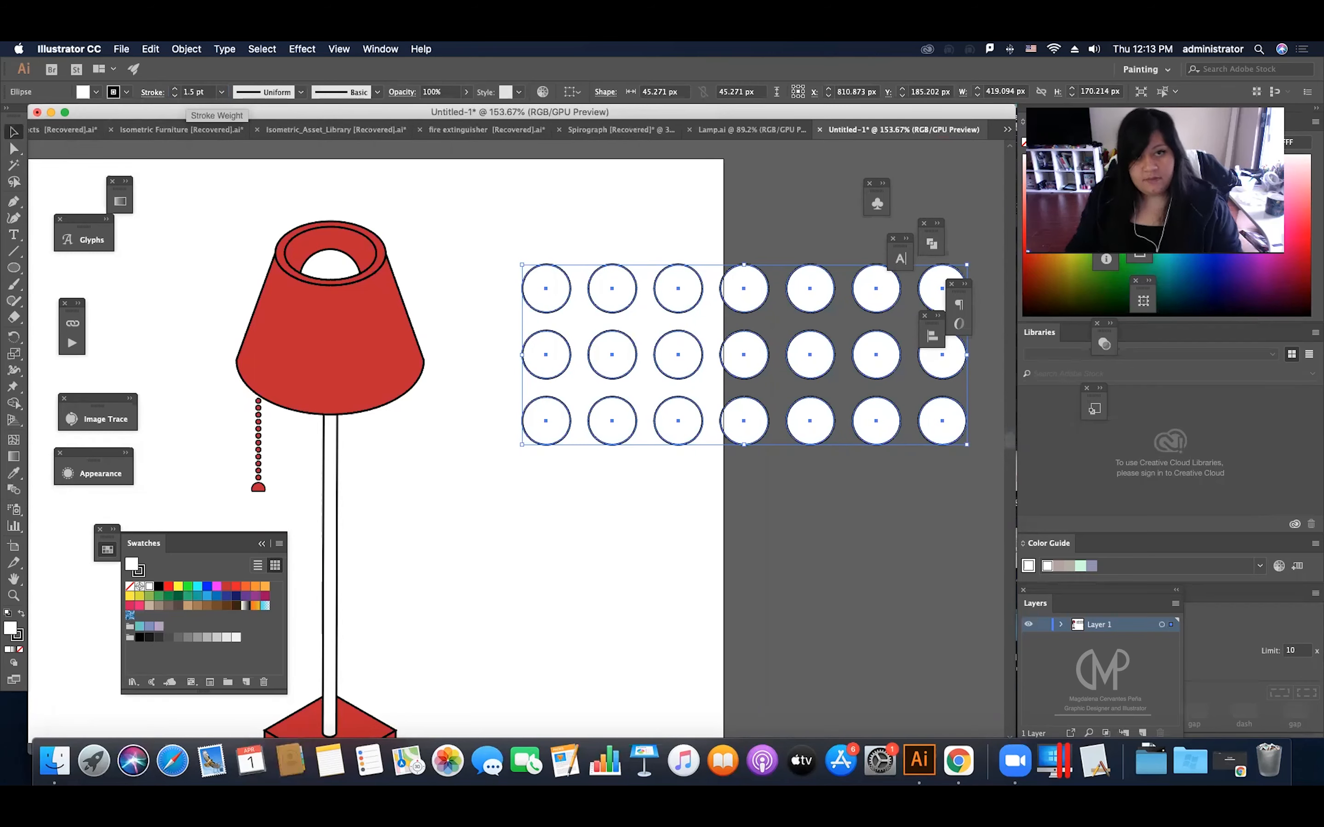
{"action": "type", "text": "0.5"}
{"action": "key", "text": "Return"}
{"action": "key", "text": "super+z"}
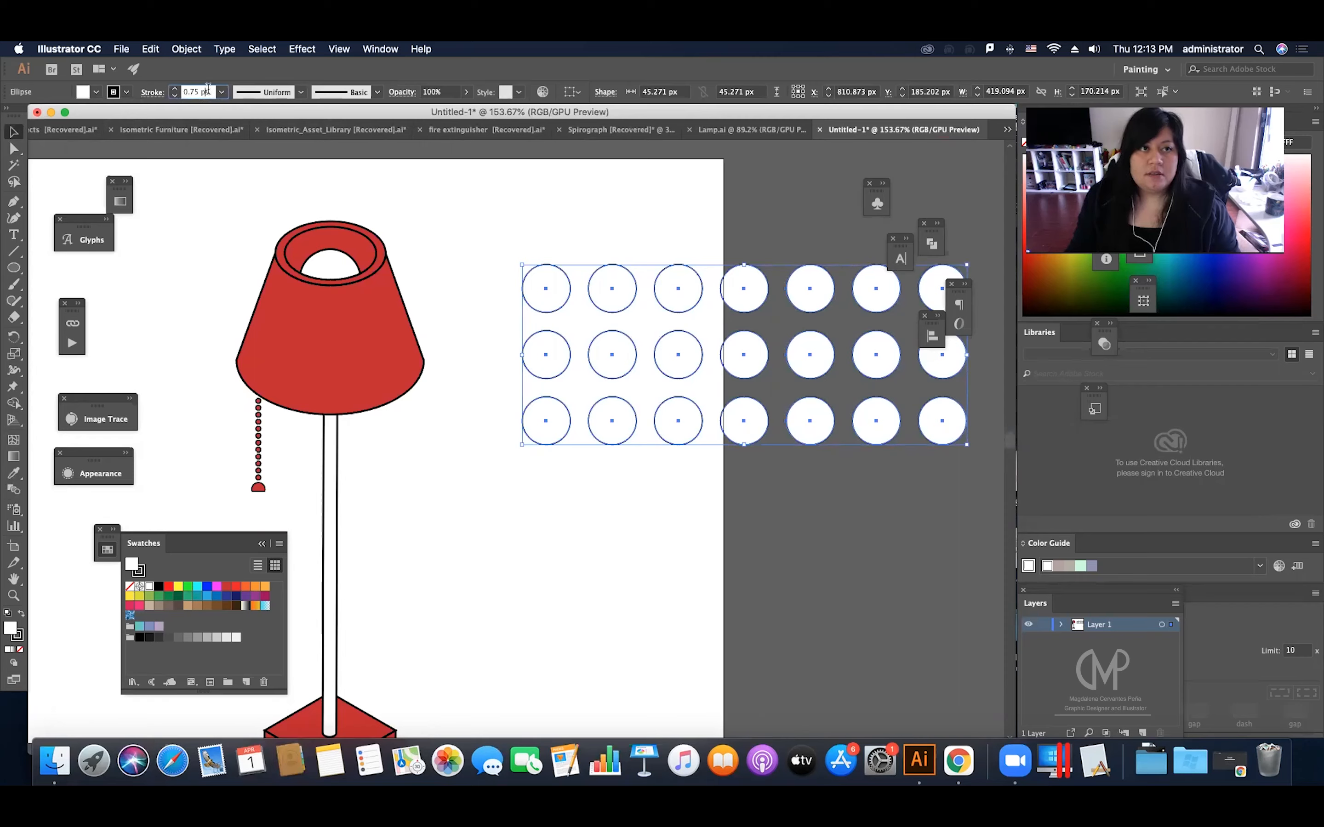
{"action": "left_click_drag", "start_coordinate": [207, 90], "coordinate": [174, 89]}
{"action": "type", "text": "1.5"}
{"action": "key", "text": "Return"}
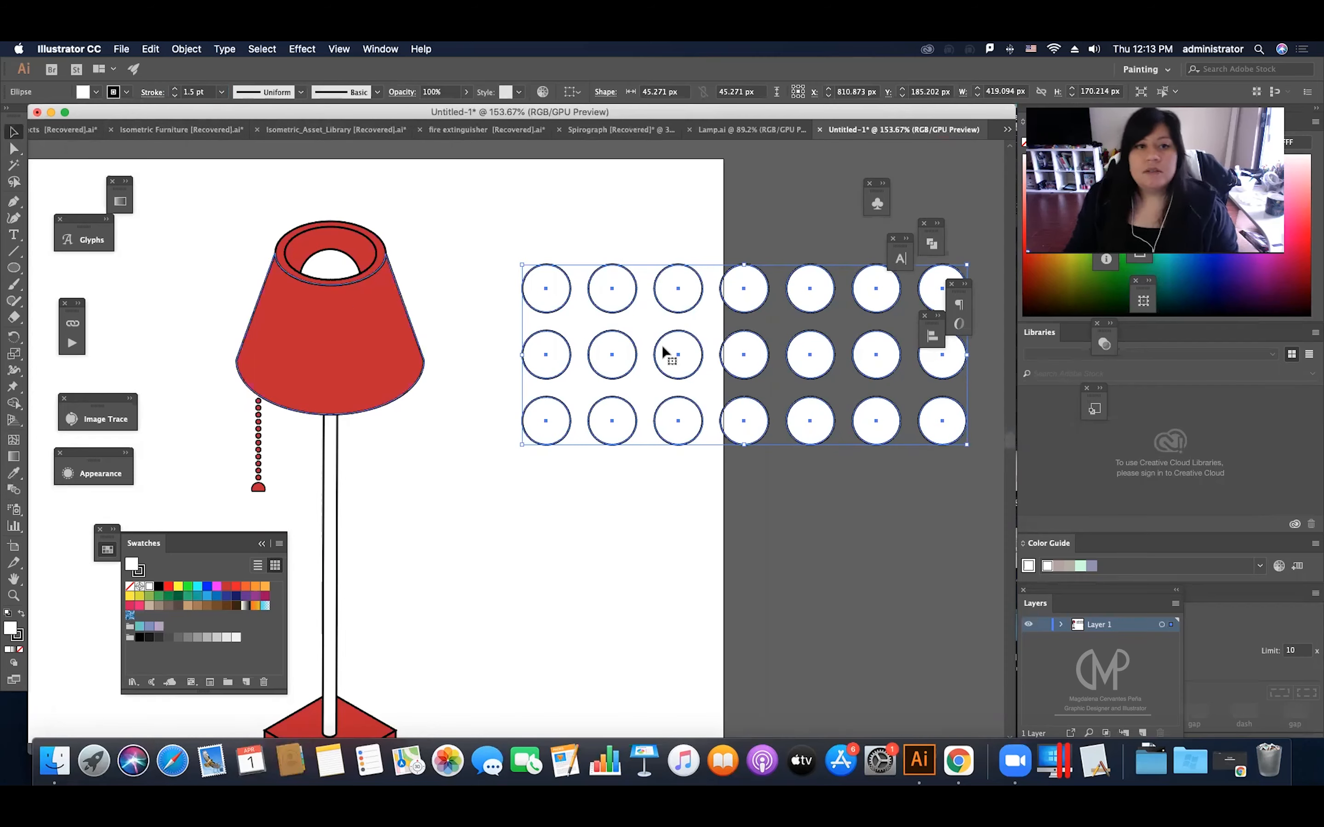
{"action": "left_click", "coordinate": [521, 320]}
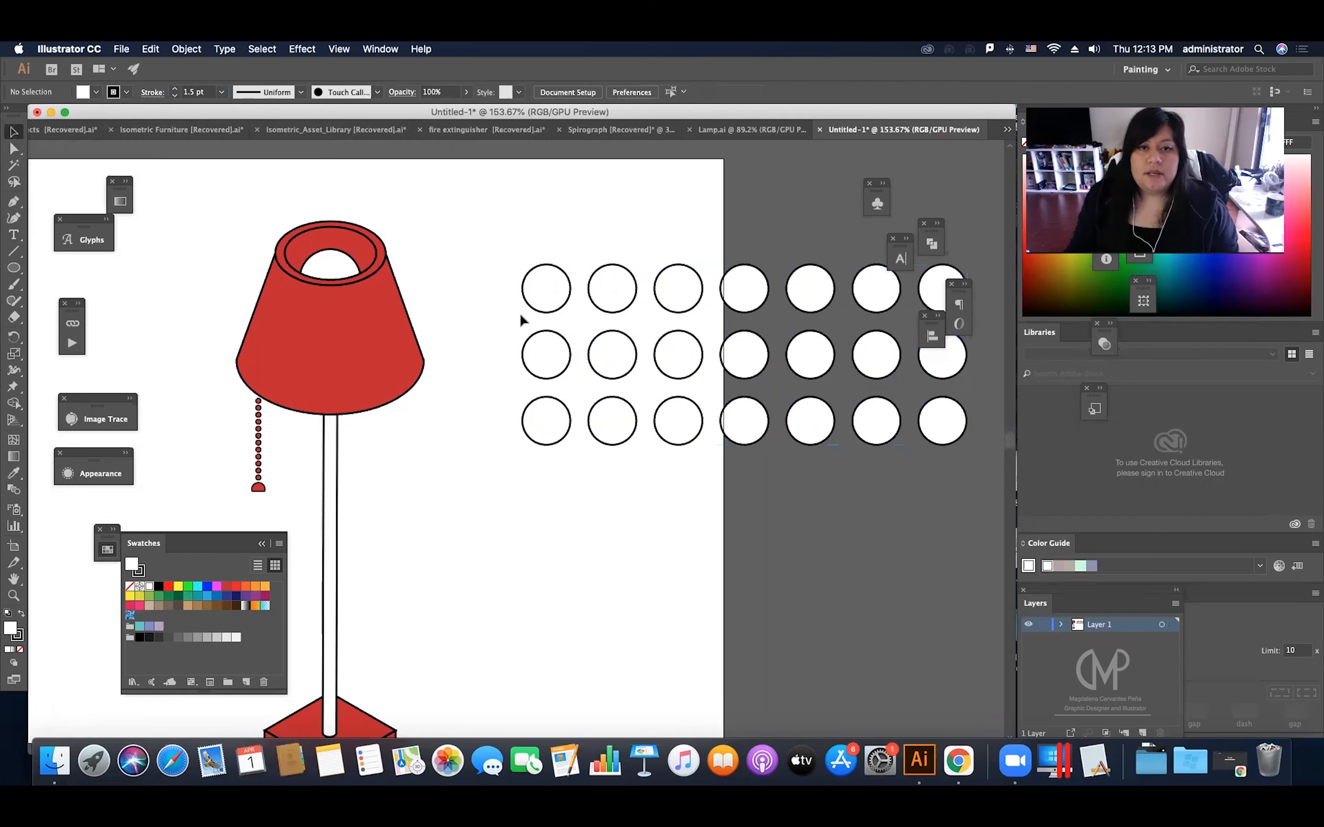
Step: Apply a horizontal Arch warp with a -80% bend to the circle grid
{"action": "left_click", "coordinate": [740, 350]}
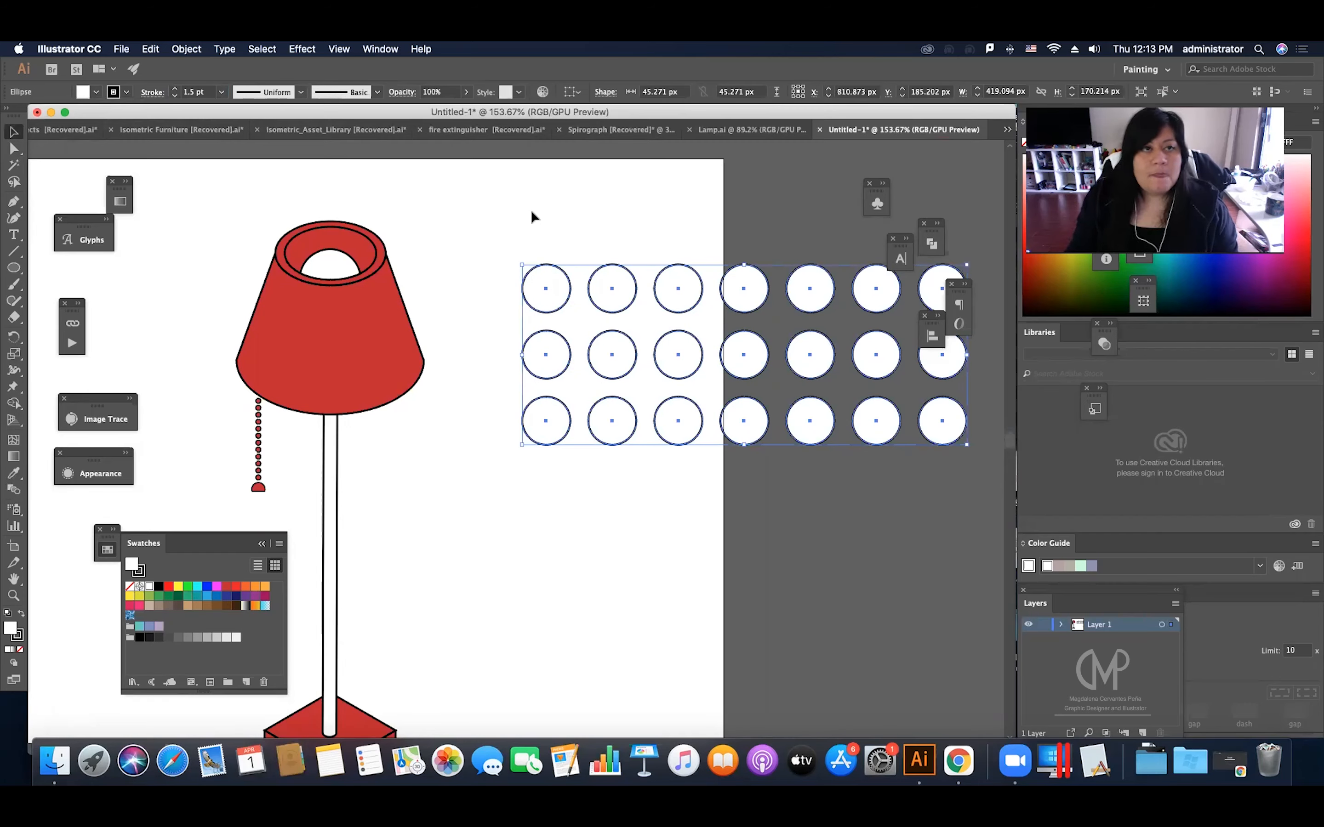
{"action": "left_click", "coordinate": [306, 49]}
{"action": "mouse_move", "coordinate": [473, 254]}
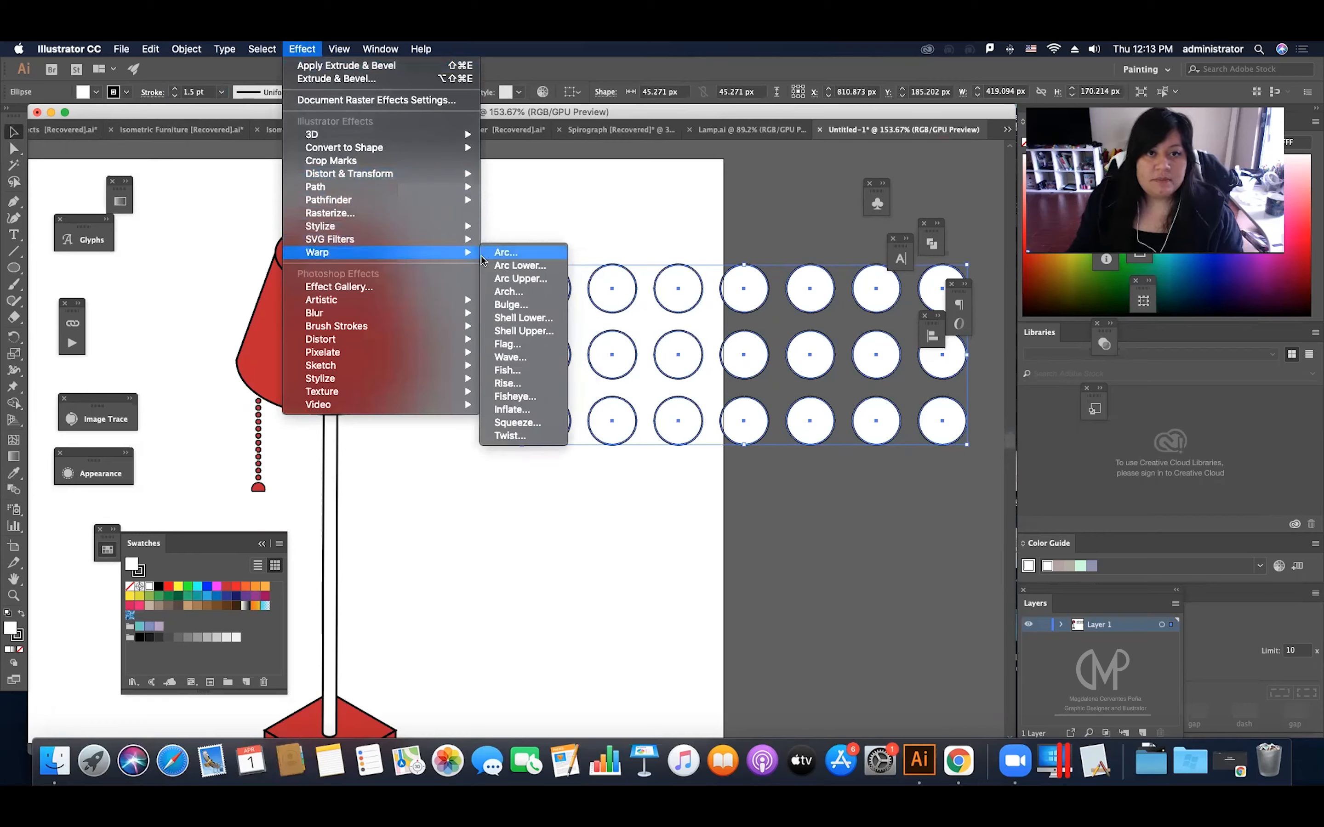
{"action": "left_click", "coordinate": [509, 292]}
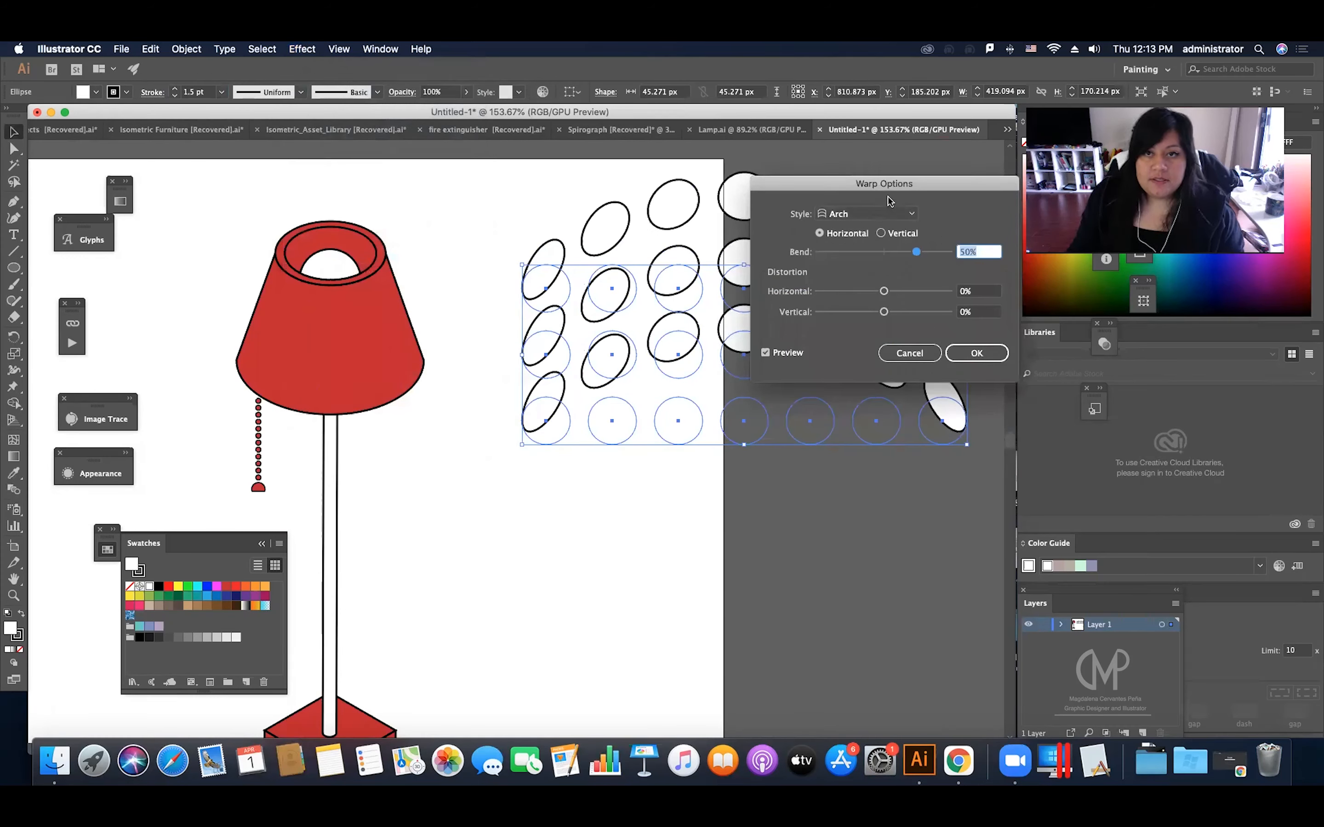
{"action": "left_click_drag", "start_coordinate": [889, 184], "coordinate": [745, 483]}
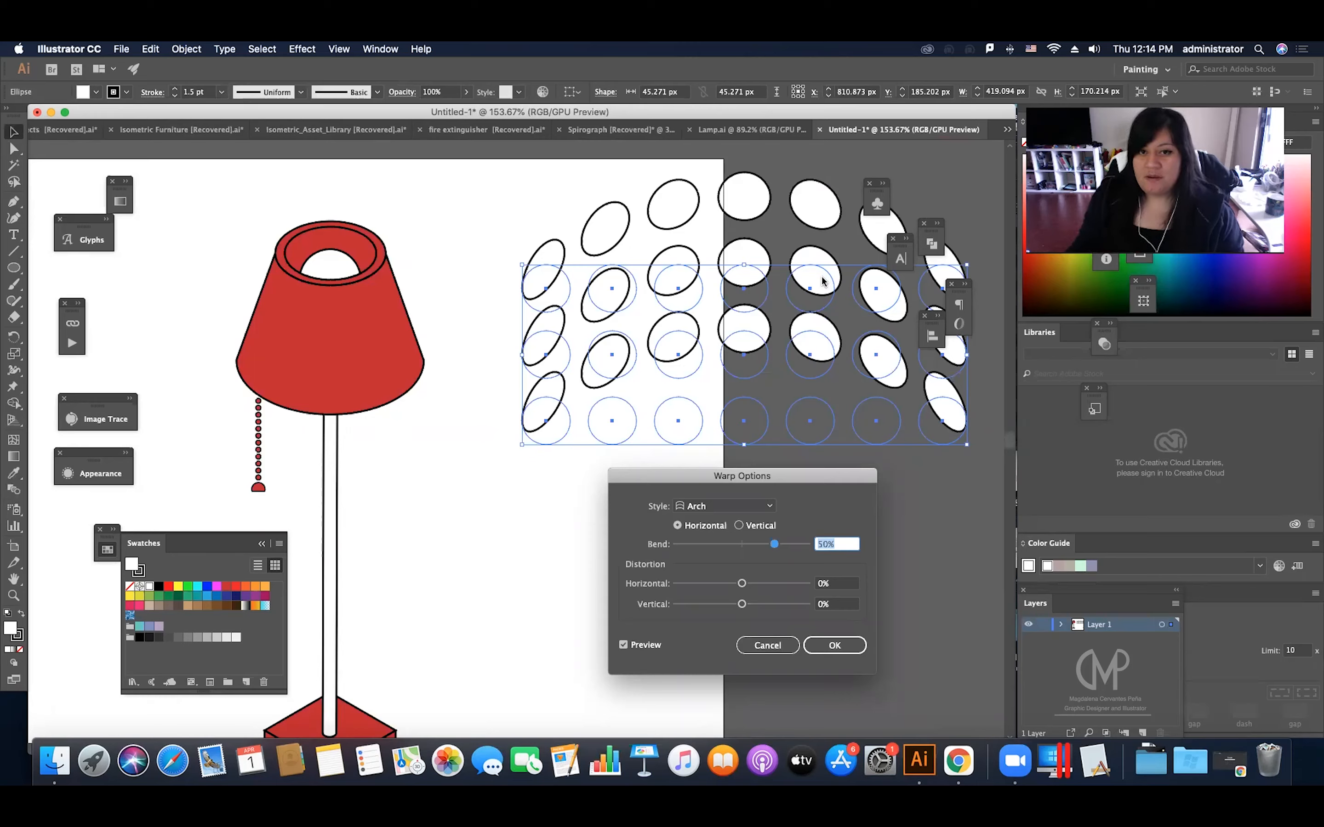
{"action": "left_click", "coordinate": [726, 550]}
{"action": "left_click_drag", "start_coordinate": [724, 549], "coordinate": [702, 546]}
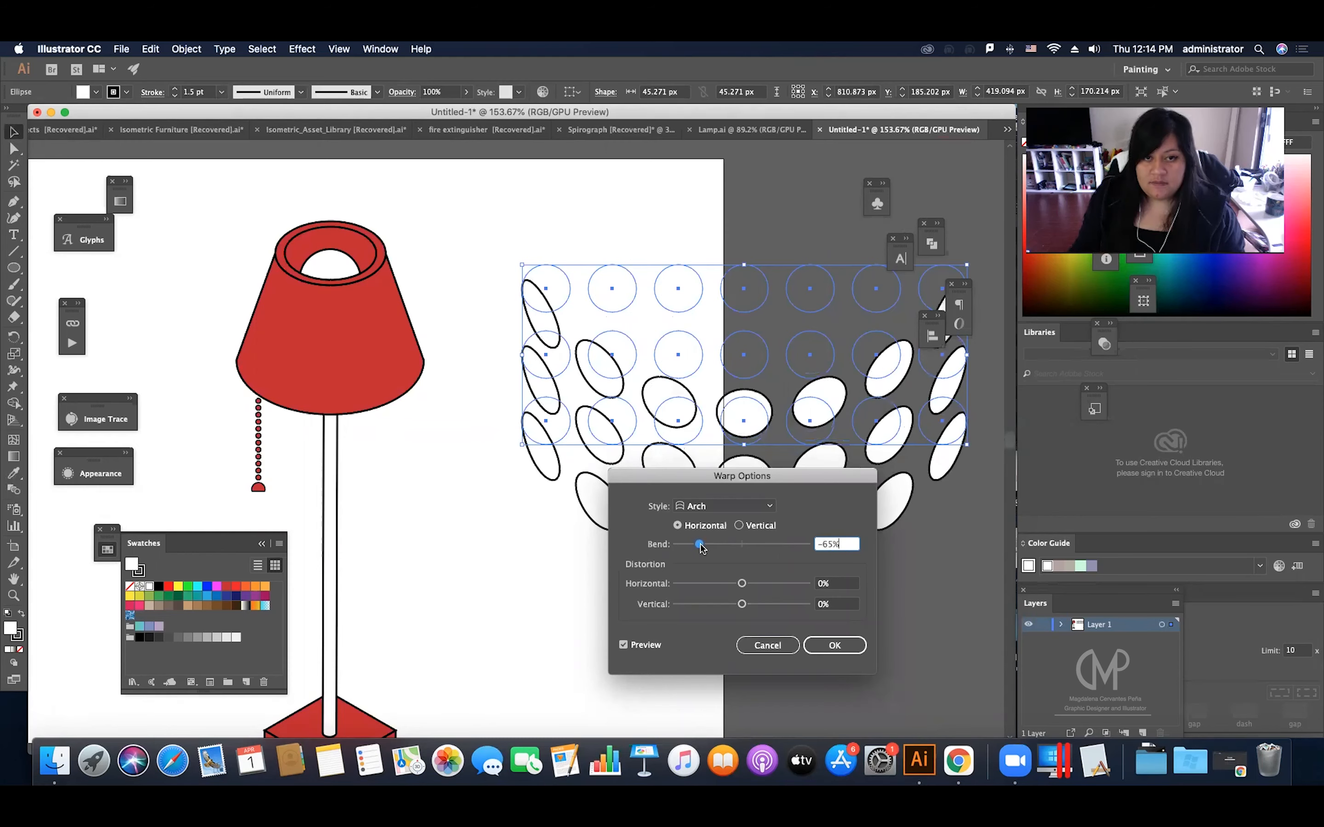
{"action": "left_click_drag", "start_coordinate": [702, 549], "coordinate": [691, 553]}
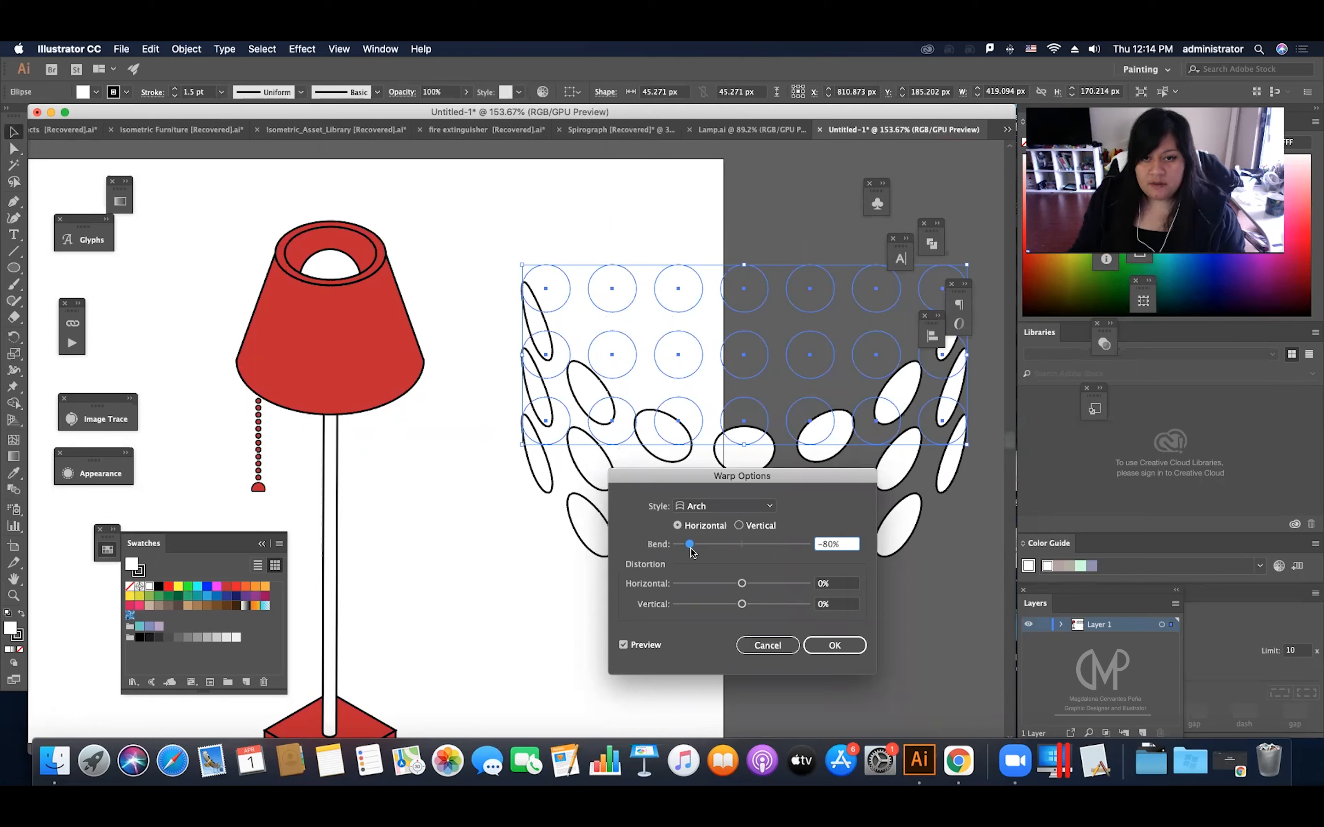
{"action": "left_click_drag", "start_coordinate": [690, 547], "coordinate": [690, 545]}
{"action": "left_click", "coordinate": [833, 646]}
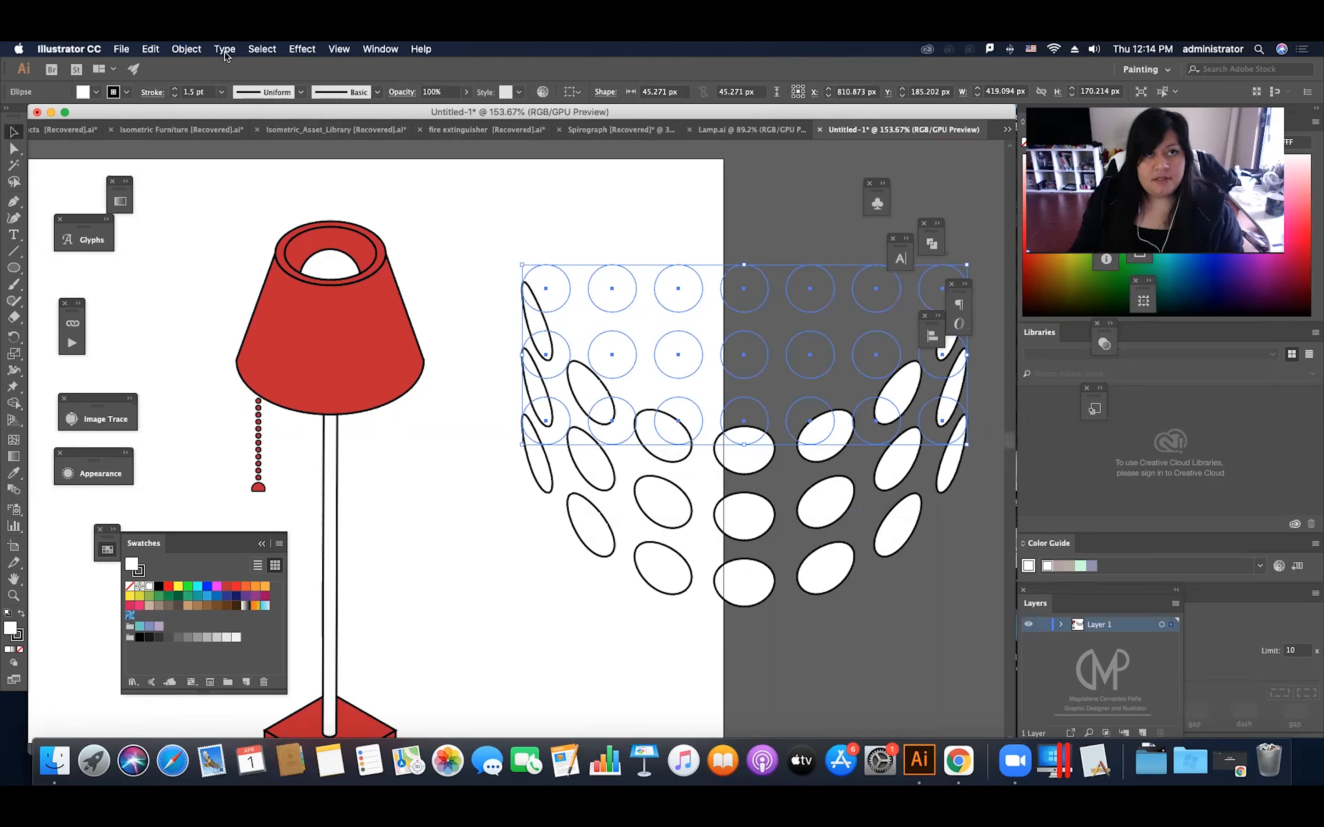
Step: Apply Free Distort to the warped circles, pulling both upper corners inward so the pattern tapers like the shade
{"action": "left_click", "coordinate": [303, 50]}
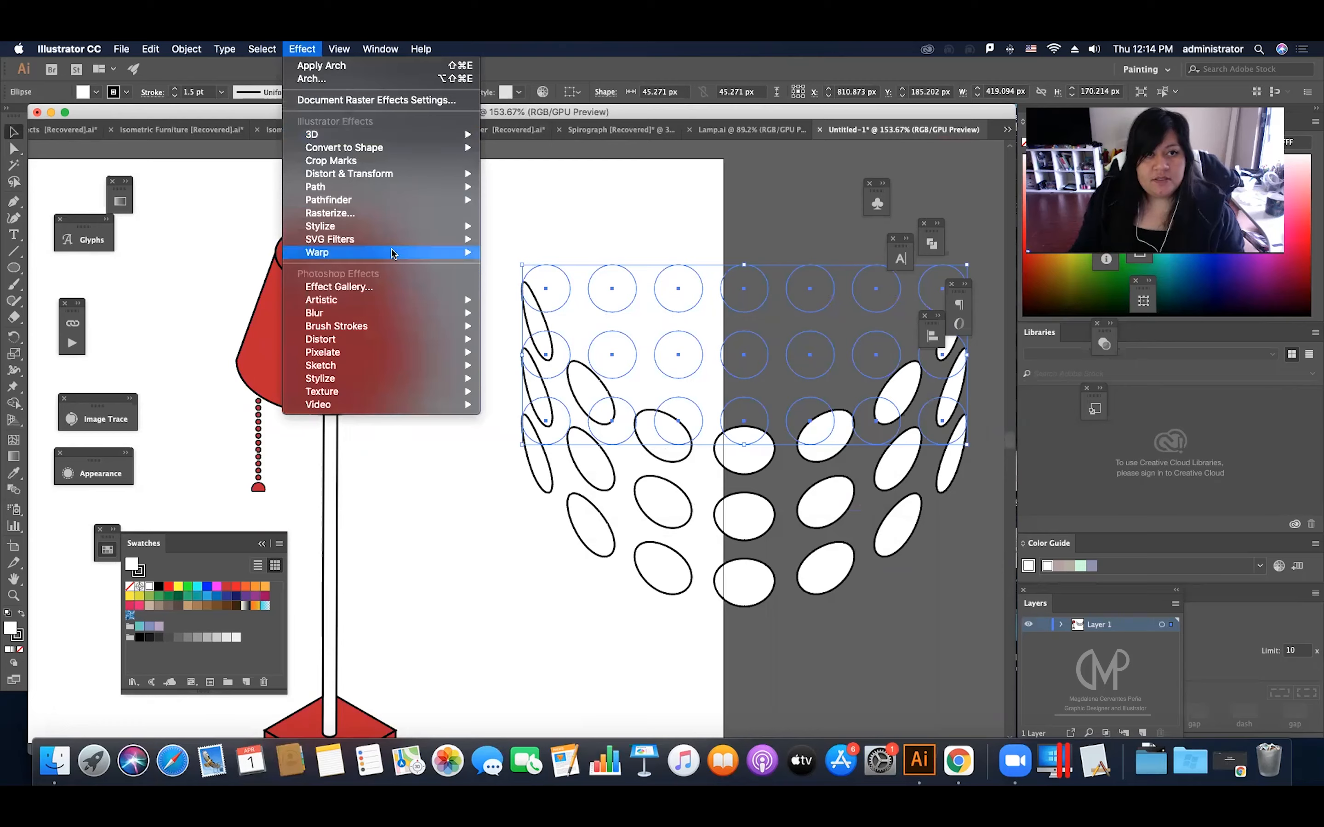
{"action": "mouse_move", "coordinate": [391, 253]}
{"action": "mouse_move", "coordinate": [385, 175]}
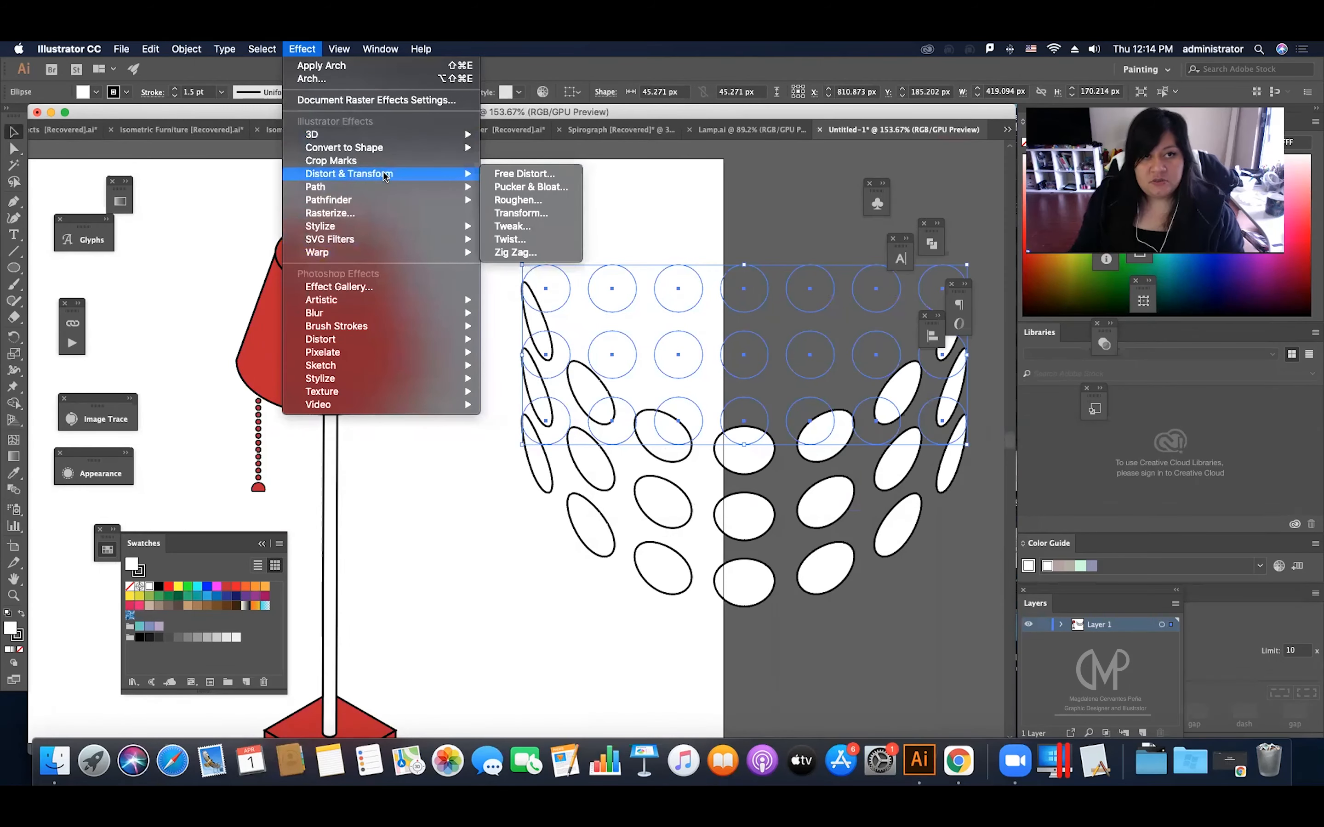
{"action": "left_click", "coordinate": [501, 173]}
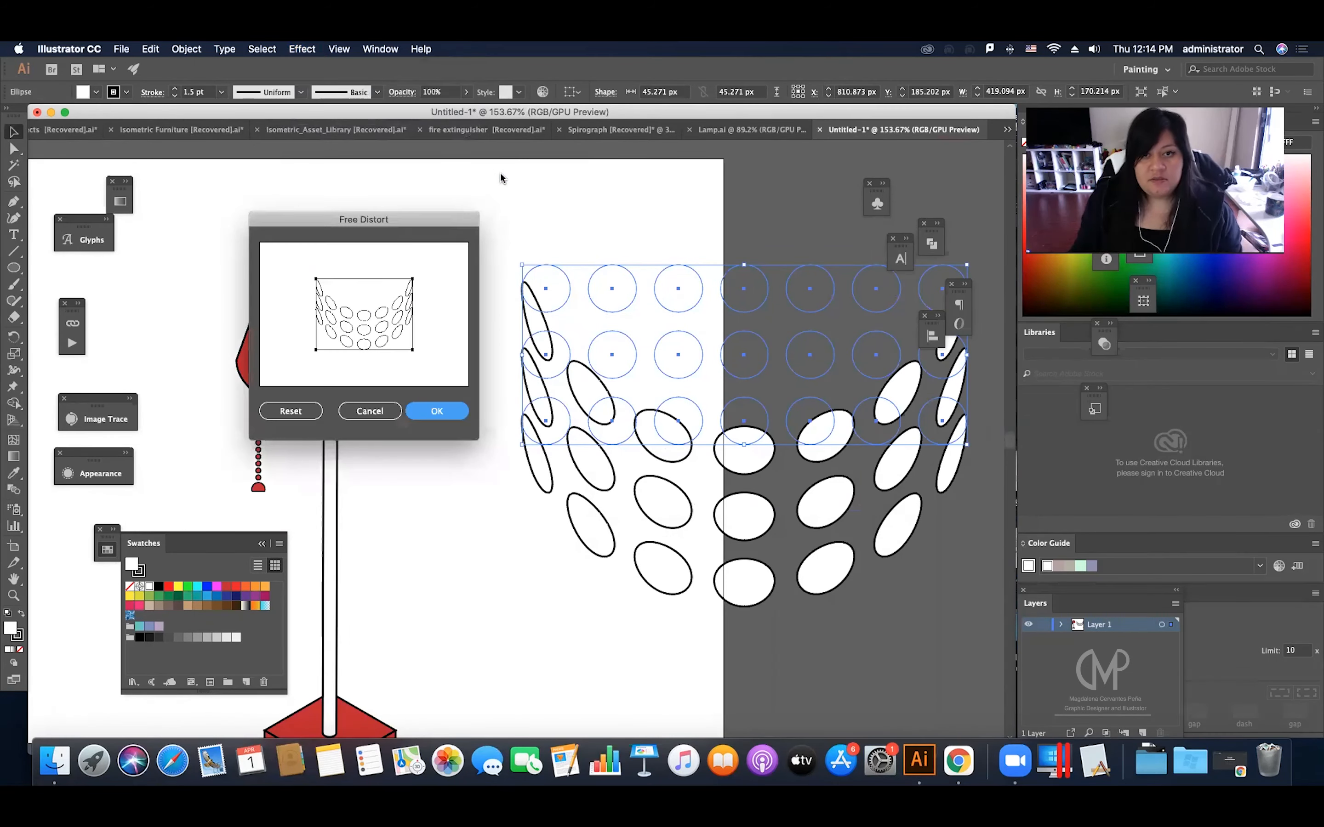
{"action": "left_click_drag", "start_coordinate": [316, 278], "coordinate": [382, 282]}
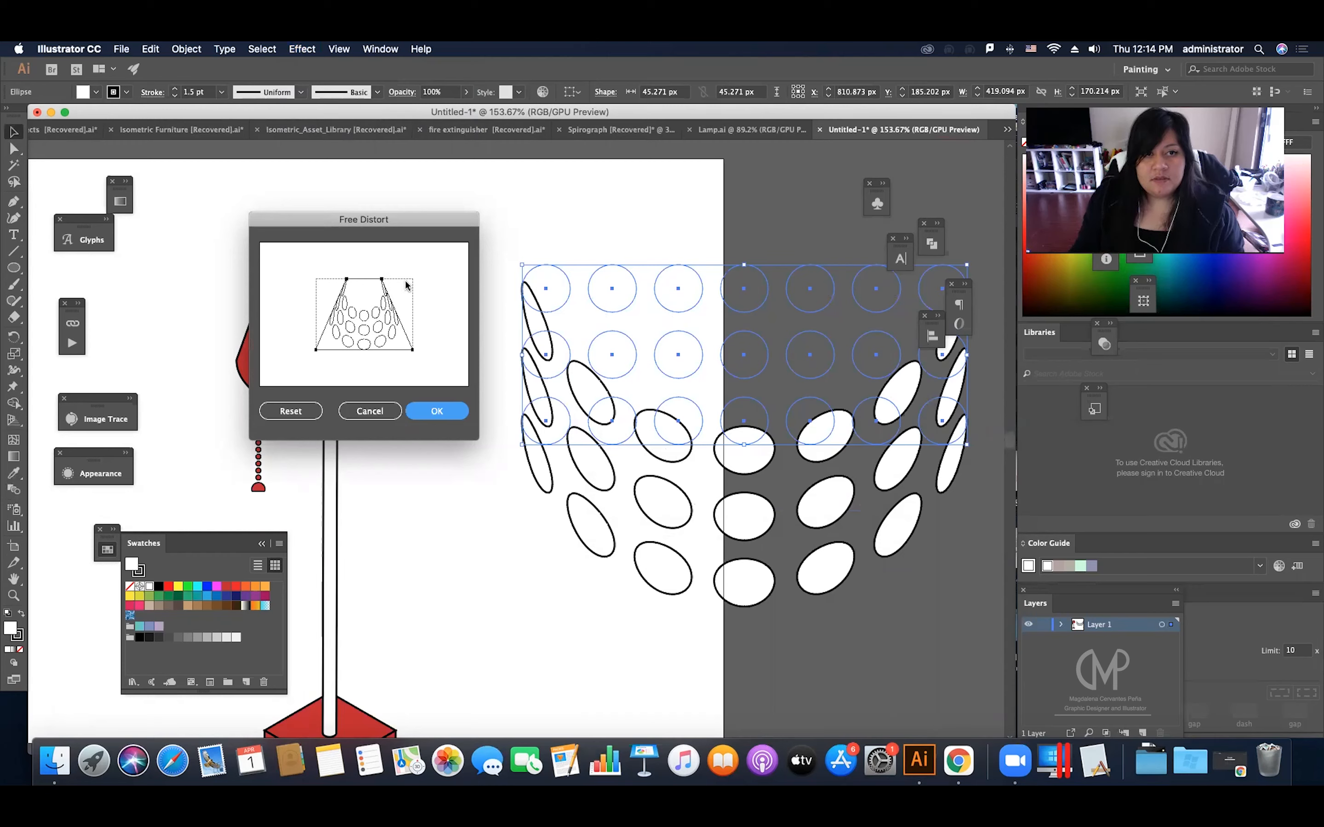
{"action": "left_click", "coordinate": [420, 410]}
Step: Place the distorted dots over the lampshade, scale their group to about 323 px wide, and center them on the shade
{"action": "scroll", "coordinate": [673, 414], "scroll_direction": "down", "scroll_amount": 1}
{"action": "left_click_drag", "start_coordinate": [762, 399], "coordinate": [383, 288]}
{"action": "scroll", "coordinate": [383, 287], "scroll_direction": "up", "scroll_amount": 2}
{"action": "scroll", "coordinate": [383, 288], "scroll_direction": "left", "scroll_amount": 2}
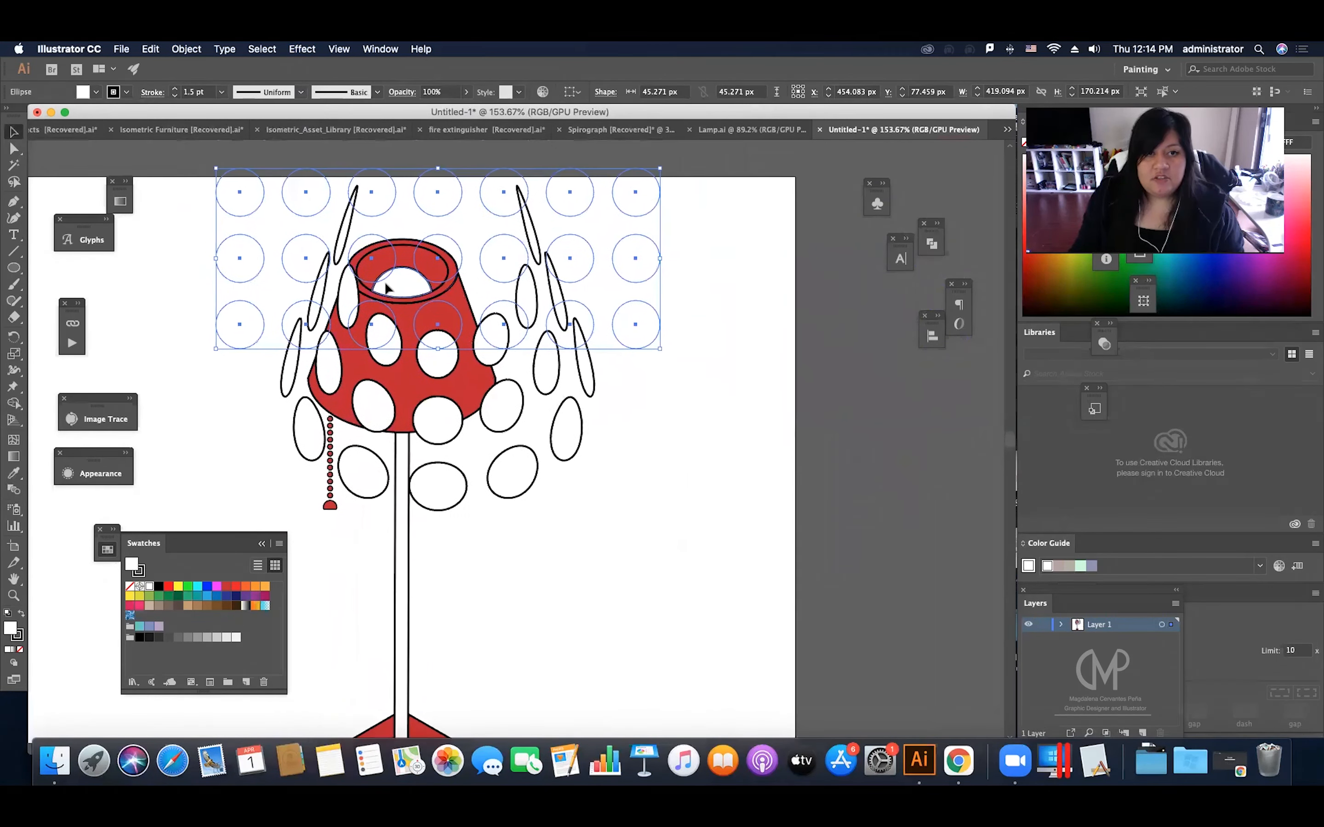
{"action": "left_click_drag", "start_coordinate": [495, 322], "coordinate": [451, 290]}
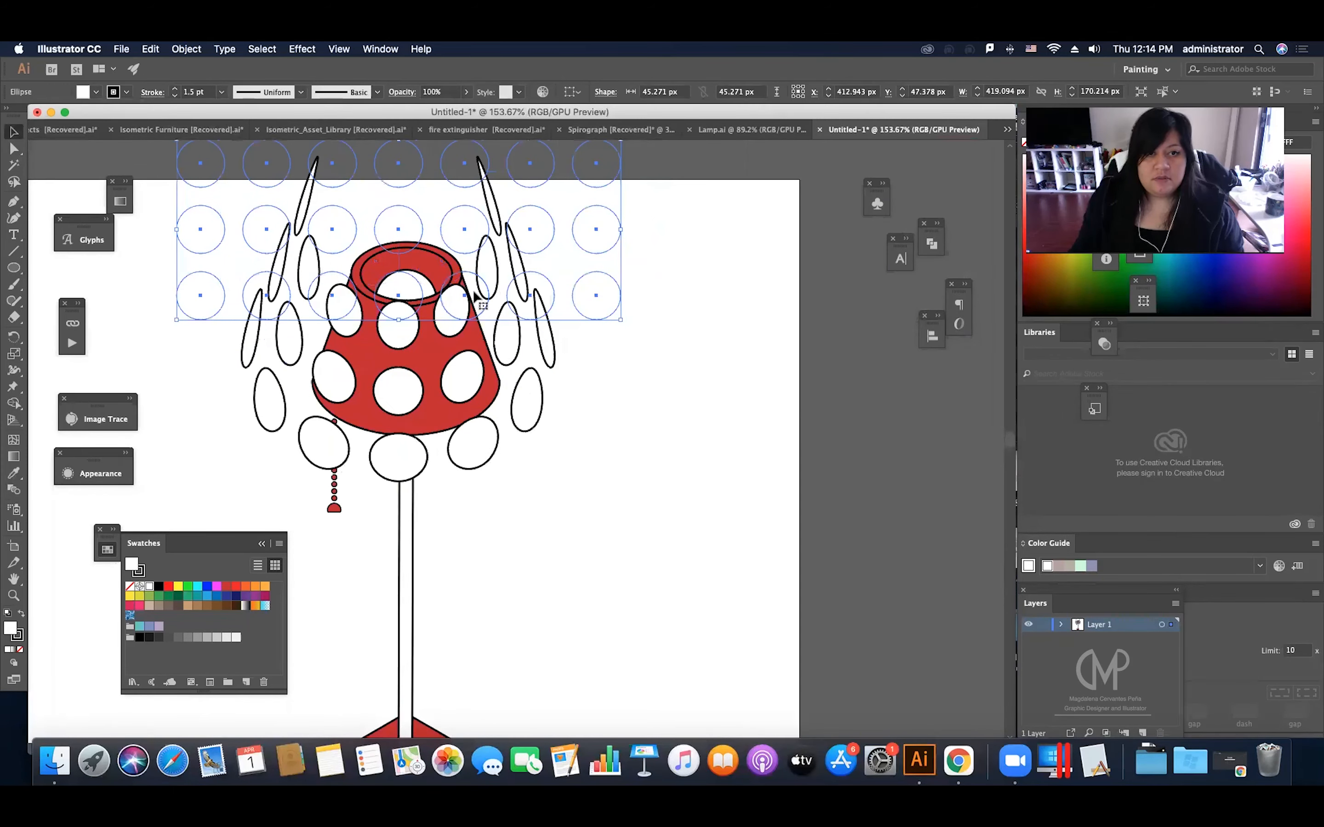
{"action": "scroll", "coordinate": [561, 217], "scroll_direction": "up", "scroll_amount": 1}
{"action": "left_click_drag", "start_coordinate": [624, 172], "coordinate": [601, 190]}
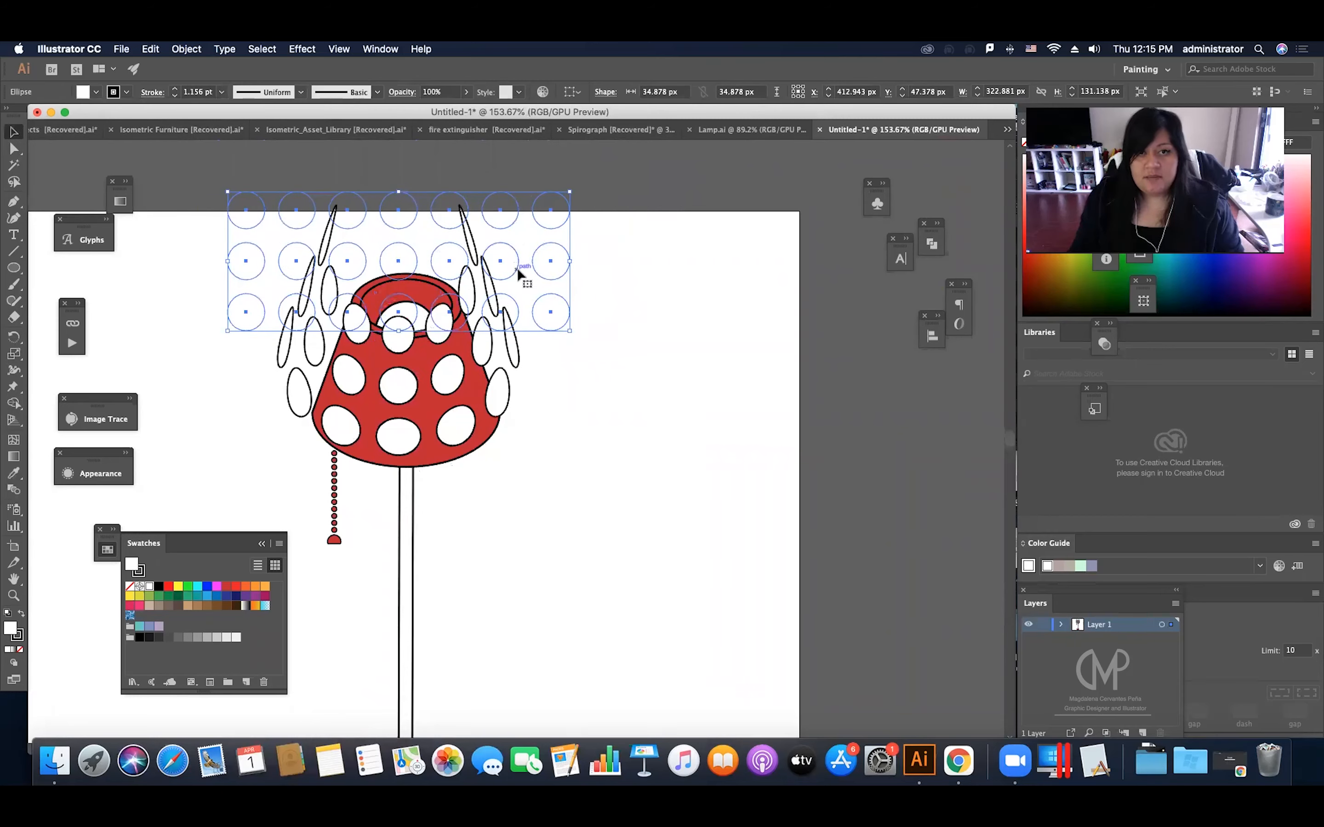
{"action": "left_click_drag", "start_coordinate": [492, 282], "coordinate": [500, 312]}
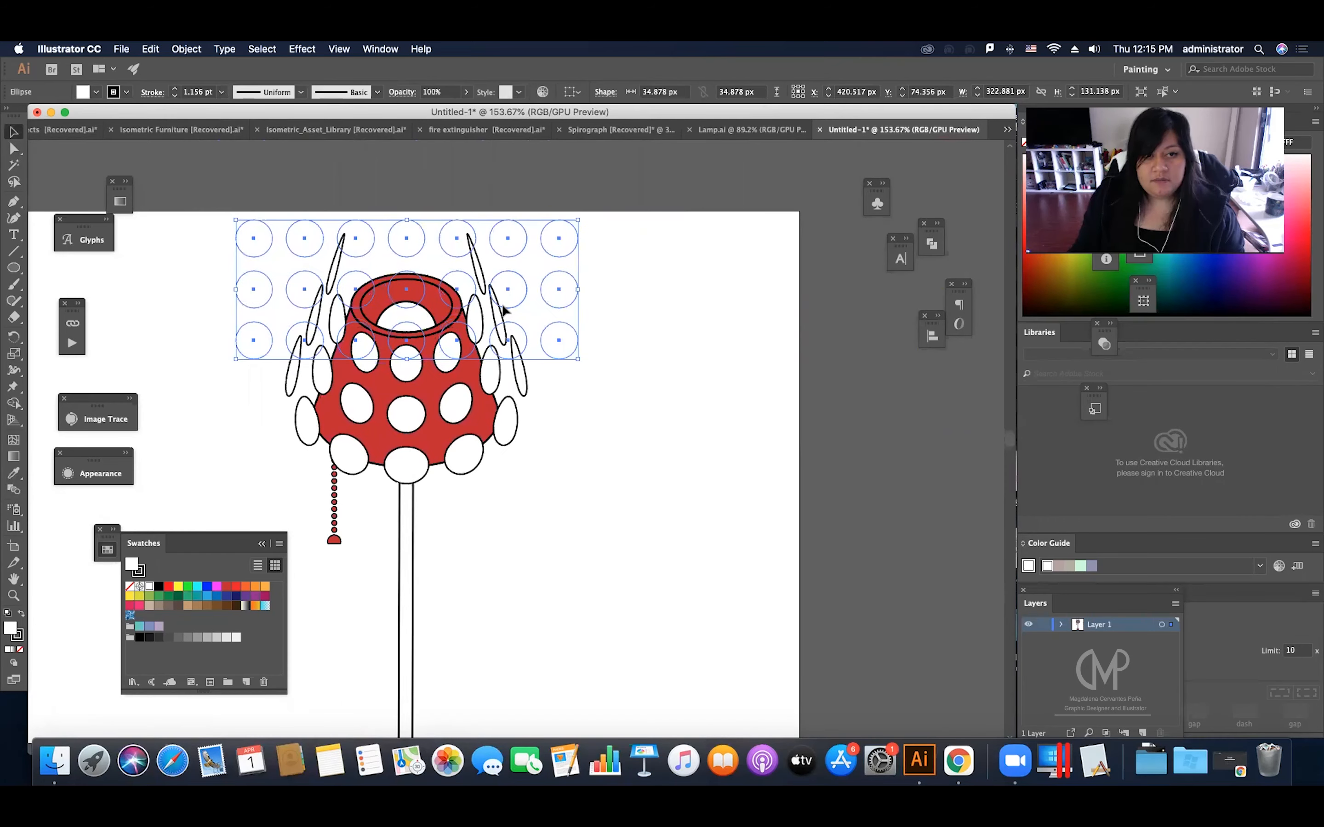
{"action": "key", "text": "Right"}
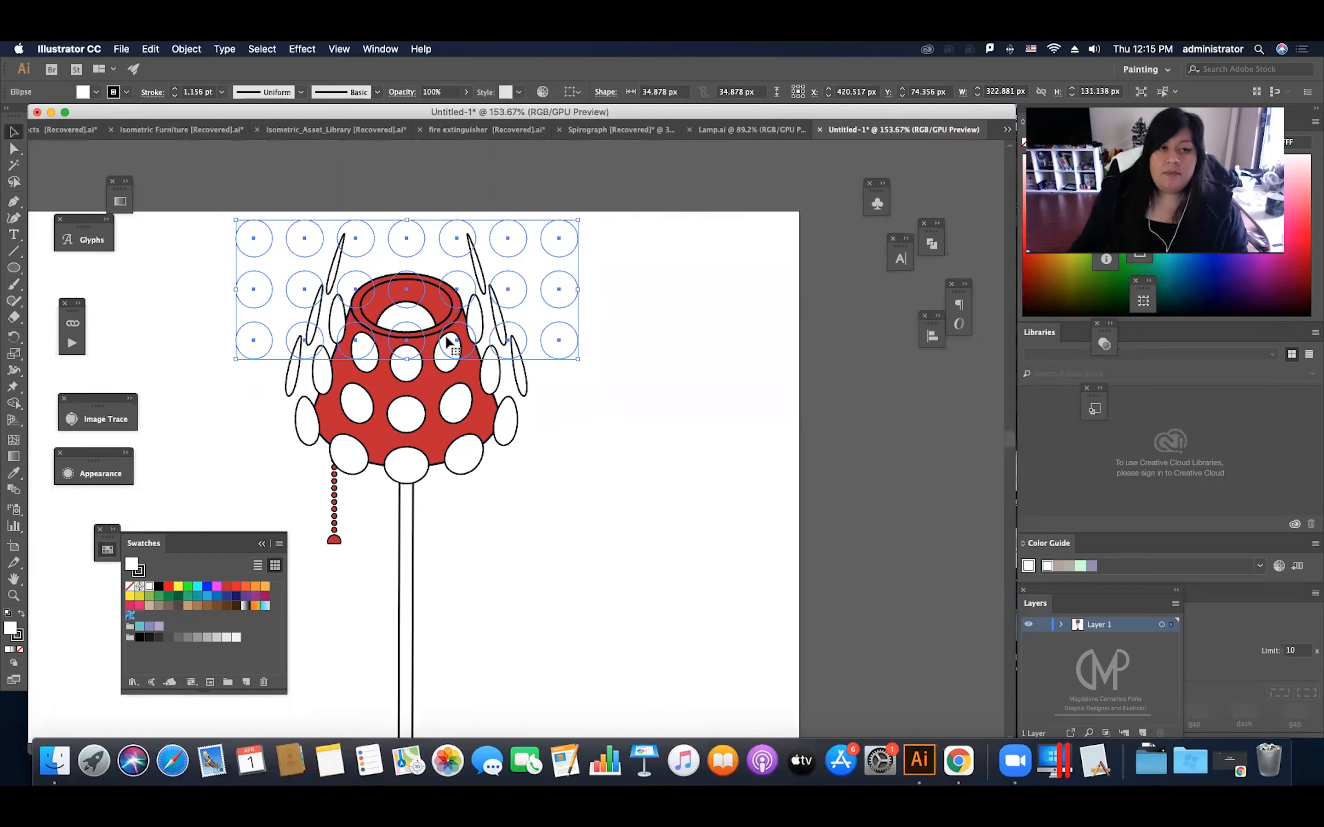
Step: Copy the red lampshade body and paste the copy in front of the white dots
{"action": "left_click", "coordinate": [427, 388]}
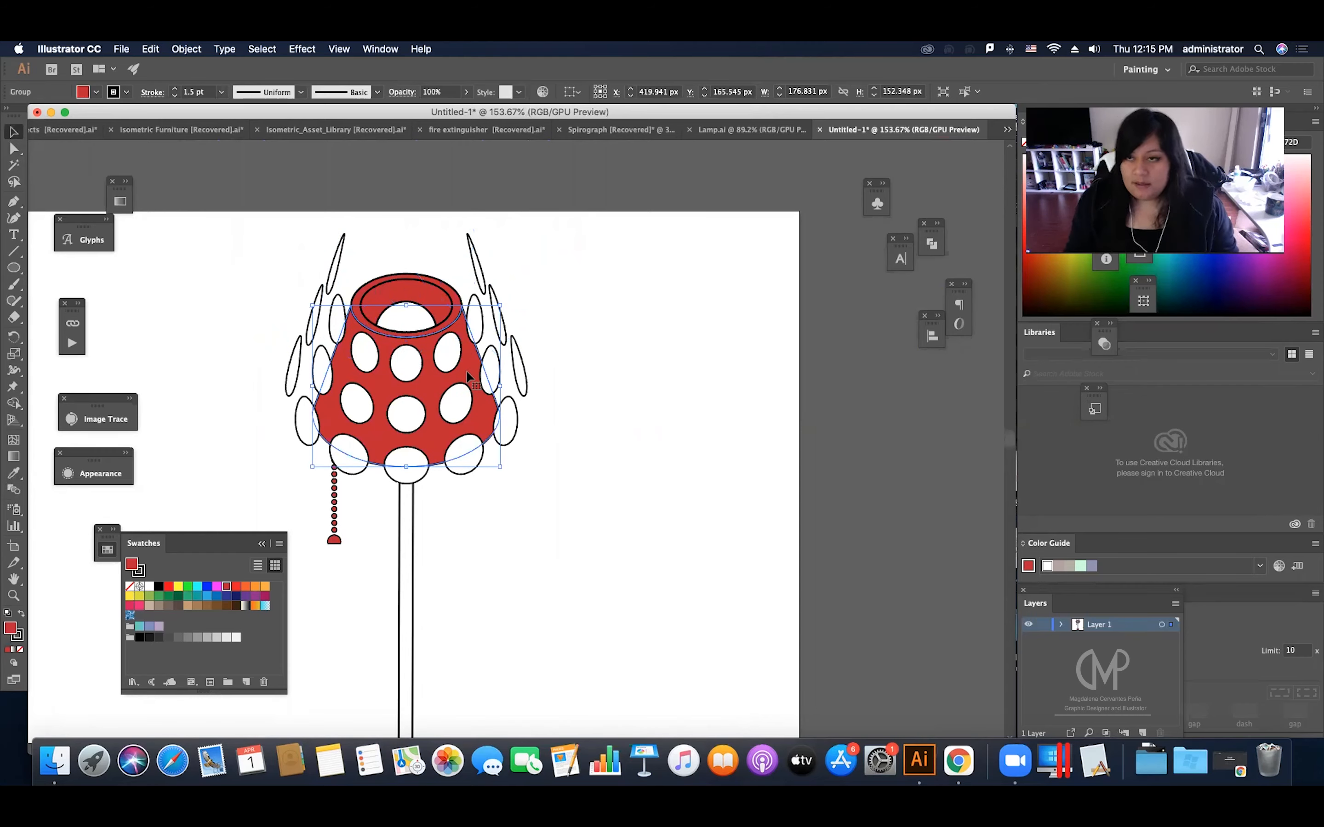
{"action": "left_click_drag", "start_coordinate": [468, 376], "coordinate": [736, 281]}
{"action": "key", "text": "super+z"}
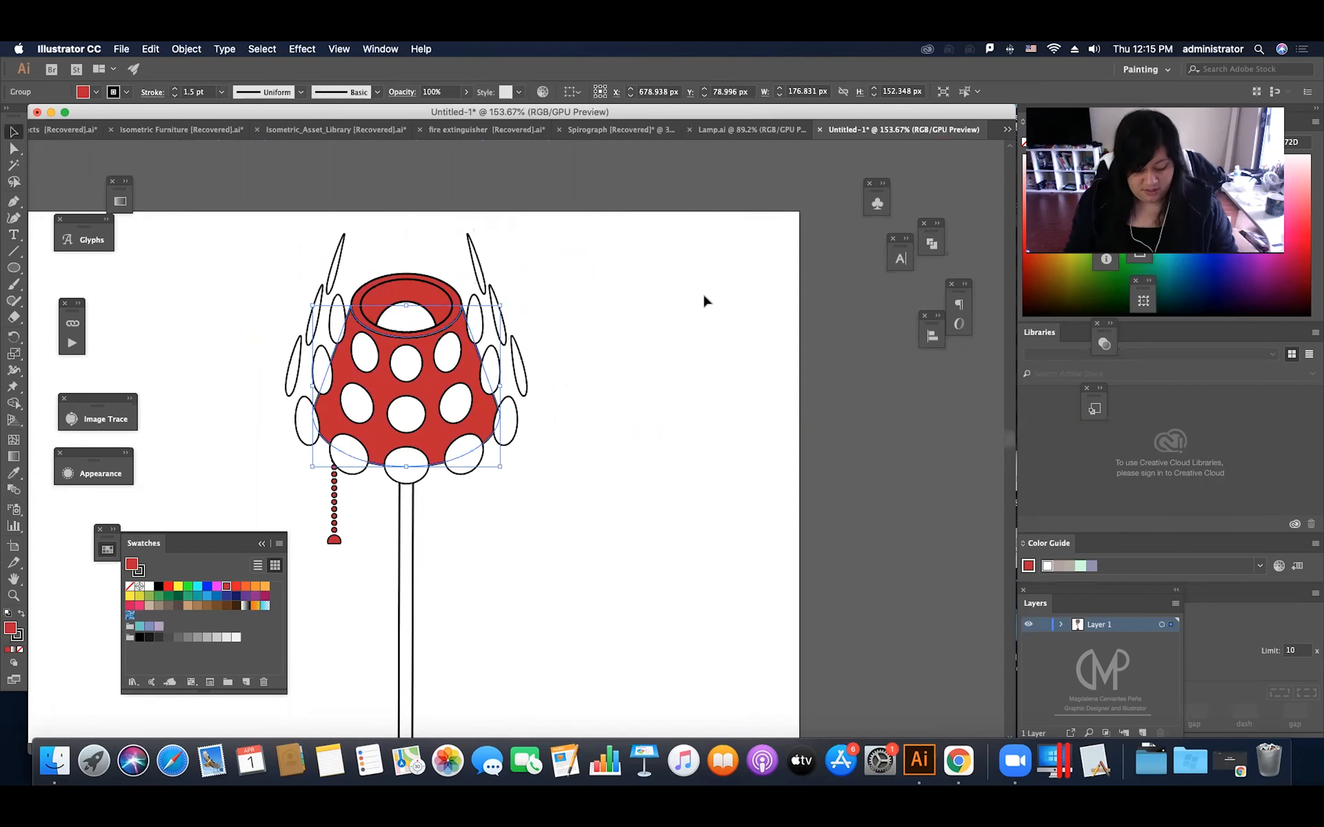
{"action": "left_click", "coordinate": [518, 344]}
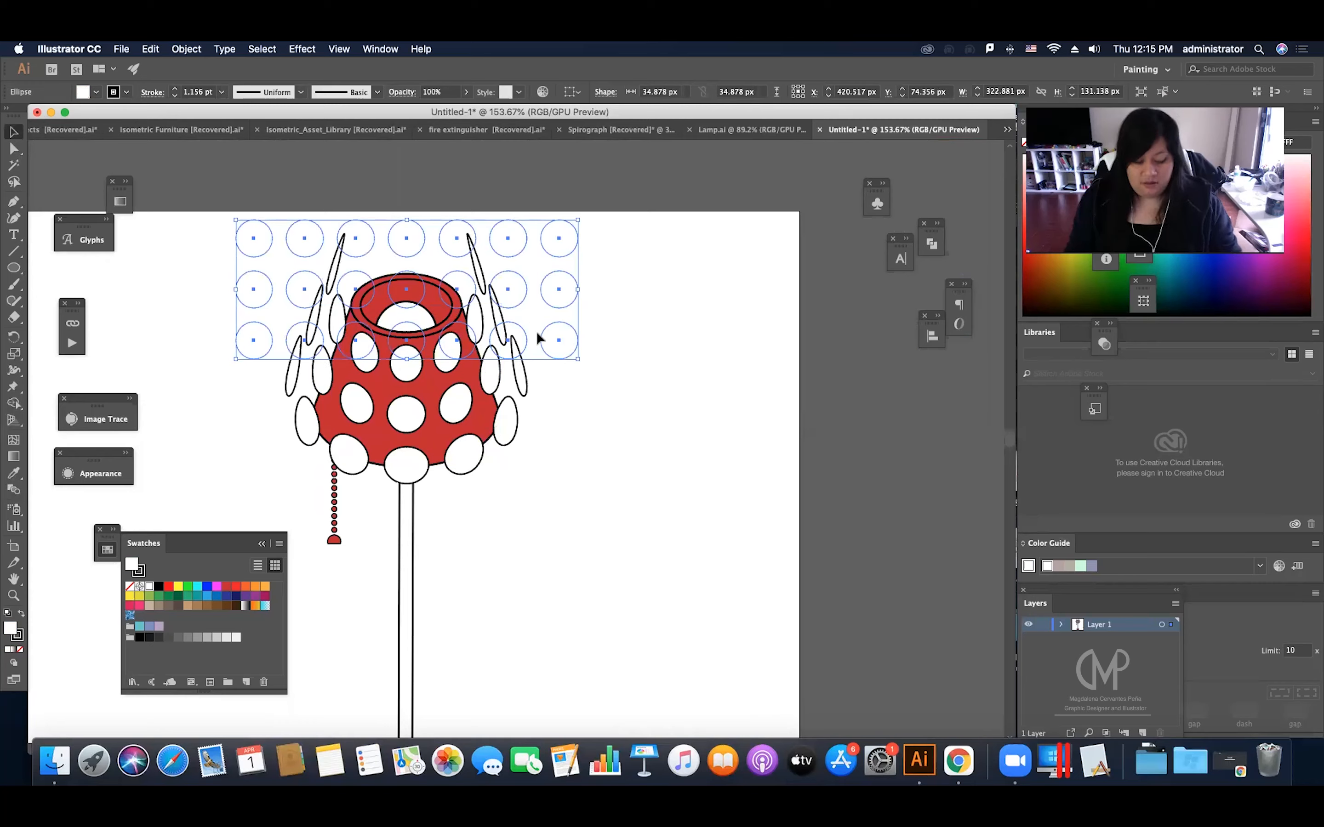
{"action": "key", "text": "super+z"}
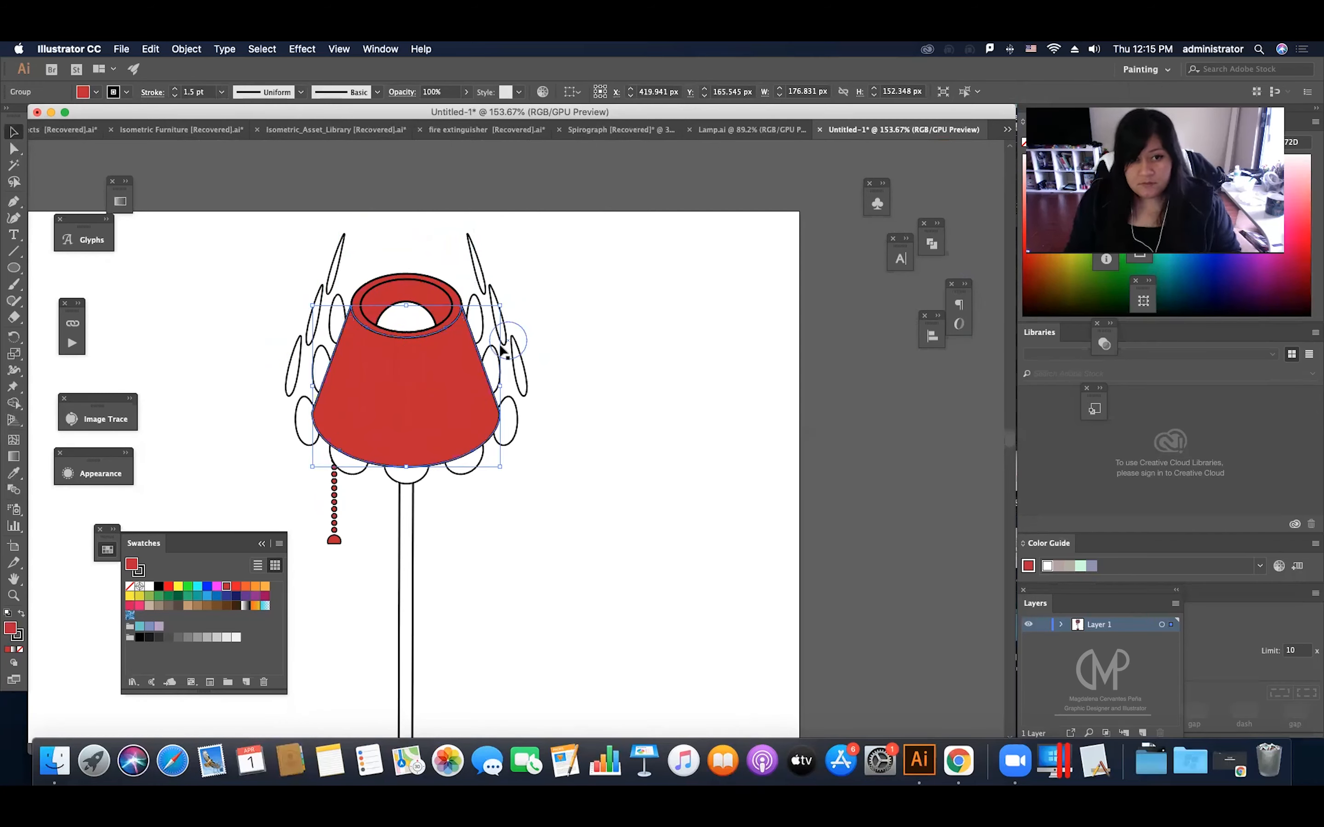
{"action": "left_click", "coordinate": [548, 338]}
{"action": "left_click_drag", "start_coordinate": [465, 385], "coordinate": [808, 327]}
{"action": "key", "text": "super+z"}
{"action": "left_click", "coordinate": [524, 344]}
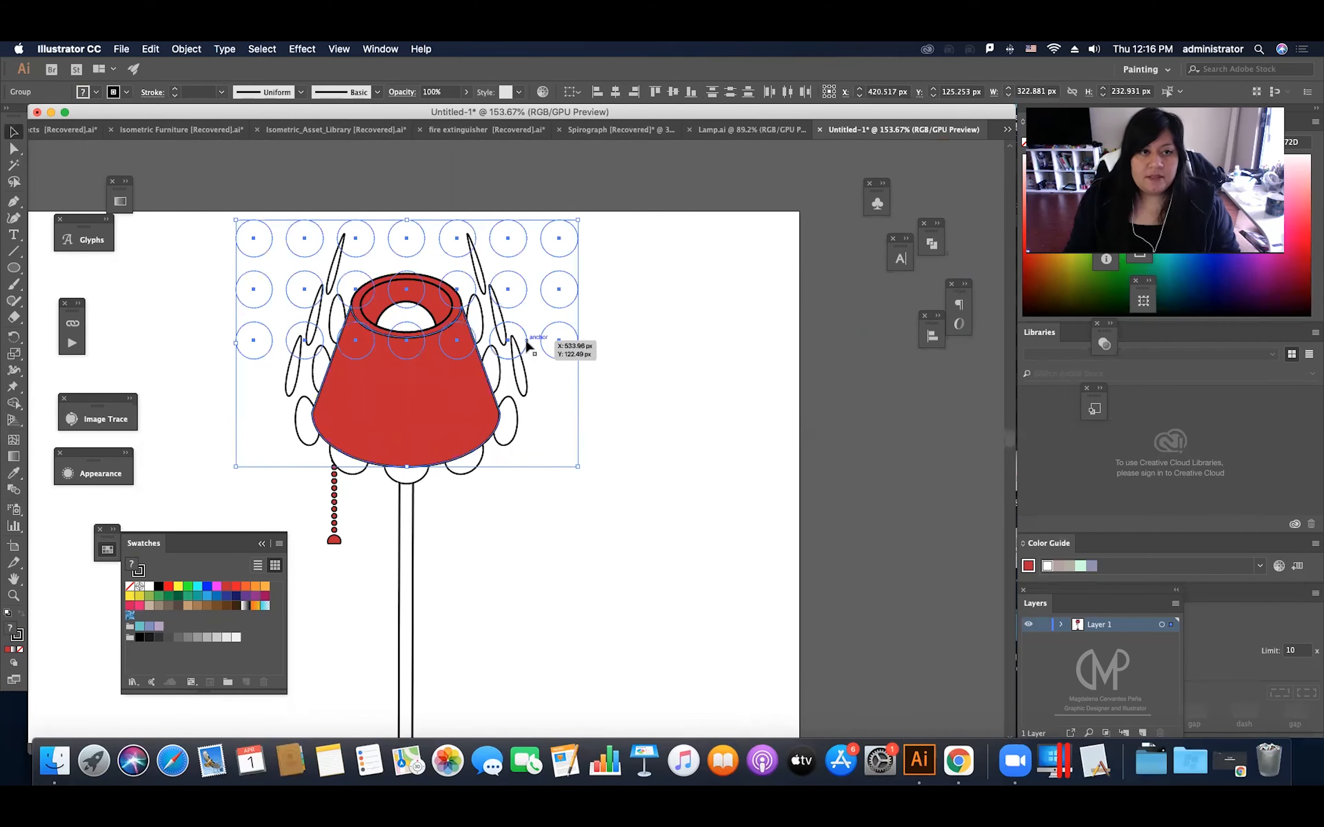
{"action": "right_click", "coordinate": [504, 346]}
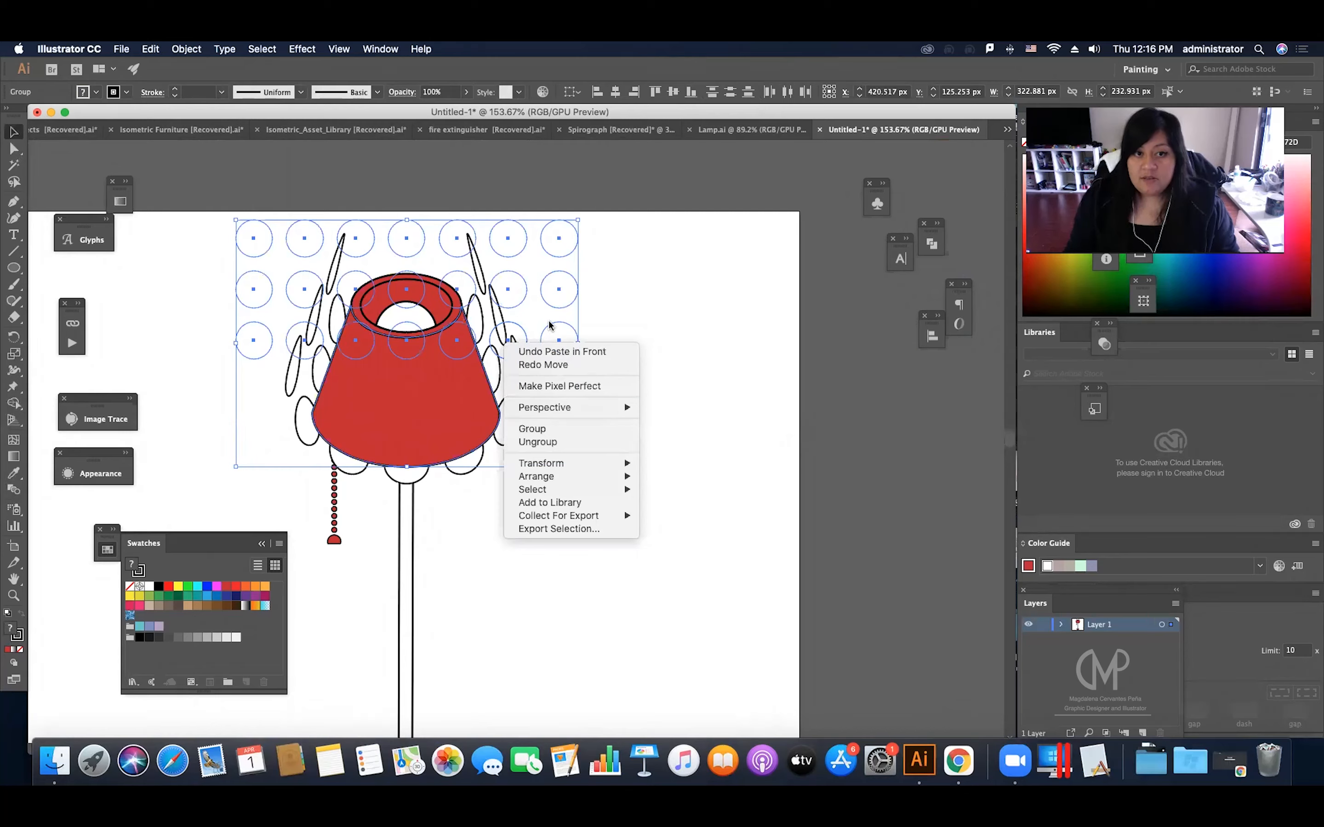
{"action": "left_click", "coordinate": [713, 372]}
{"action": "key", "text": "Delete"}
Step: Unite the pasted lampshade copy into a single path with Pathfinder
{"action": "left_click", "coordinate": [476, 404]}
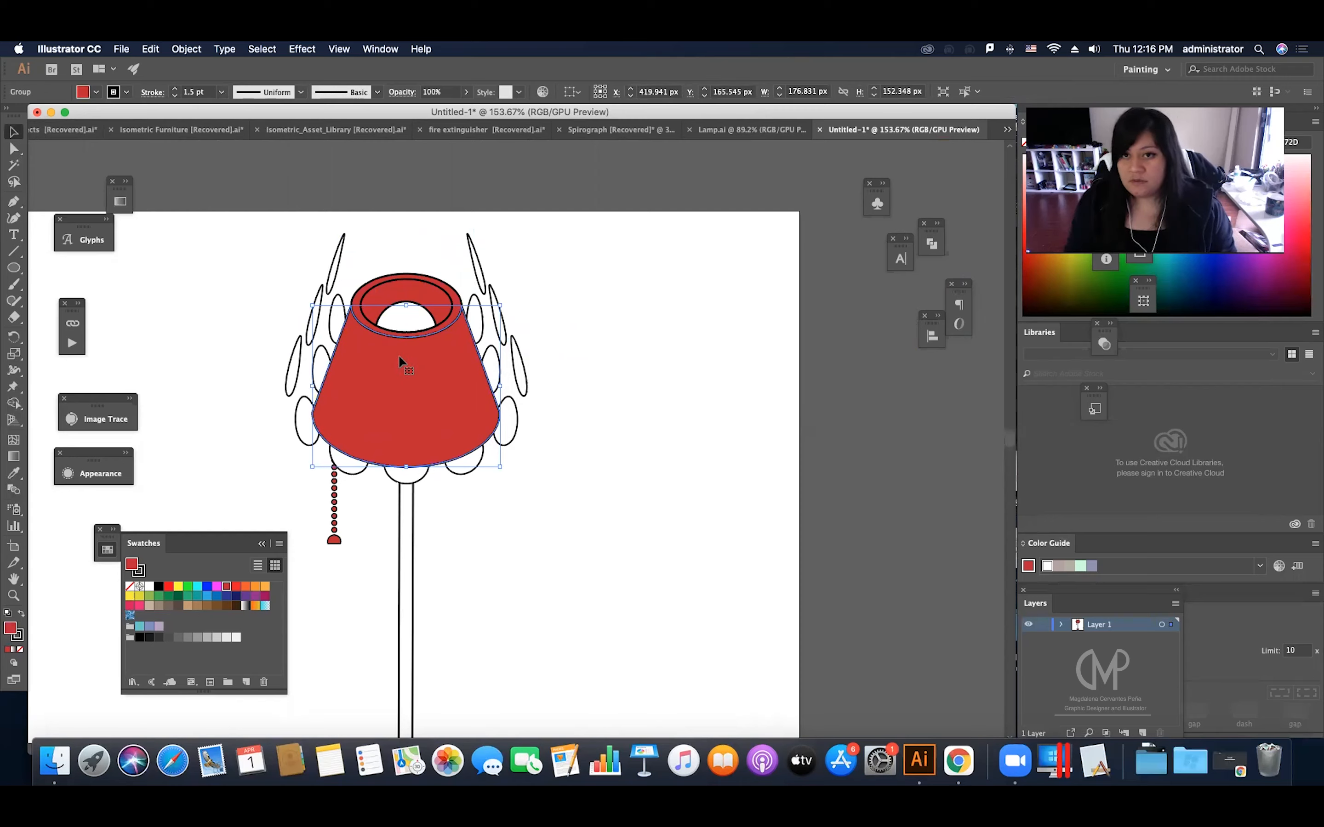
{"action": "left_click", "coordinate": [933, 245]}
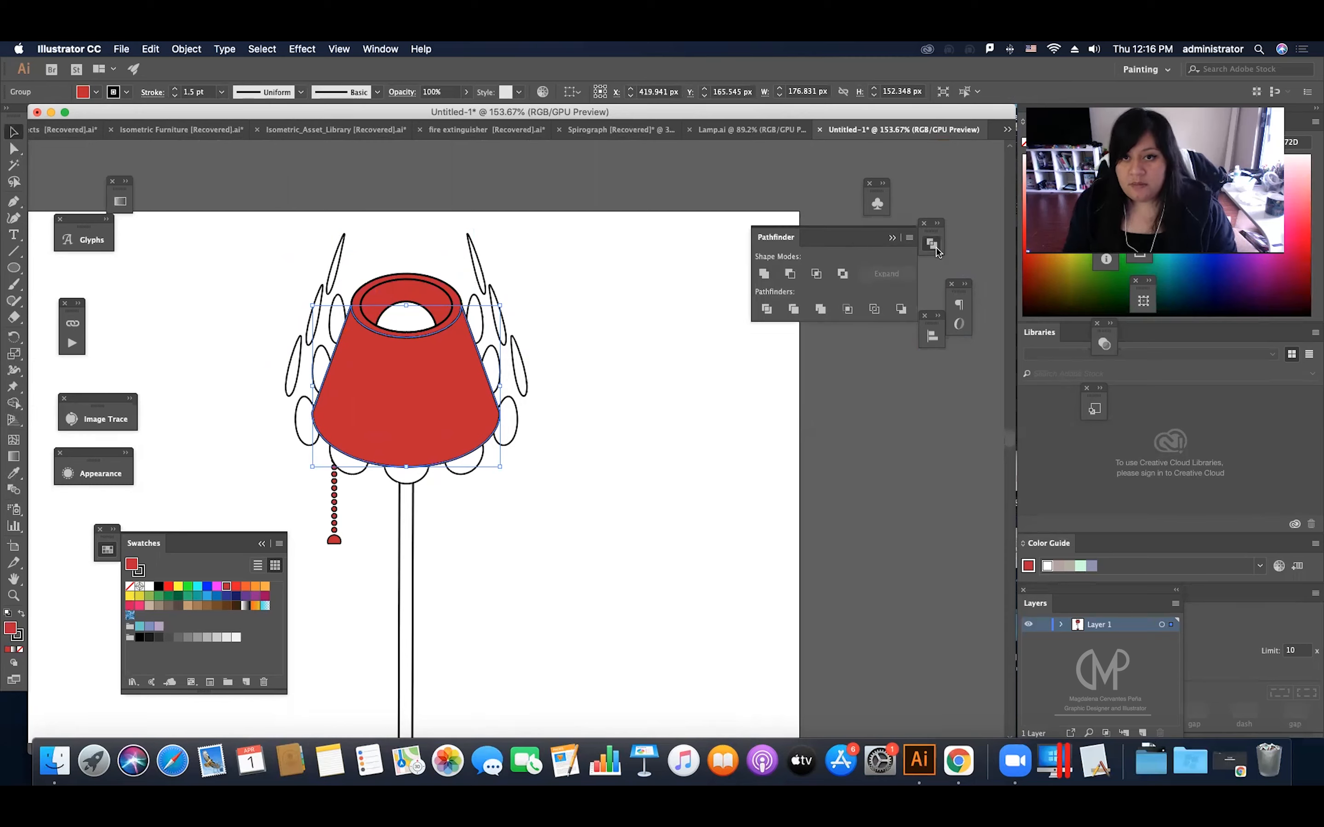
{"action": "left_click", "coordinate": [768, 274]}
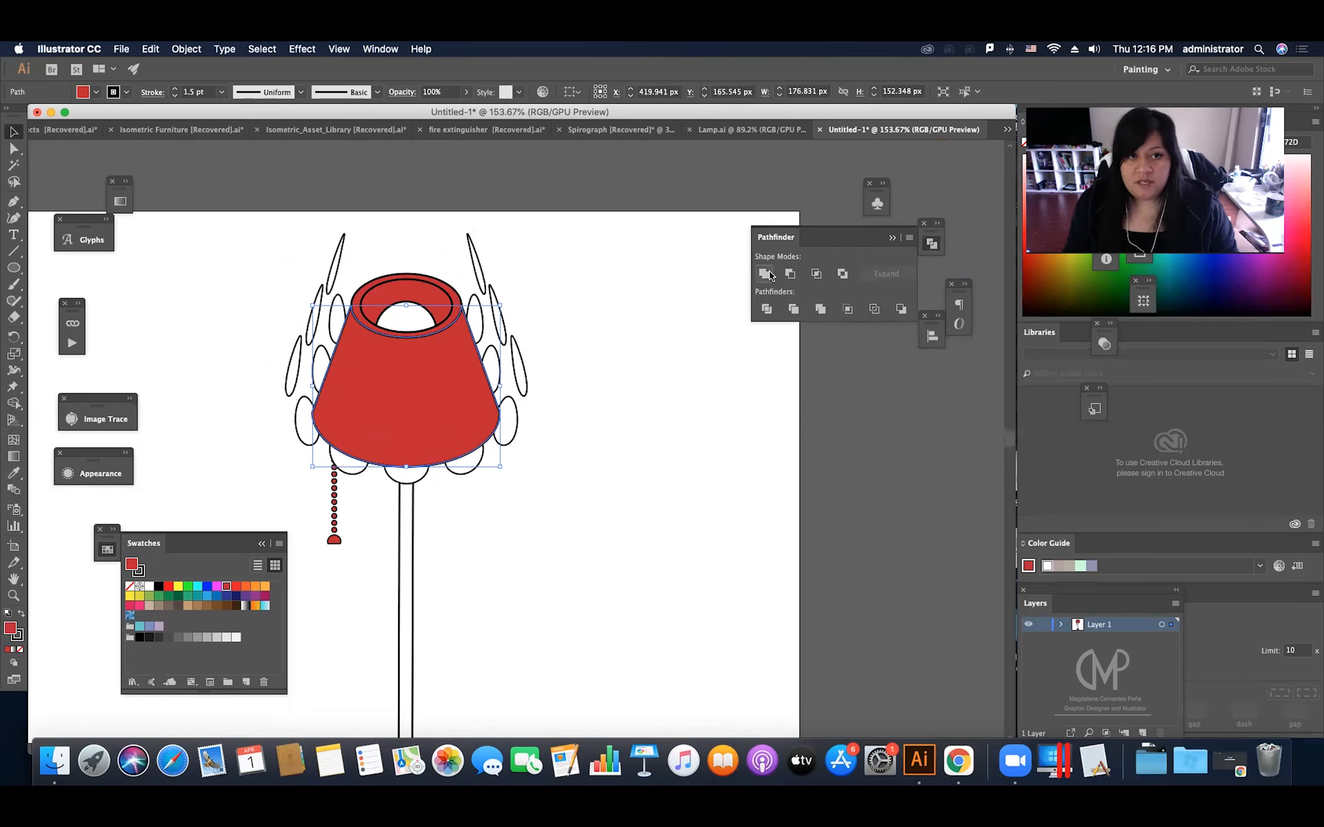
Step: Make a clipping mask from the united shade copy and the white dots
{"action": "left_click", "coordinate": [501, 344]}
{"action": "right_click", "coordinate": [502, 344]}
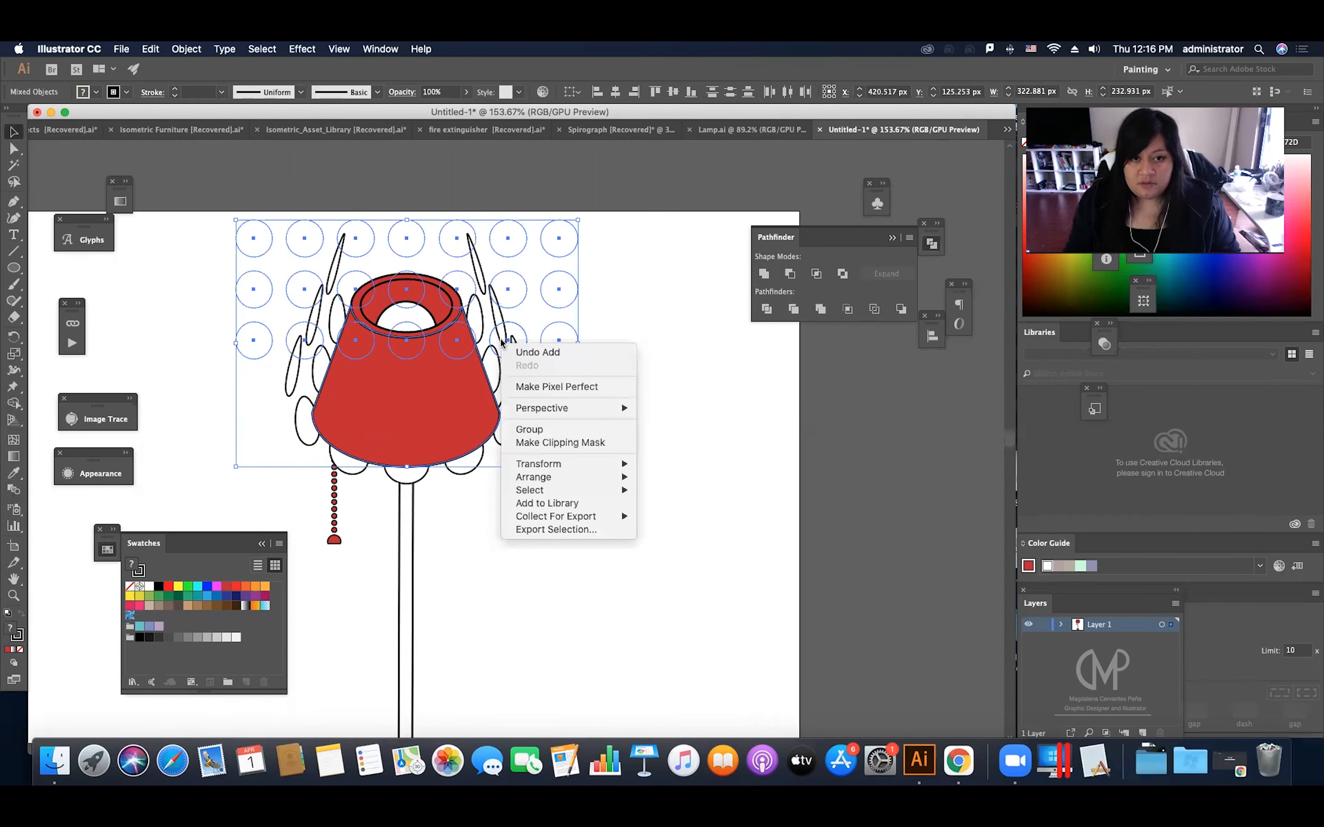
{"action": "left_click", "coordinate": [558, 445]}
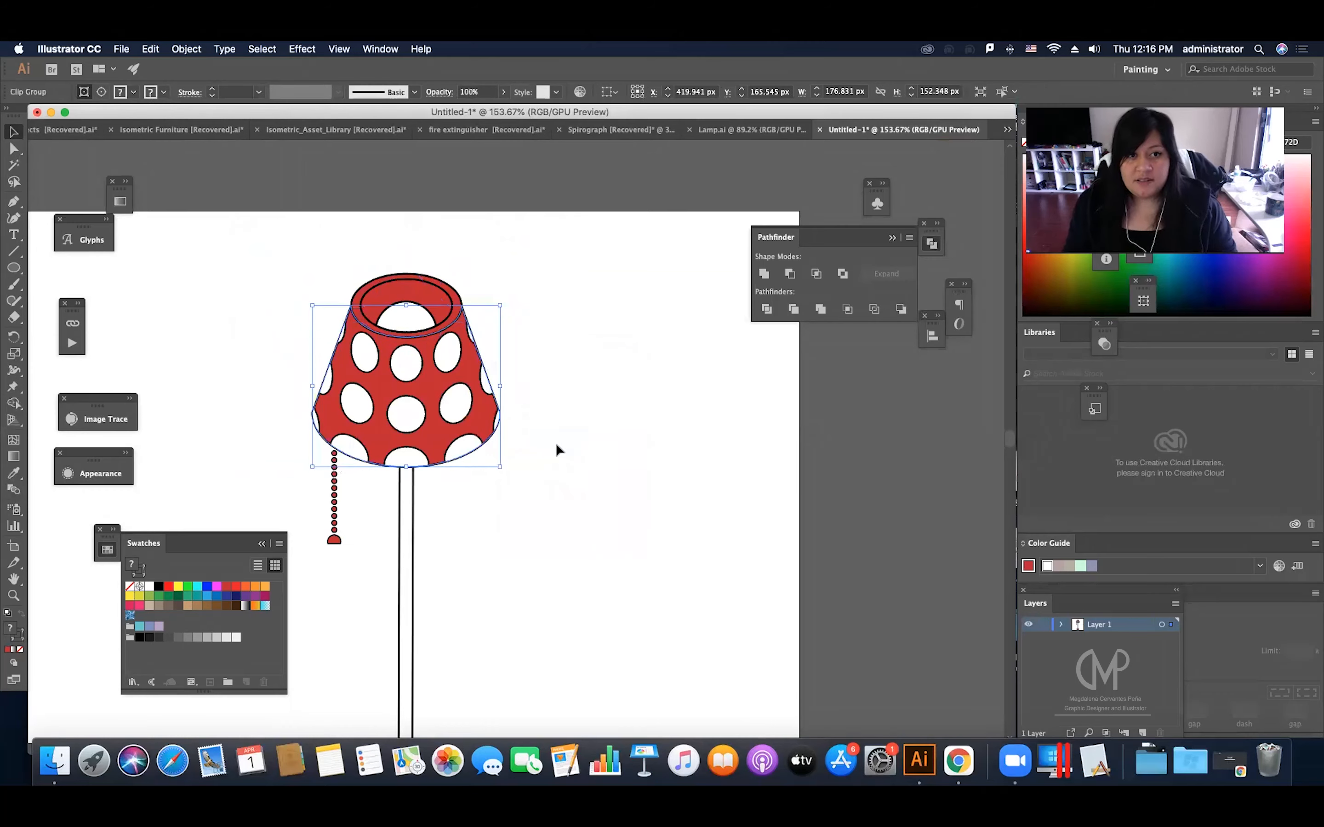
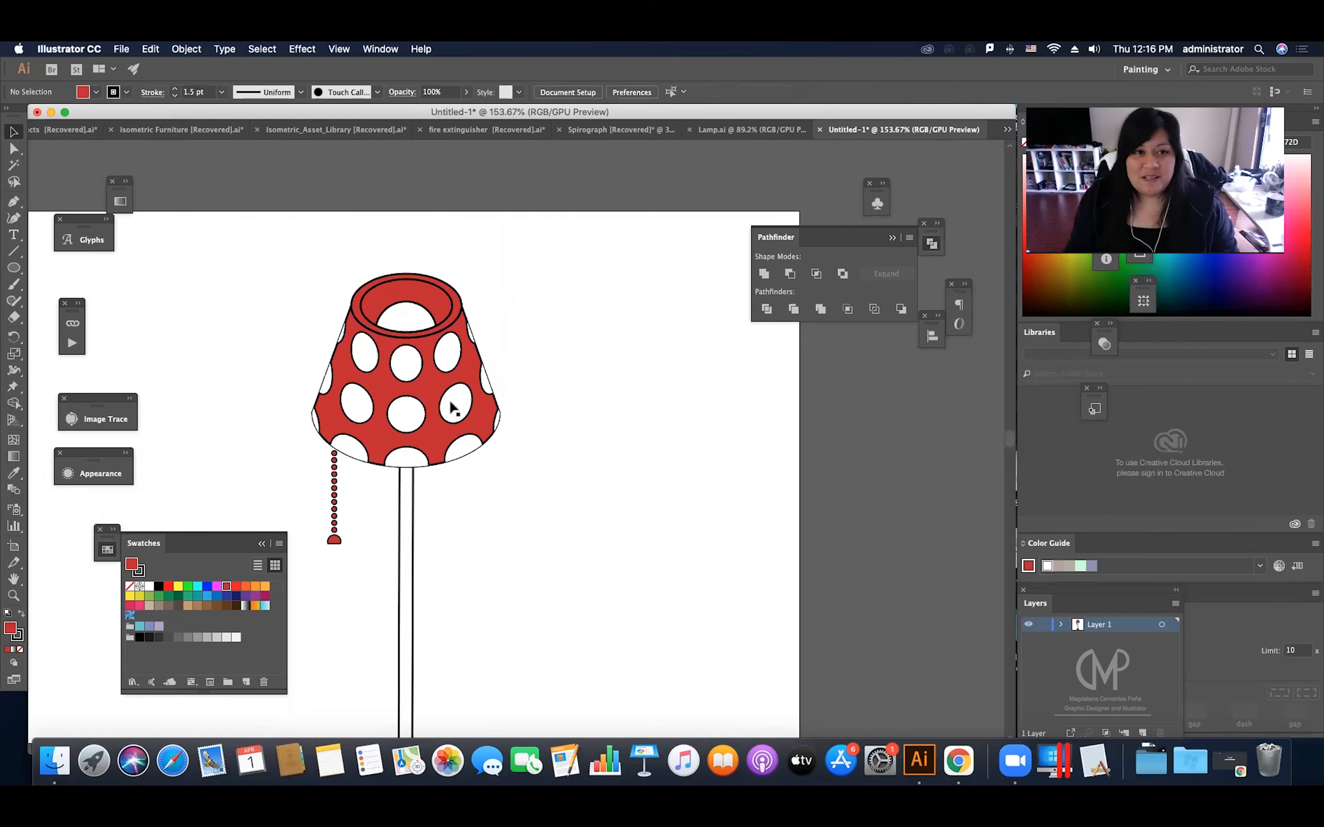
Step: Release the clipping mask from the white dots and delete the red shade copy covering them
{"action": "key", "text": "Delete"}
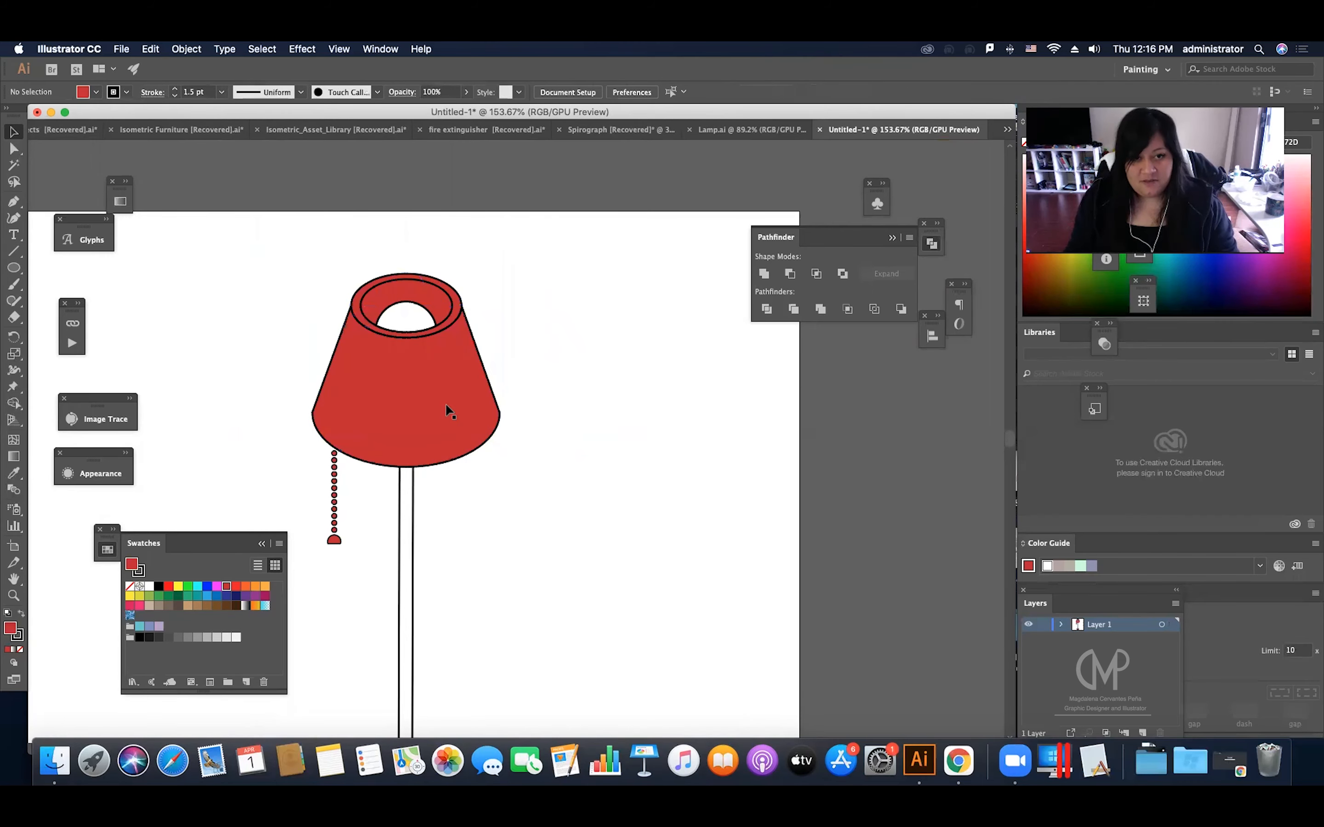
{"action": "key", "text": "super+z"}
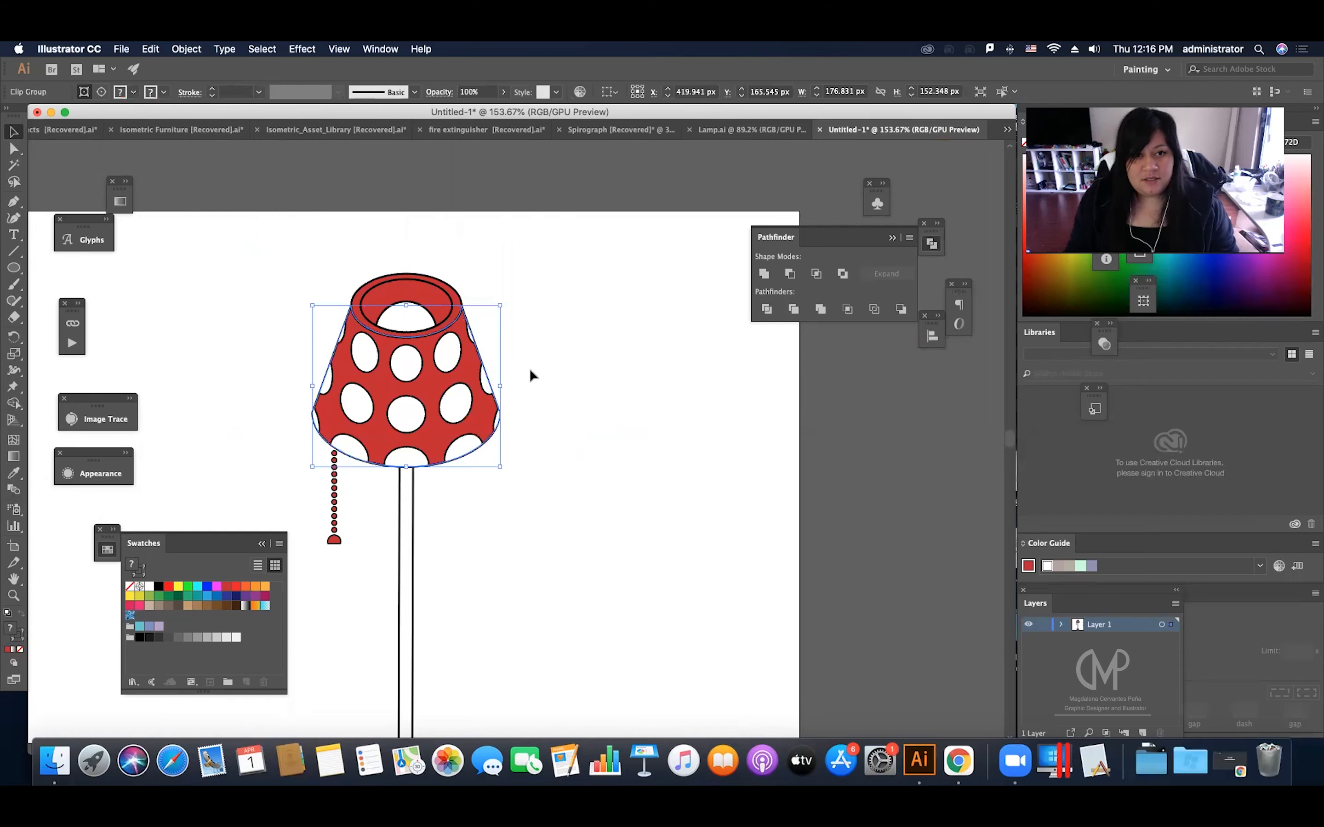
{"action": "key", "text": "alt+super+7"}
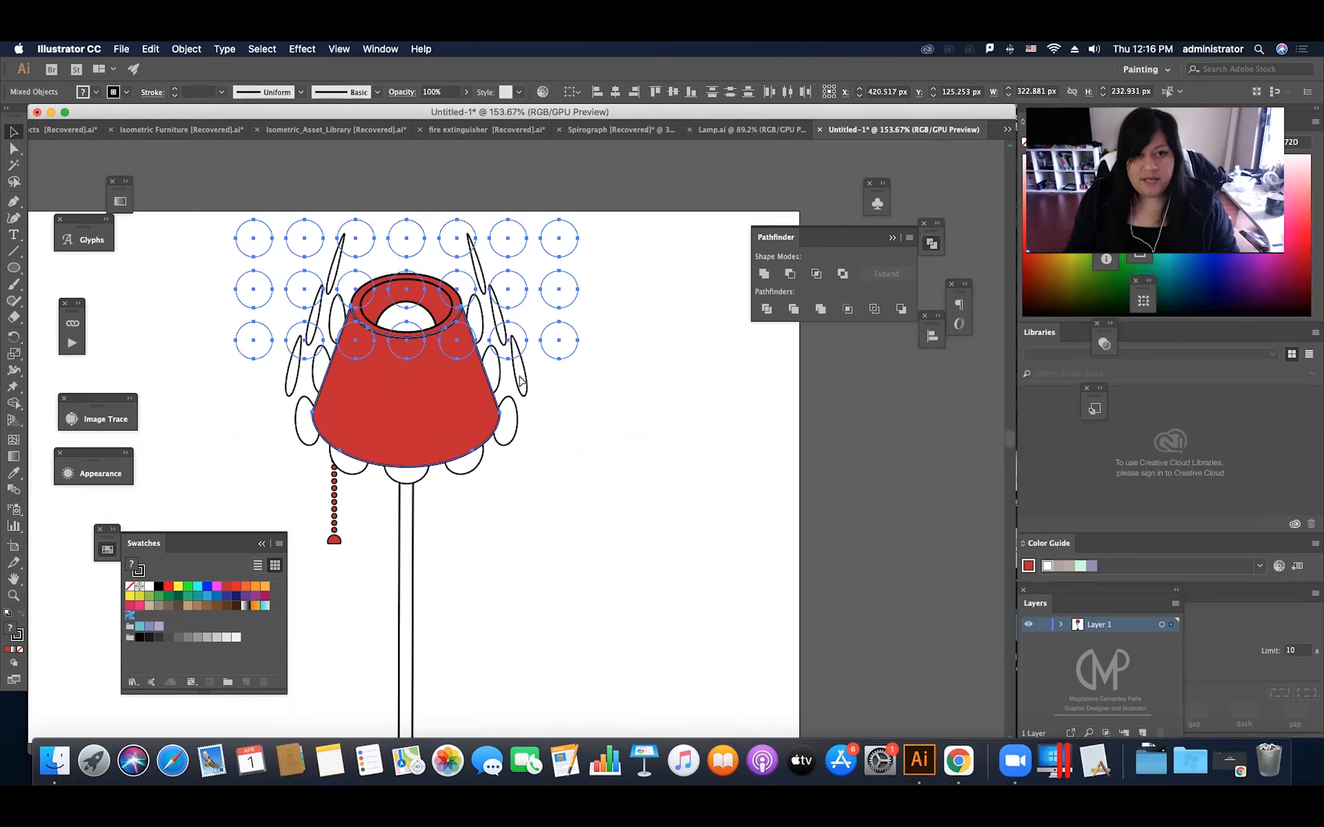
{"action": "left_click", "coordinate": [526, 406]}
{"action": "left_click", "coordinate": [444, 399]}
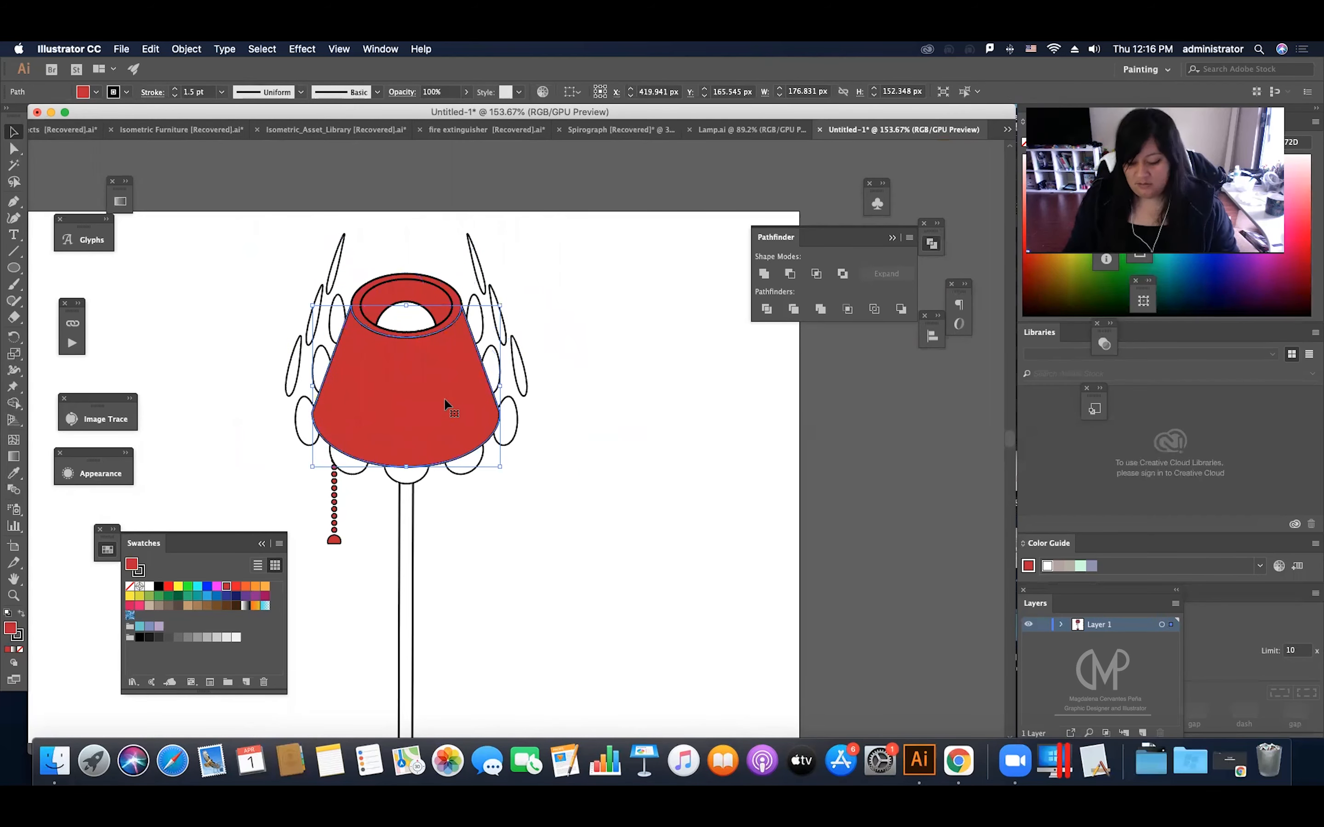
{"action": "key", "text": "Delete"}
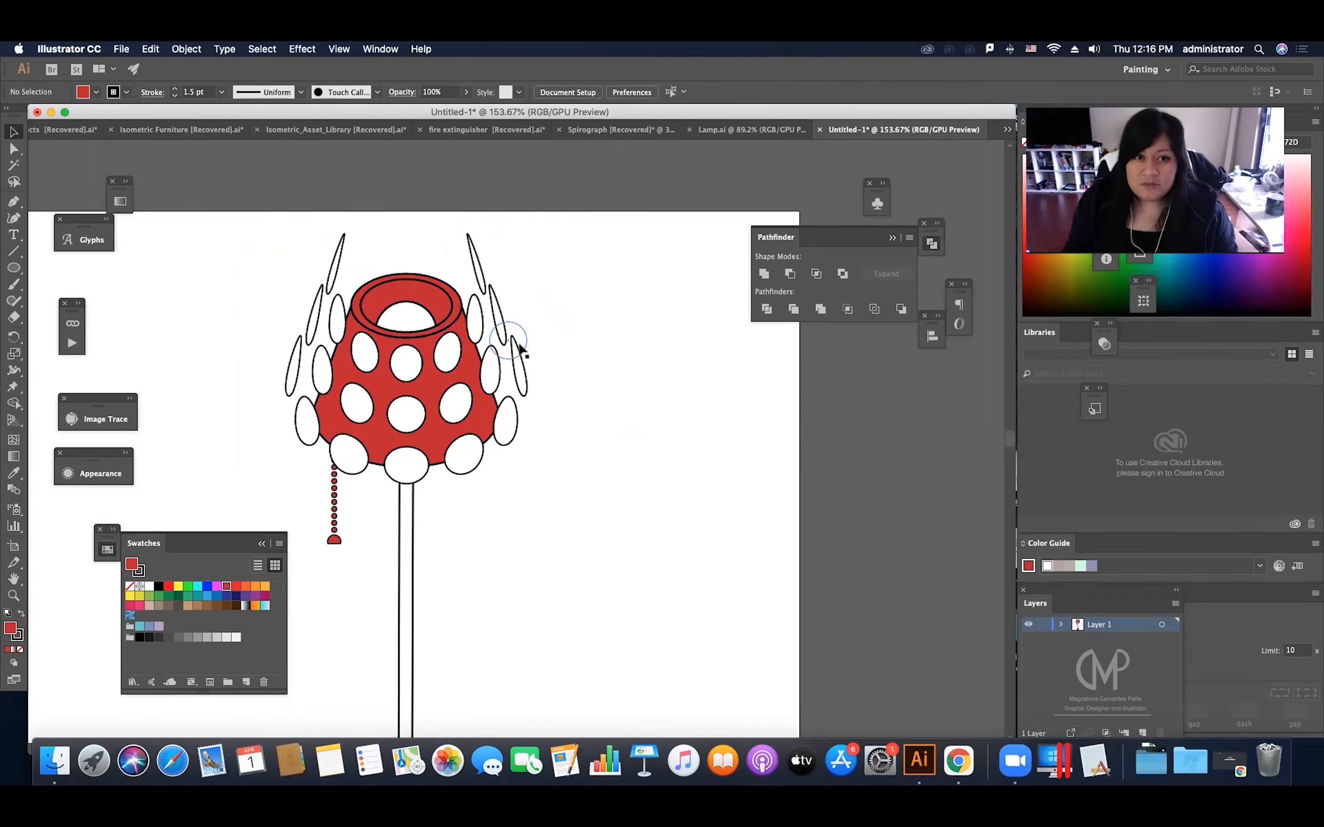
Step: Expand the appearance of the warped white dots
{"action": "left_click", "coordinate": [520, 351]}
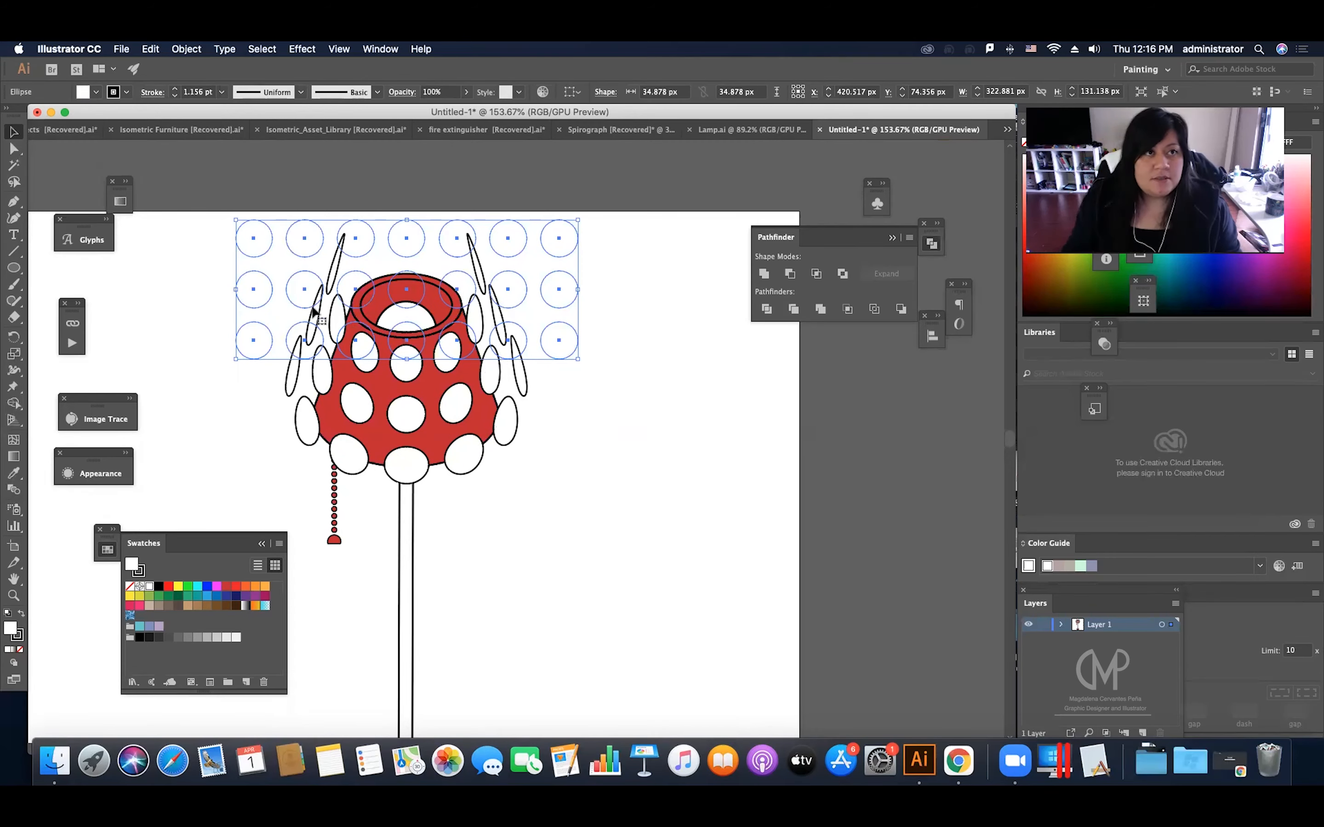
{"action": "left_click", "coordinate": [176, 49]}
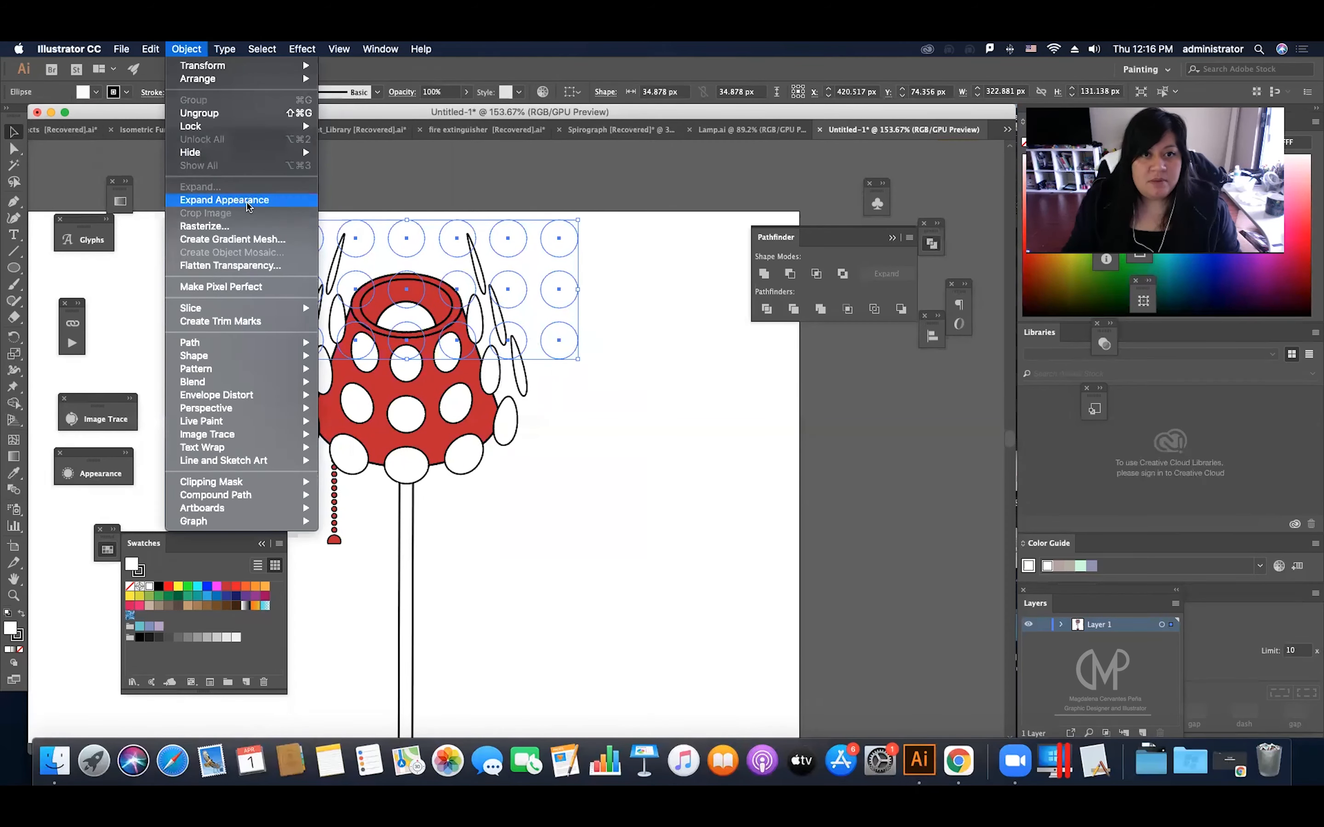
{"action": "left_click", "coordinate": [218, 199]}
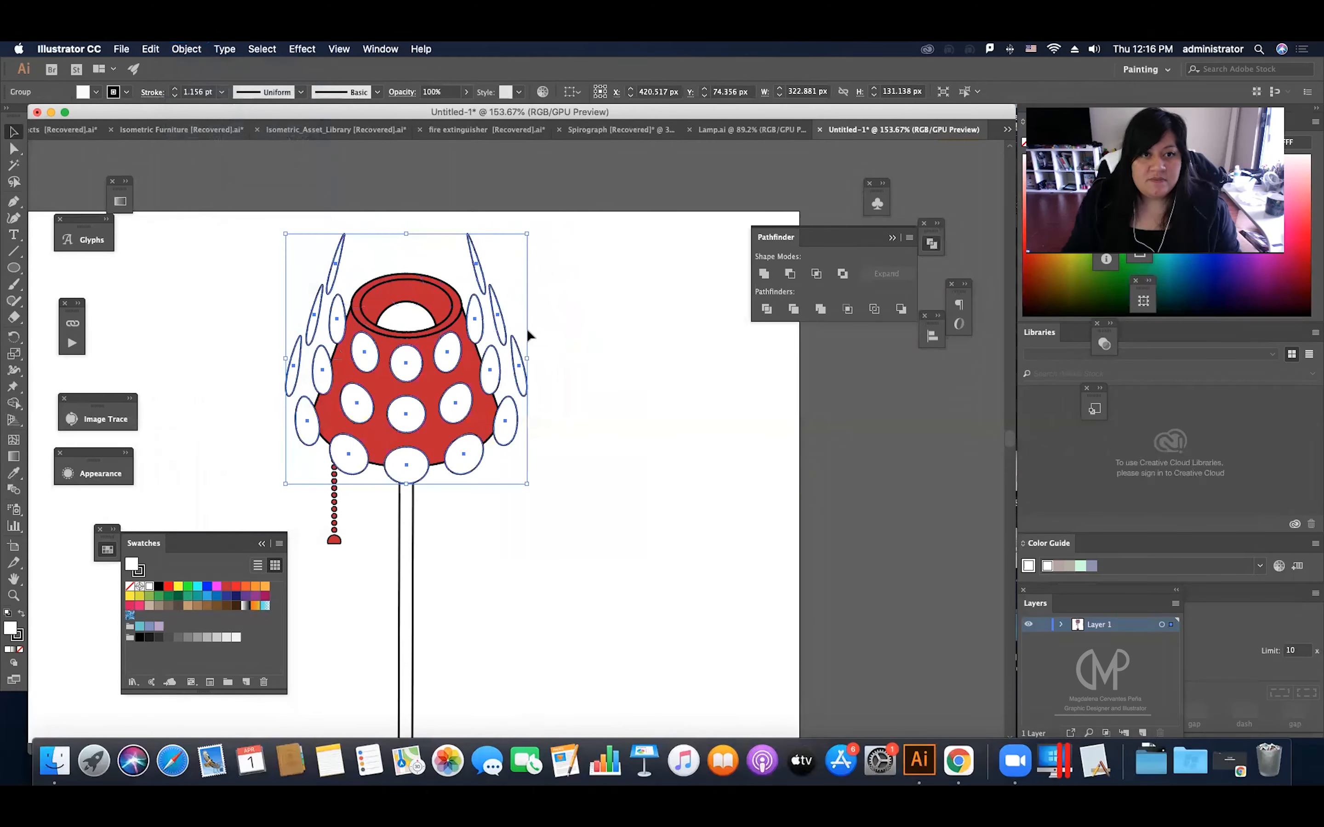
Step: Select the red shade with the expanded dots and remove the dot parts outside the shade's right edge using Shape Builder
{"action": "left_click", "coordinate": [471, 364]}
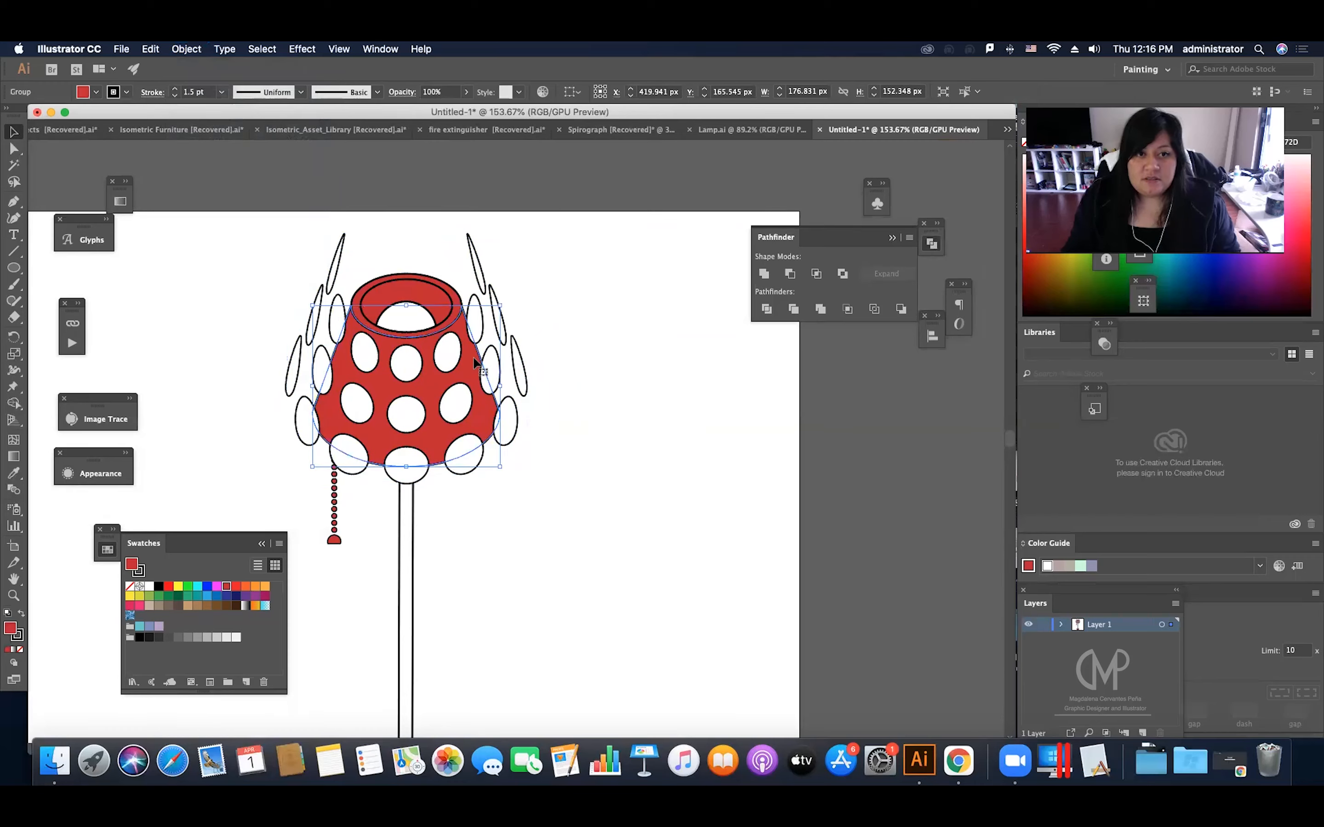
{"action": "left_click_drag", "start_coordinate": [474, 359], "coordinate": [624, 229]}
{"action": "key", "text": "super+z"}
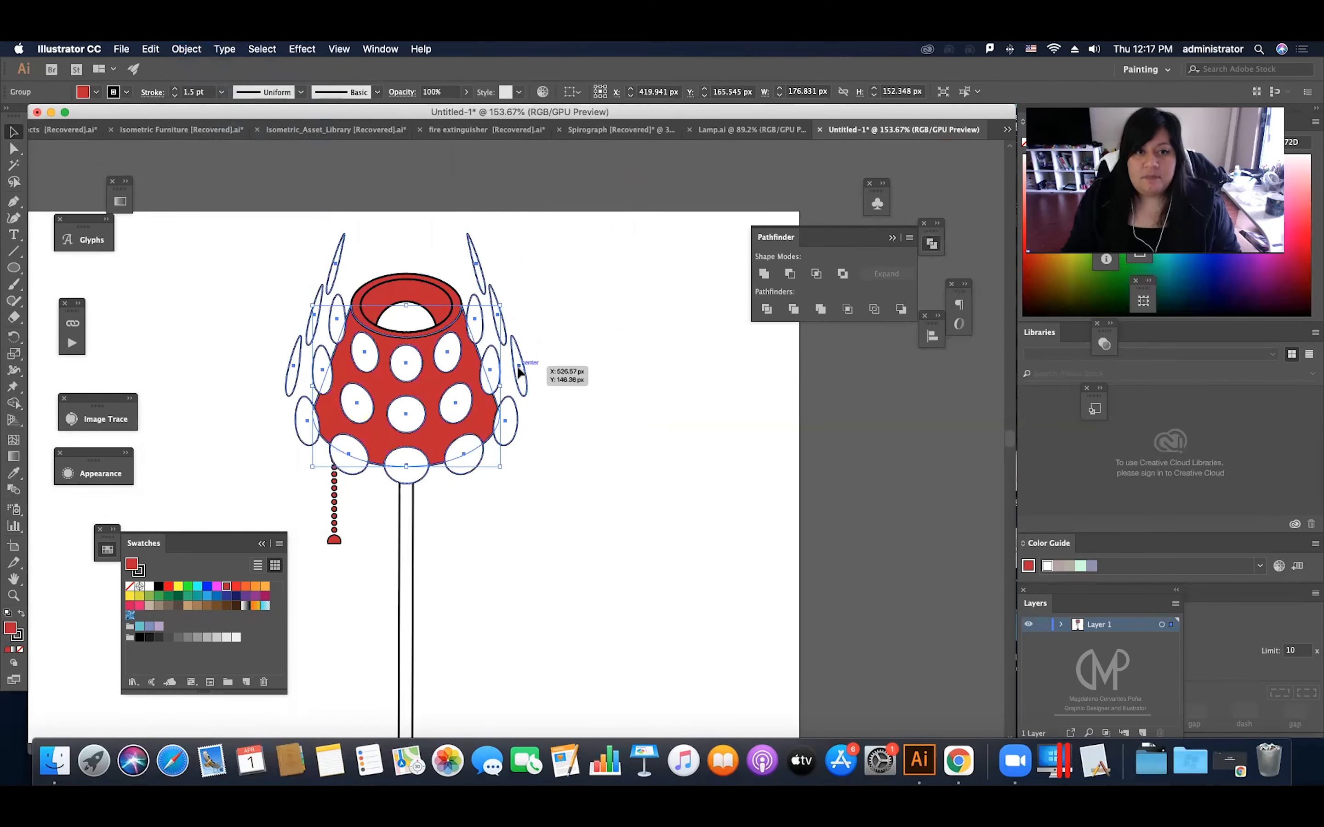
{"action": "left_click", "coordinate": [518, 372]}
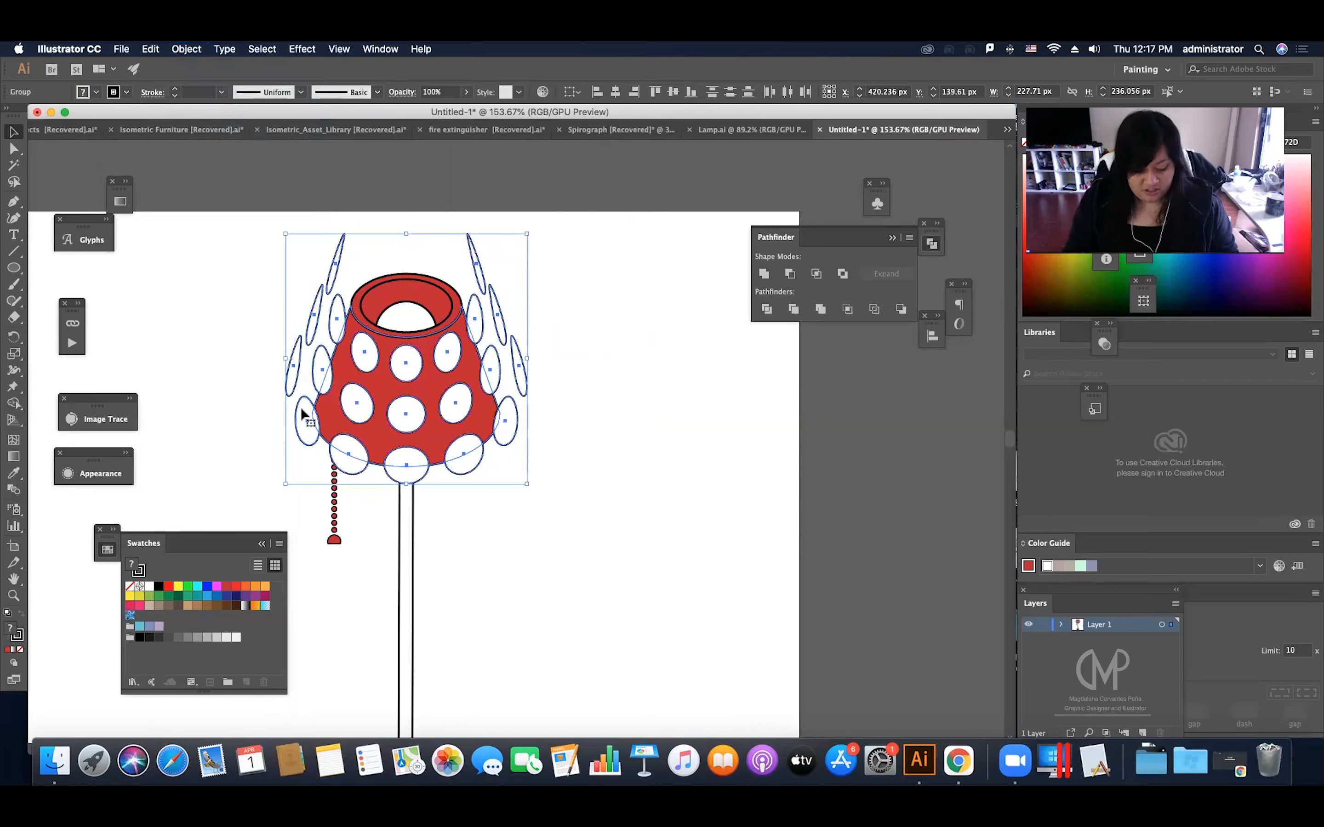
{"action": "key", "text": "shift+m"}
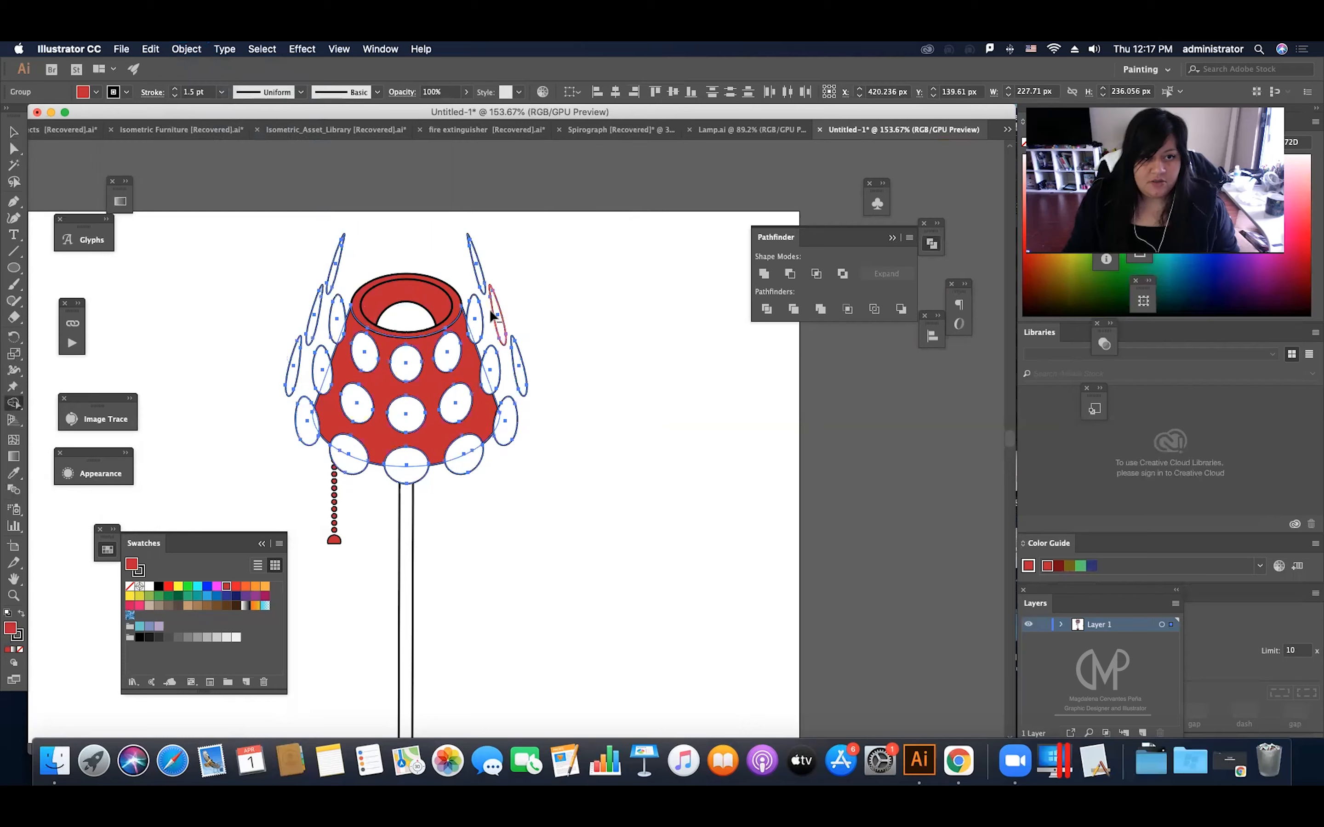
{"action": "scroll", "coordinate": [475, 259], "scroll_direction": "down", "scroll_amount": 2}
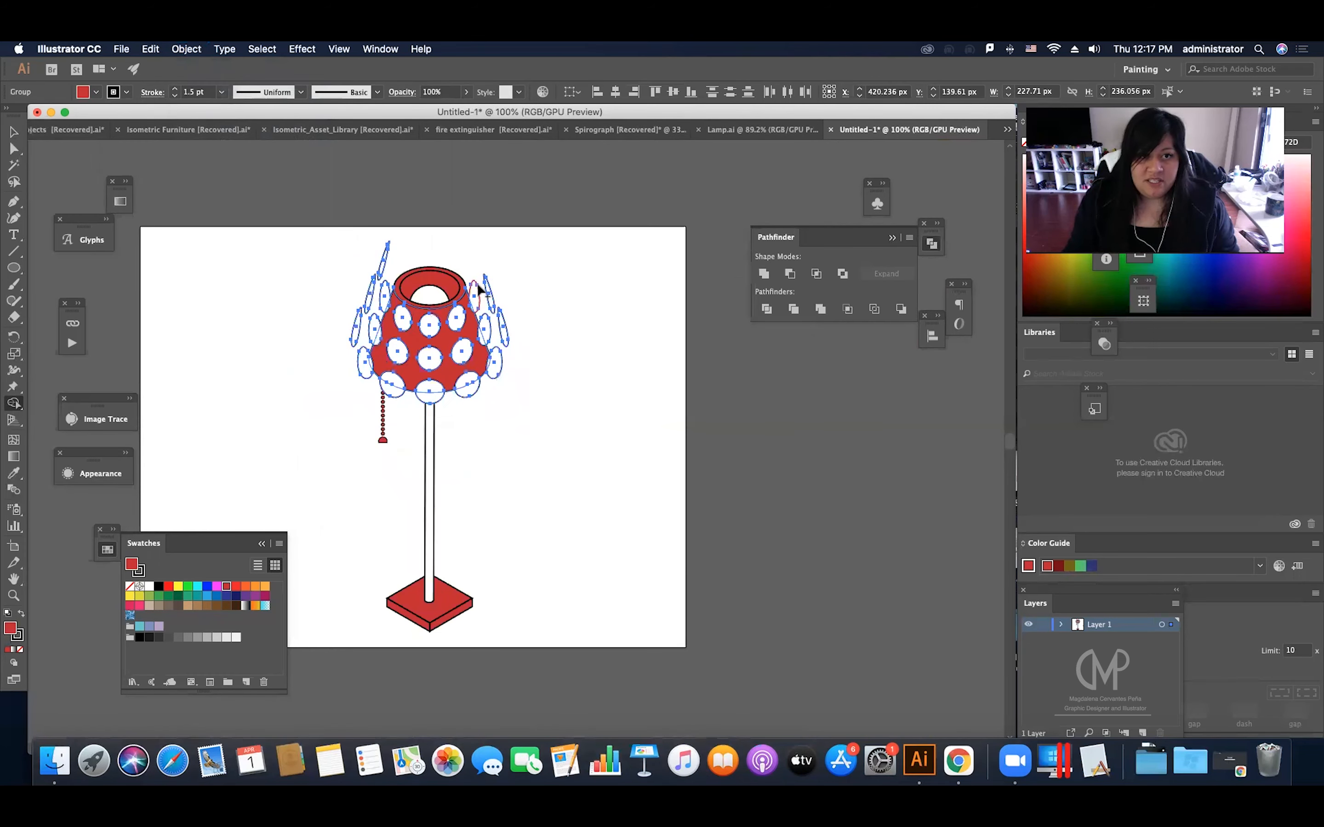
{"action": "mouse_move", "coordinate": [479, 297]}
{"action": "left_mouse_down"}
{"action": "mouse_move", "coordinate": [512, 342]}
{"action": "mouse_move", "coordinate": [498, 360]}
{"action": "left_mouse_up"}
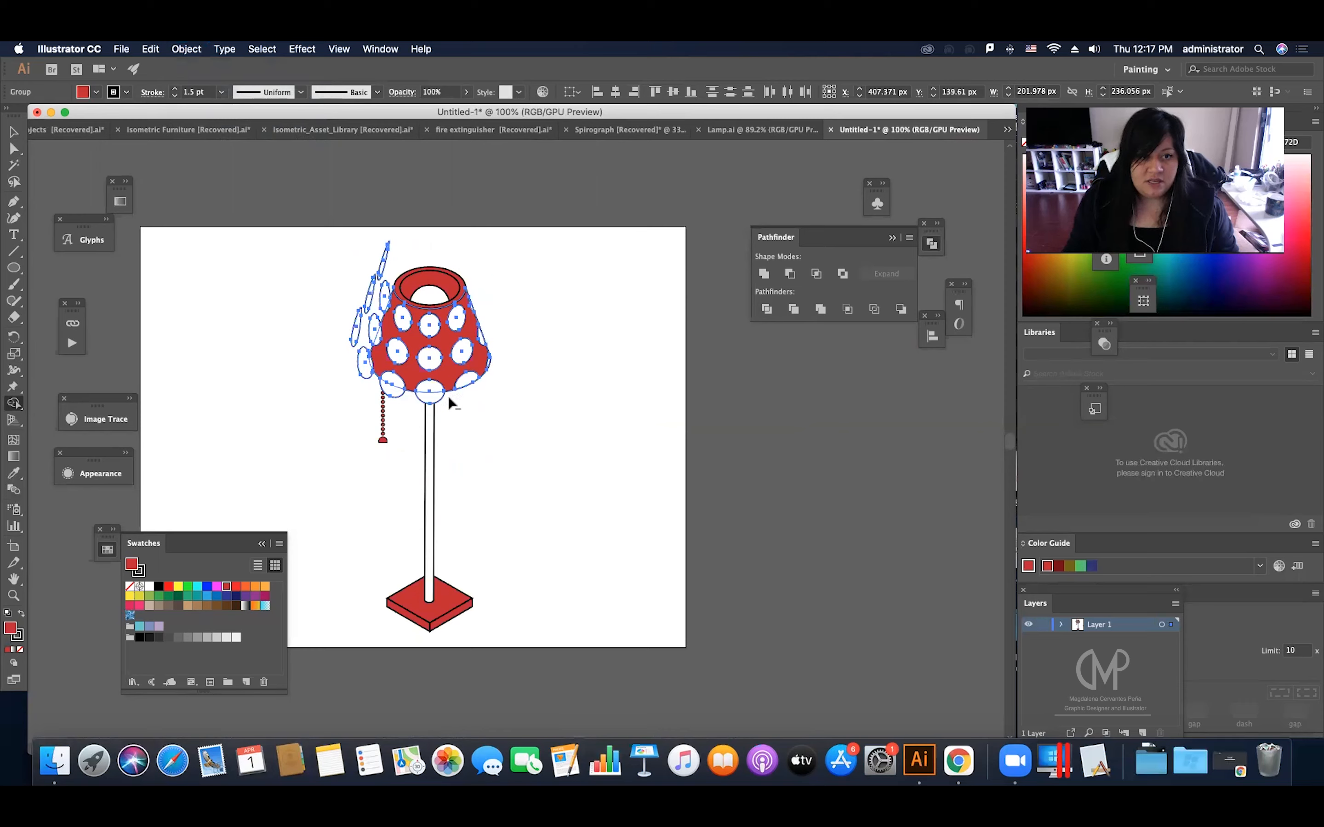
Step: Remove the remaining dot parts below and to the left of the shade with Shape Builder, and deselect the artwork
{"action": "left_click", "coordinate": [425, 398], "text": "alt"}
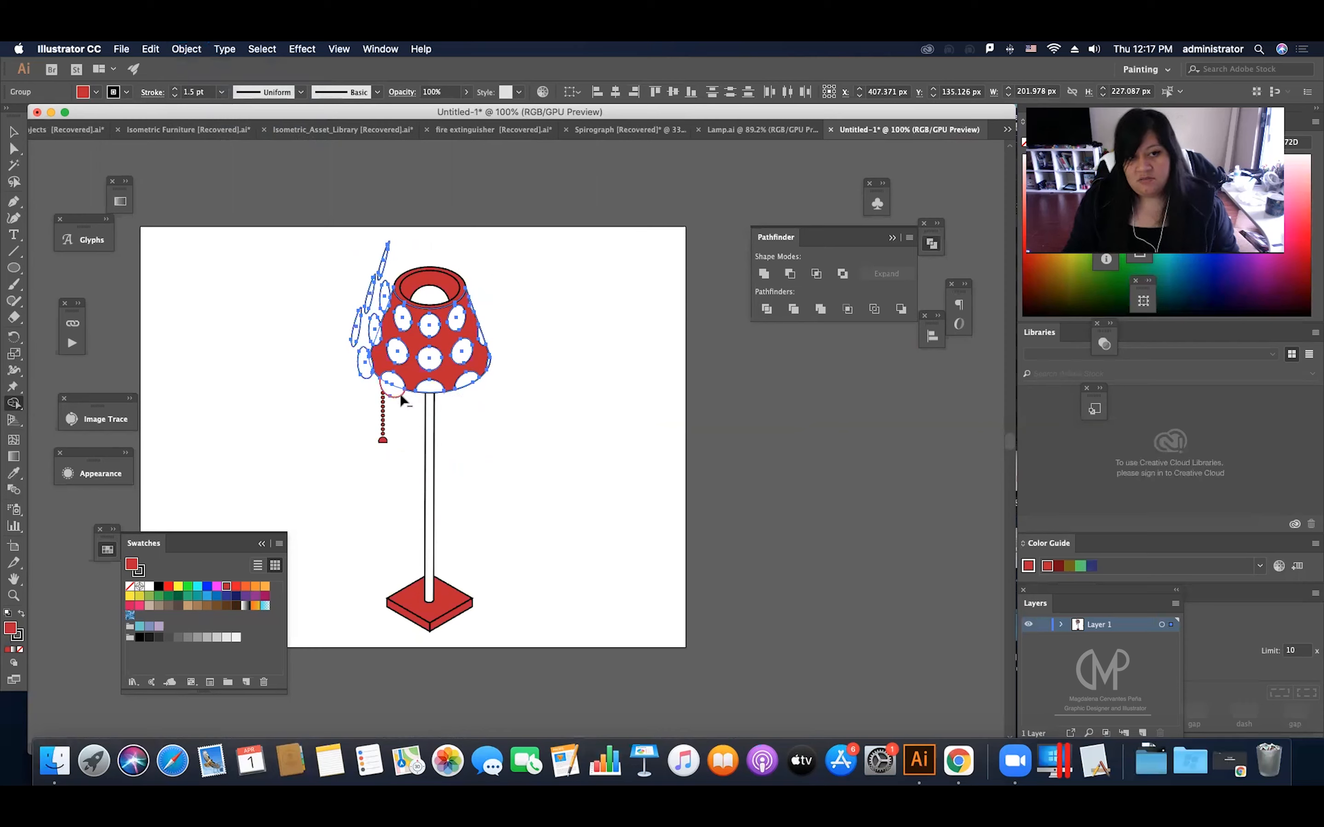
{"action": "left_click", "coordinate": [375, 382], "text": "alt"}
{"action": "left_click", "coordinate": [372, 327], "text": "alt"}
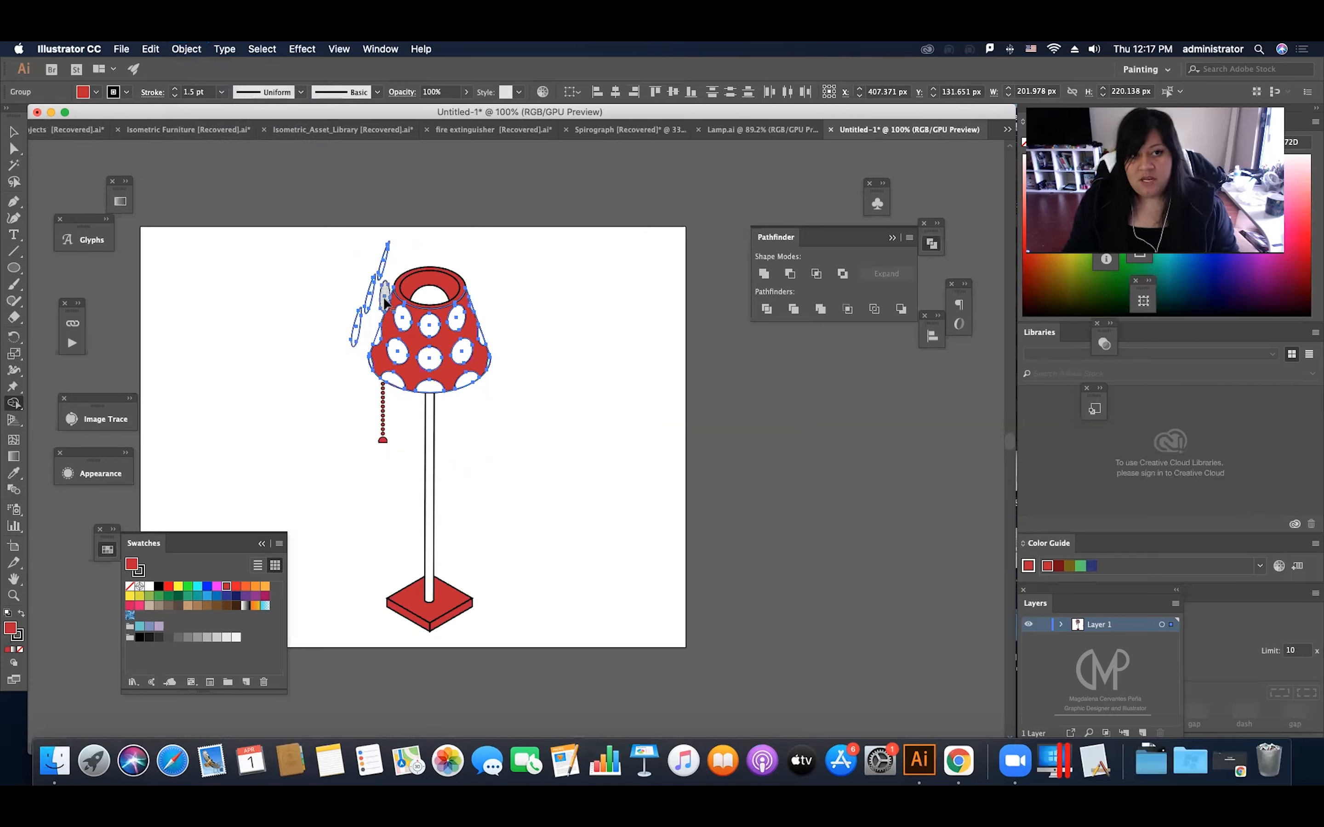
{"action": "left_click_drag", "start_coordinate": [381, 272], "coordinate": [362, 326]}
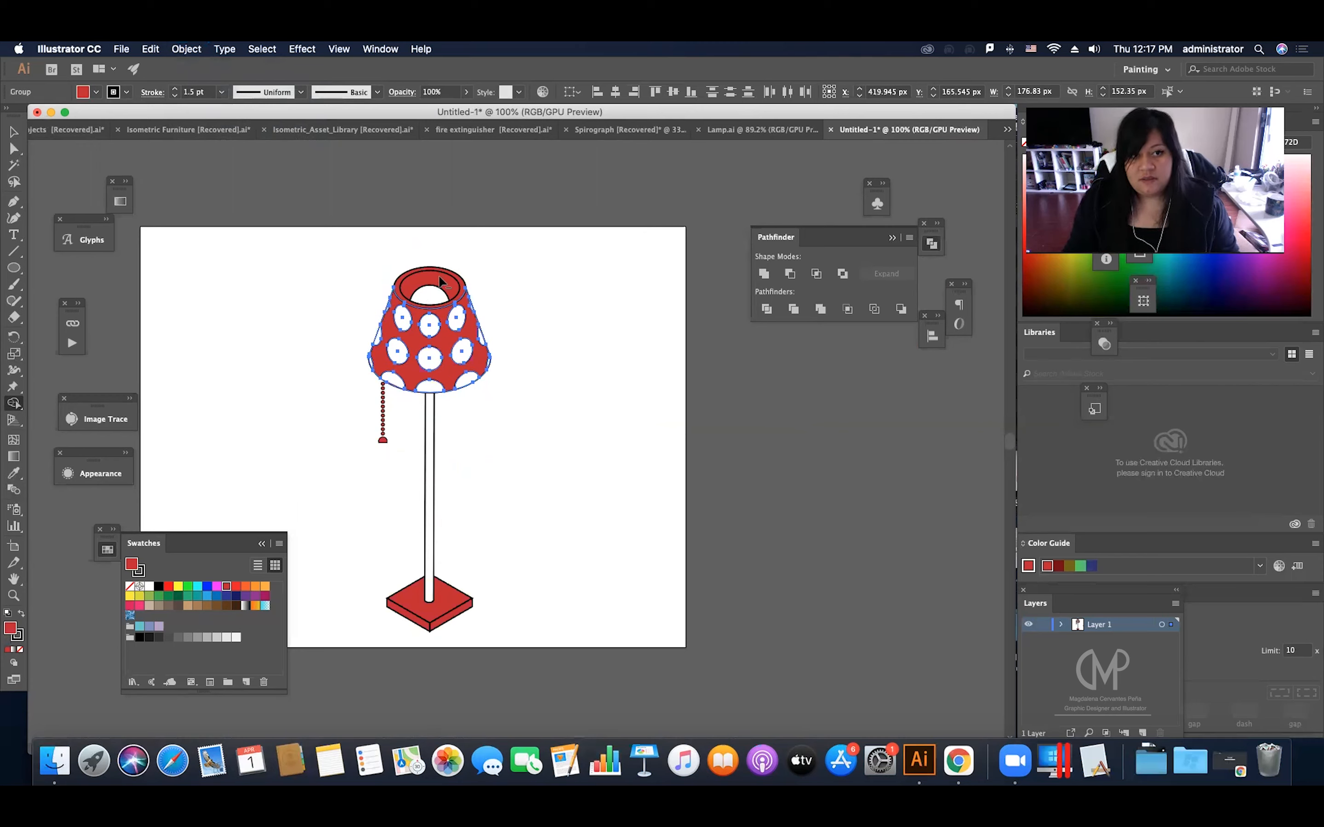
{"action": "left_click", "coordinate": [474, 245]}
Step: Bring the clipped dot group back in place in front of the trimmed lampshade and try moving it aside
{"action": "key", "text": "z"}
{"action": "left_click_drag", "start_coordinate": [479, 274], "coordinate": [609, 292]}
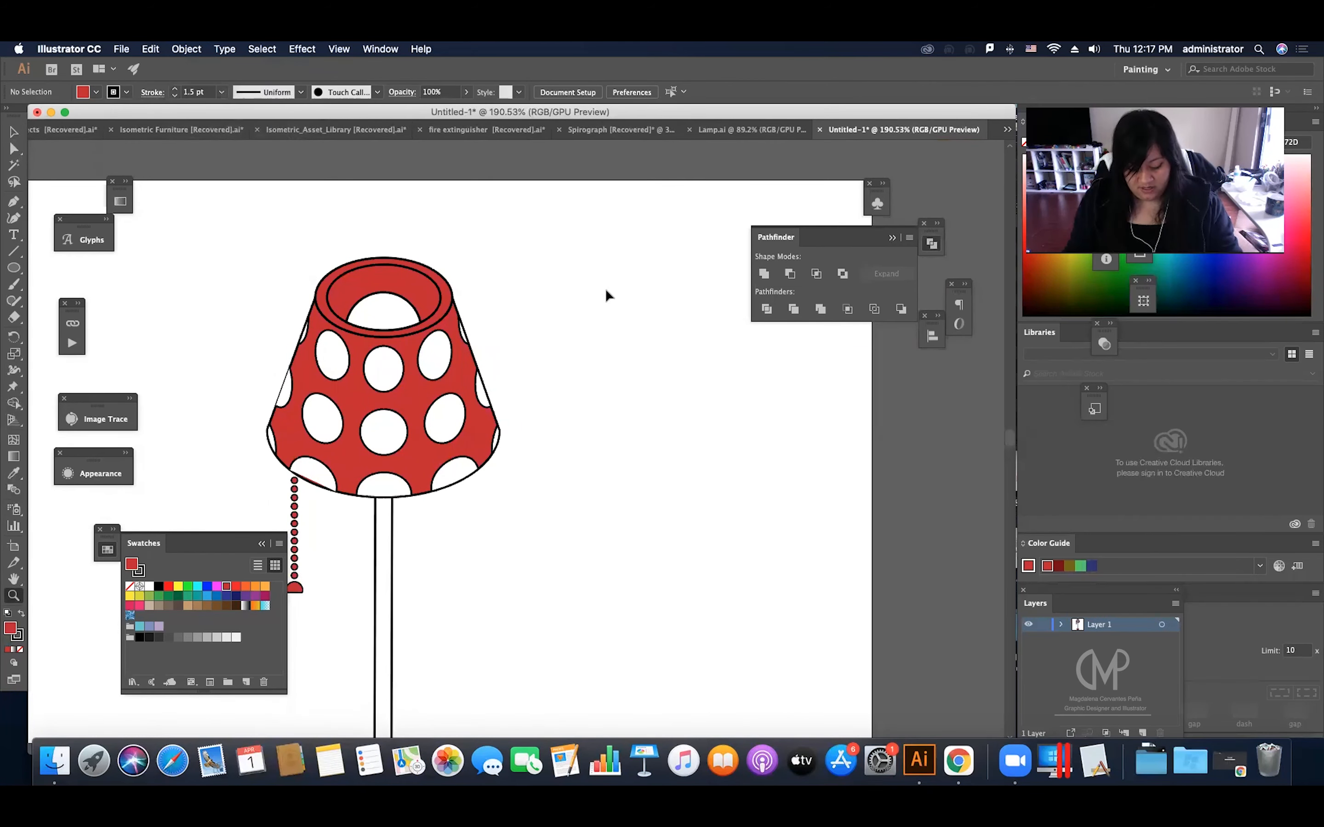
{"action": "key", "text": "super+z"}
{"action": "key", "text": "v"}
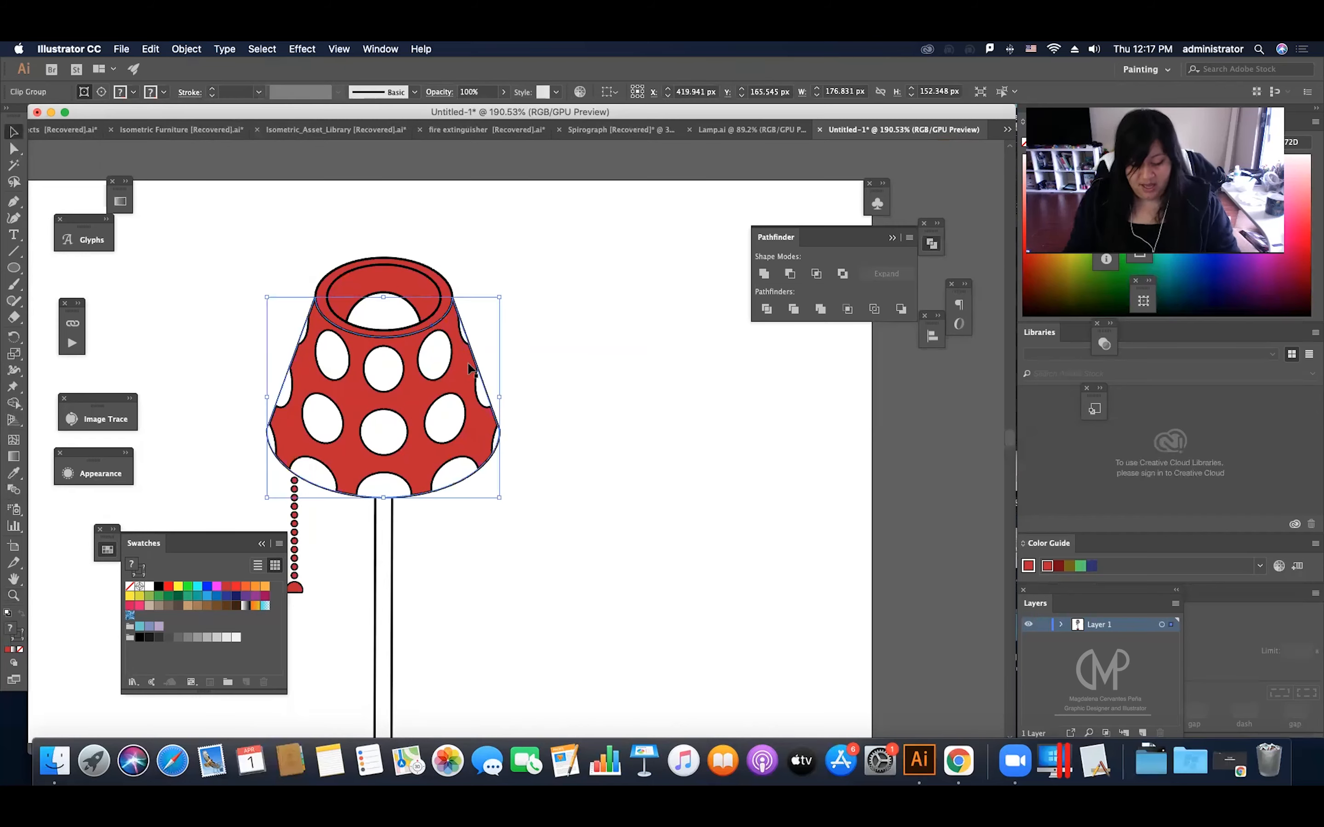
{"action": "left_click_drag", "start_coordinate": [444, 374], "coordinate": [558, 299]}
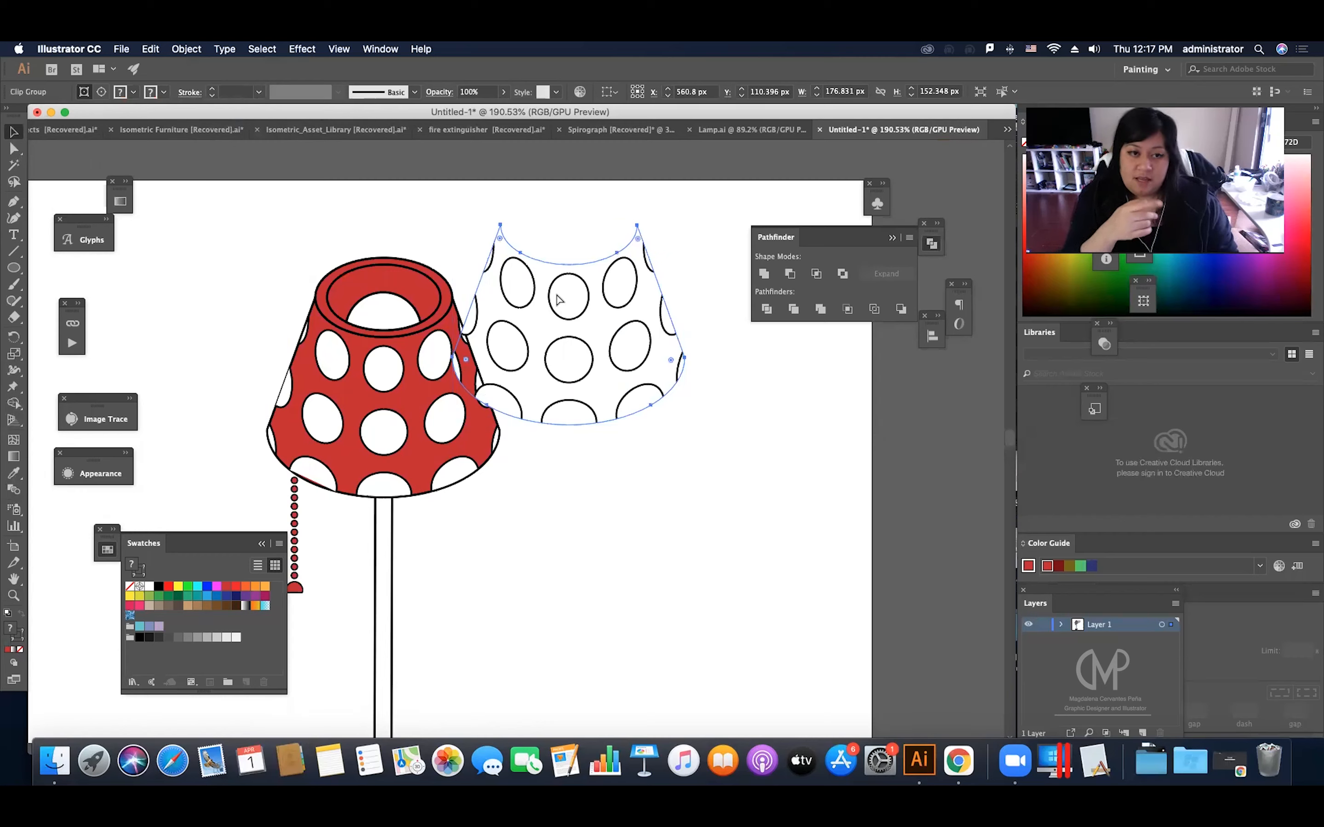
{"action": "key", "text": "super+z"}
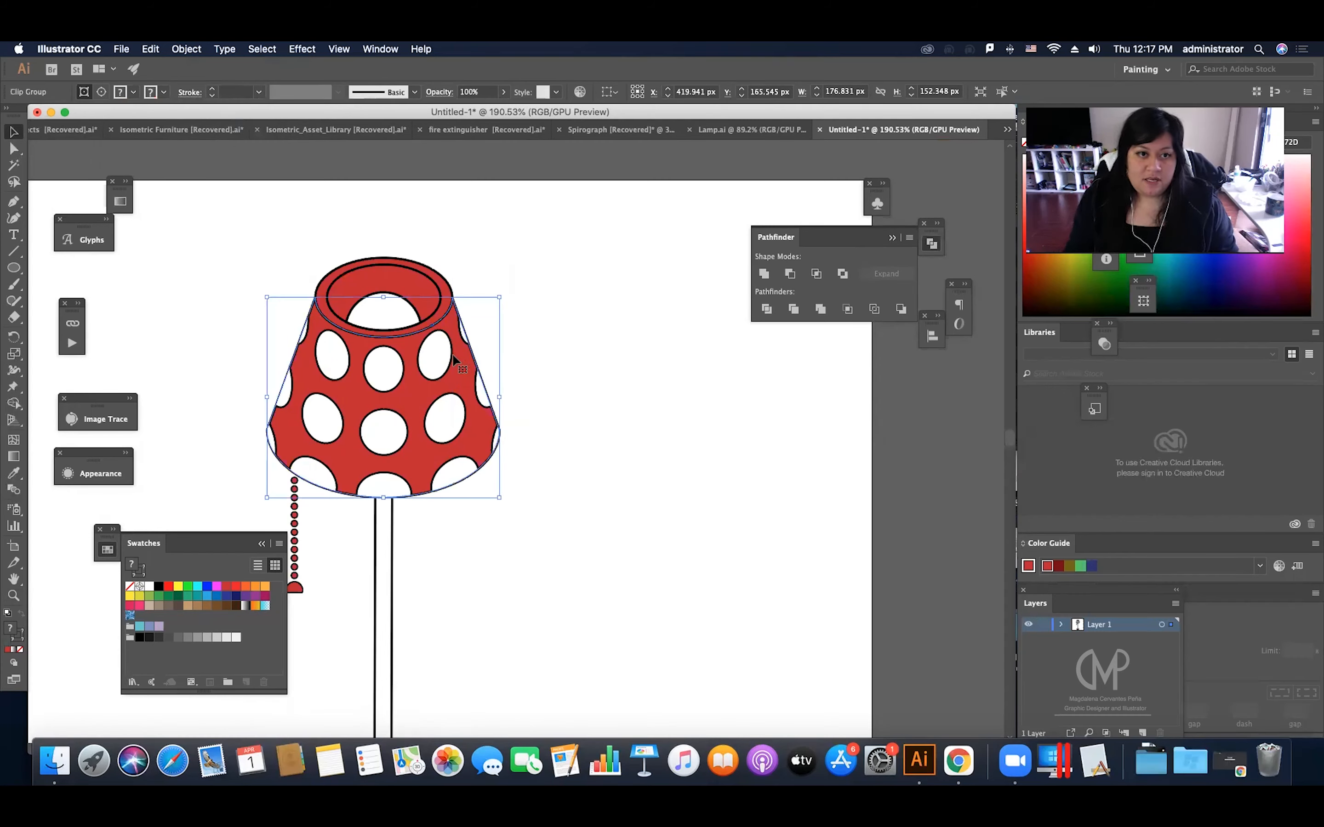
Step: Isolate the clip group and try moving the dots inside it
{"action": "double_click", "coordinate": [452, 362]}
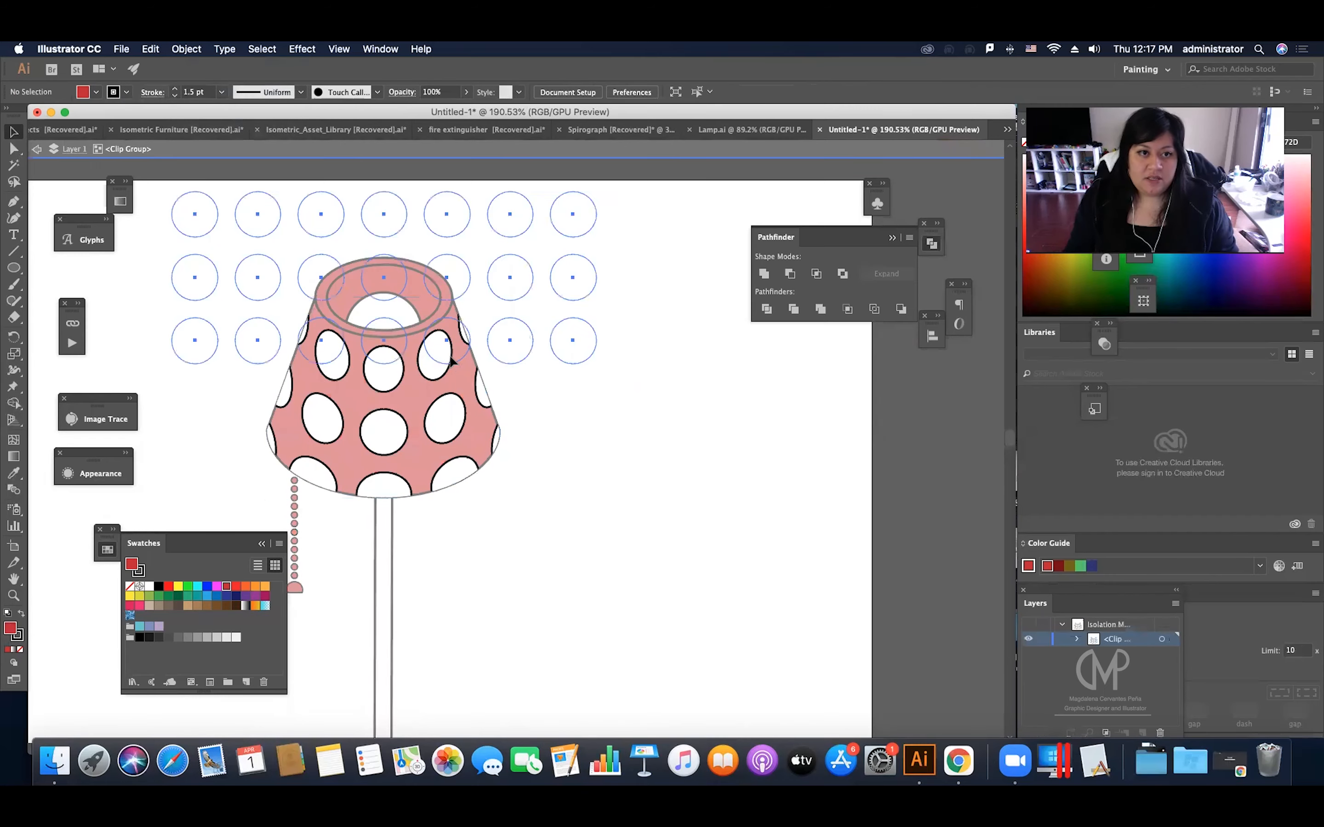
{"action": "left_click", "coordinate": [449, 388]}
{"action": "left_click_drag", "start_coordinate": [449, 388], "coordinate": [443, 273]}
{"action": "key", "text": "super+z"}
{"action": "key", "text": "super+z"}
{"action": "key", "text": "super+z"}
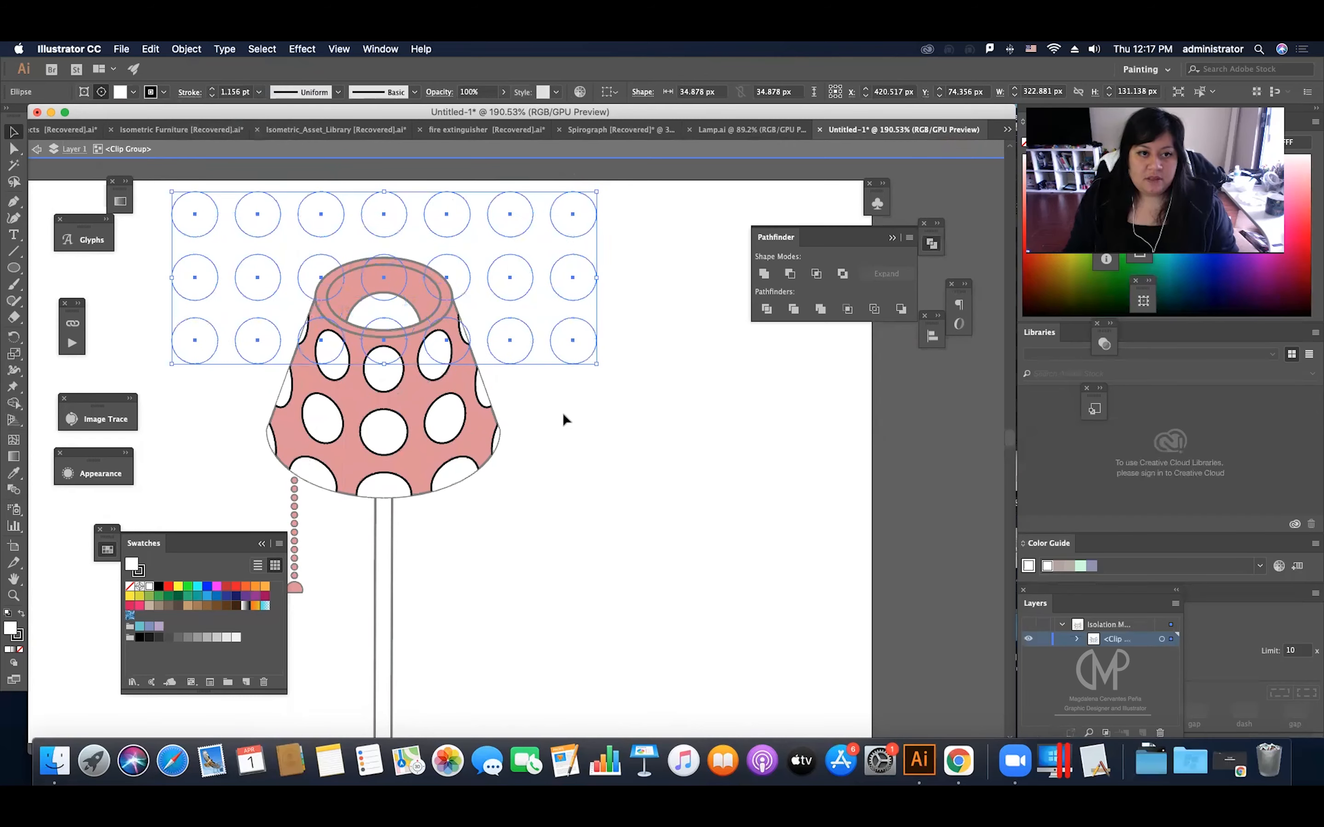
{"action": "double_click", "coordinate": [562, 413]}
Step: Move the clipped dot group to the right of the lampshade and inspect its paths in Outline view
{"action": "left_click_drag", "start_coordinate": [439, 361], "coordinate": [736, 465]}
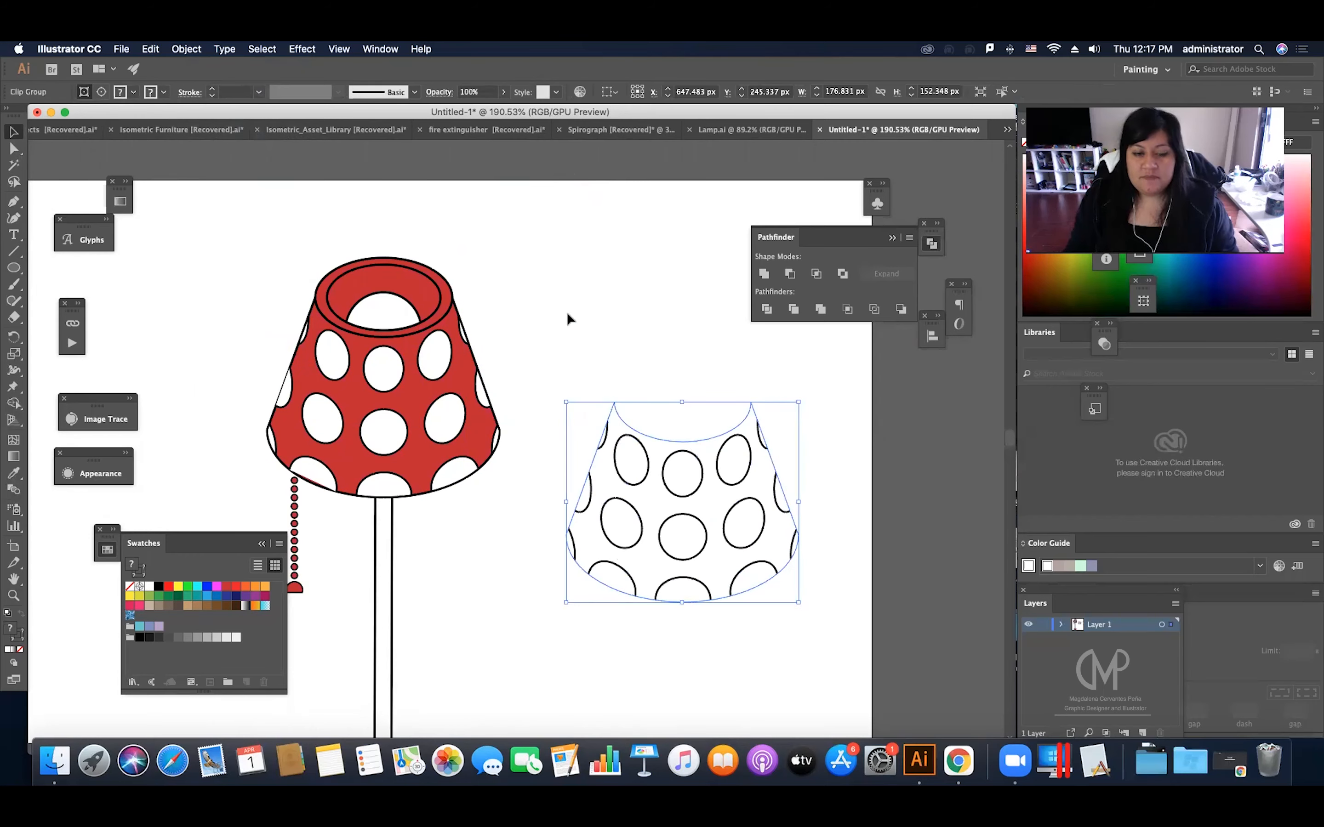
{"action": "left_click", "coordinate": [632, 355]}
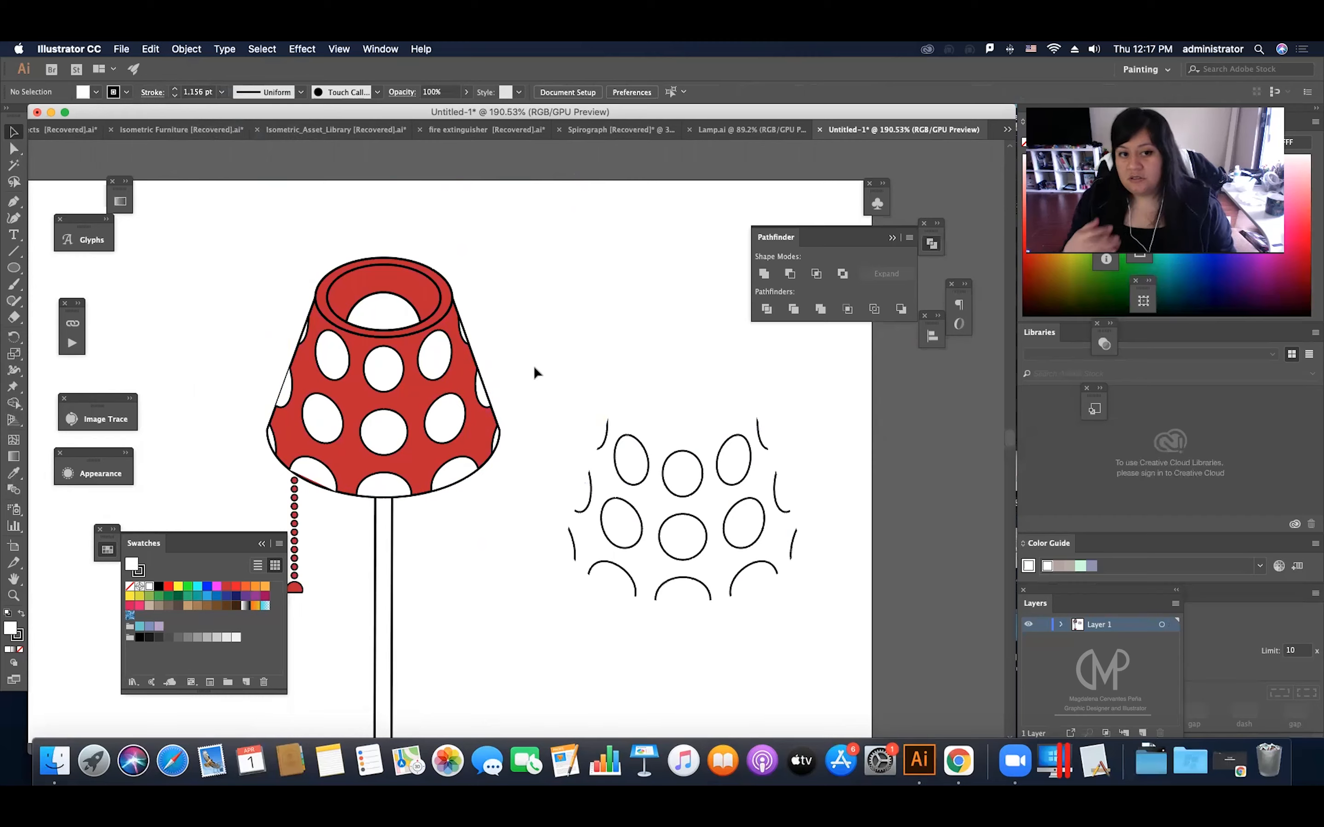
{"action": "key", "text": "super+y"}
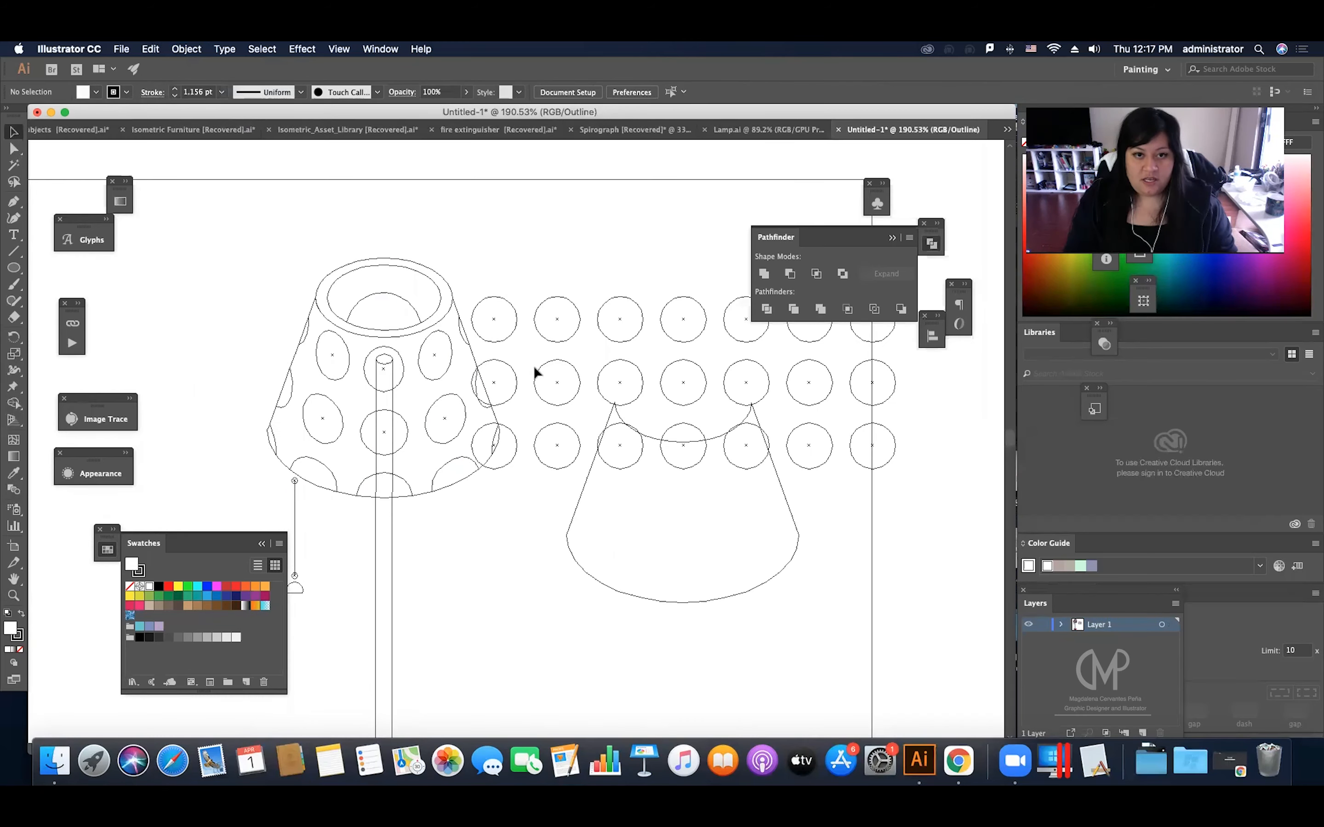
{"action": "key", "text": "super+y"}
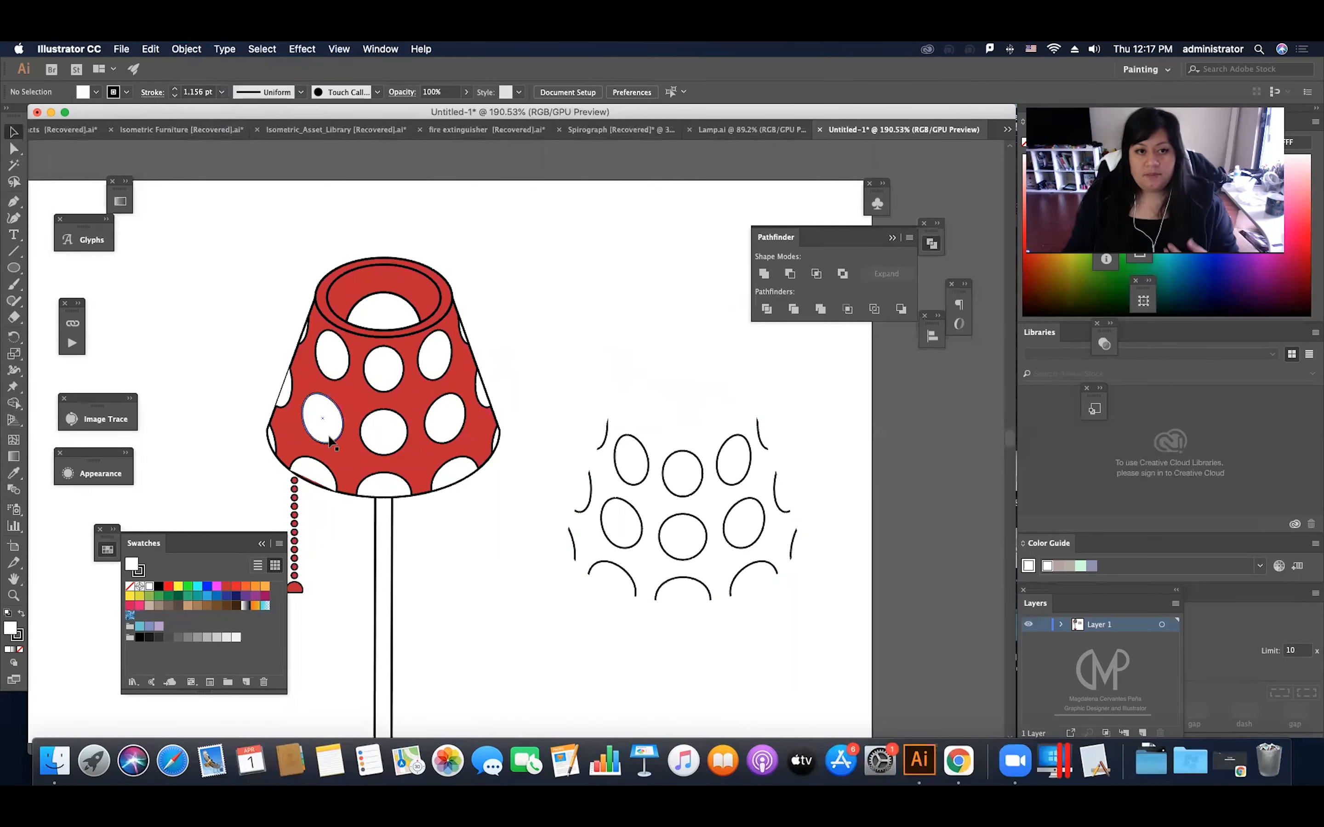
Step: Move the clipped dot group off the artboard to its right
{"action": "key", "text": "z"}
{"action": "left_click_drag", "start_coordinate": [595, 415], "coordinate": [411, 519]}
{"action": "key", "text": "v"}
{"action": "left_click_drag", "start_coordinate": [649, 451], "coordinate": [874, 451]}
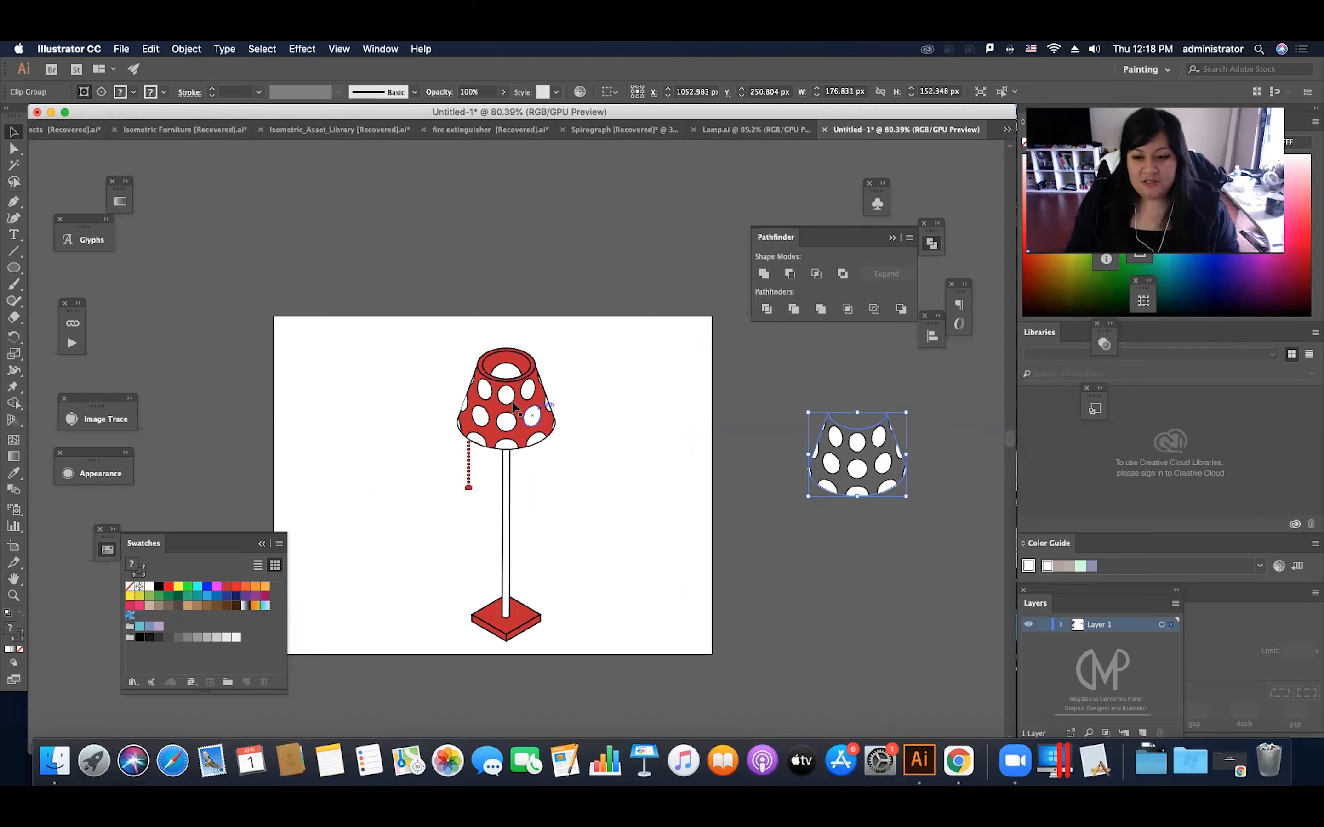
{"action": "left_click", "coordinate": [596, 445]}
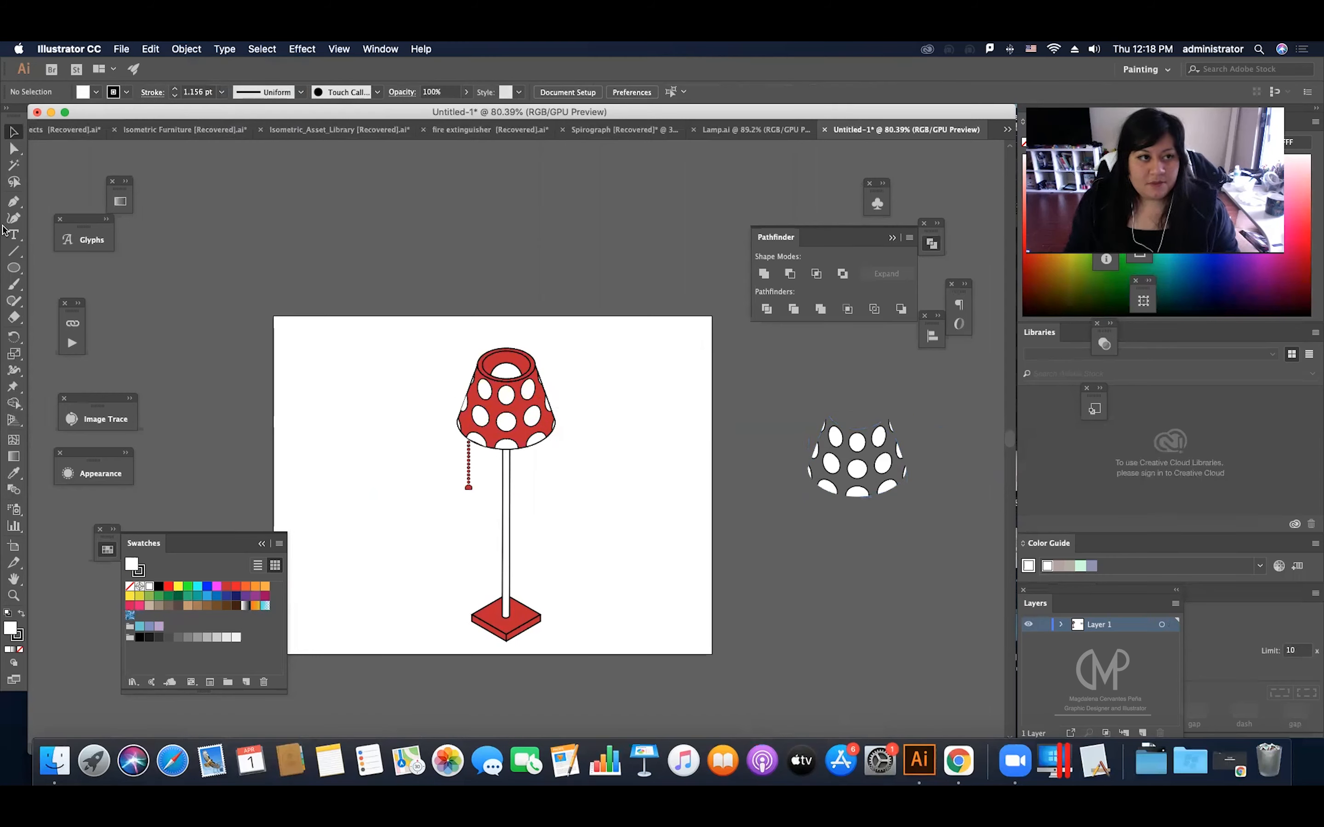
Step: Draw a 792 × 612 px rectangle covering the artboard and give it a black fill with no stroke
{"action": "left_click_drag", "start_coordinate": [13, 268], "coordinate": [82, 267]}
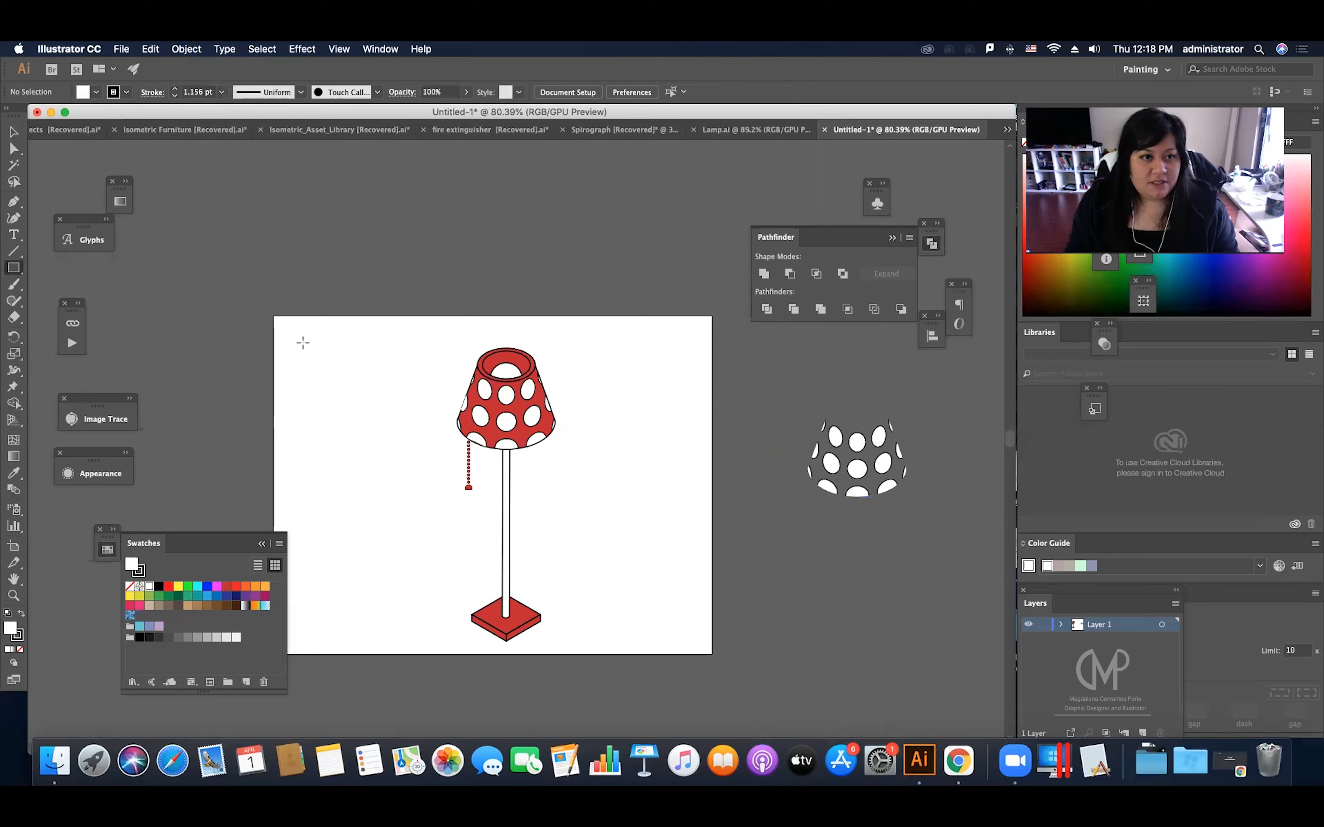
{"action": "left_click_drag", "start_coordinate": [273, 315], "coordinate": [712, 654]}
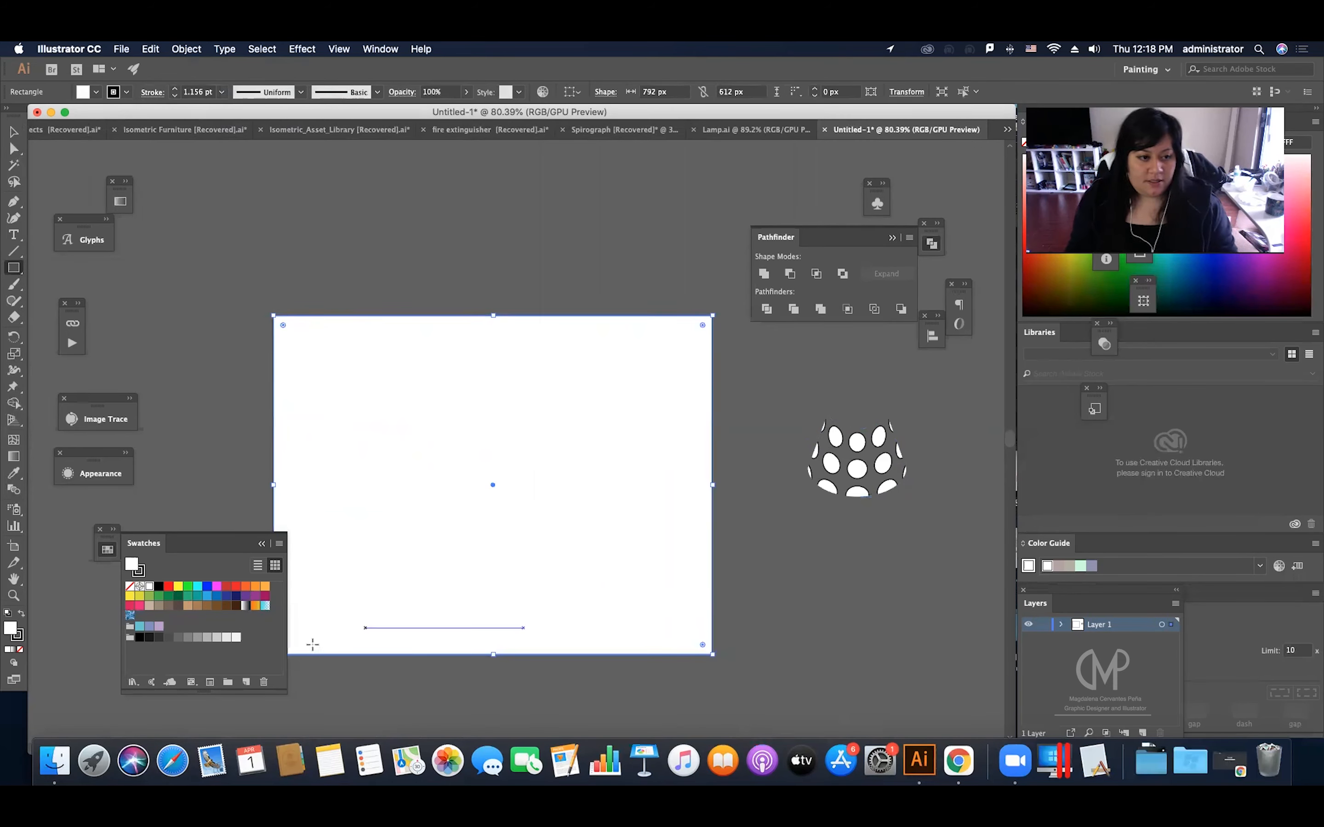
{"action": "key", "text": "shift+x"}
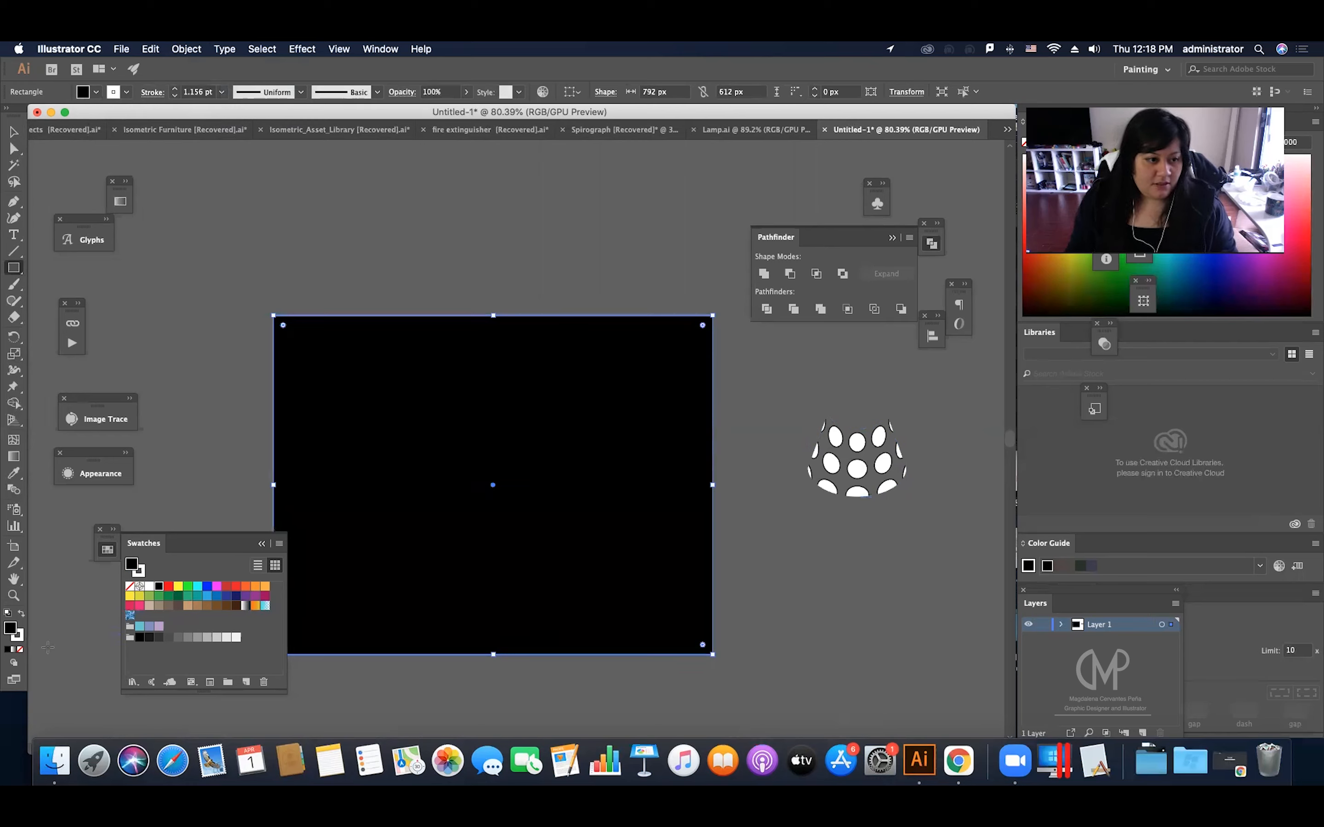
{"action": "left_click", "coordinate": [21, 639]}
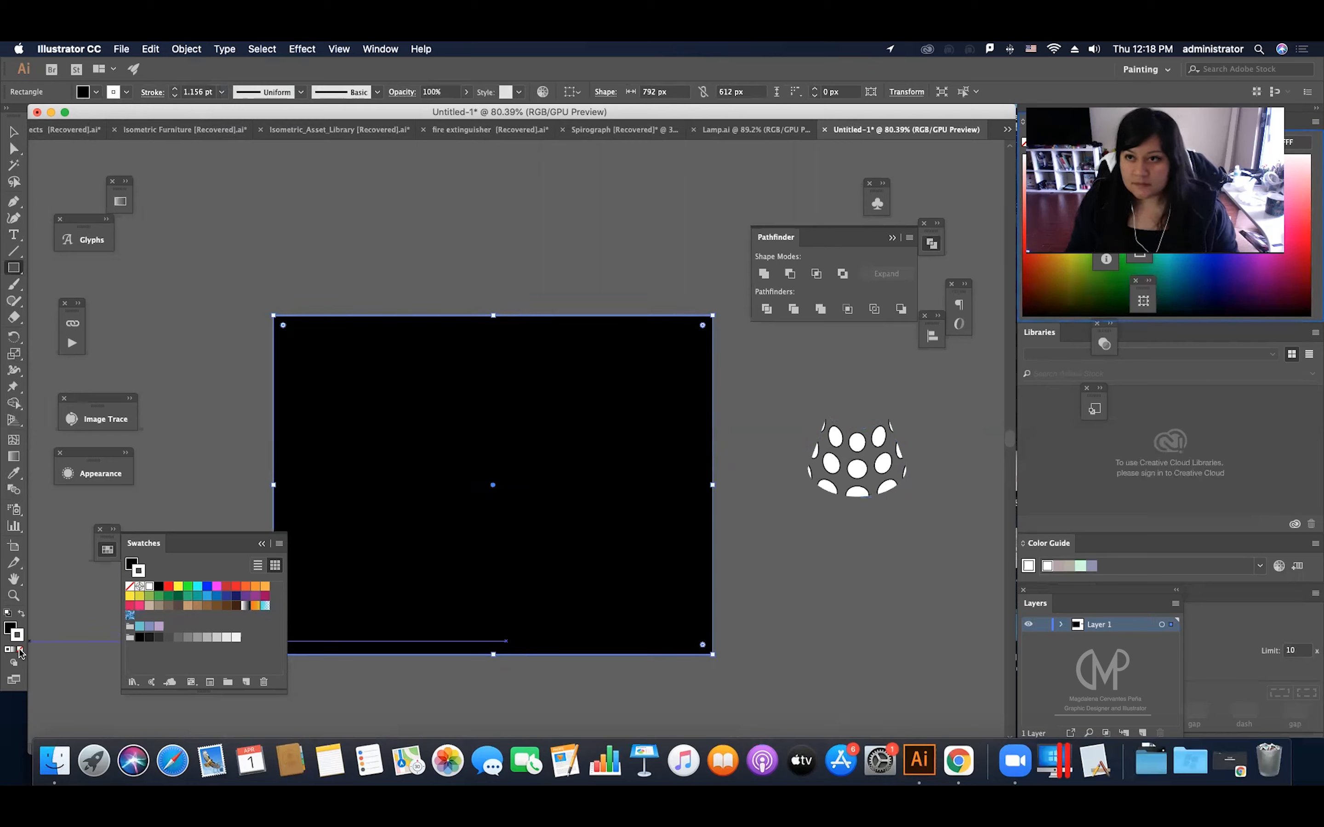
{"action": "left_click", "coordinate": [20, 652]}
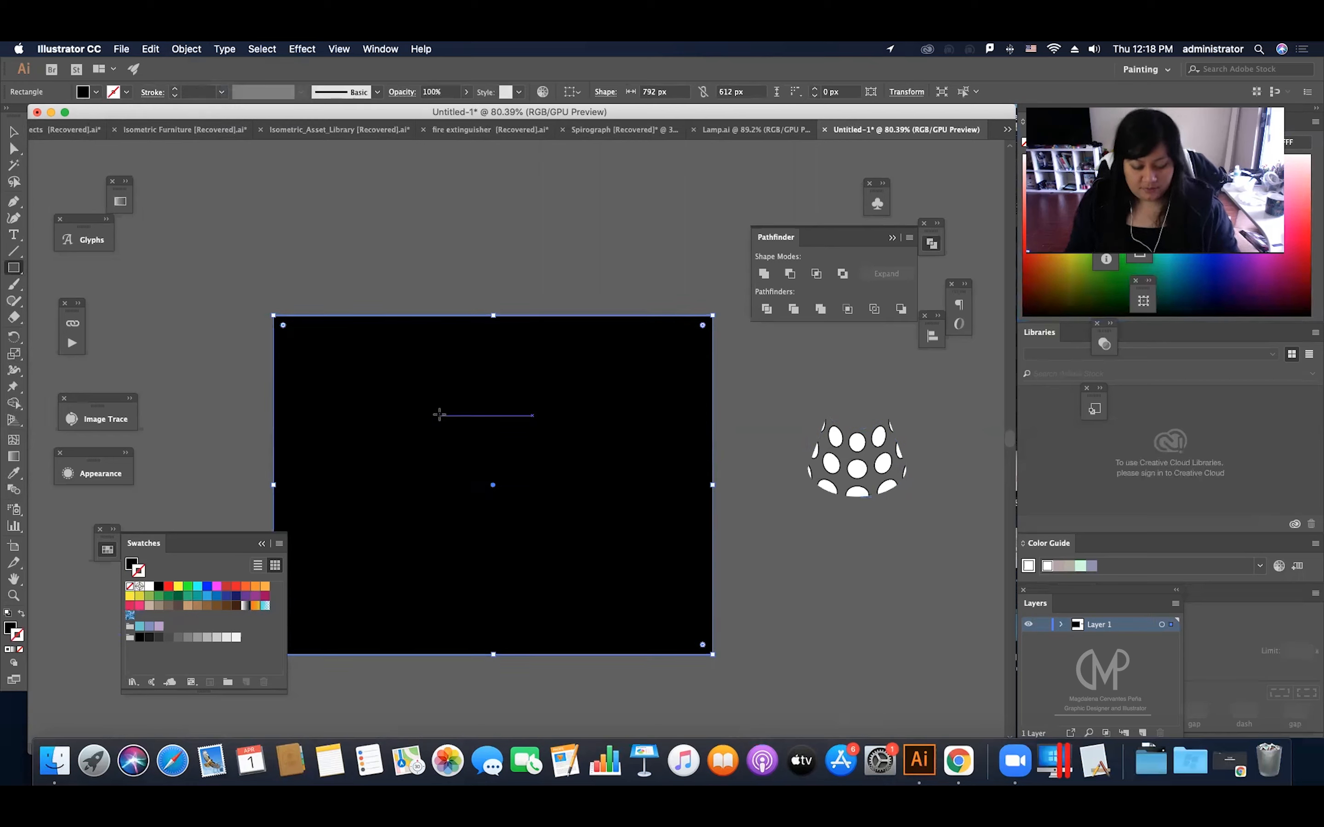
Step: Send the black rectangle to the back, behind the lamp, and deselect everything
{"action": "key", "text": "v"}
{"action": "left_click", "coordinate": [485, 275]}
{"action": "left_click", "coordinate": [473, 393]}
{"action": "right_click", "coordinate": [508, 368]}
{"action": "right_click", "coordinate": [578, 526]}
{"action": "mouse_move", "coordinate": [634, 672]}
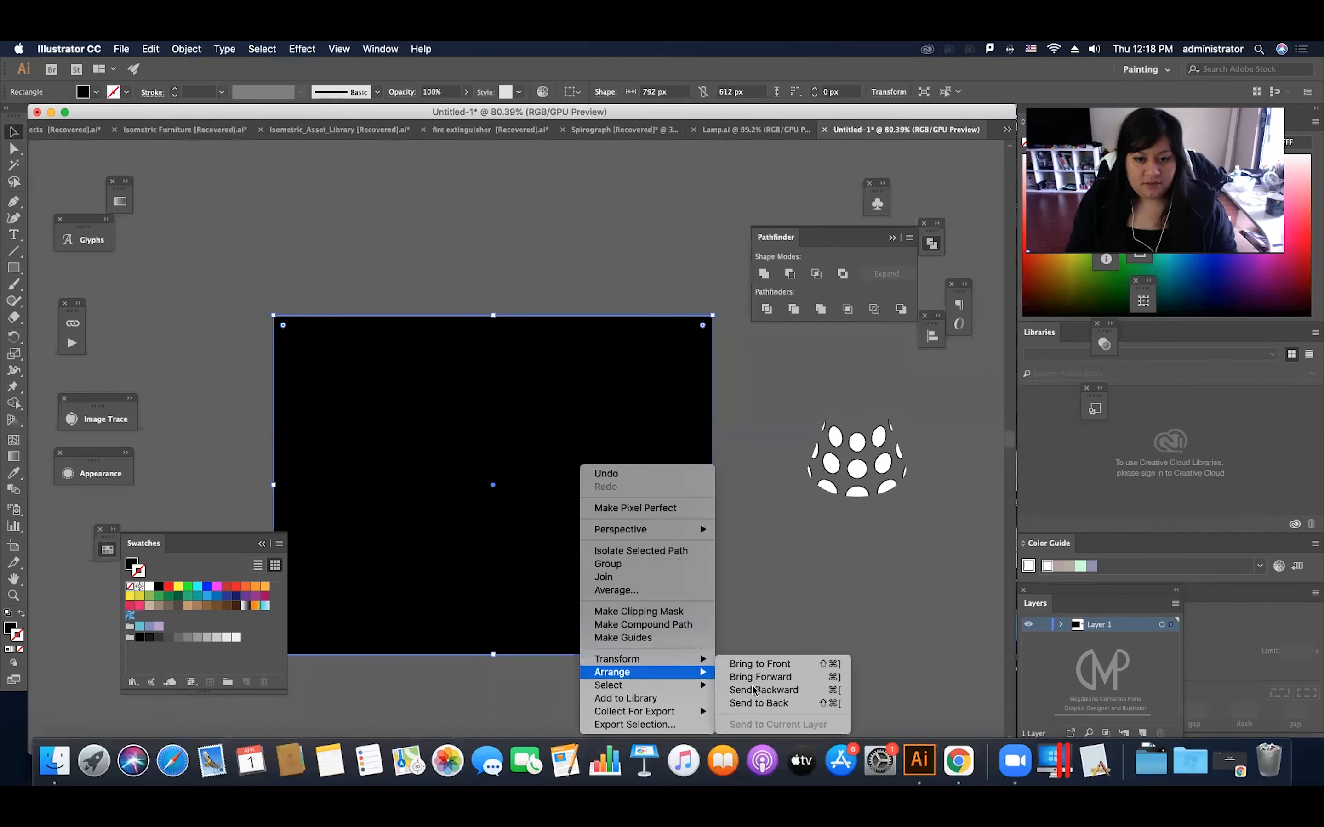
{"action": "left_click", "coordinate": [768, 703]}
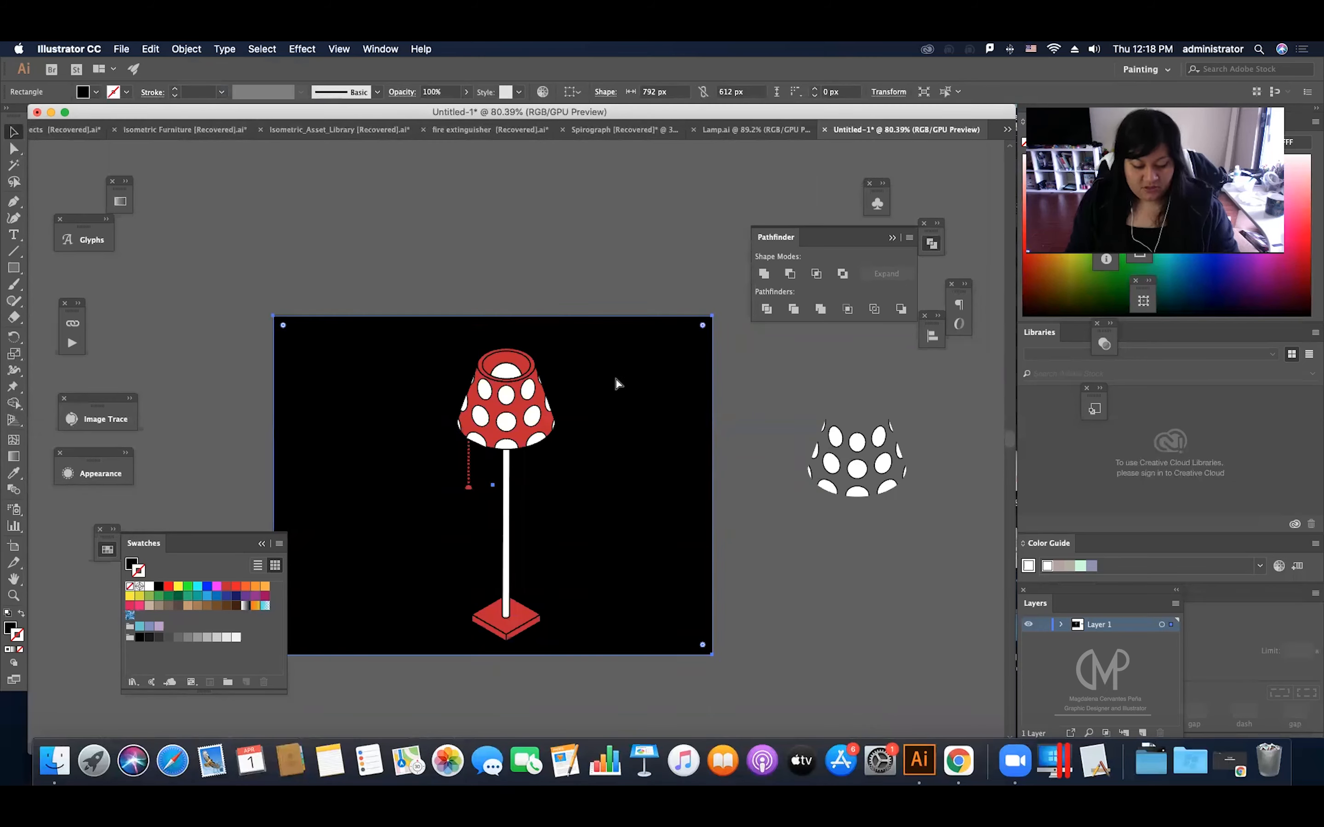
{"action": "key", "text": "super+shift+a"}
Step: Draw a circle about 245 px in diameter beside the lamp pole, just below the shade
{"action": "key", "text": "z"}
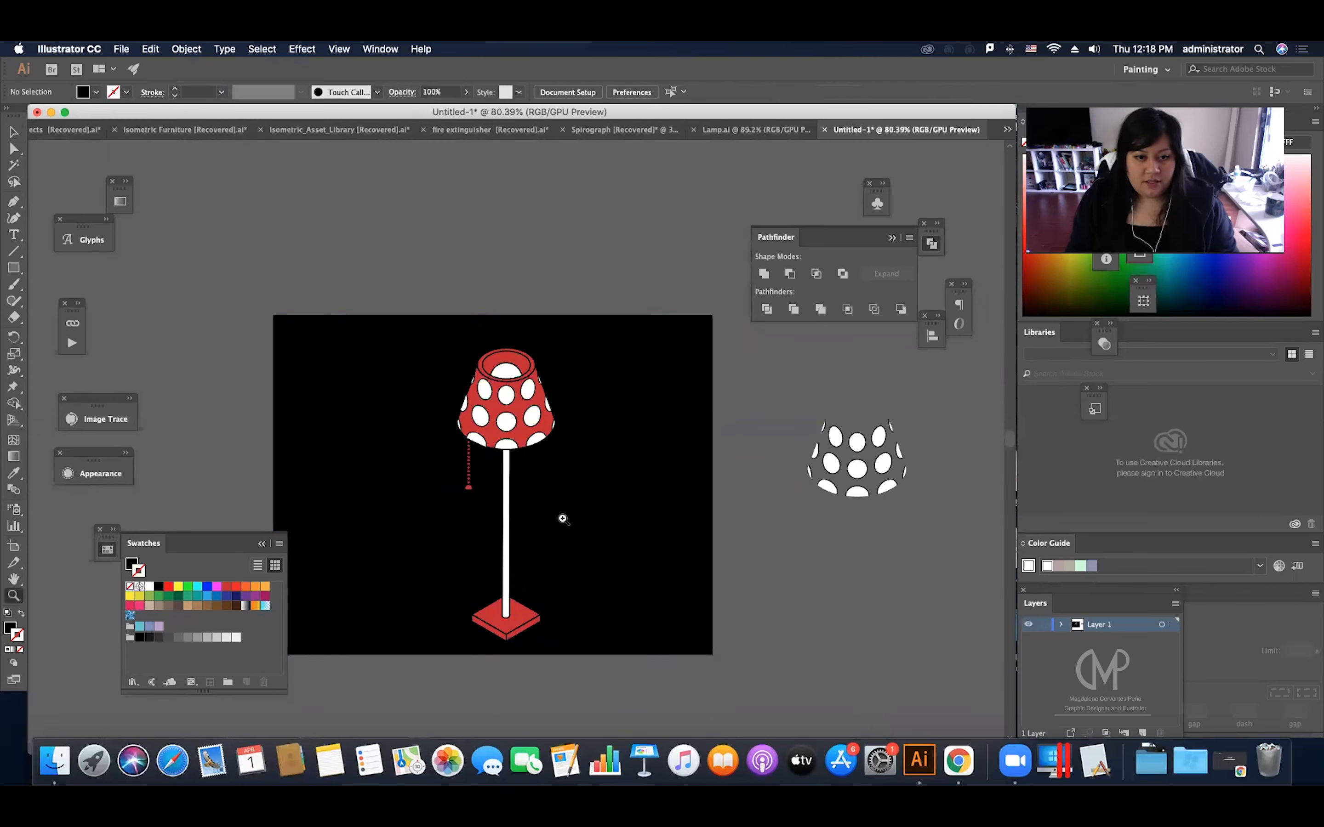
{"action": "left_click_drag", "start_coordinate": [546, 532], "coordinate": [602, 532]}
{"action": "scroll", "coordinate": [570, 529], "scroll_direction": "left", "scroll_amount": 3}
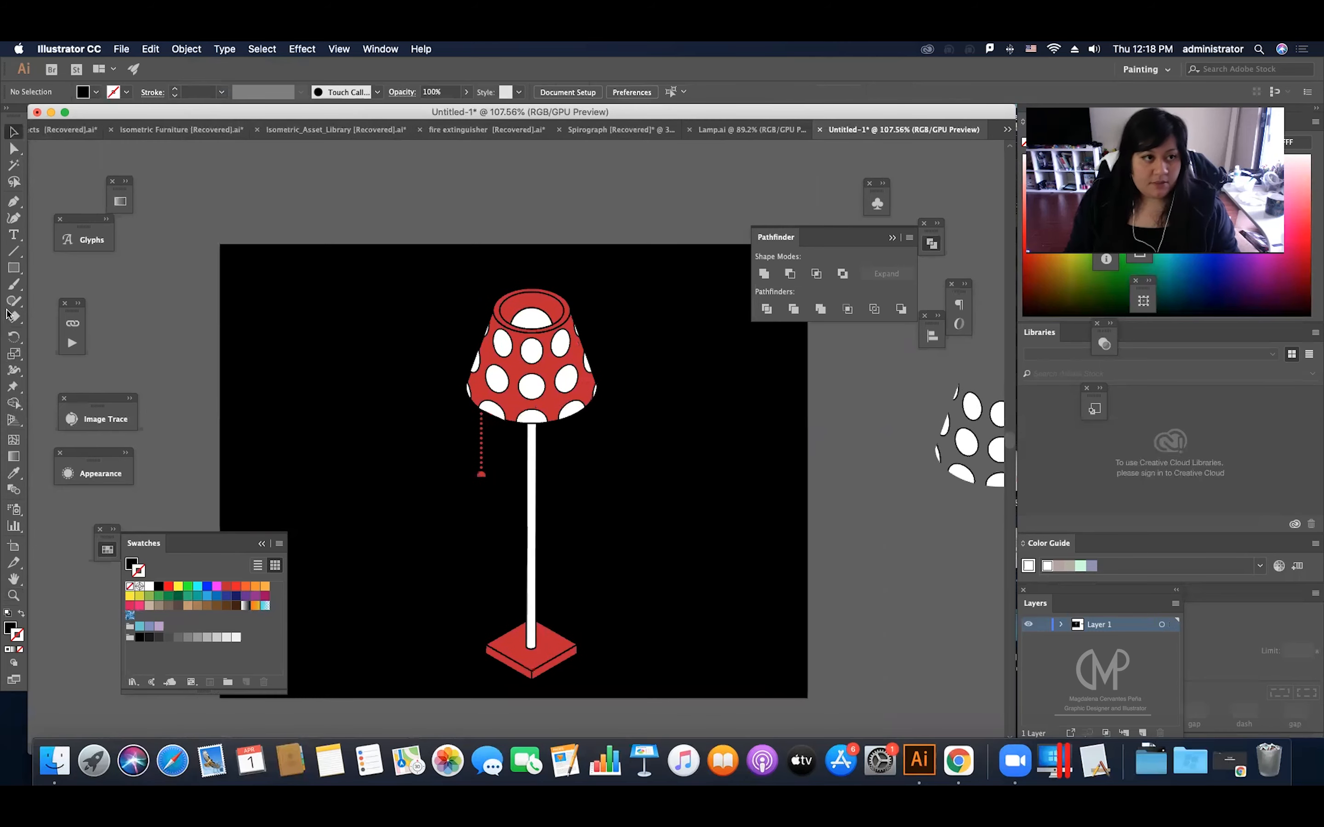
{"action": "left_click", "coordinate": [14, 268]}
{"action": "left_click", "coordinate": [78, 300]}
{"action": "left_click_drag", "start_coordinate": [572, 395], "coordinate": [756, 577]}
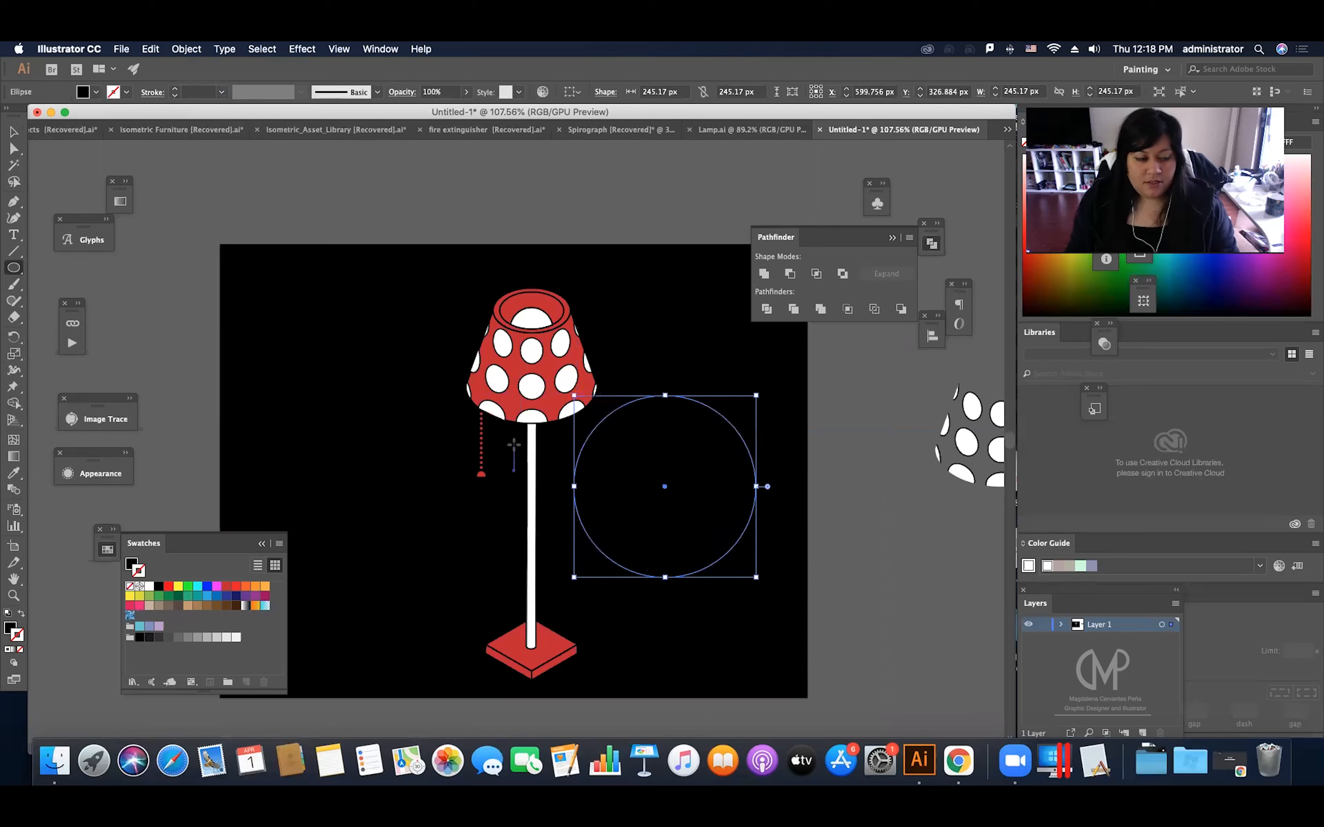
Step: Fill the circle with the red sampled from the lamp base and remove its stroke
{"action": "key", "text": "i"}
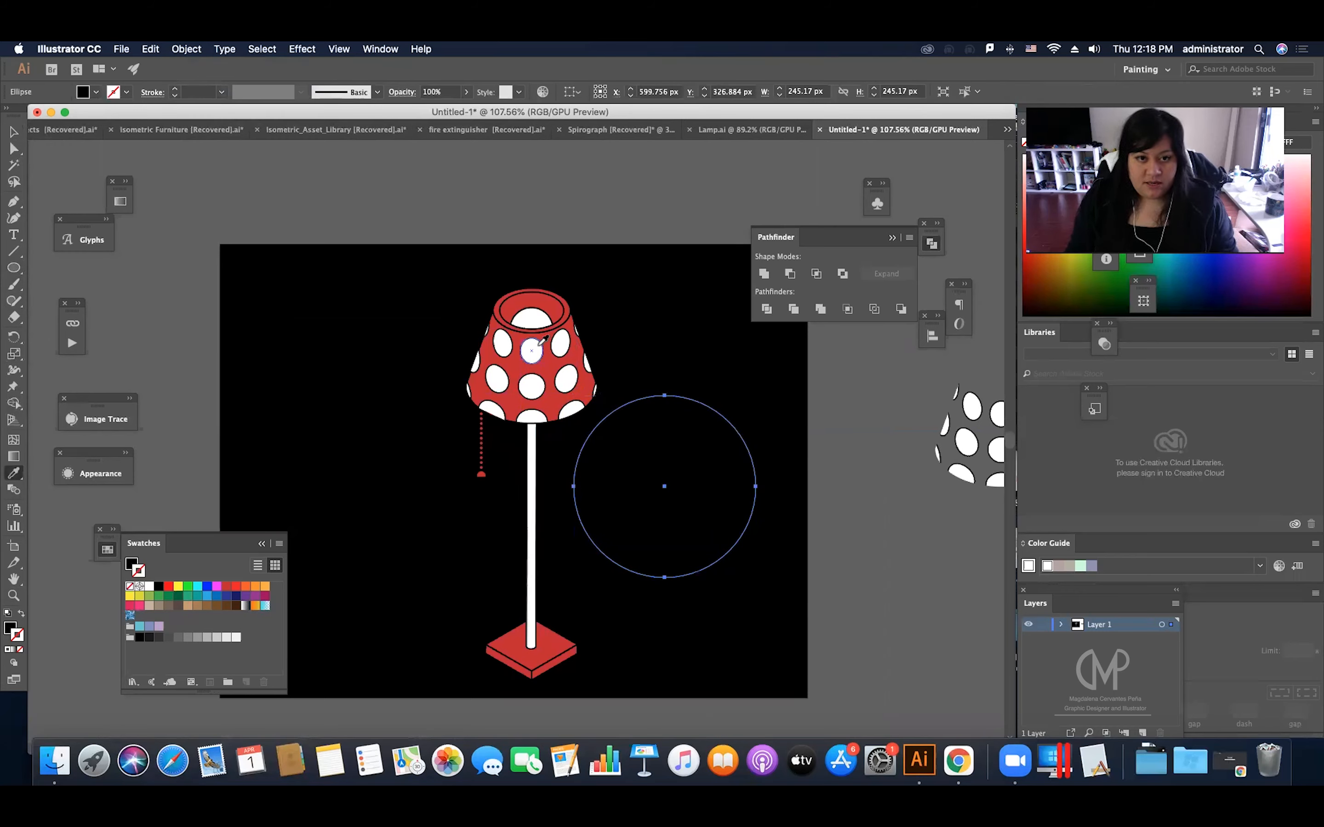
{"action": "left_click", "coordinate": [564, 648]}
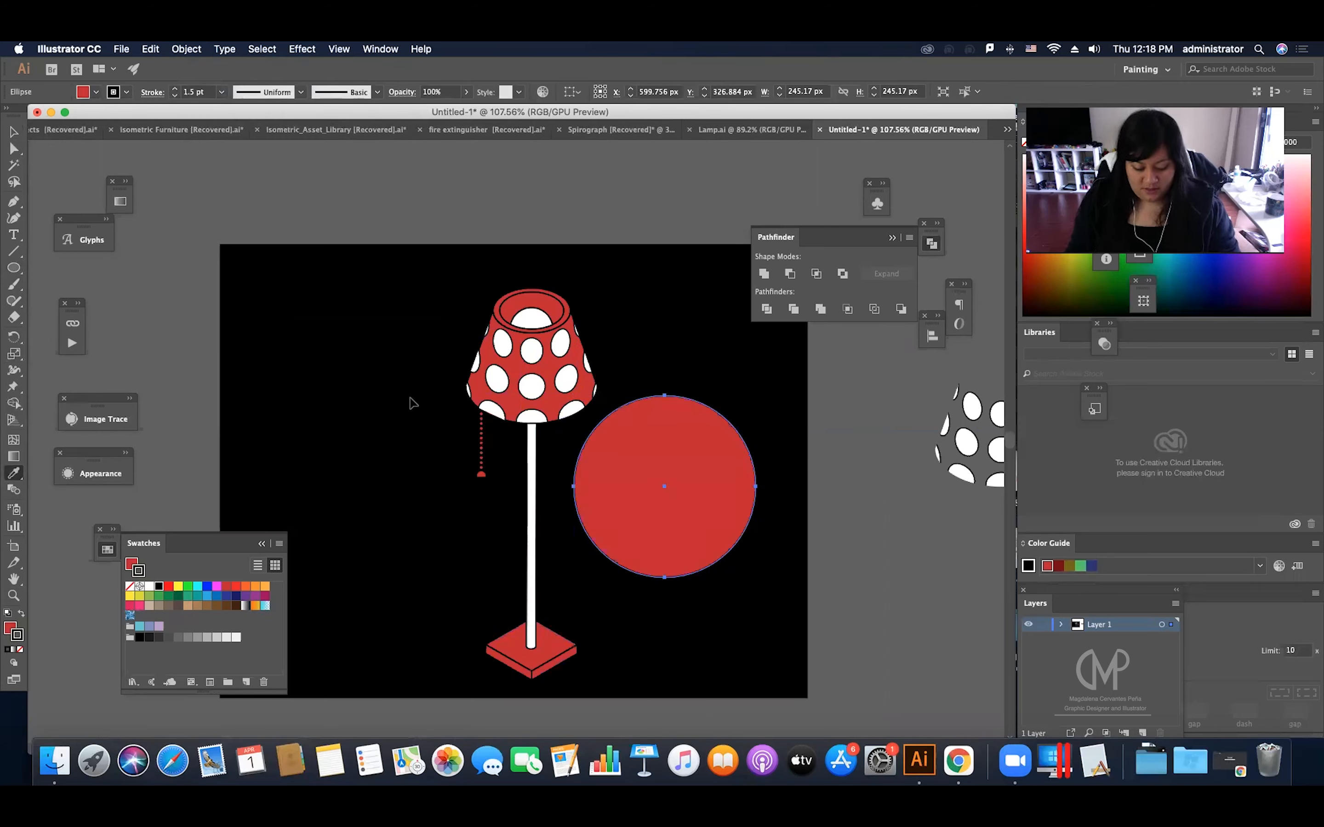
{"action": "key", "text": "v"}
{"action": "left_click", "coordinate": [20, 649]}
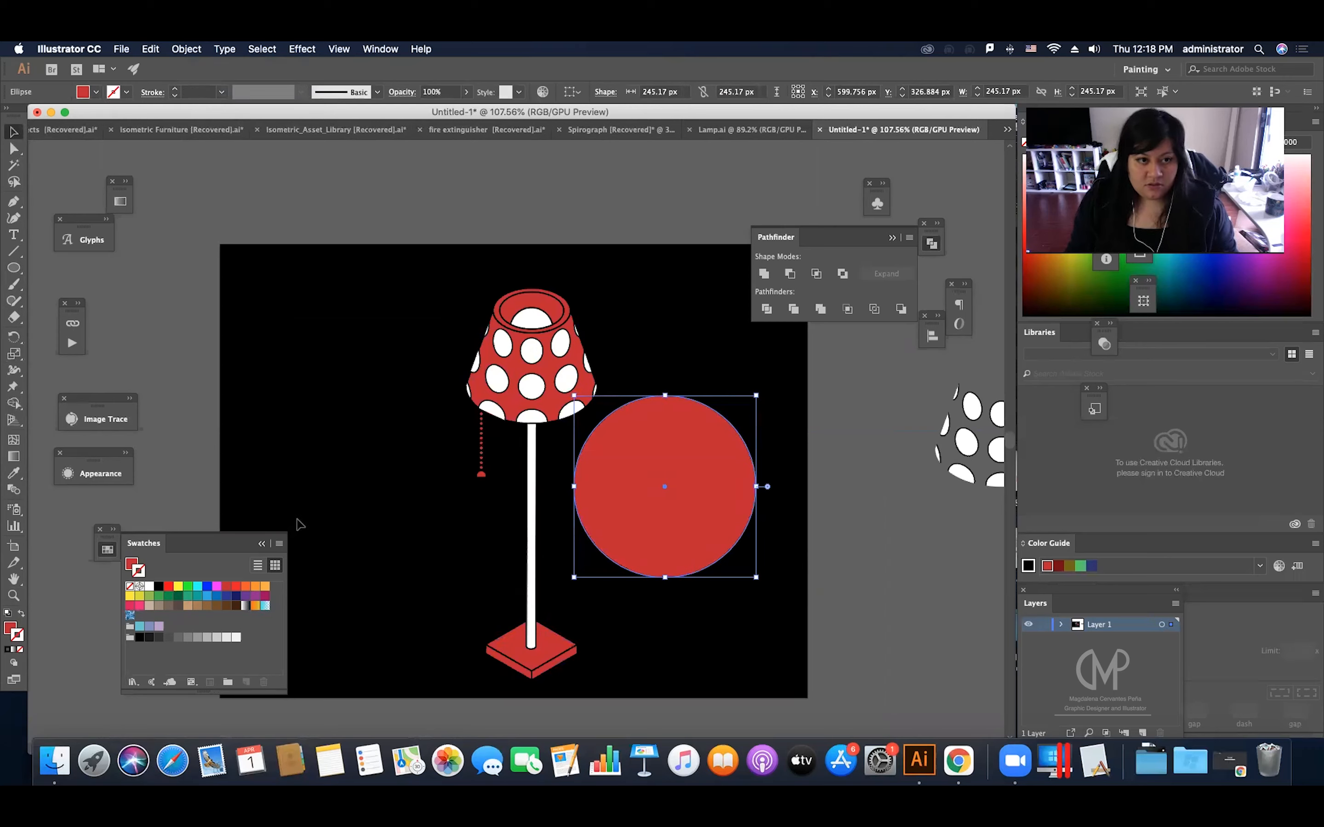
Step: Give the circle a radial gradient fill with red at its centre and black at its outer edge
{"action": "left_click", "coordinate": [120, 201]}
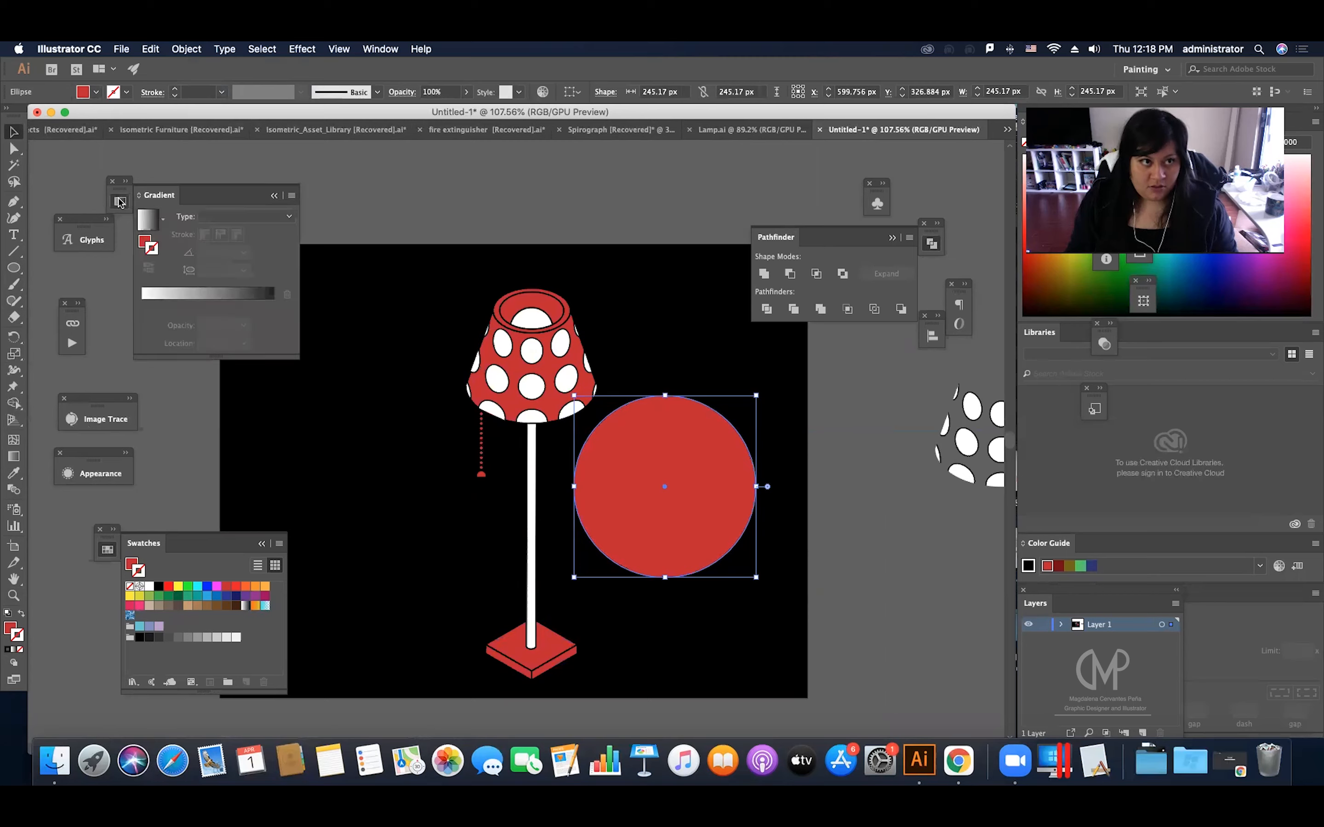
{"action": "left_click", "coordinate": [146, 241]}
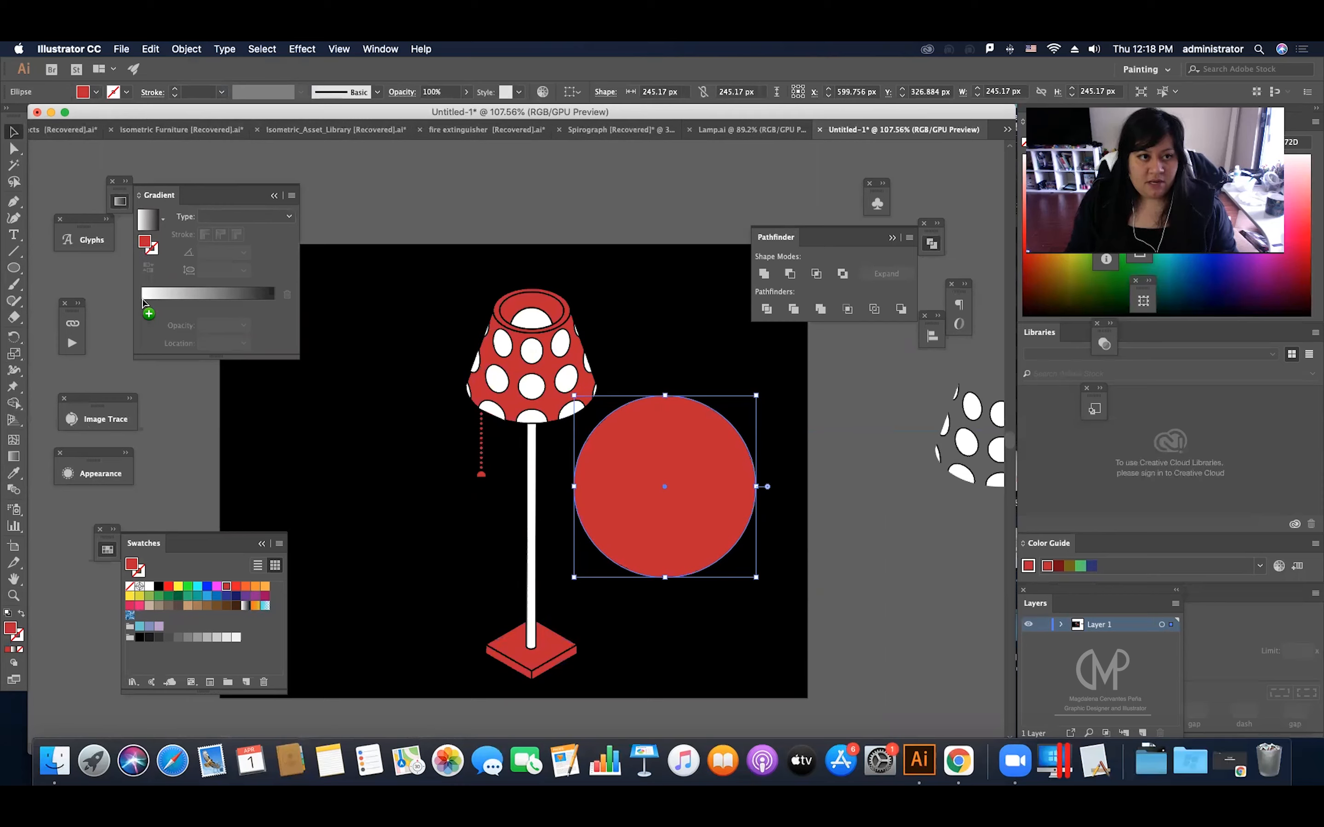
{"action": "left_click", "coordinate": [145, 302]}
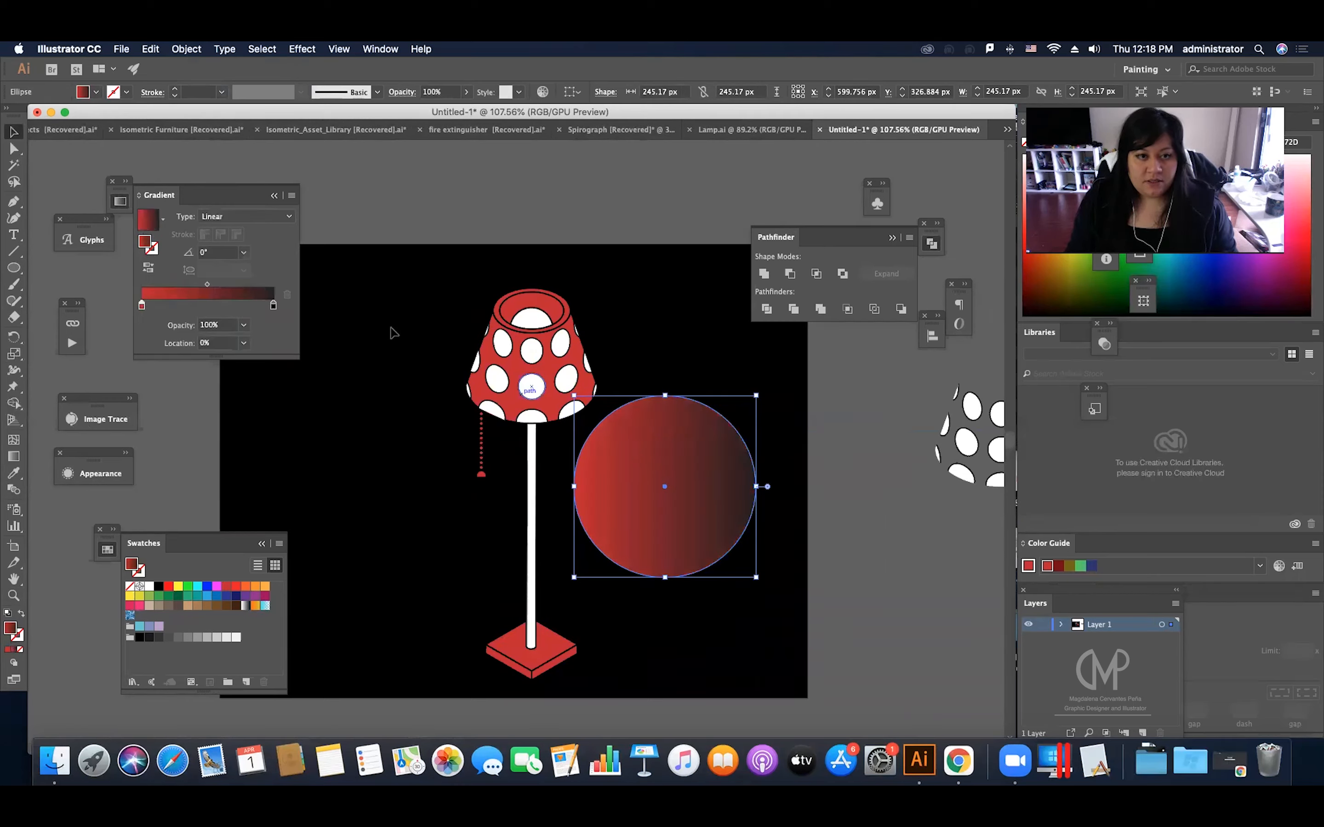
{"action": "left_click", "coordinate": [274, 219]}
{"action": "left_click", "coordinate": [241, 251]}
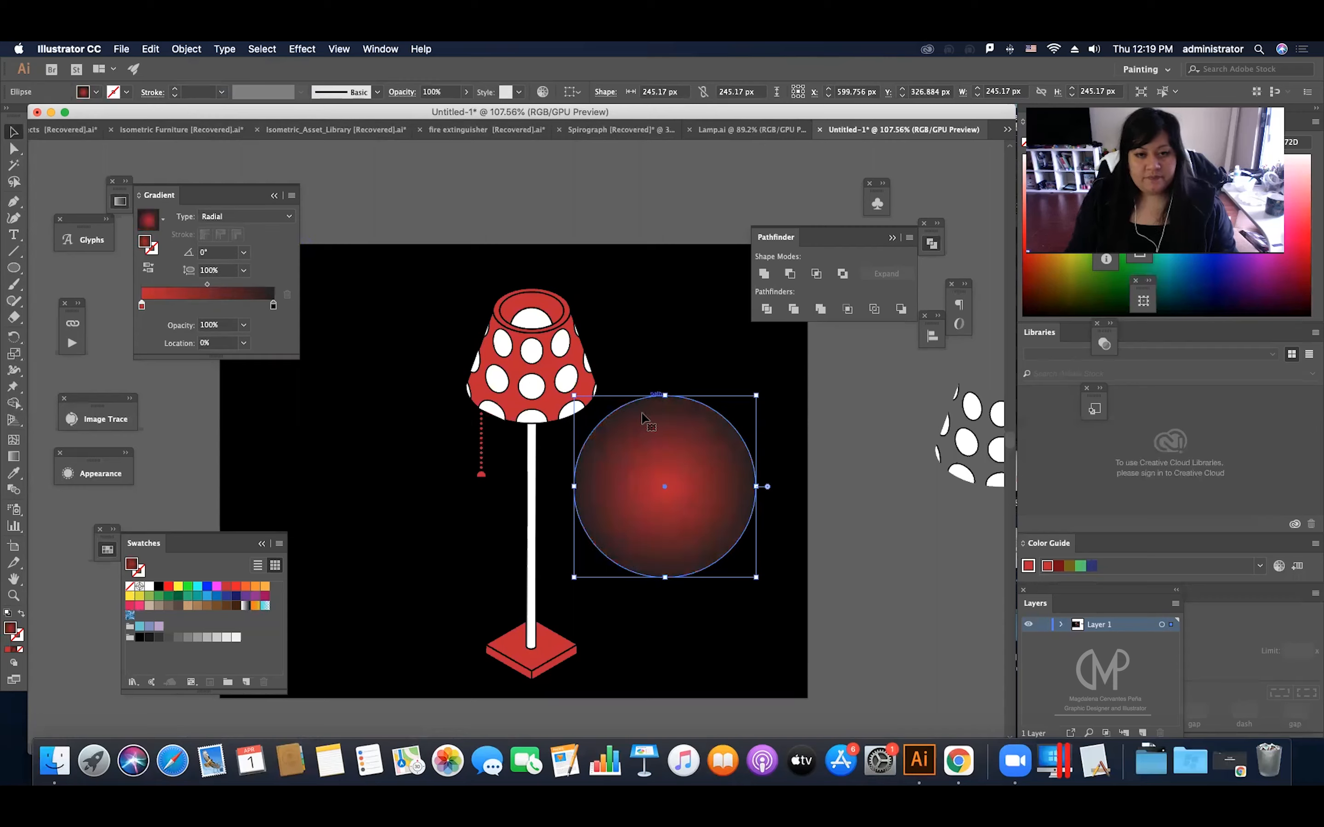
Step: Set the opacity of the gradient's outer black stop to 0%
{"action": "left_click", "coordinate": [274, 306]}
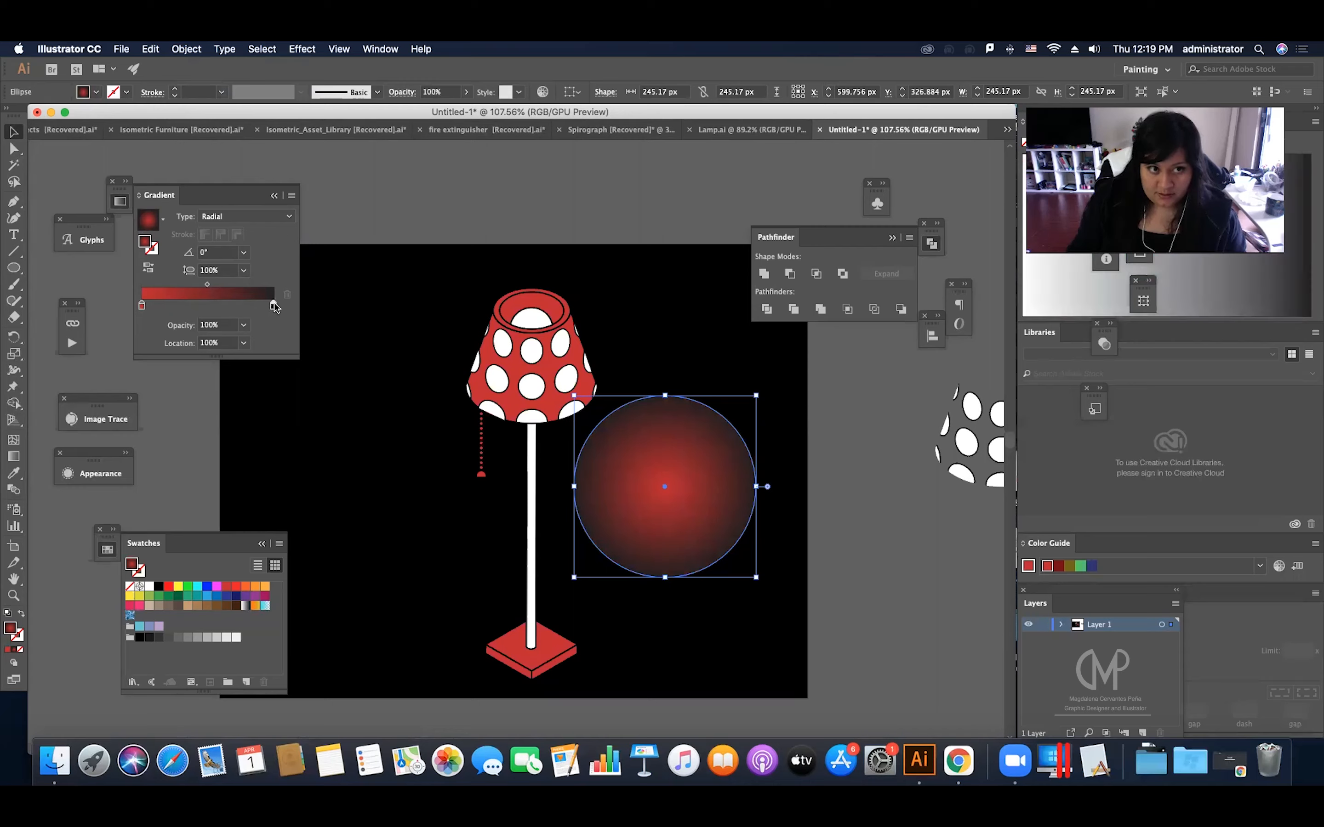
{"action": "left_click", "coordinate": [244, 325]}
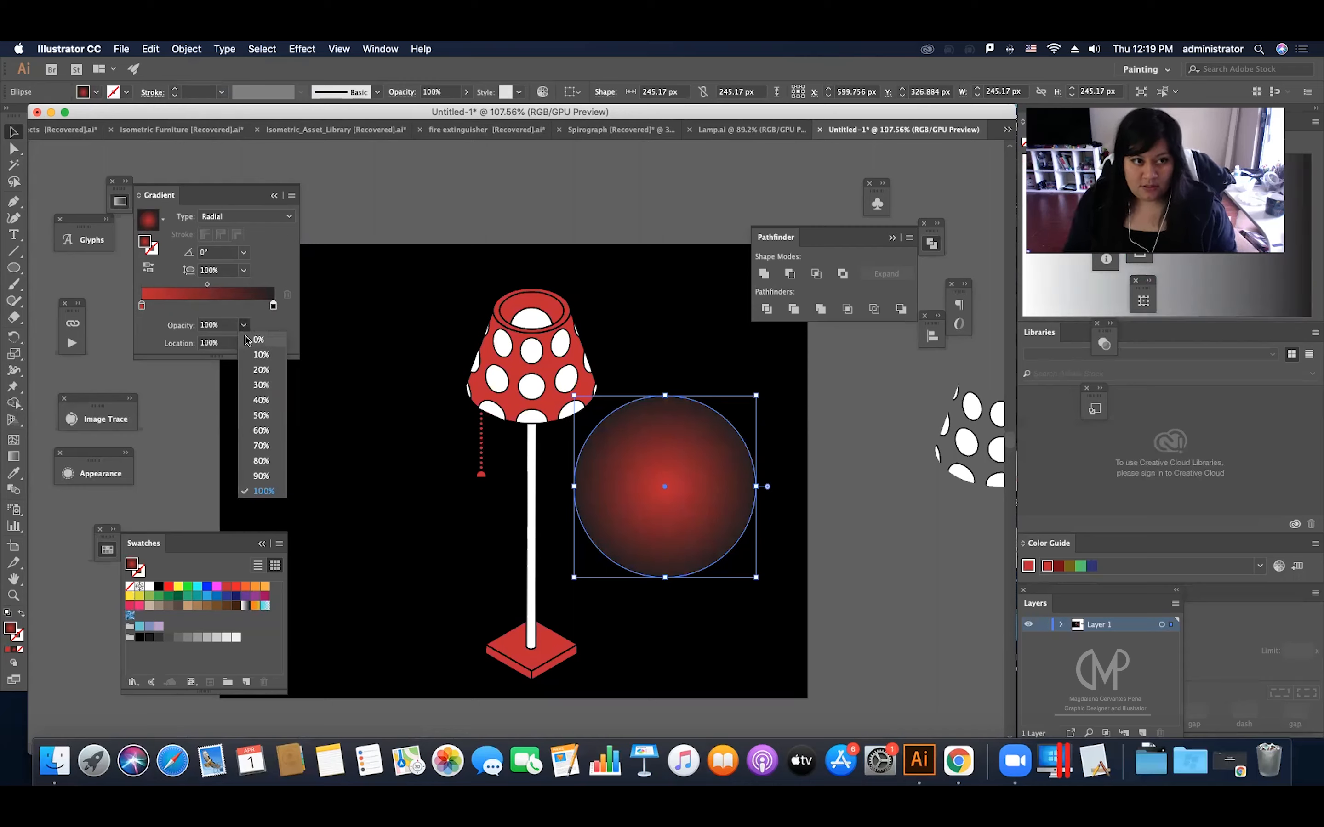
{"action": "left_click", "coordinate": [251, 339]}
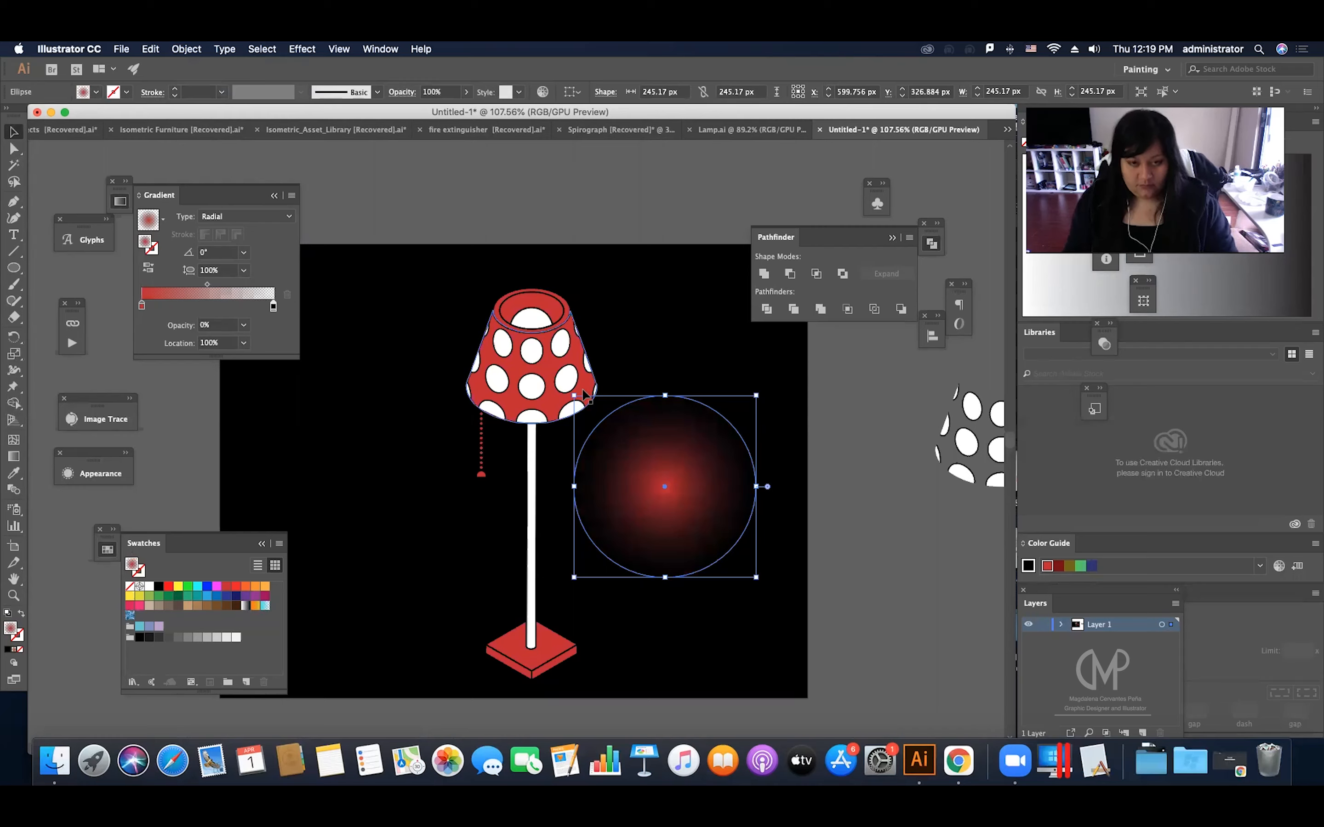
Step: Move the gradient circle so that it is centred over the lampshade
{"action": "left_click_drag", "start_coordinate": [722, 489], "coordinate": [588, 365]}
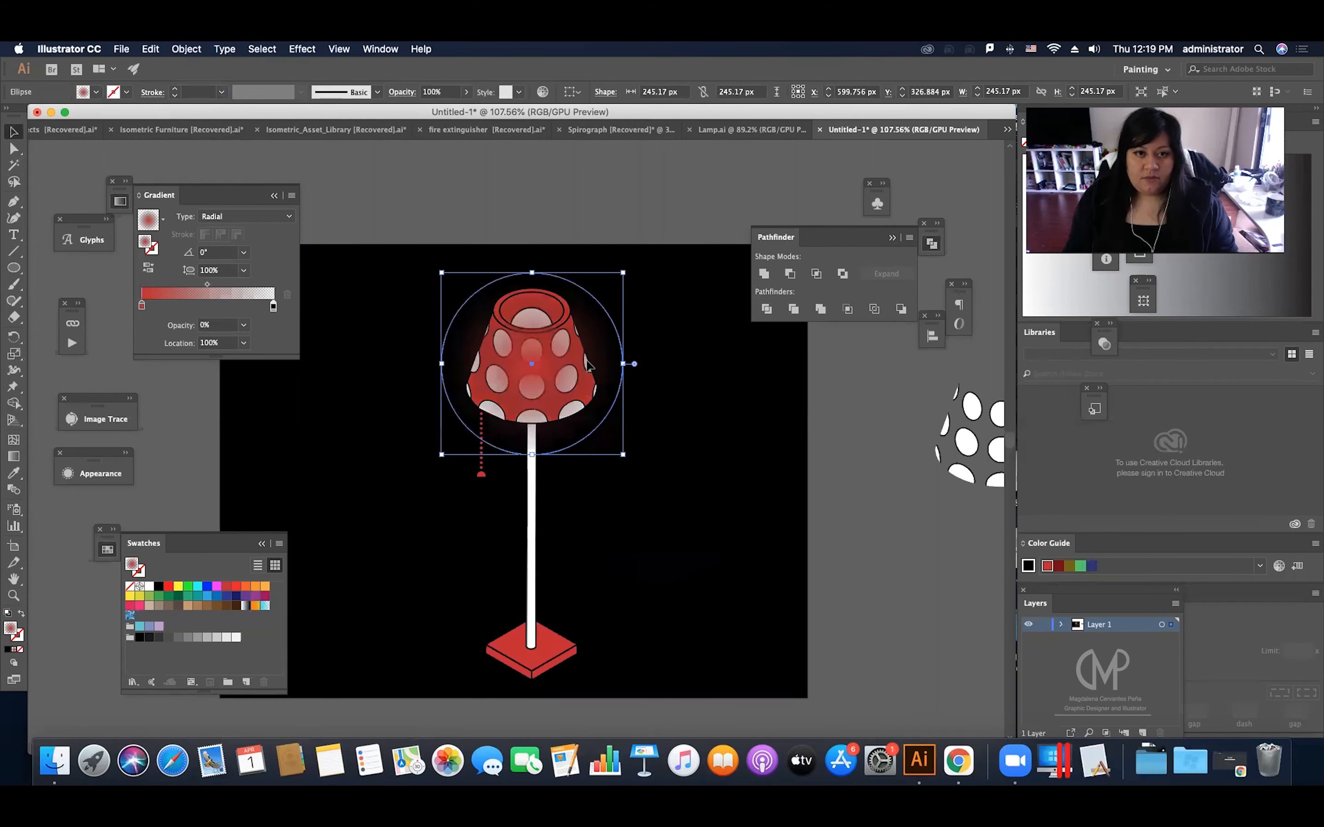
{"action": "right_click", "coordinate": [590, 359]}
{"action": "mouse_move", "coordinate": [691, 569]}
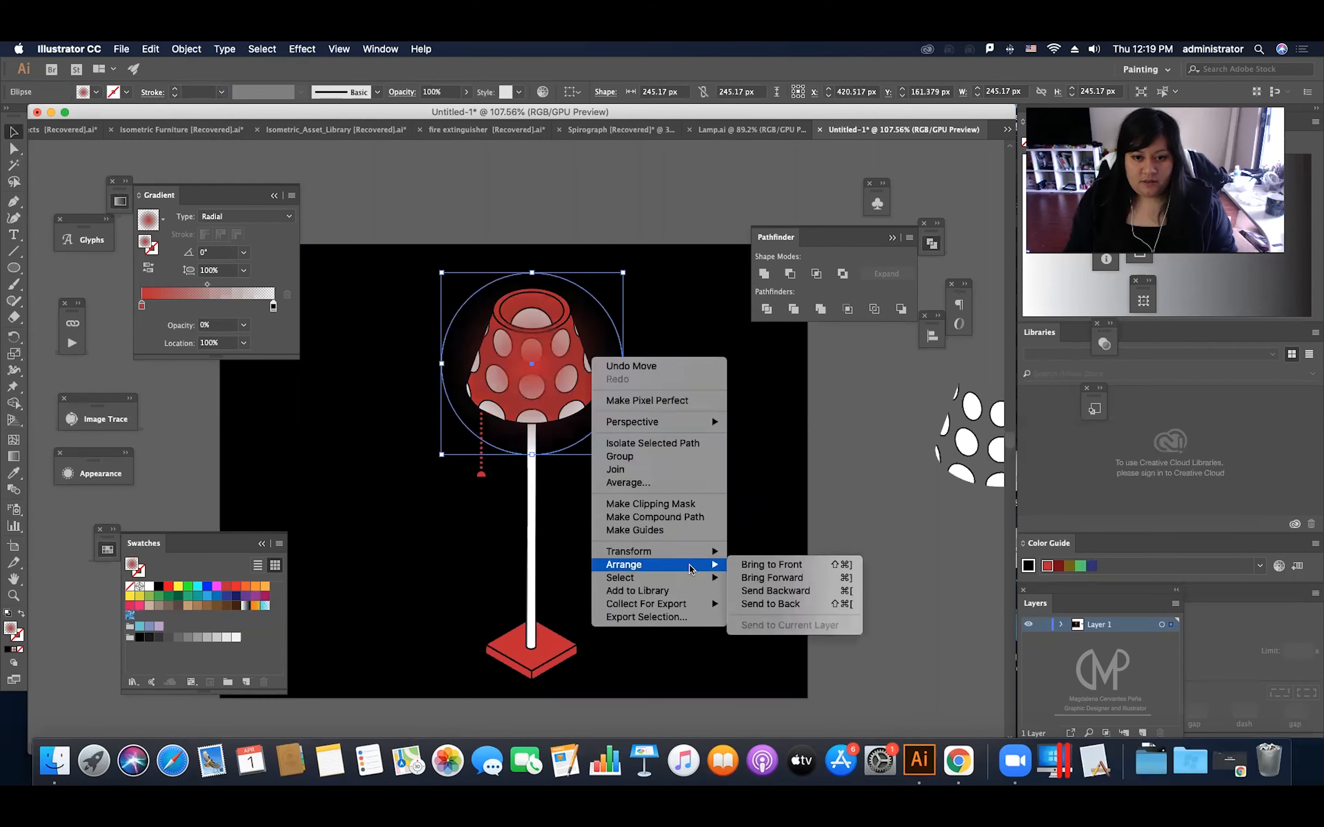
{"action": "left_click", "coordinate": [878, 562]}
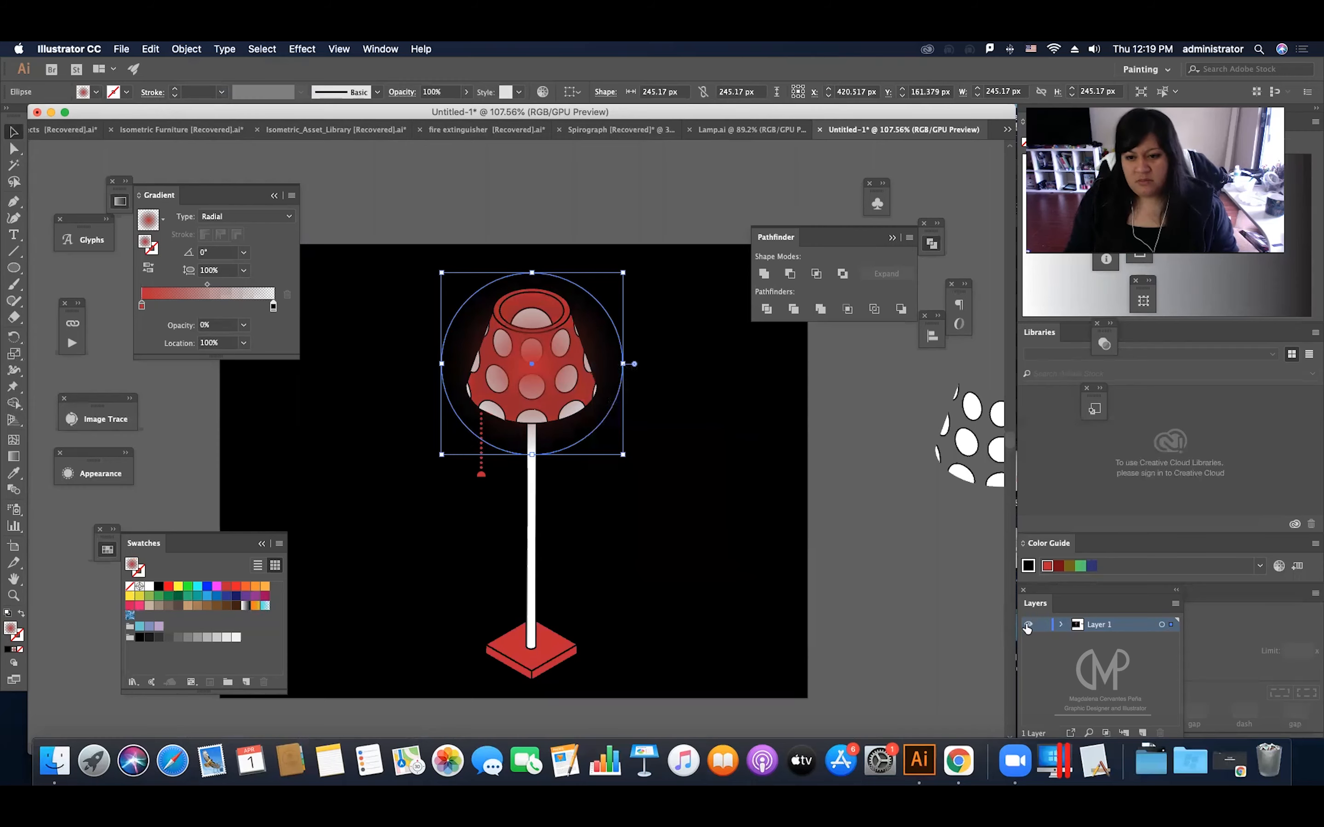
Step: Stack the glow circle behind the lamp, directly above the black background, and enlarge it to about 306 px around its centre
{"action": "left_click", "coordinate": [1060, 625]}
{"action": "left_click_drag", "start_coordinate": [1130, 642], "coordinate": [1118, 713]}
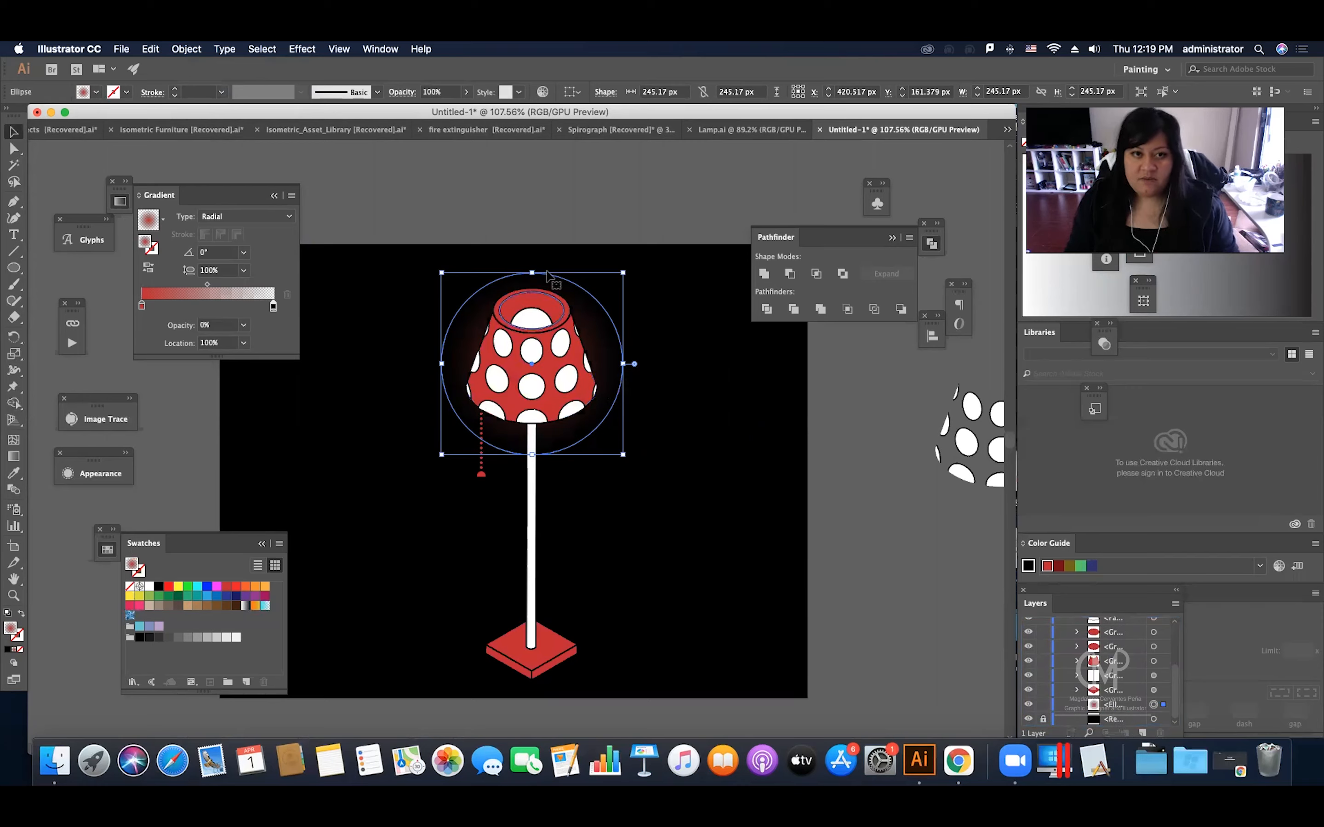
{"action": "left_click_drag", "start_coordinate": [625, 272], "coordinate": [647, 250]}
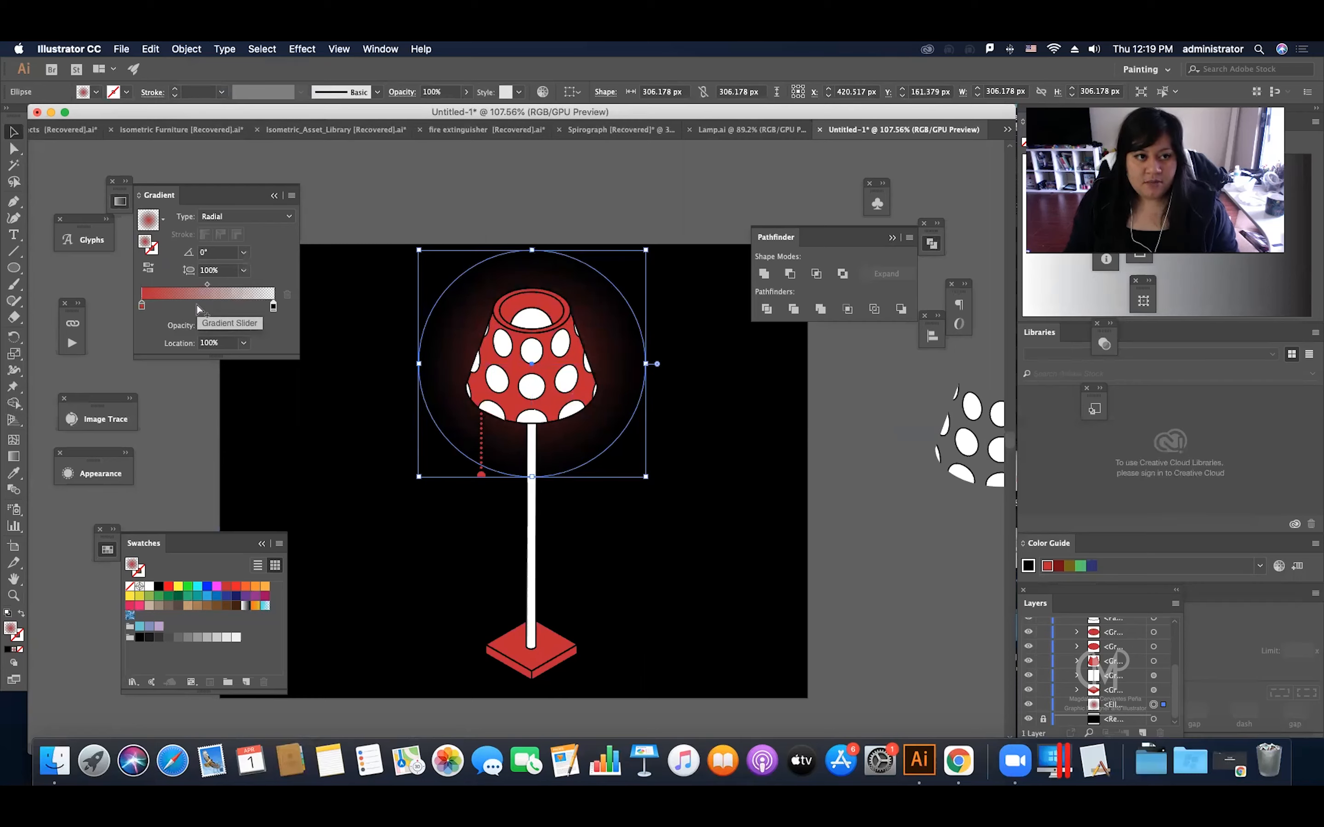
Step: Add a middle stop to the glow's gradient with 70% opacity at about 55% location, and deselect the circle
{"action": "left_click", "coordinate": [196, 305]}
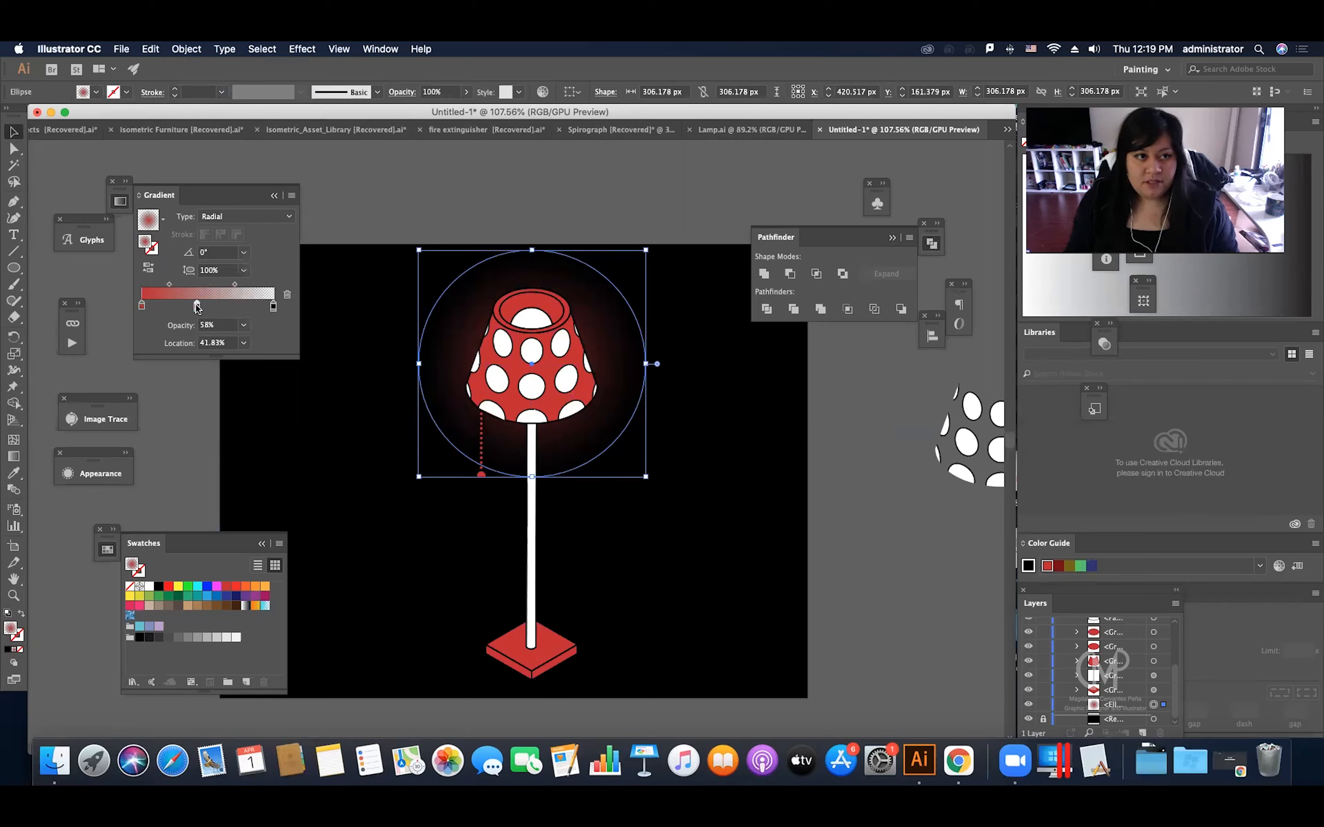
{"action": "left_click", "coordinate": [243, 326]}
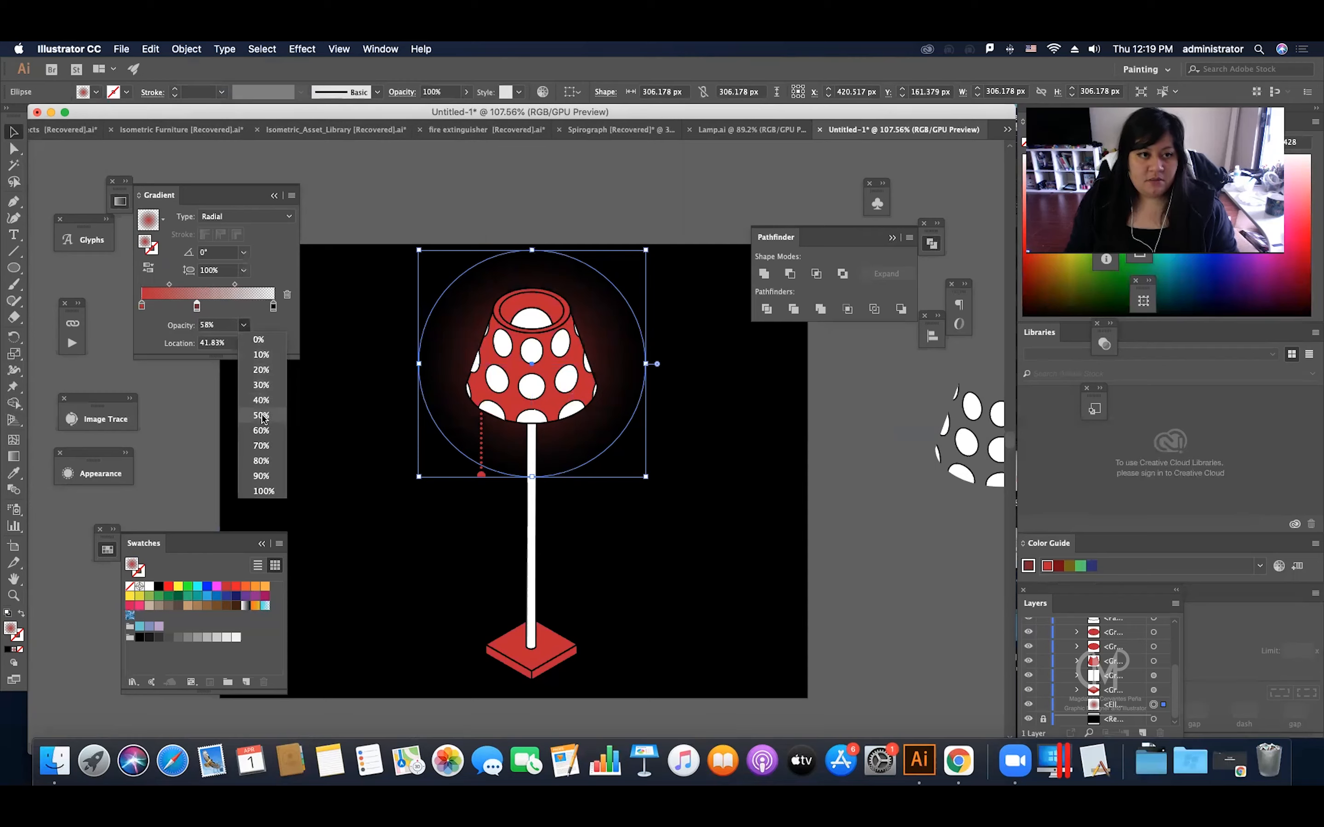
{"action": "left_click", "coordinate": [262, 430]}
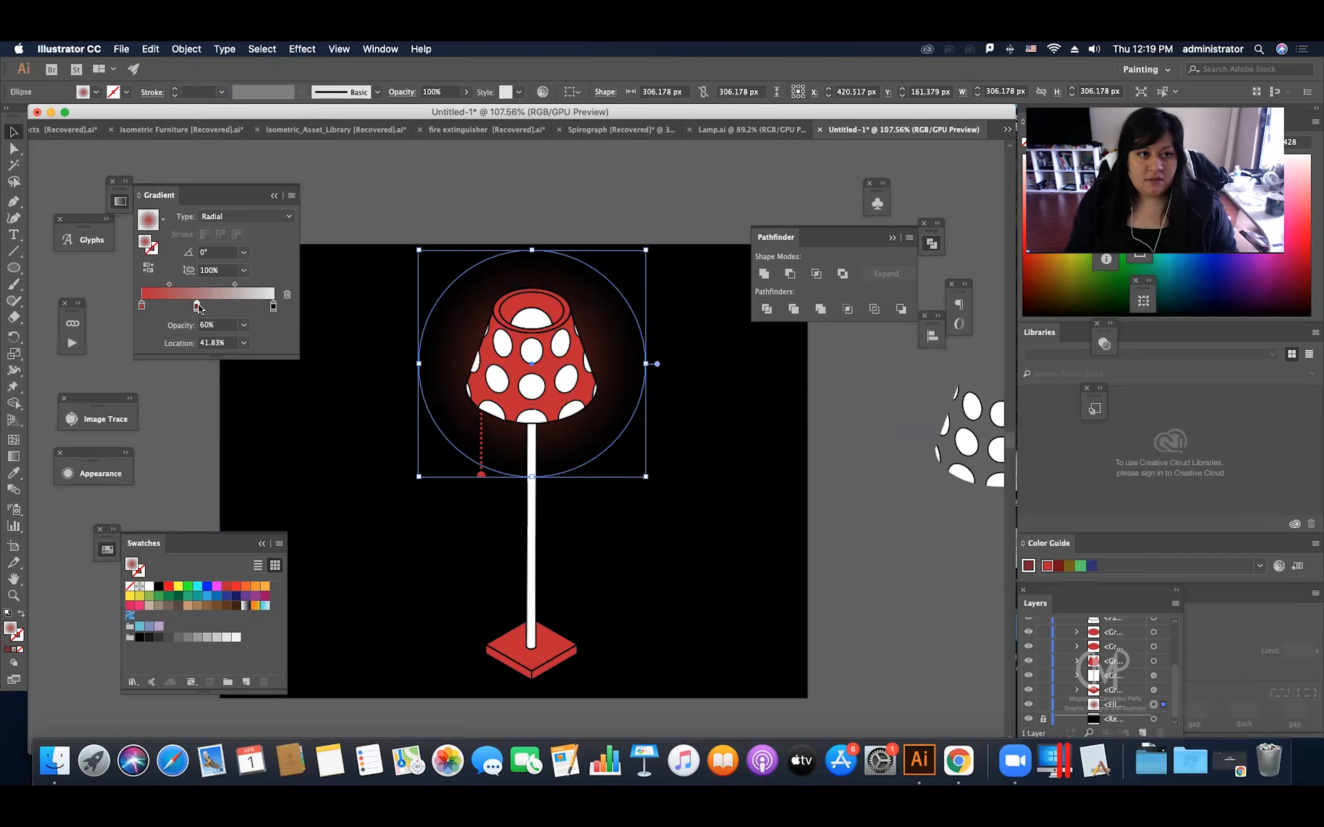
{"action": "left_click", "coordinate": [244, 325]}
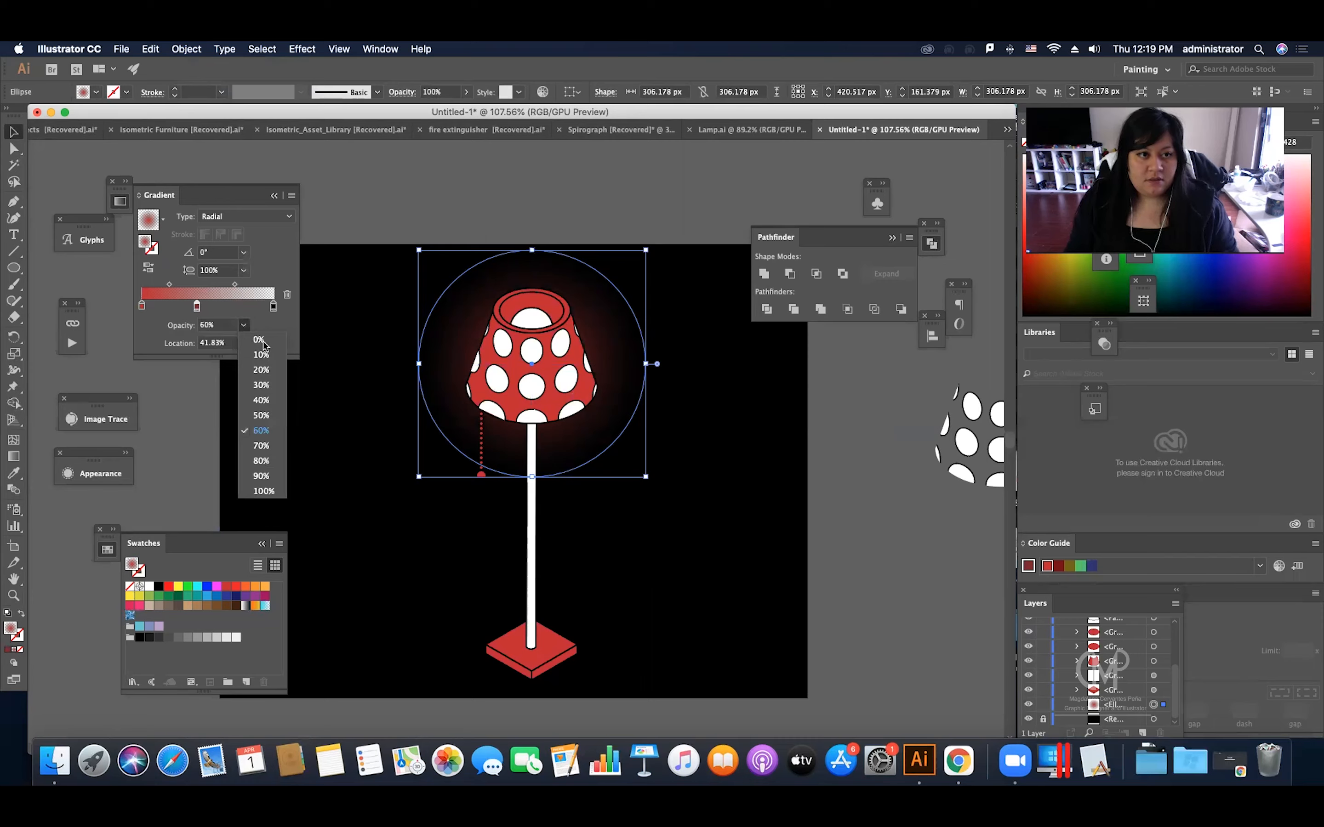
{"action": "left_click", "coordinate": [261, 446]}
{"action": "left_click_drag", "start_coordinate": [198, 305], "coordinate": [224, 305]}
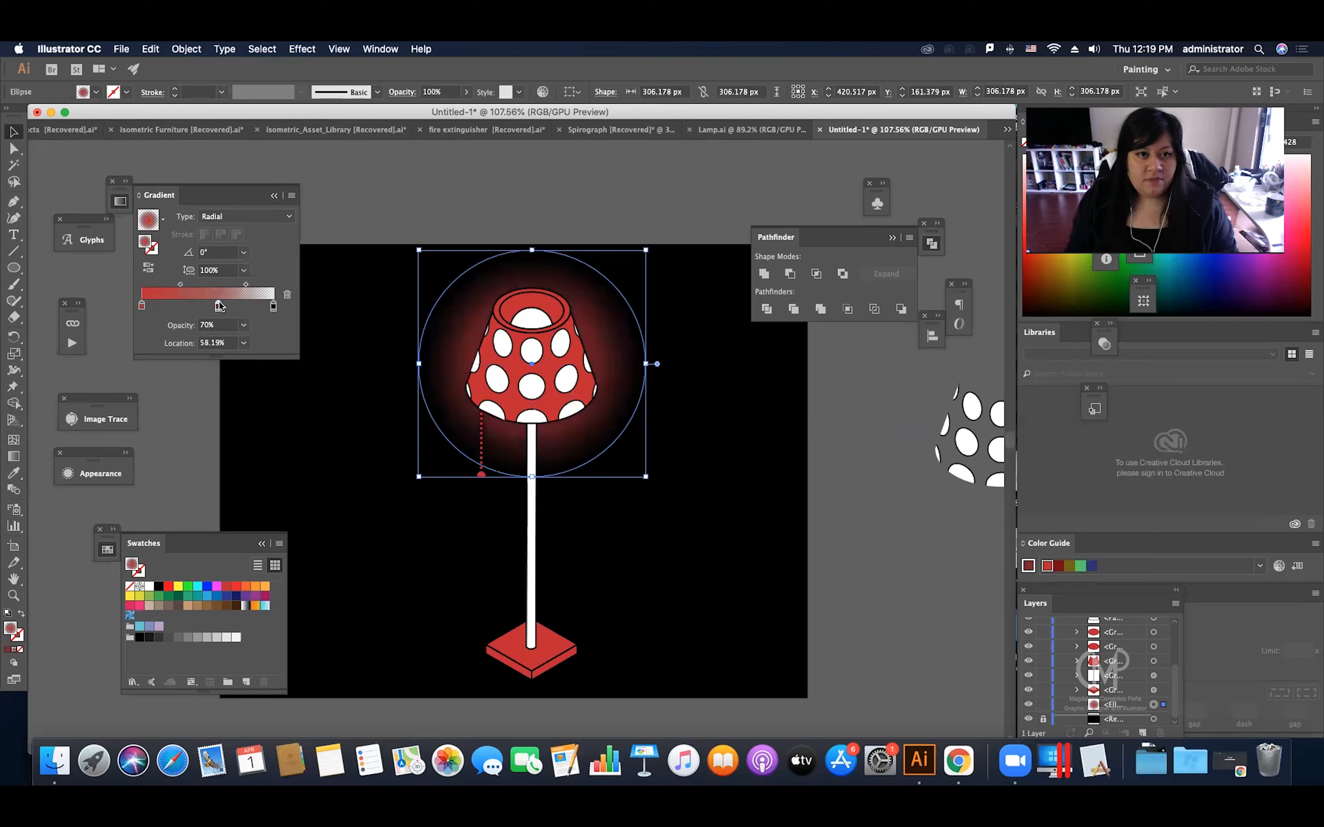
{"action": "left_click", "coordinate": [389, 258]}
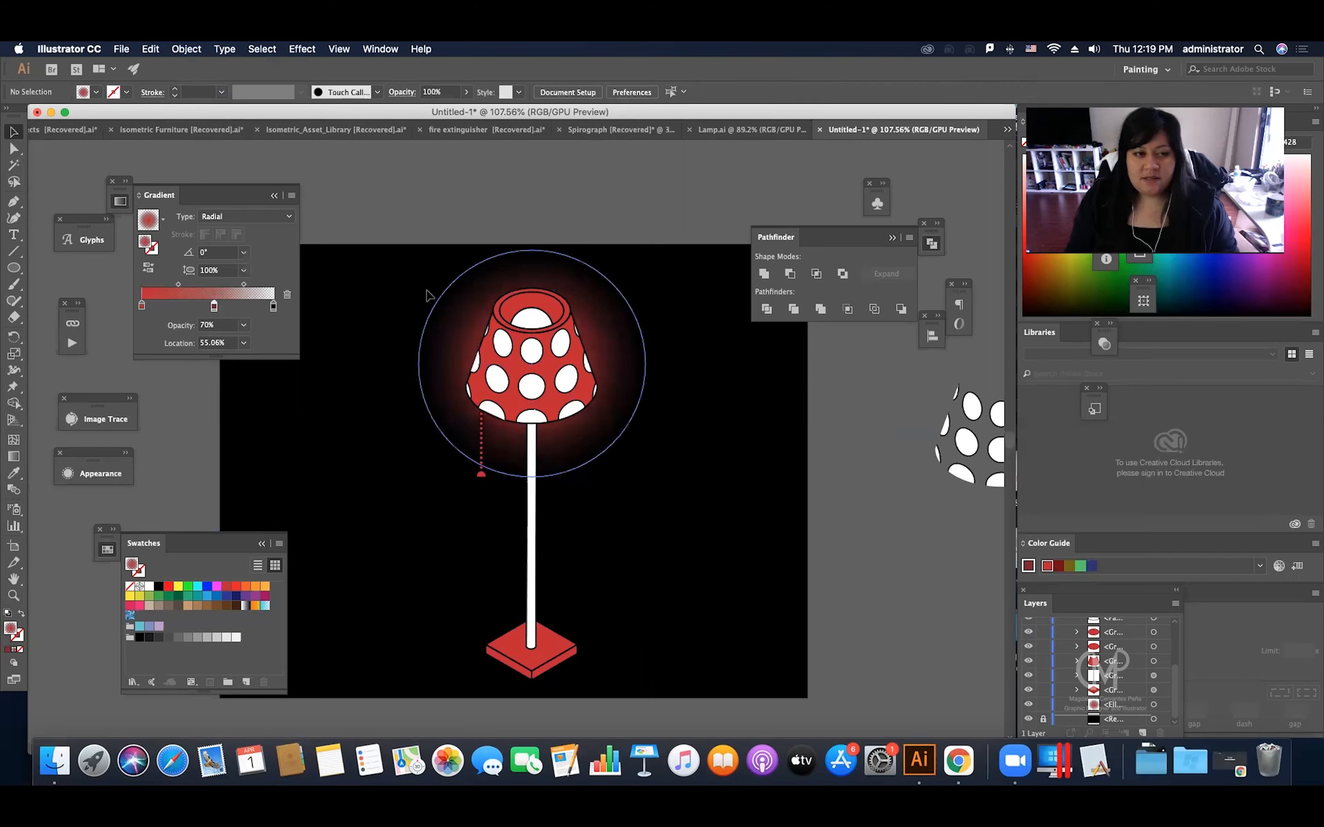
Step: Enlarge the glow circle around its centre to about 321 px and deselect it
{"action": "left_click", "coordinate": [455, 356]}
{"action": "left_click_drag", "start_coordinate": [647, 479], "coordinate": [655, 483]}
{"action": "left_click", "coordinate": [678, 353]}
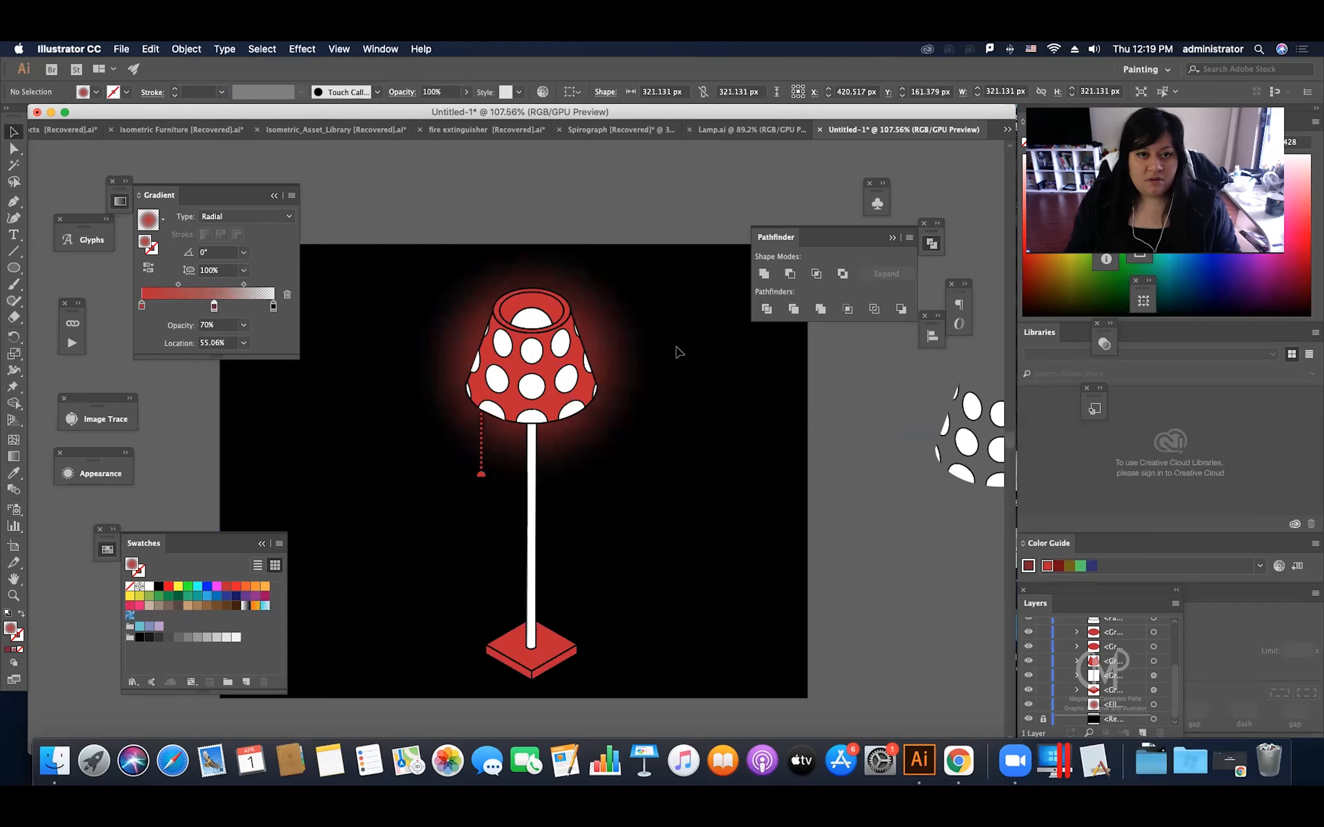
{"action": "left_click", "coordinate": [595, 289]}
{"action": "scroll", "coordinate": [520, 230], "scroll_direction": "down", "scroll_amount": 1}
{"action": "left_click", "coordinate": [431, 196]}
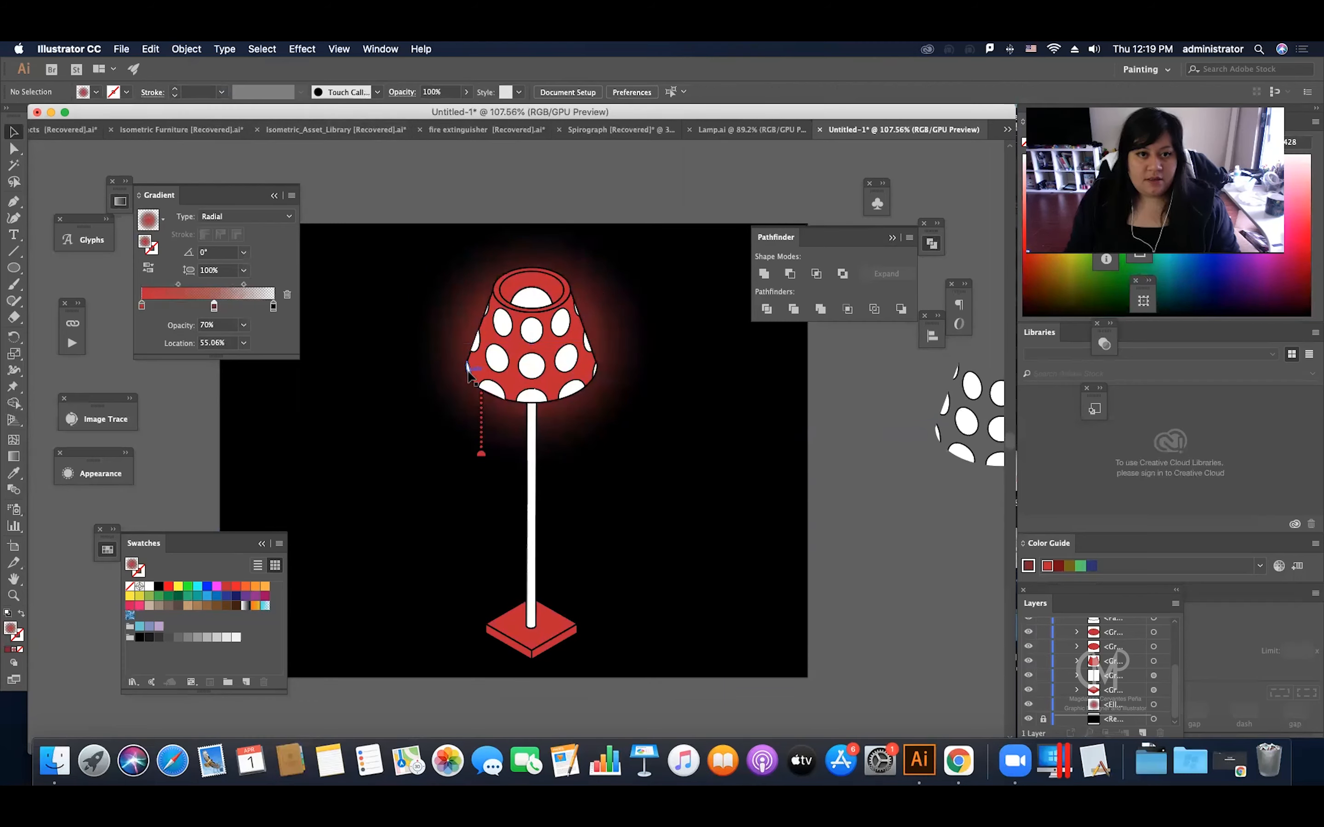
Step: Duplicate the glow circle in place, pasting the copy directly in front of the original
{"action": "left_click", "coordinate": [446, 344]}
{"action": "key", "text": "super+c"}
{"action": "key", "text": "super+f"}
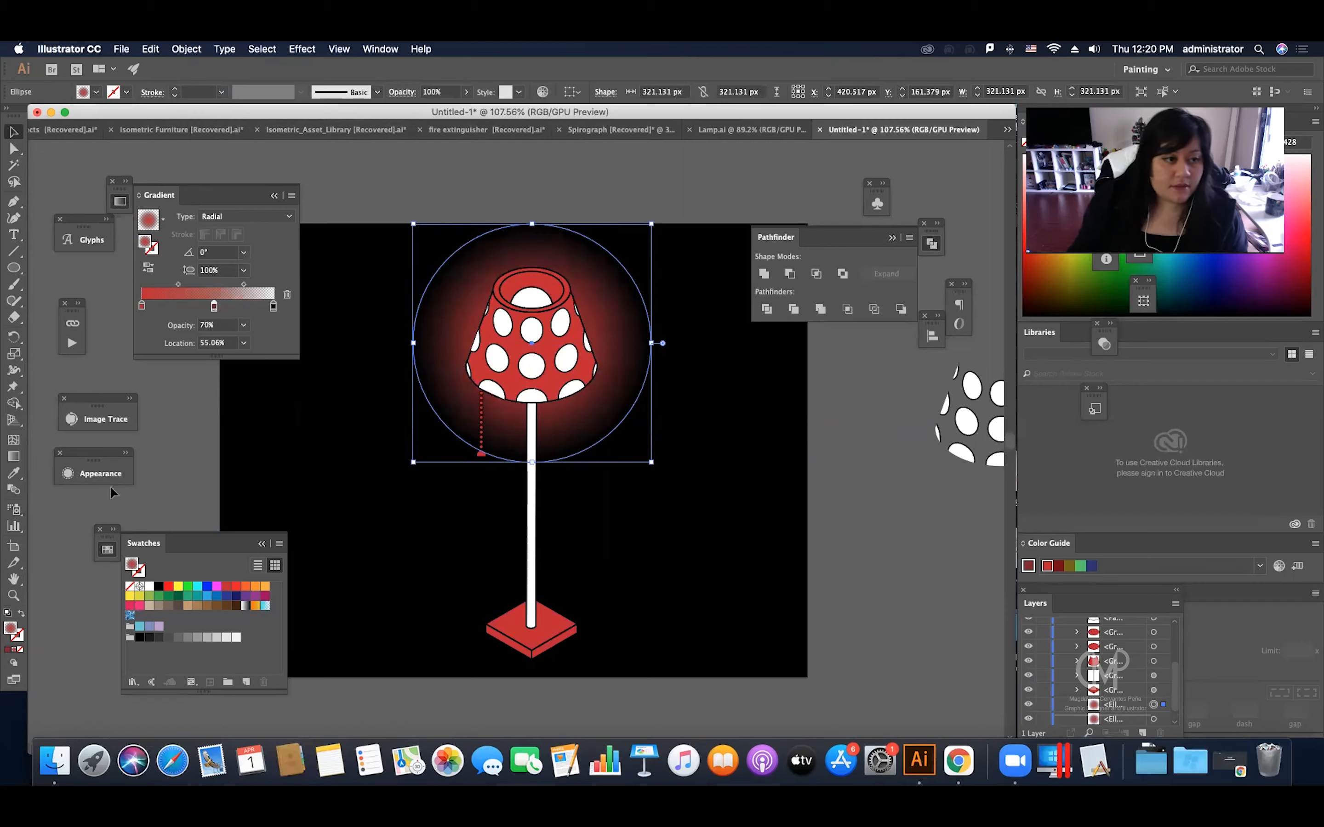
Step: Set the blending mode of the copied glow circle to Screen
{"action": "left_click", "coordinate": [101, 474]}
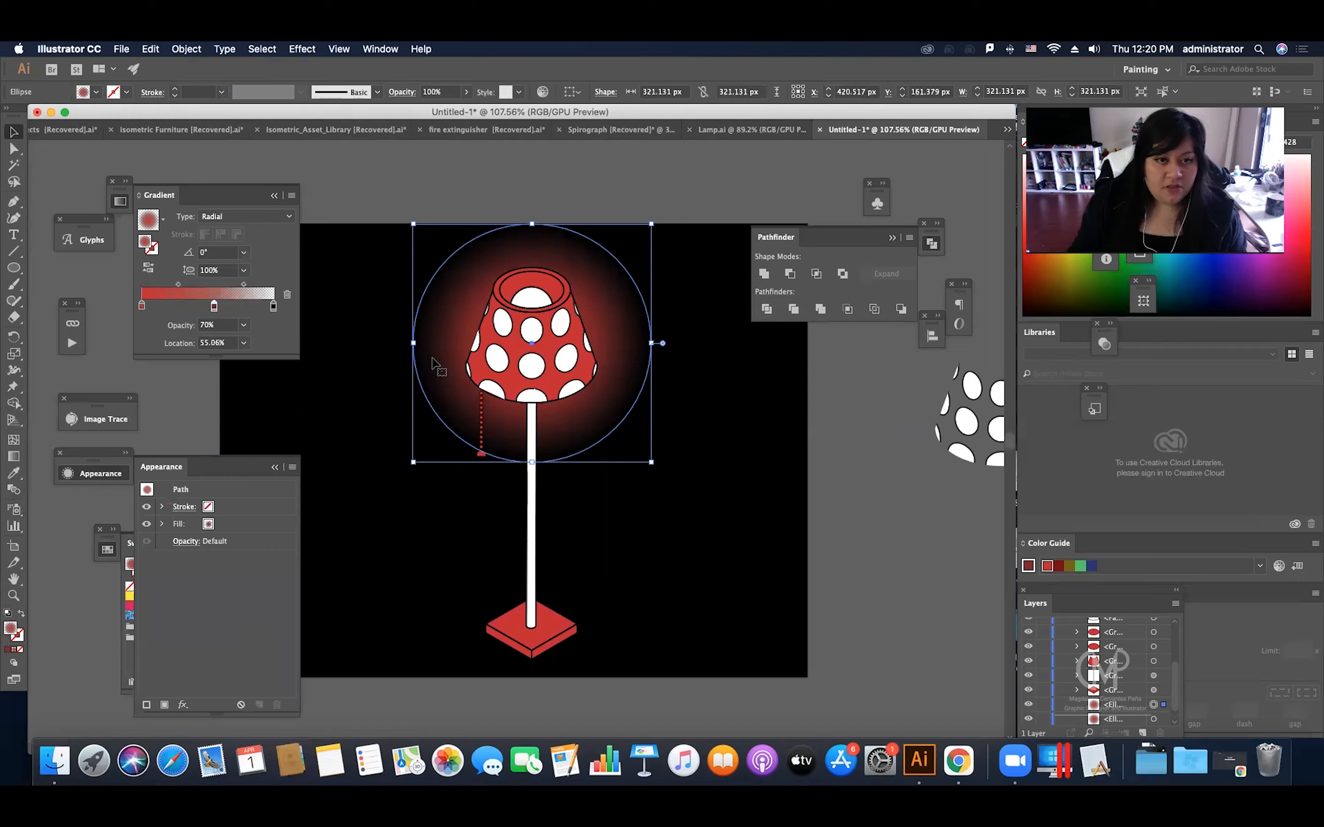
{"action": "scroll", "coordinate": [1143, 675], "scroll_direction": "down", "scroll_amount": 1}
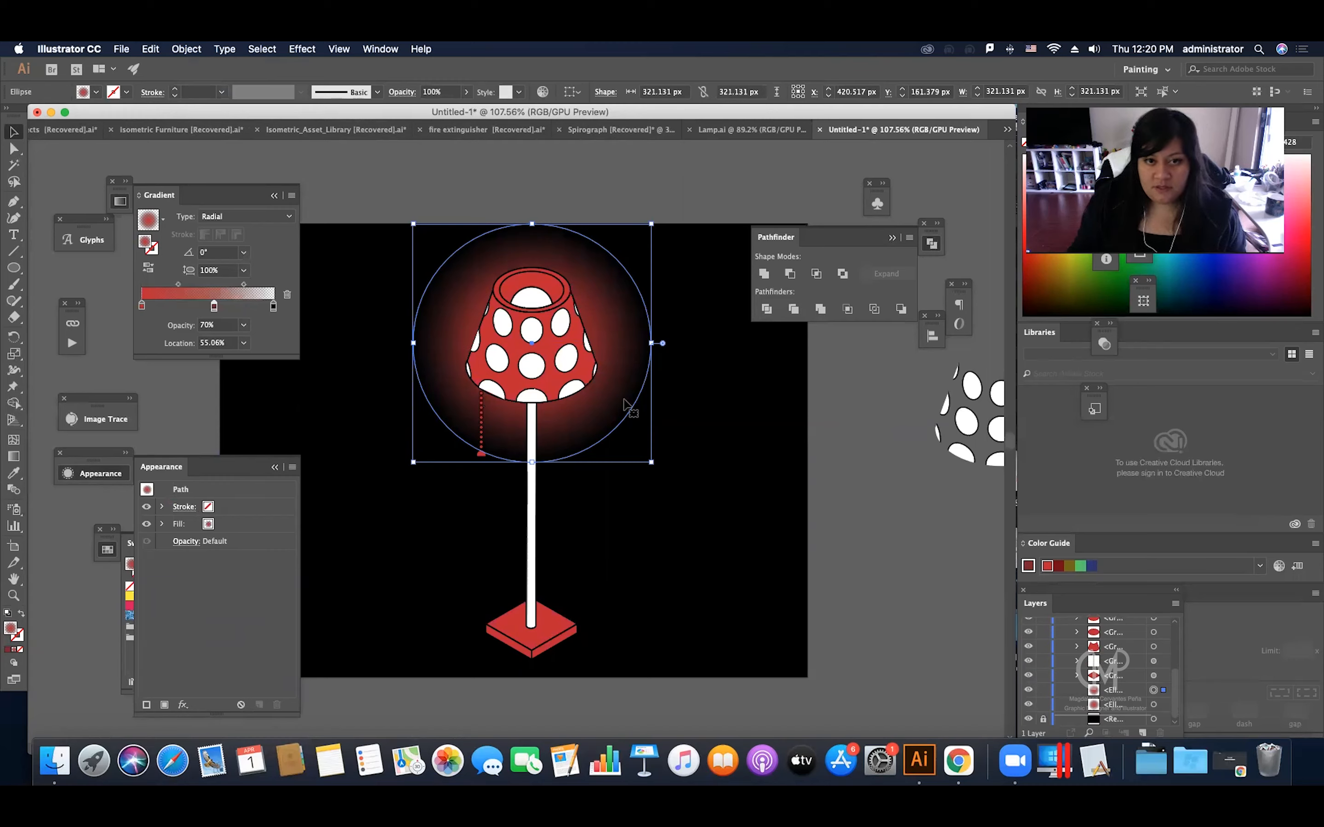
{"action": "left_click", "coordinate": [178, 542]}
{"action": "left_click", "coordinate": [178, 541]}
{"action": "left_click", "coordinate": [180, 542]}
{"action": "left_click", "coordinate": [103, 569]}
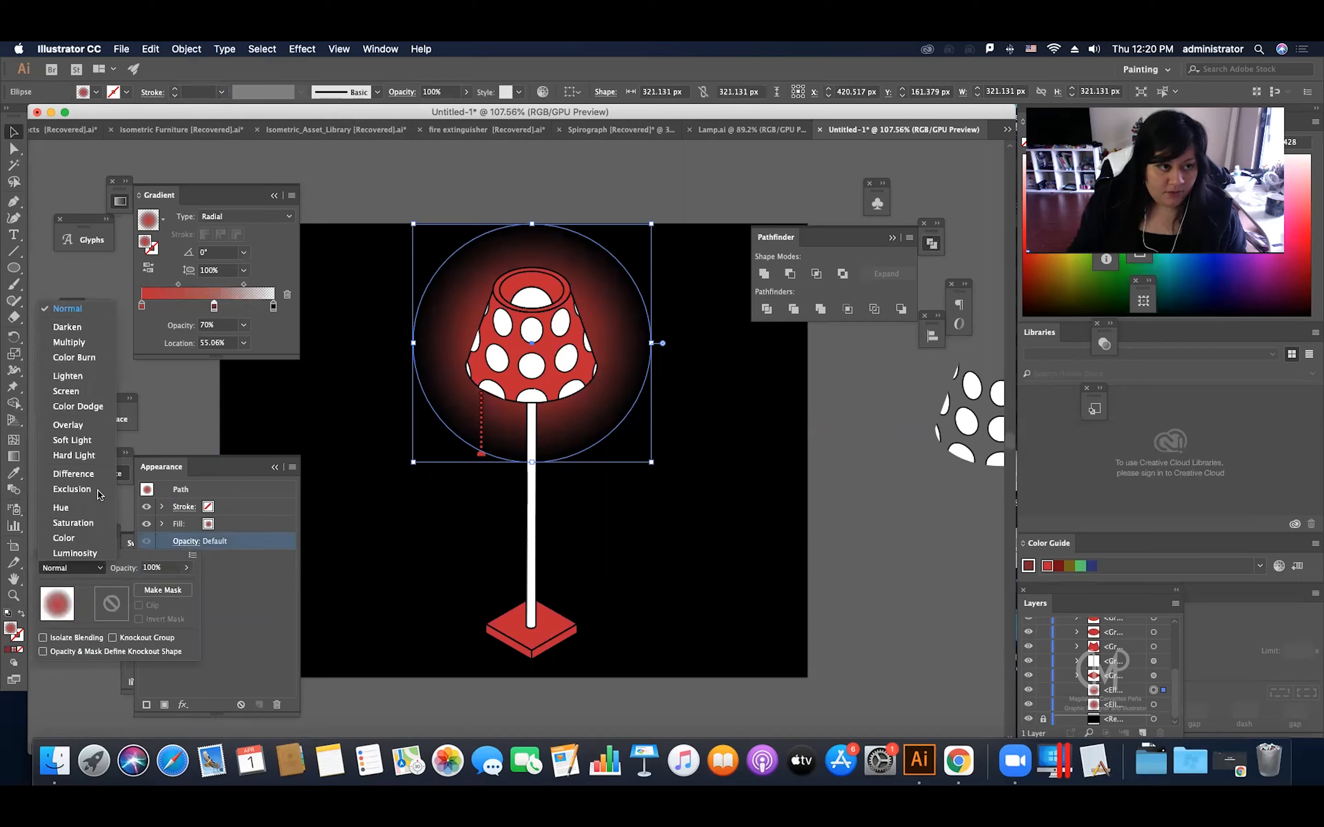
{"action": "left_click", "coordinate": [92, 391]}
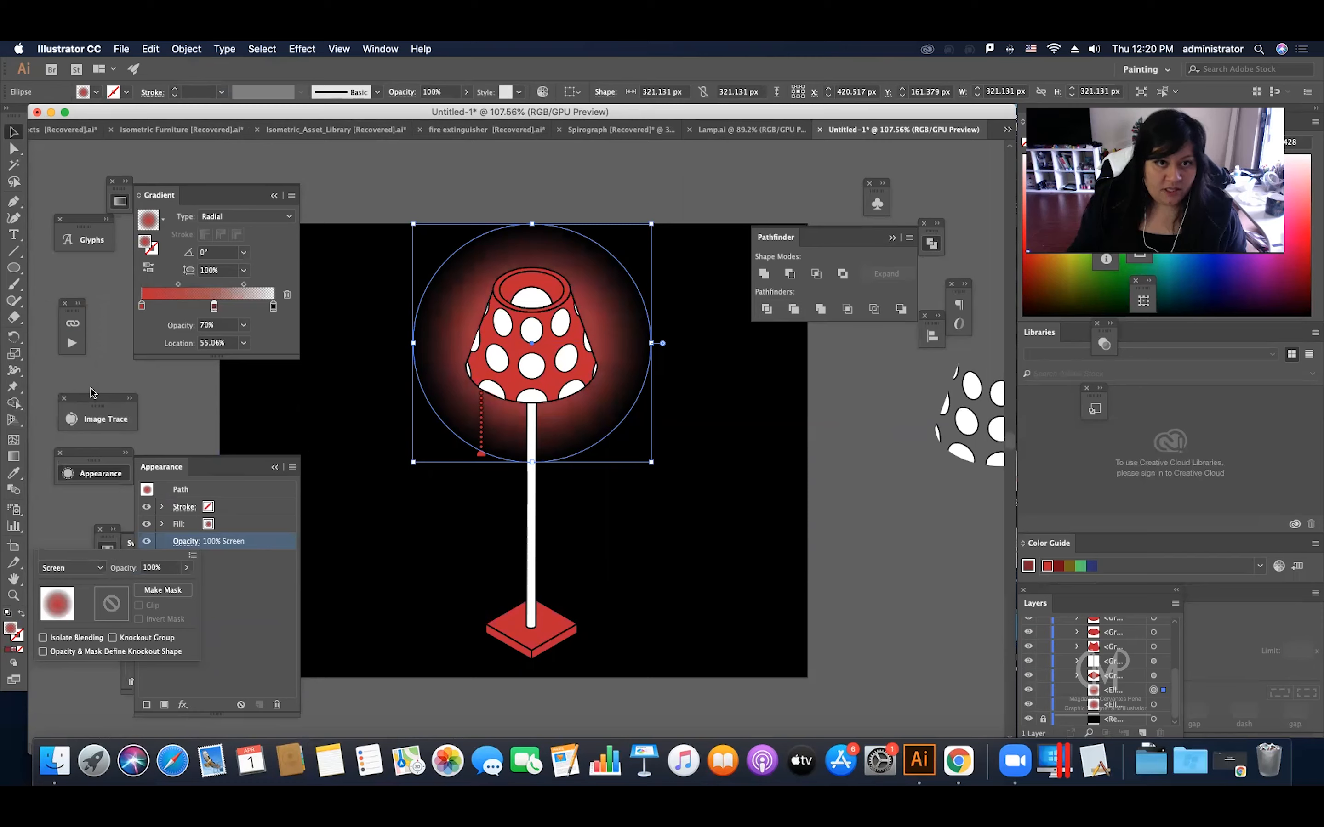
Step: Lower the overall opacity of the copied glow circle to 77%
{"action": "left_click", "coordinate": [189, 547]}
{"action": "left_click", "coordinate": [186, 568]}
{"action": "left_click_drag", "start_coordinate": [170, 586], "coordinate": [169, 585]}
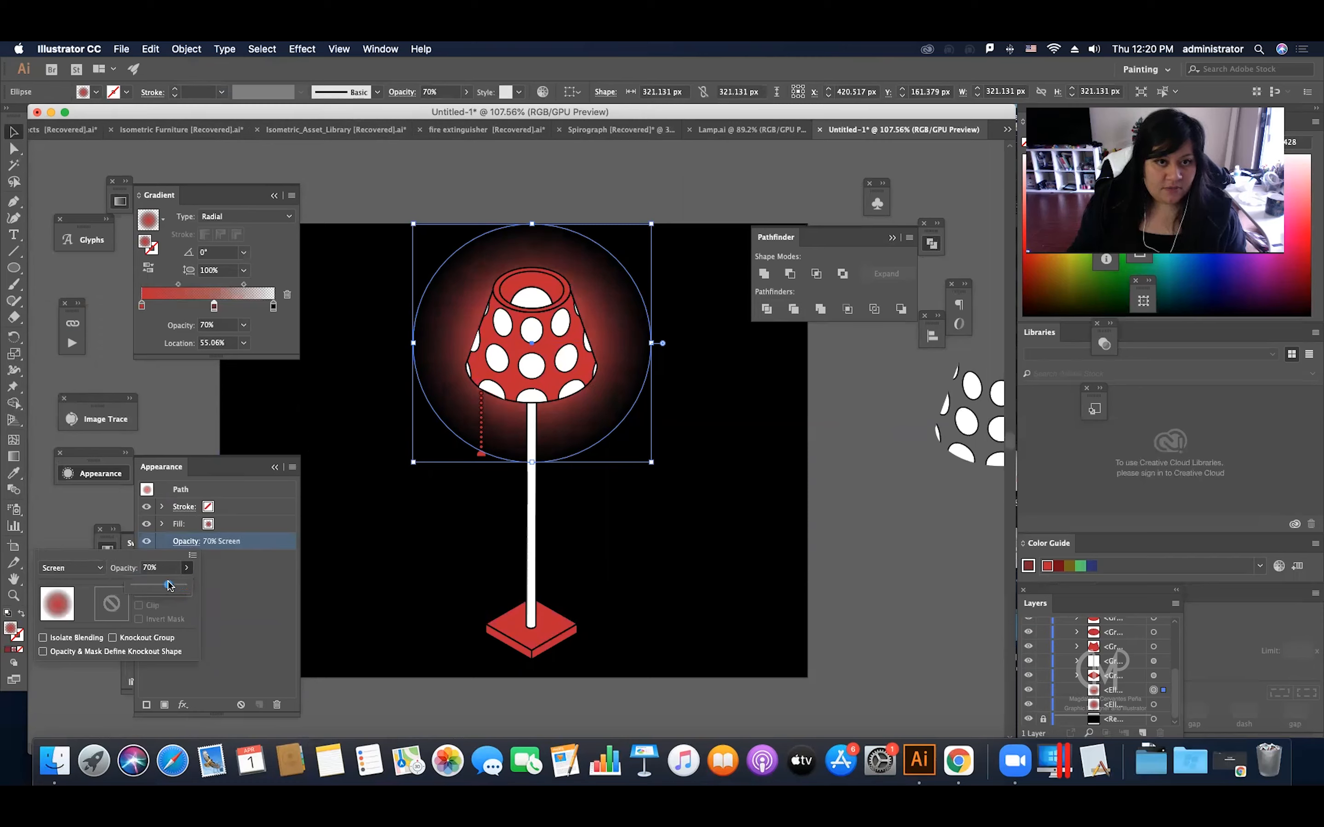
{"action": "left_click", "coordinate": [241, 551]}
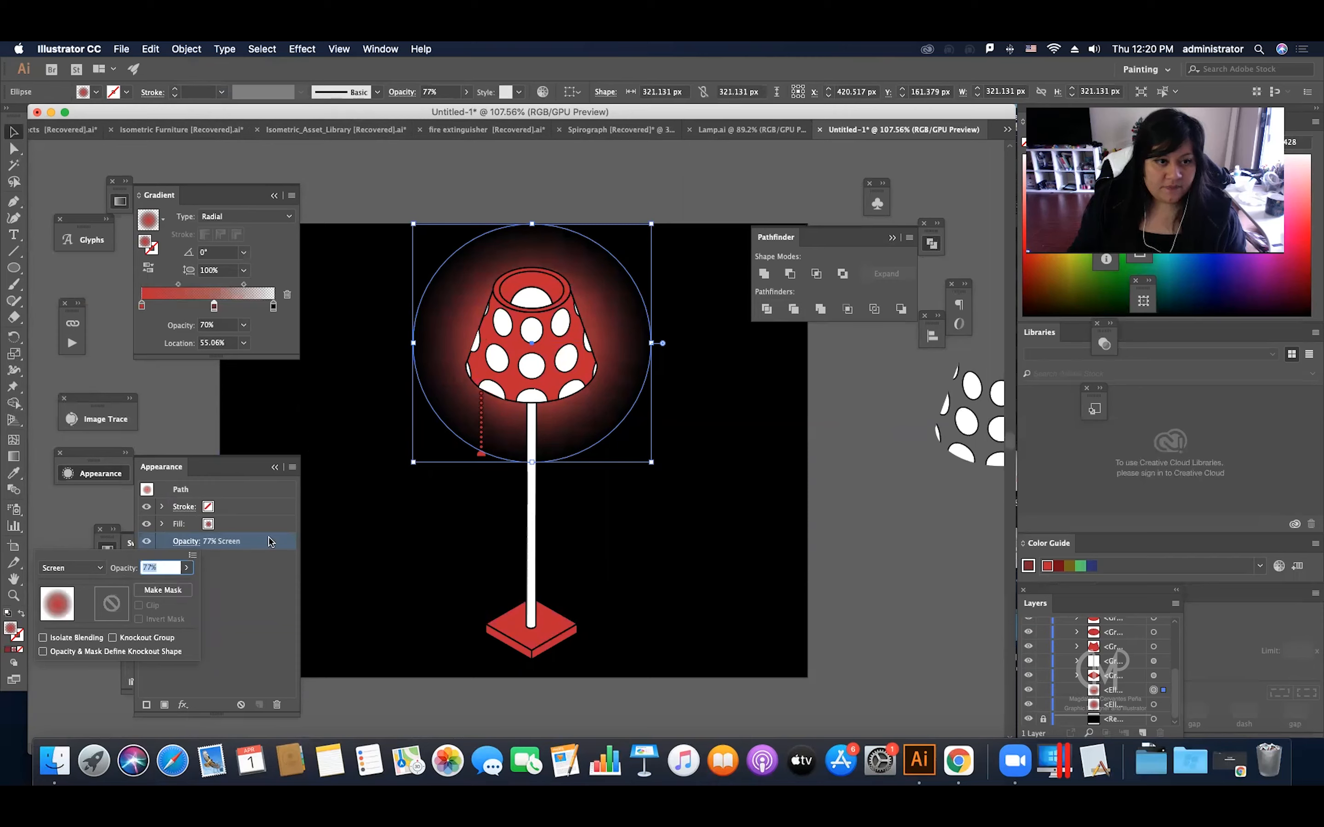
Step: Delete the original glow circle and place the Screen-blended copy behind the shade at about X 414, Y 173 px, leaving it deselected
{"action": "left_click", "coordinate": [338, 532]}
{"action": "left_click", "coordinate": [343, 510]}
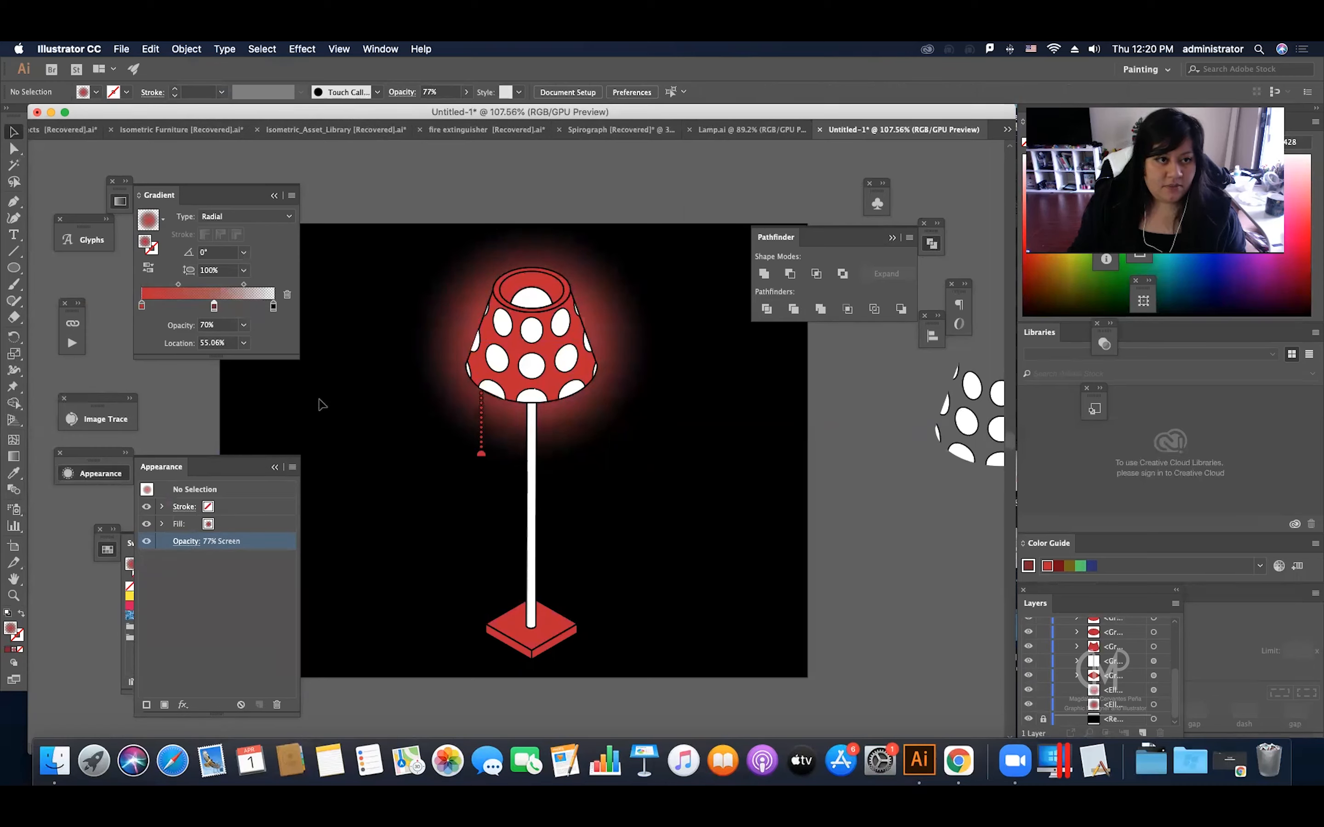
{"action": "left_click_drag", "start_coordinate": [446, 333], "coordinate": [452, 300]}
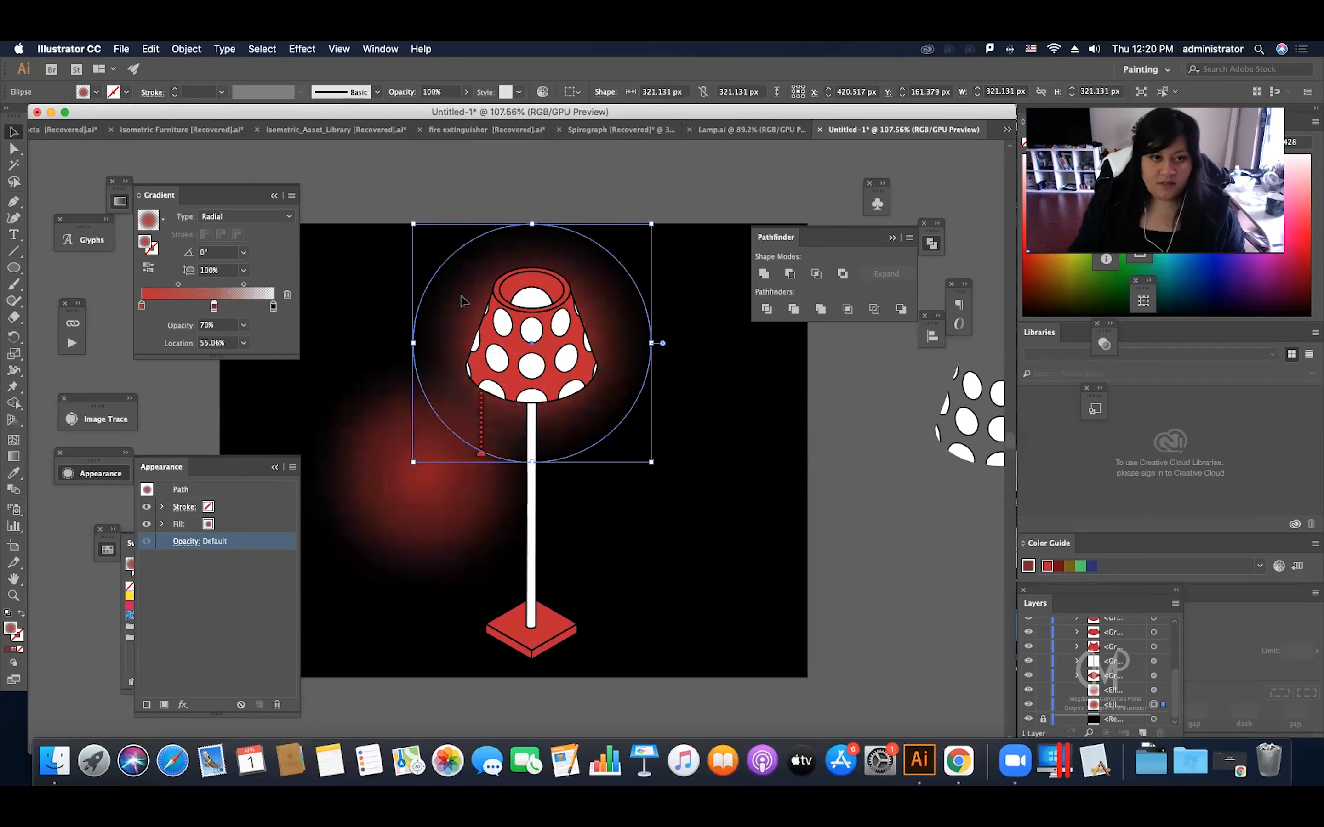
{"action": "key", "text": "super+z"}
{"action": "left_click_drag", "start_coordinate": [408, 455], "coordinate": [460, 345]}
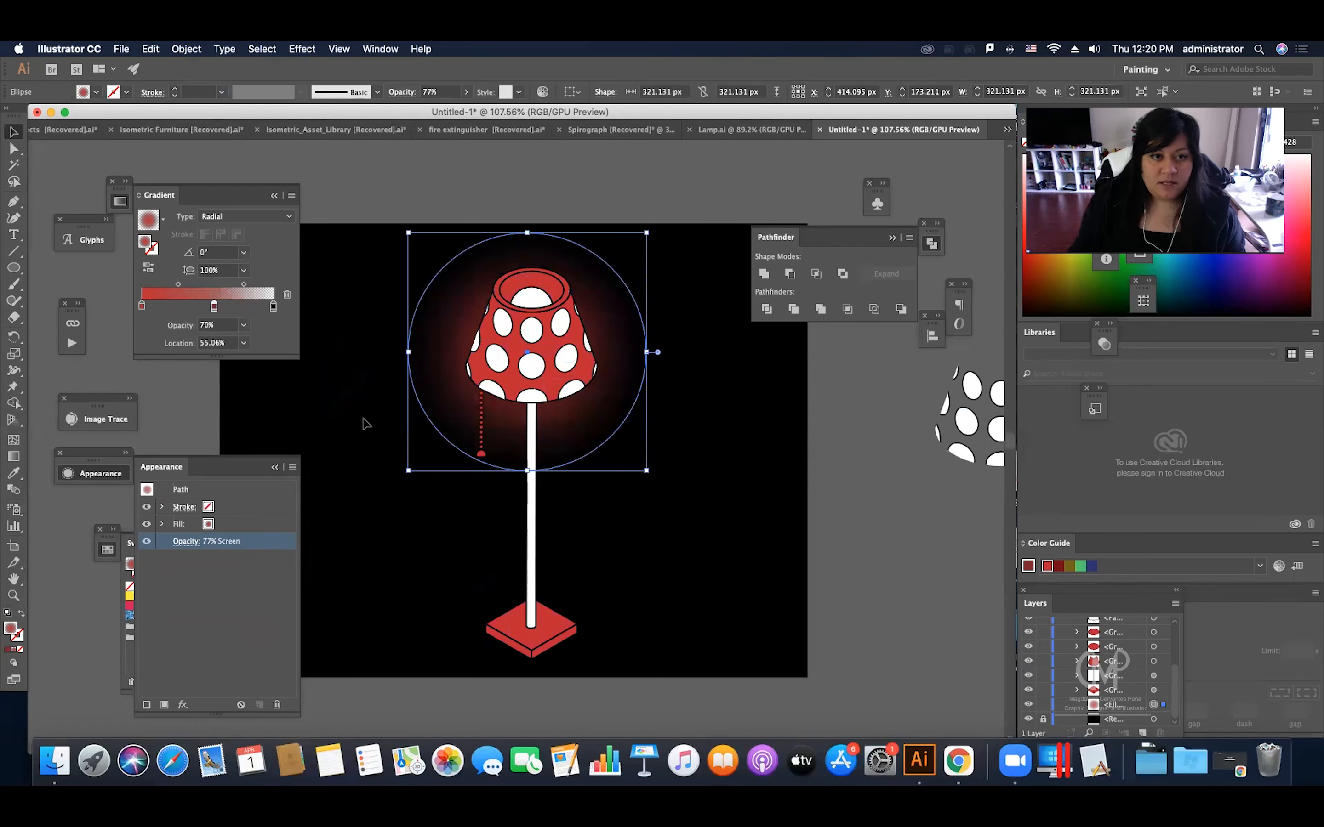
{"action": "left_click", "coordinate": [366, 424]}
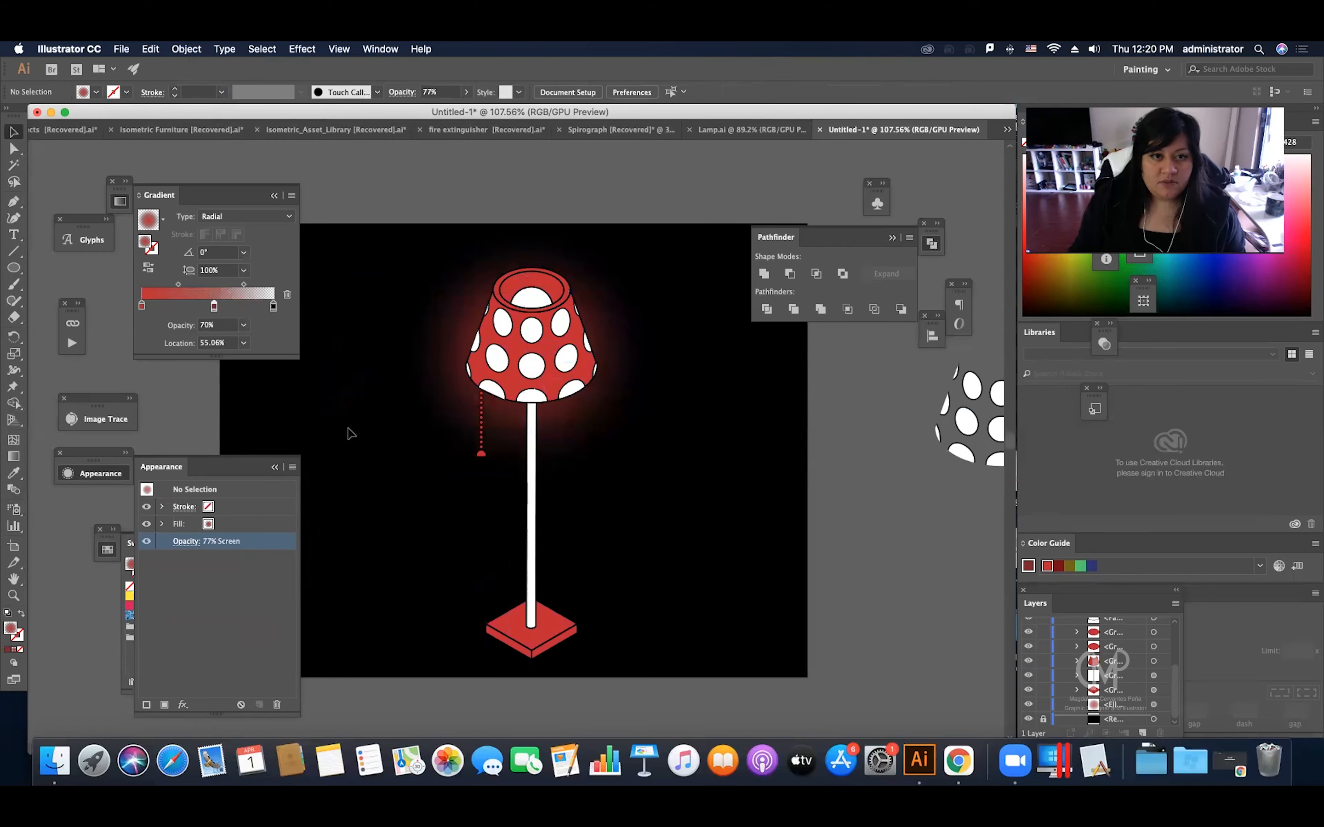
Step: Try to set the glow's blending mode to Hard Light
{"action": "left_click", "coordinate": [199, 547]}
{"action": "left_click", "coordinate": [191, 587]}
{"action": "left_click", "coordinate": [93, 569]}
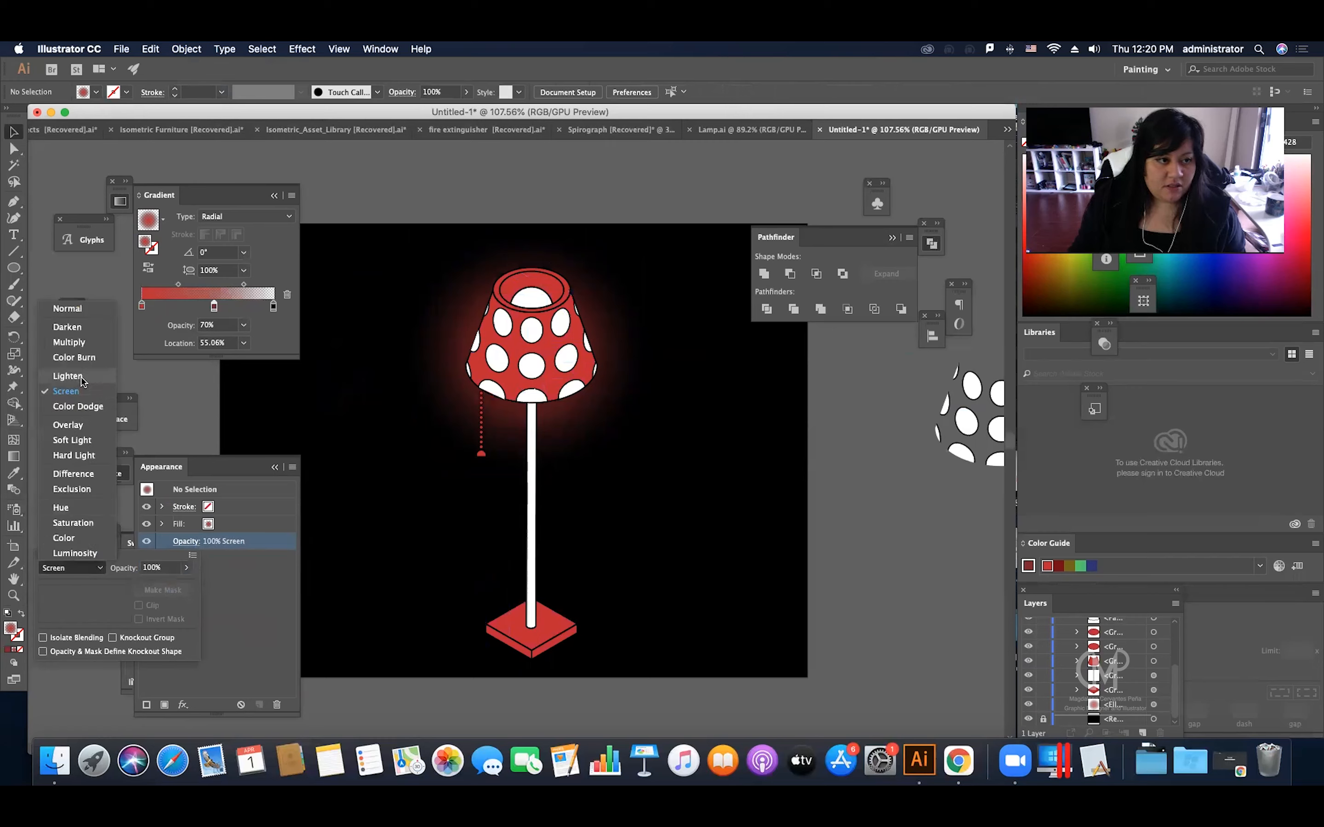
{"action": "left_click", "coordinate": [71, 455]}
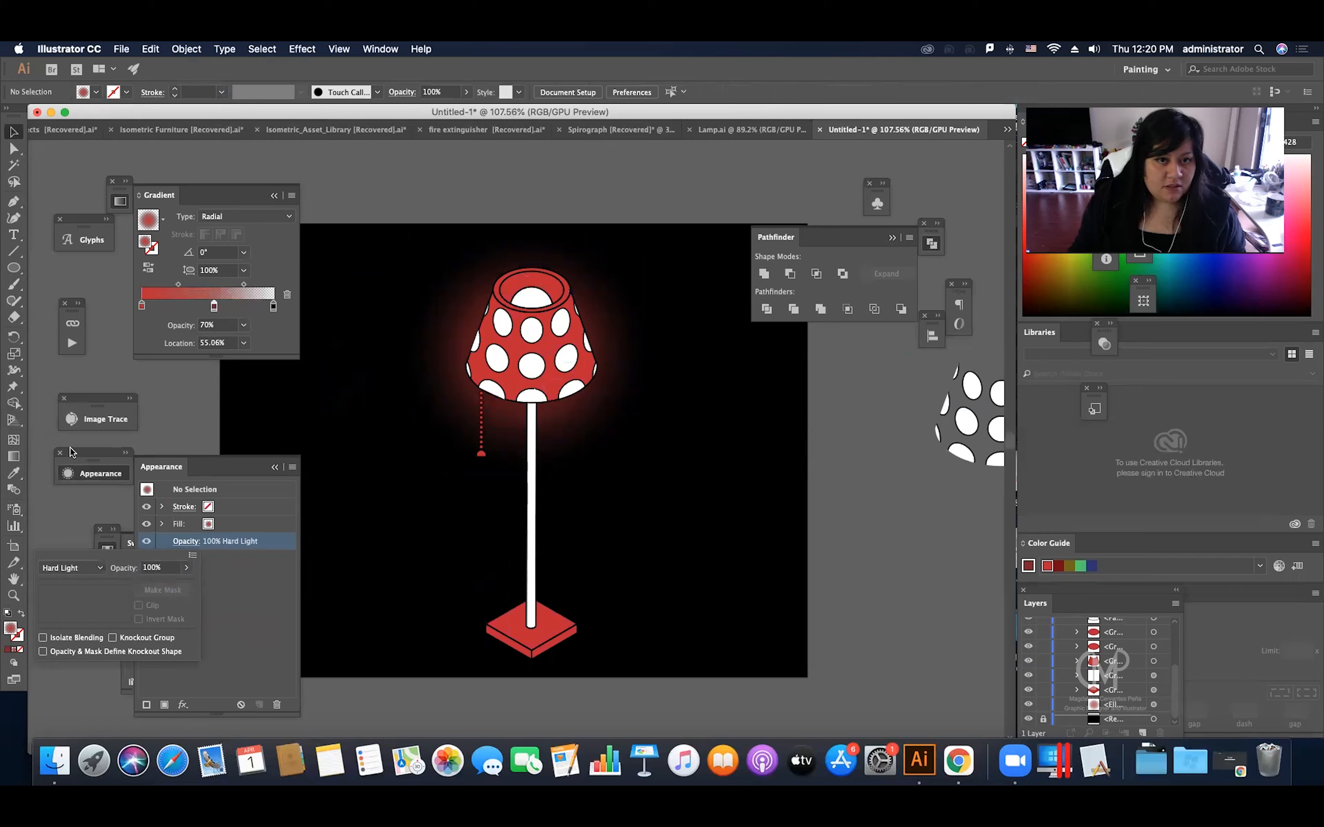
{"action": "left_click", "coordinate": [224, 552]}
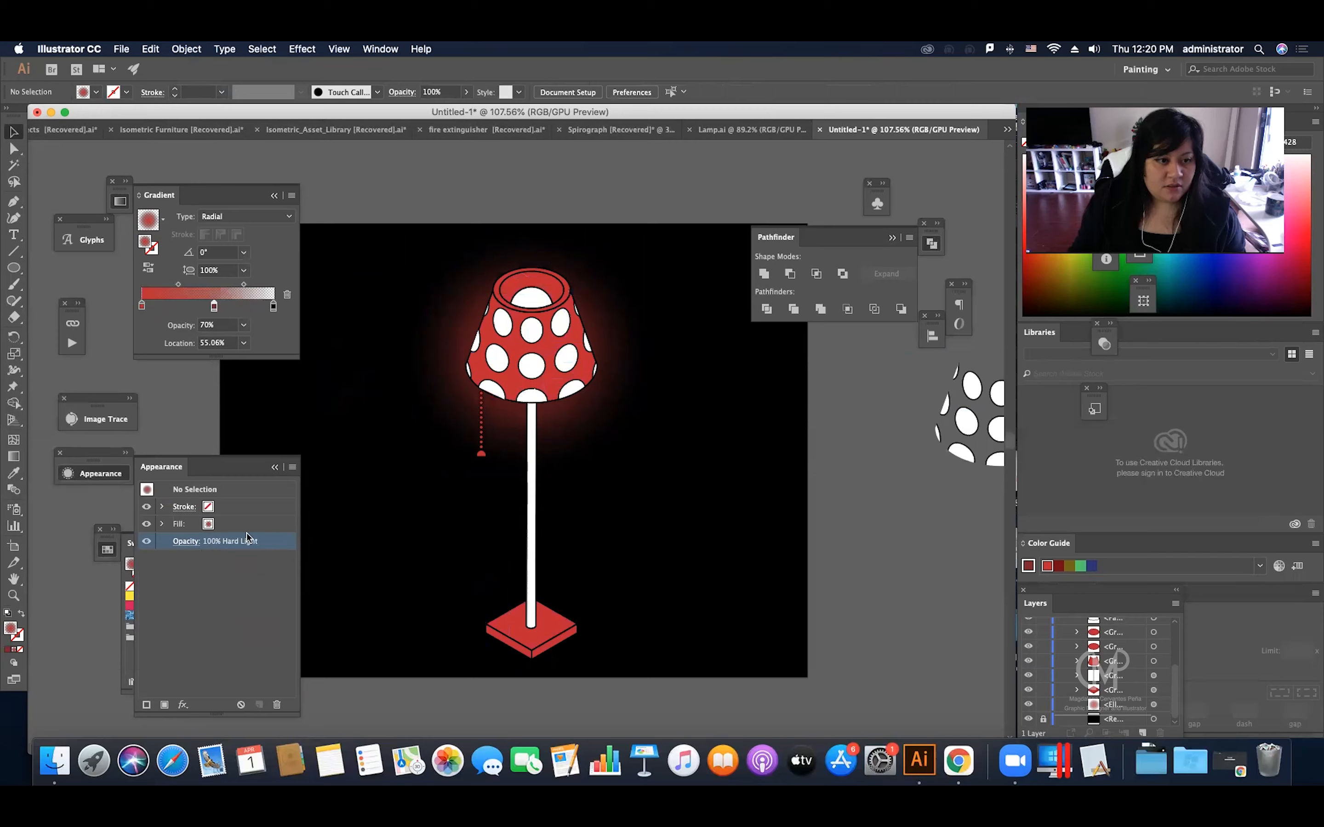
Step: Test Soft Light and Hard Light on the glow circle behind the shade, and settle on the Lighten blending mode
{"action": "left_click", "coordinate": [459, 395]}
{"action": "left_click", "coordinate": [186, 542]}
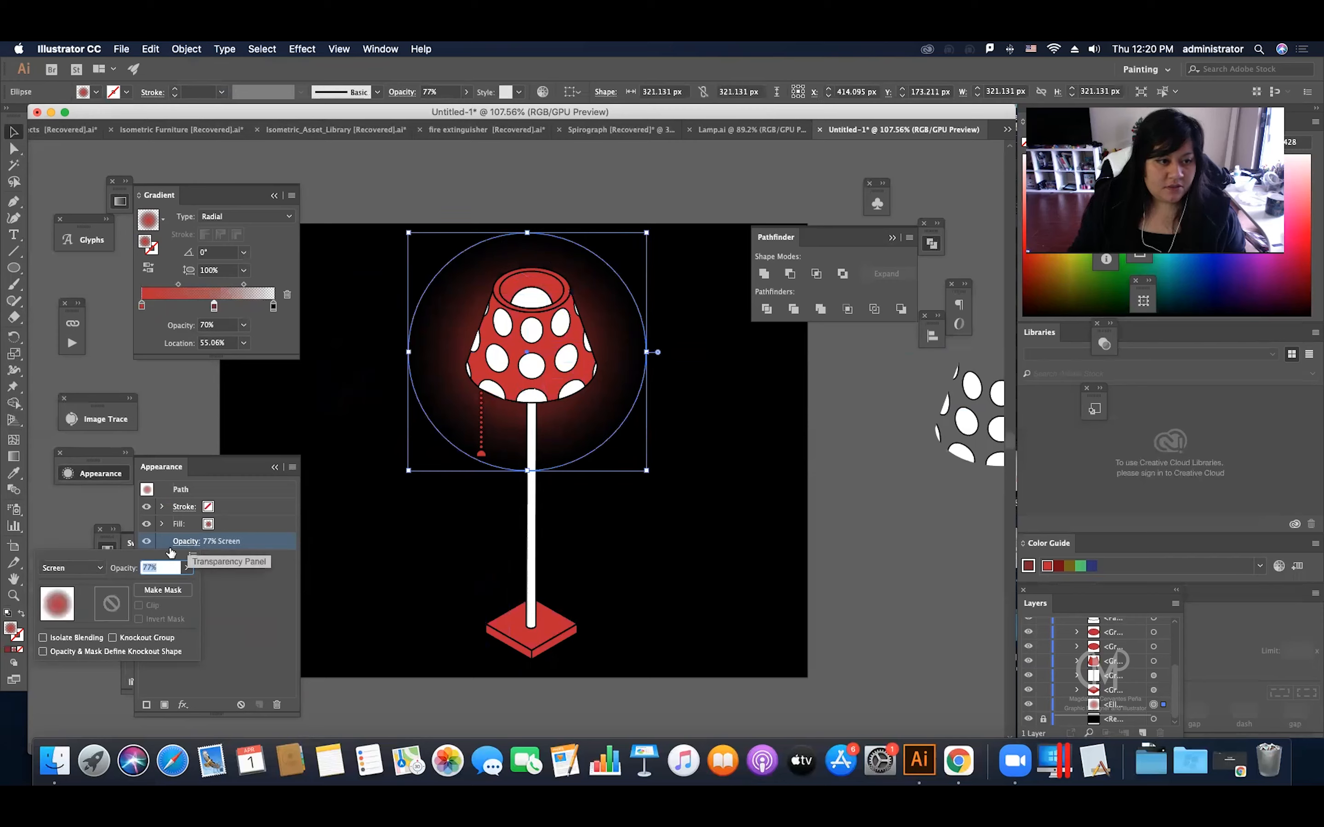
{"action": "left_click", "coordinate": [72, 568]}
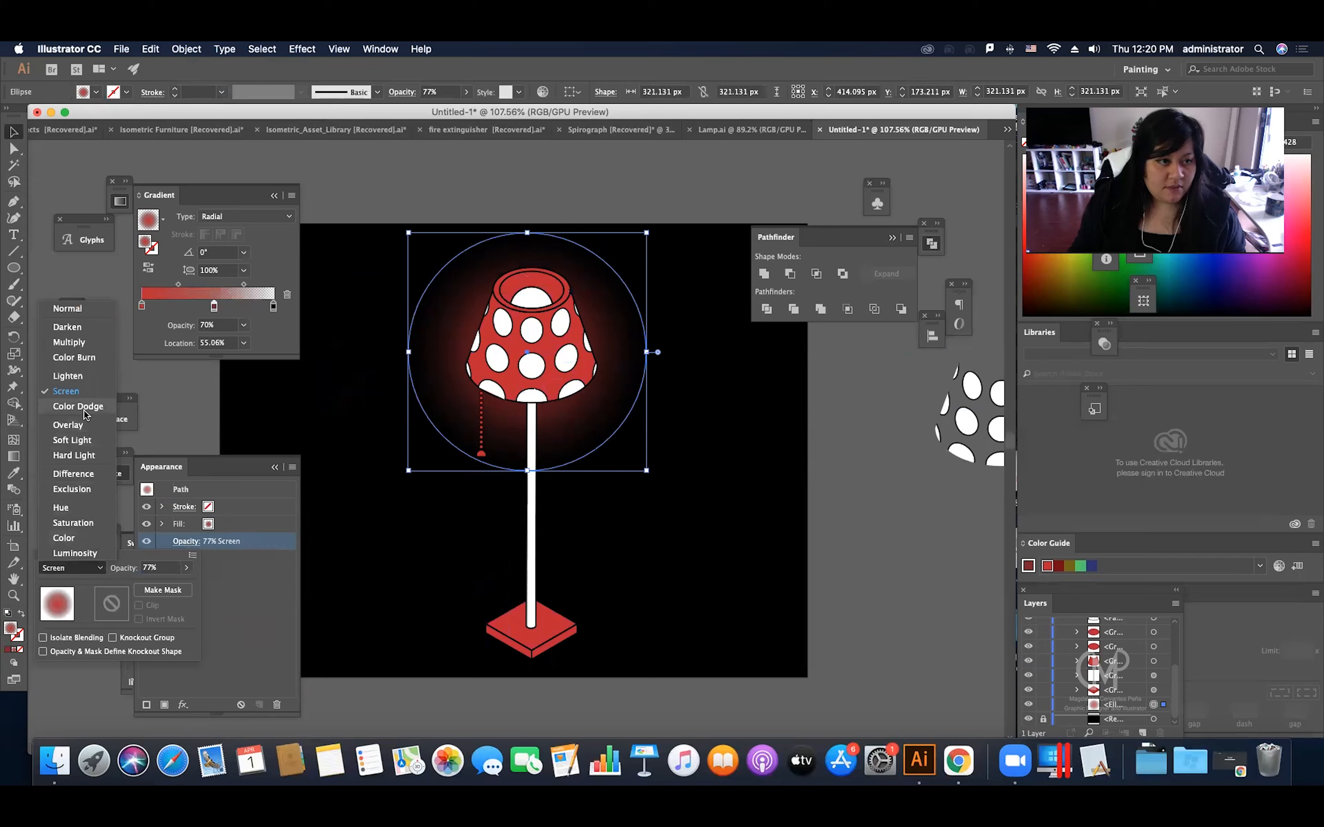
{"action": "left_click", "coordinate": [87, 441]}
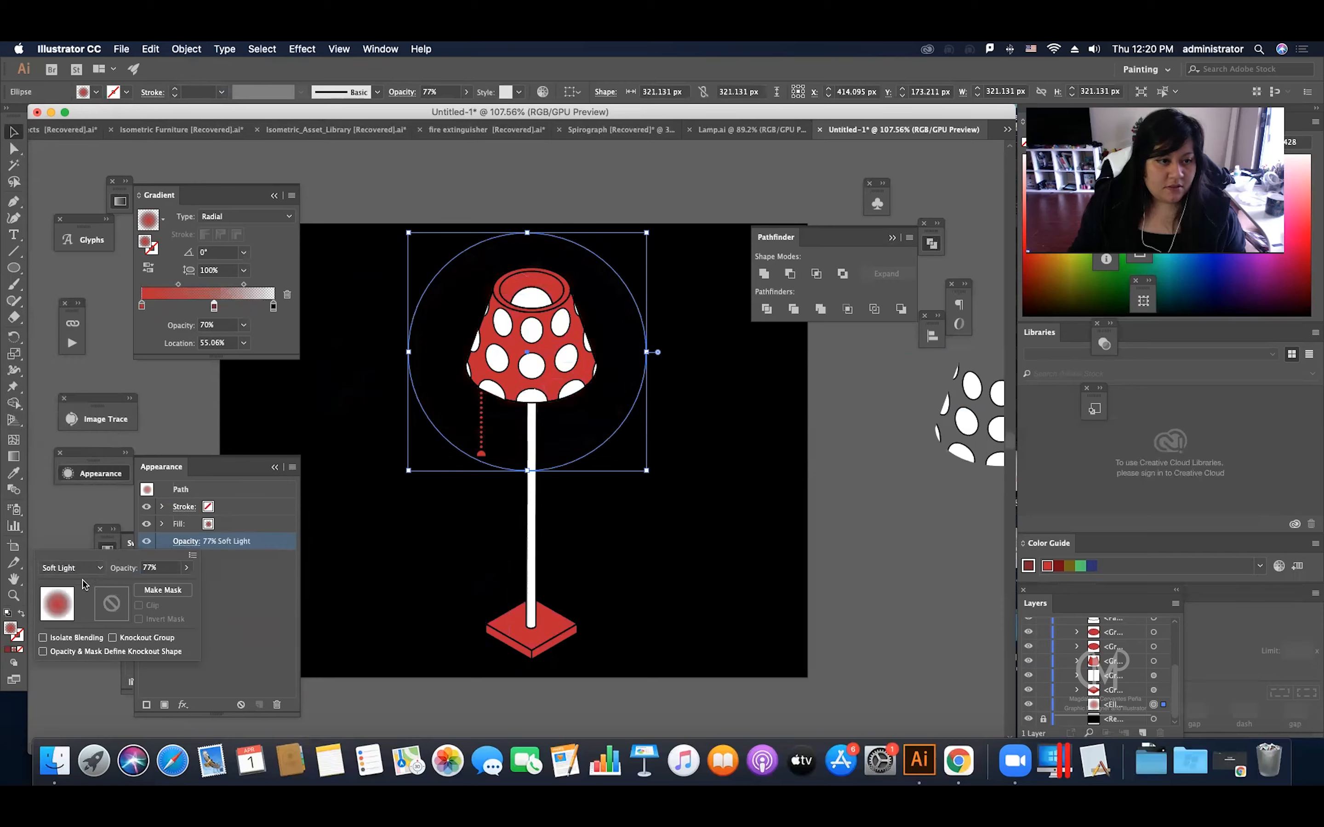
{"action": "left_click", "coordinate": [79, 569]}
{"action": "left_click", "coordinate": [80, 457]}
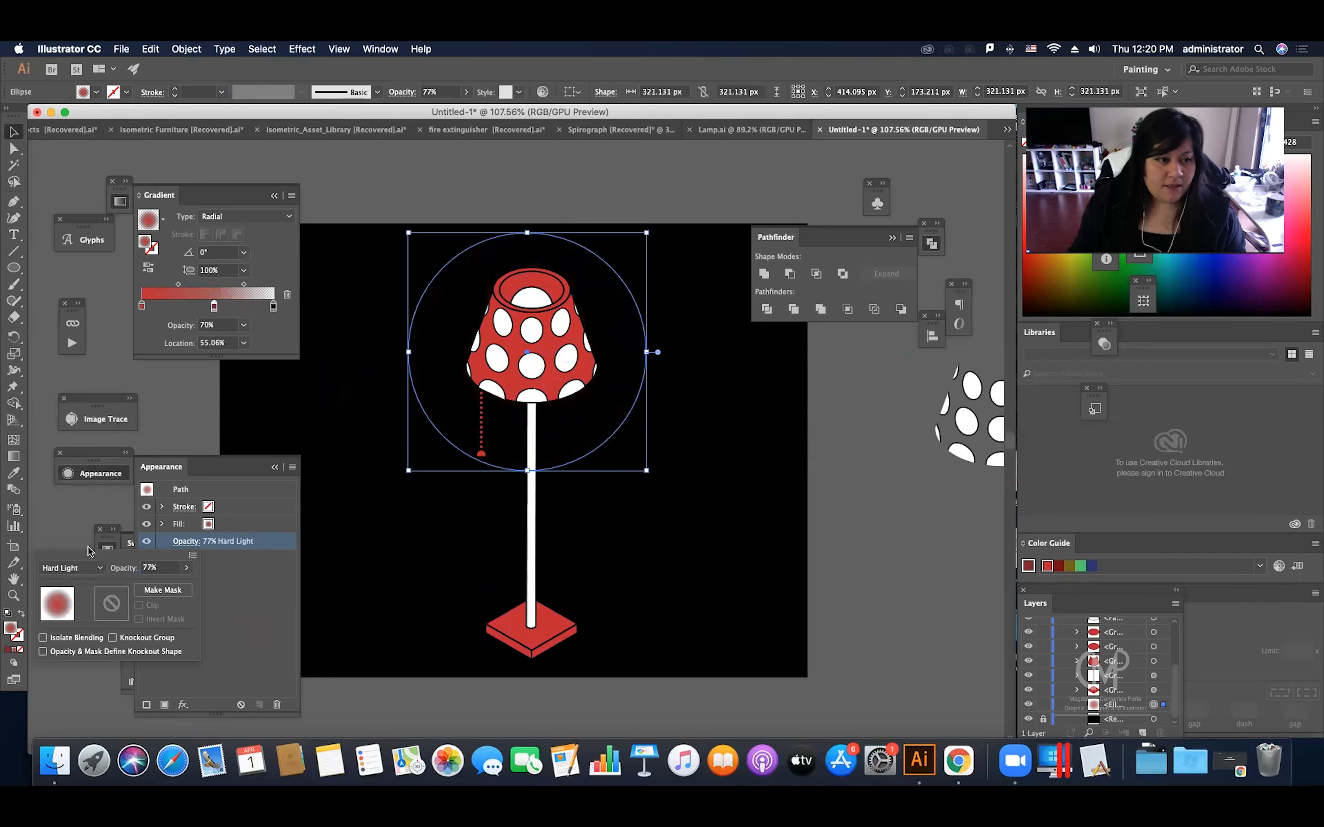
{"action": "left_click", "coordinate": [83, 568]}
{"action": "left_click", "coordinate": [105, 381]}
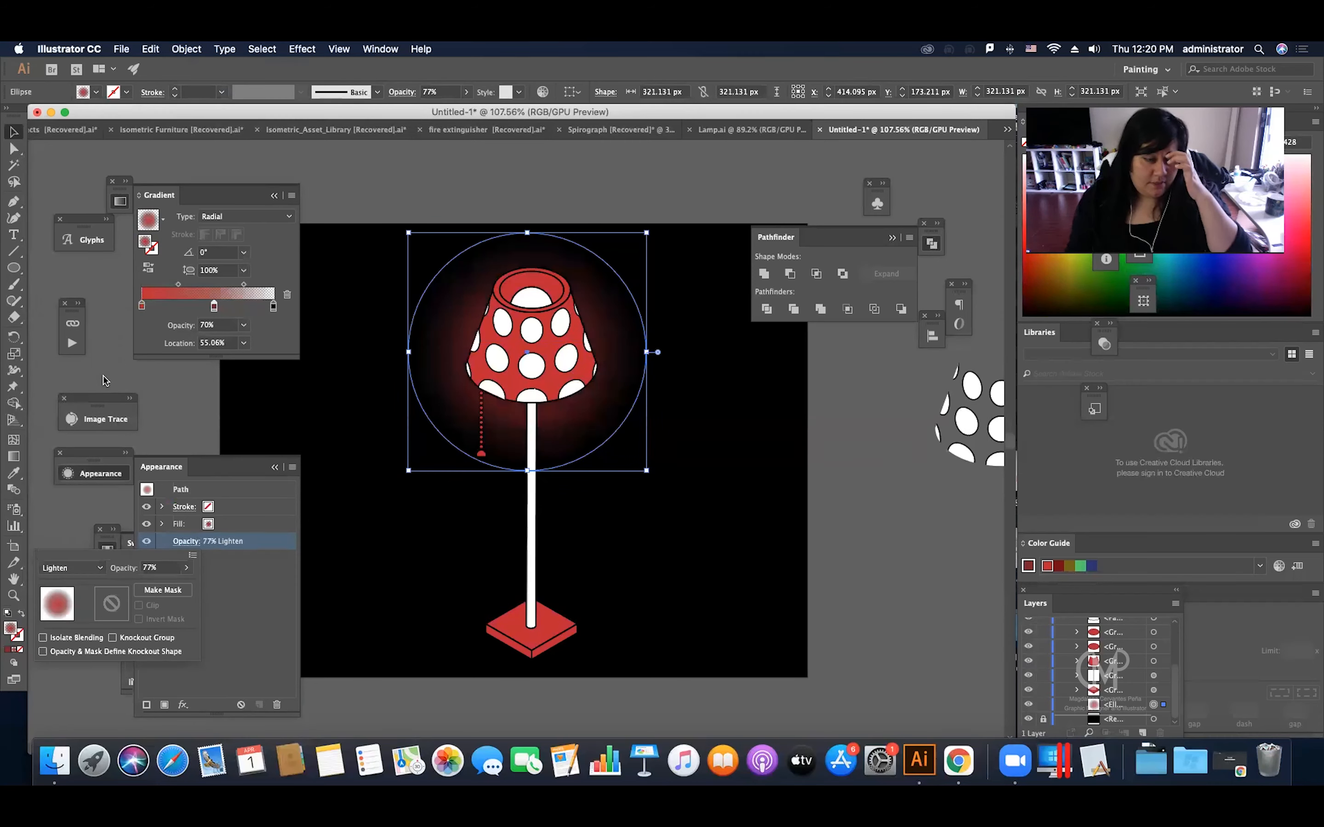
Step: Raise the overall opacity of the glow circle to 100% and deselect it
{"action": "left_click", "coordinate": [188, 569]}
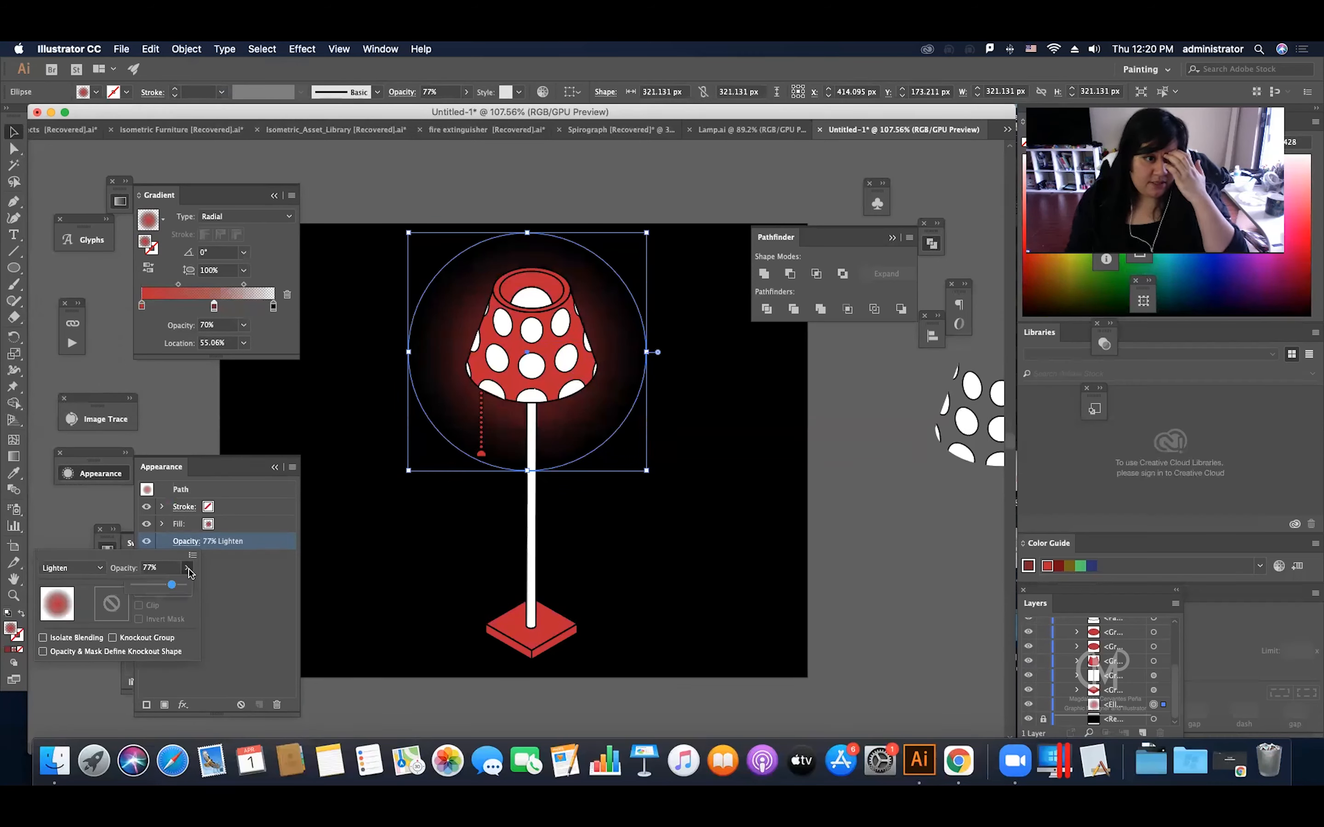
{"action": "left_click", "coordinate": [184, 585]}
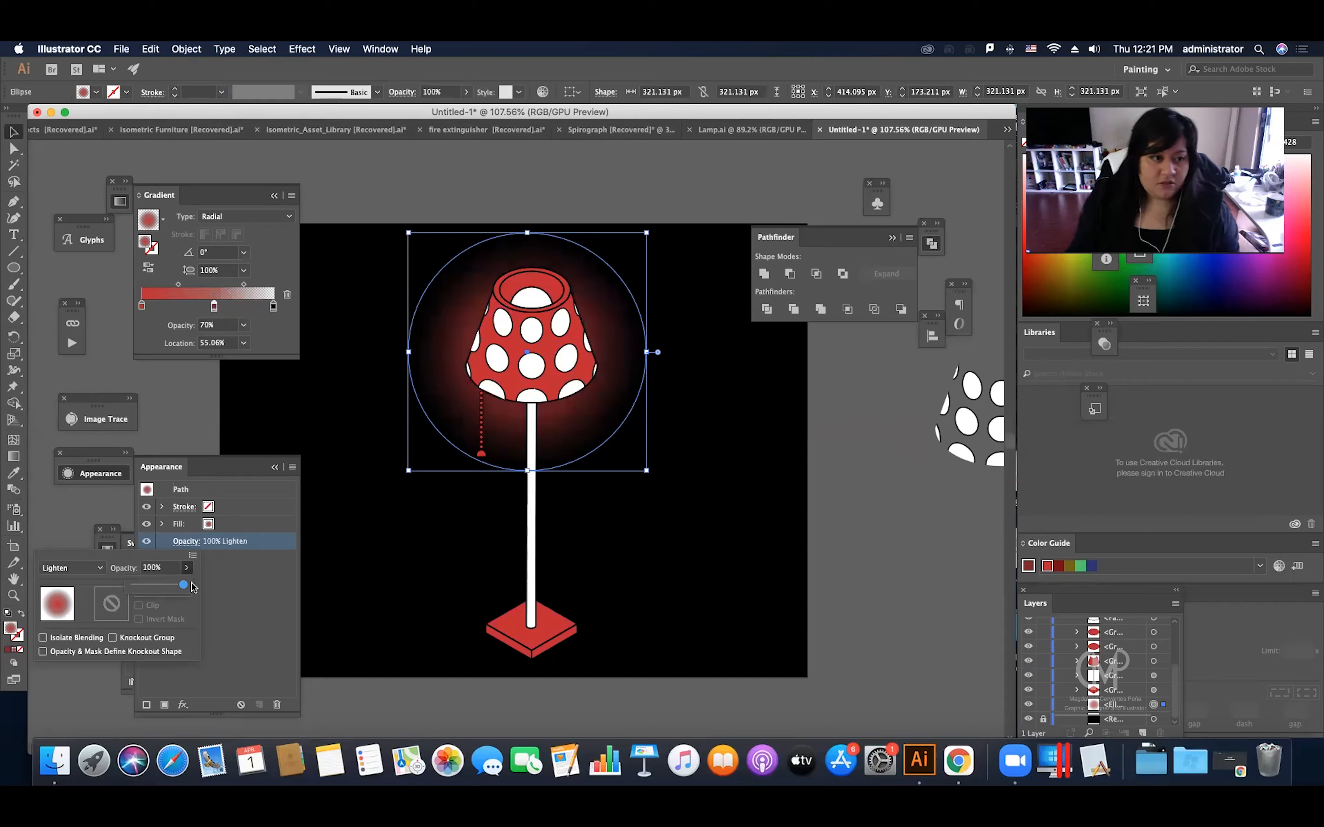
{"action": "left_click", "coordinate": [371, 402]}
{"action": "left_click", "coordinate": [369, 355]}
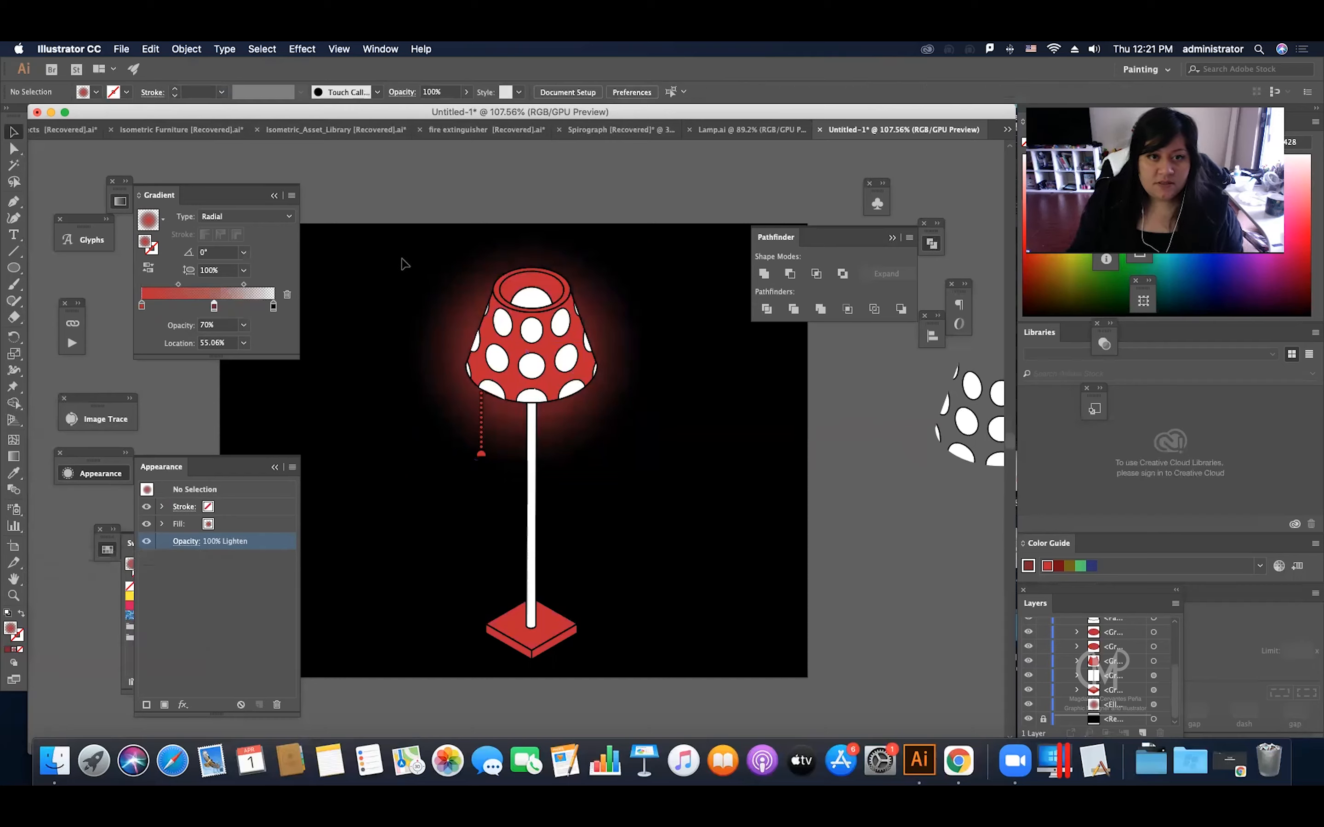
Step: Recolour the middle stop of the glow's radial gradient with a brighter red swatch and set that stop's opacity to 60%
{"action": "left_click", "coordinate": [475, 309]}
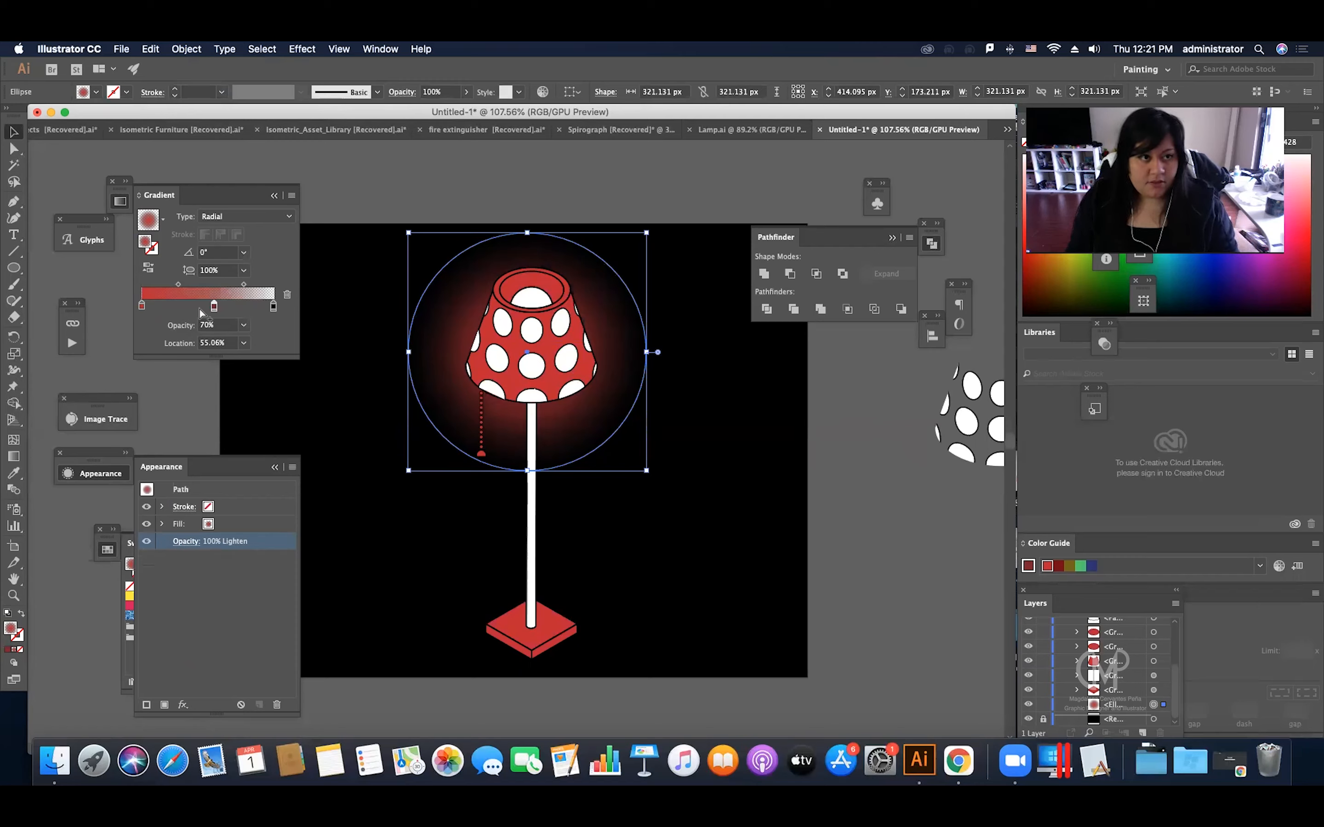
{"action": "double_click", "coordinate": [214, 305]}
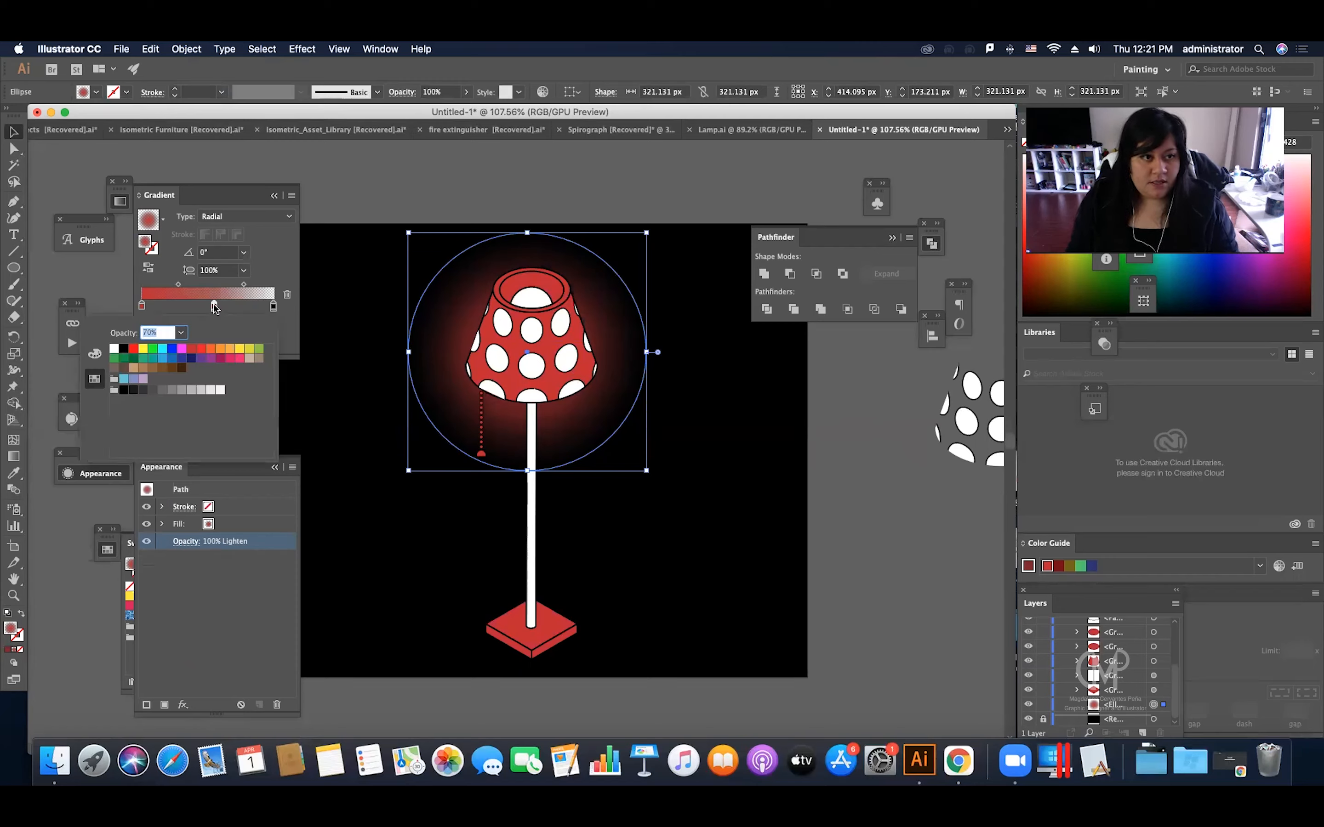
{"action": "left_click", "coordinate": [192, 350]}
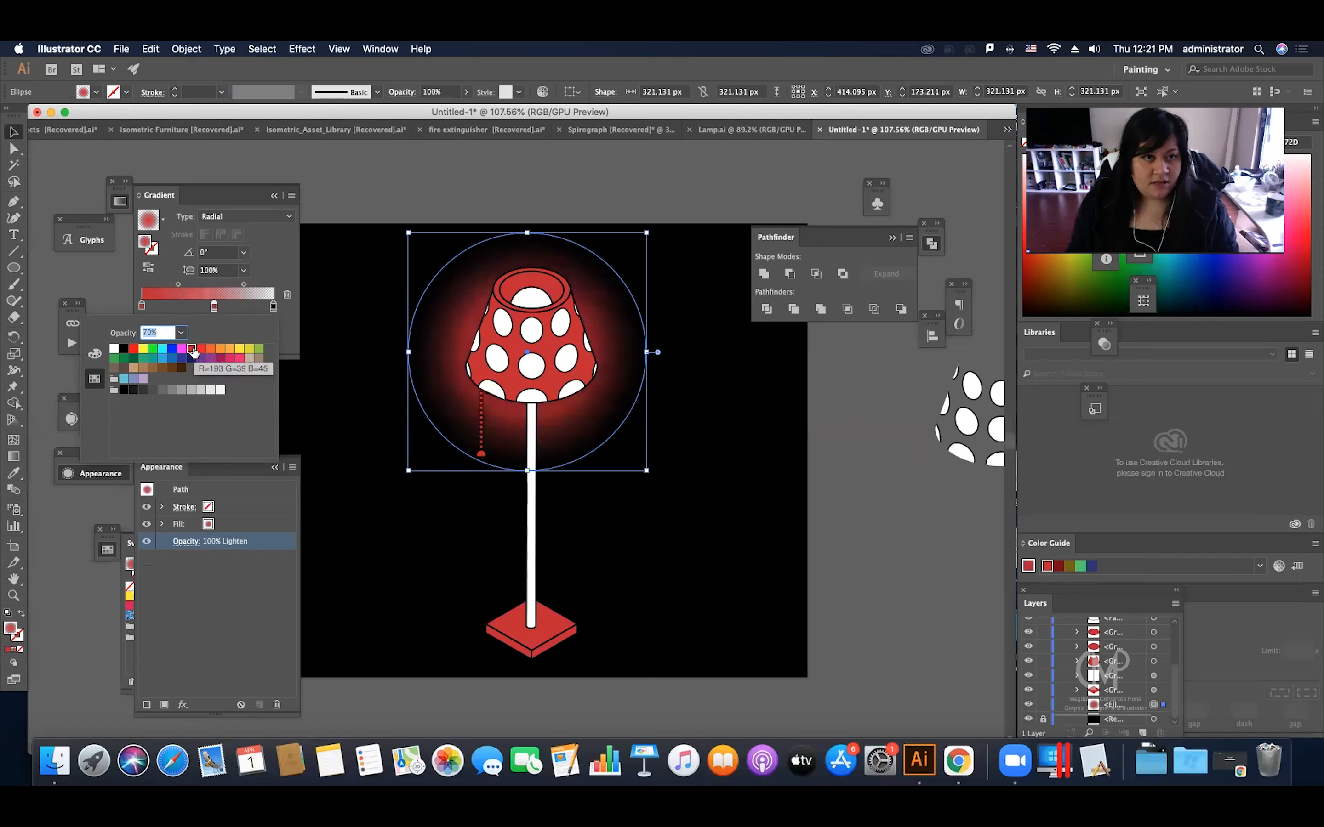
{"action": "left_click", "coordinate": [213, 310]}
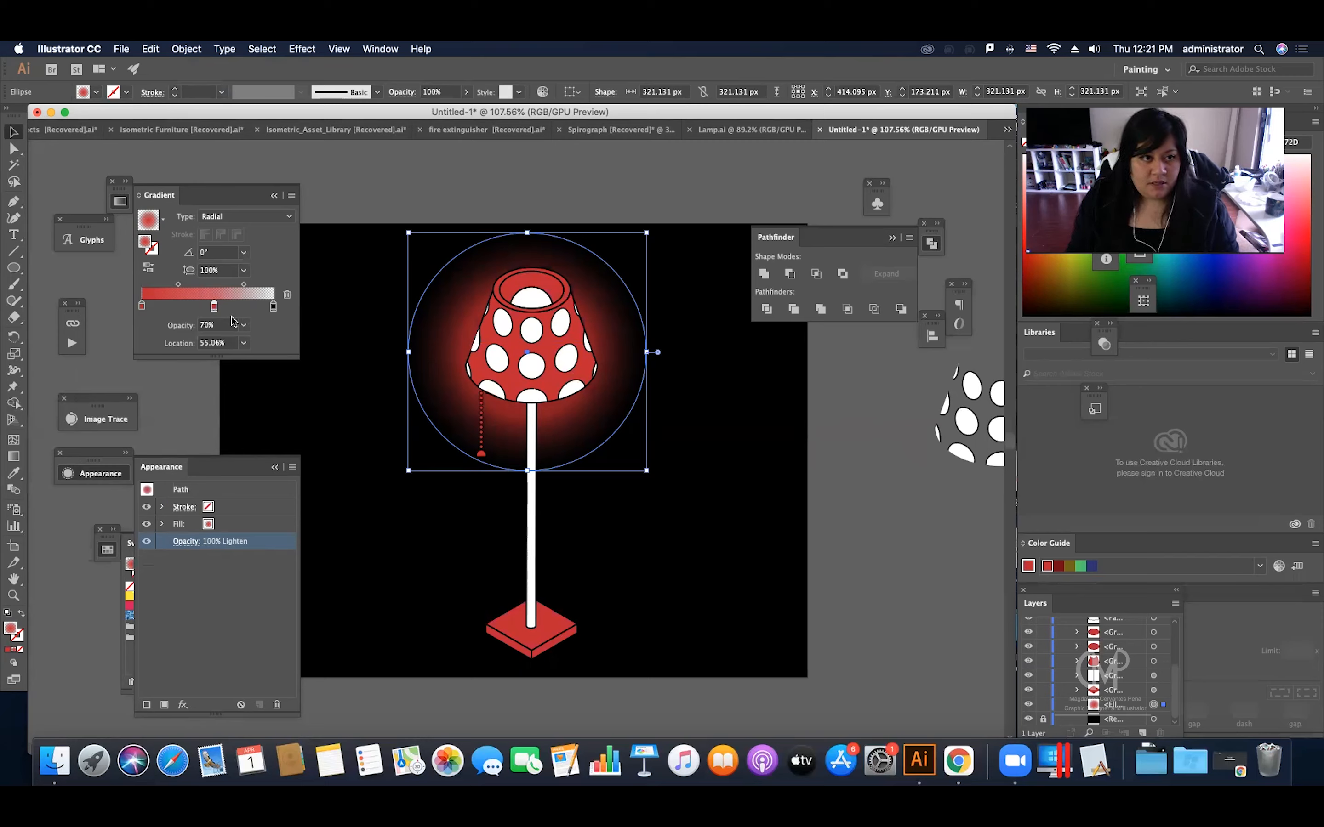
{"action": "left_click", "coordinate": [244, 325]}
{"action": "left_click", "coordinate": [276, 437]}
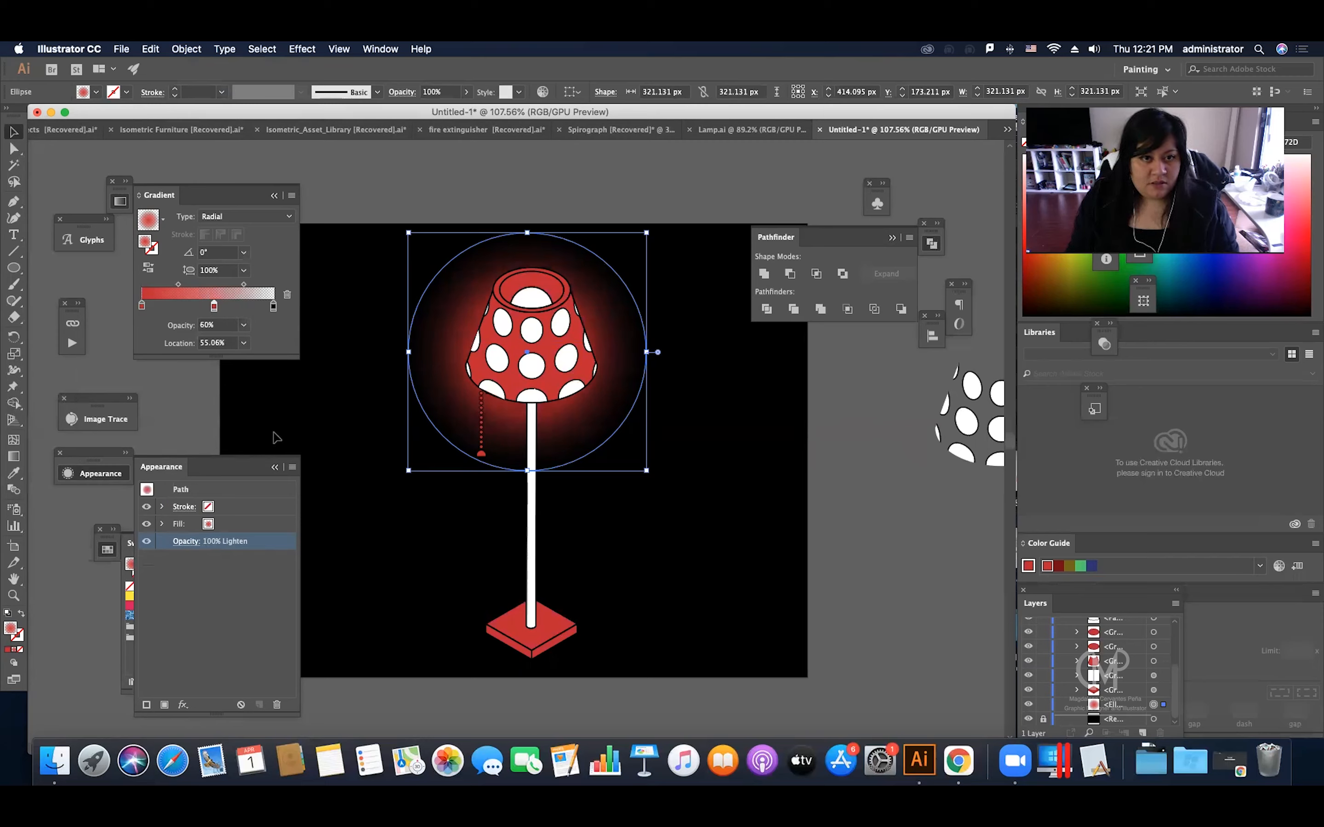
{"action": "left_click", "coordinate": [371, 361]}
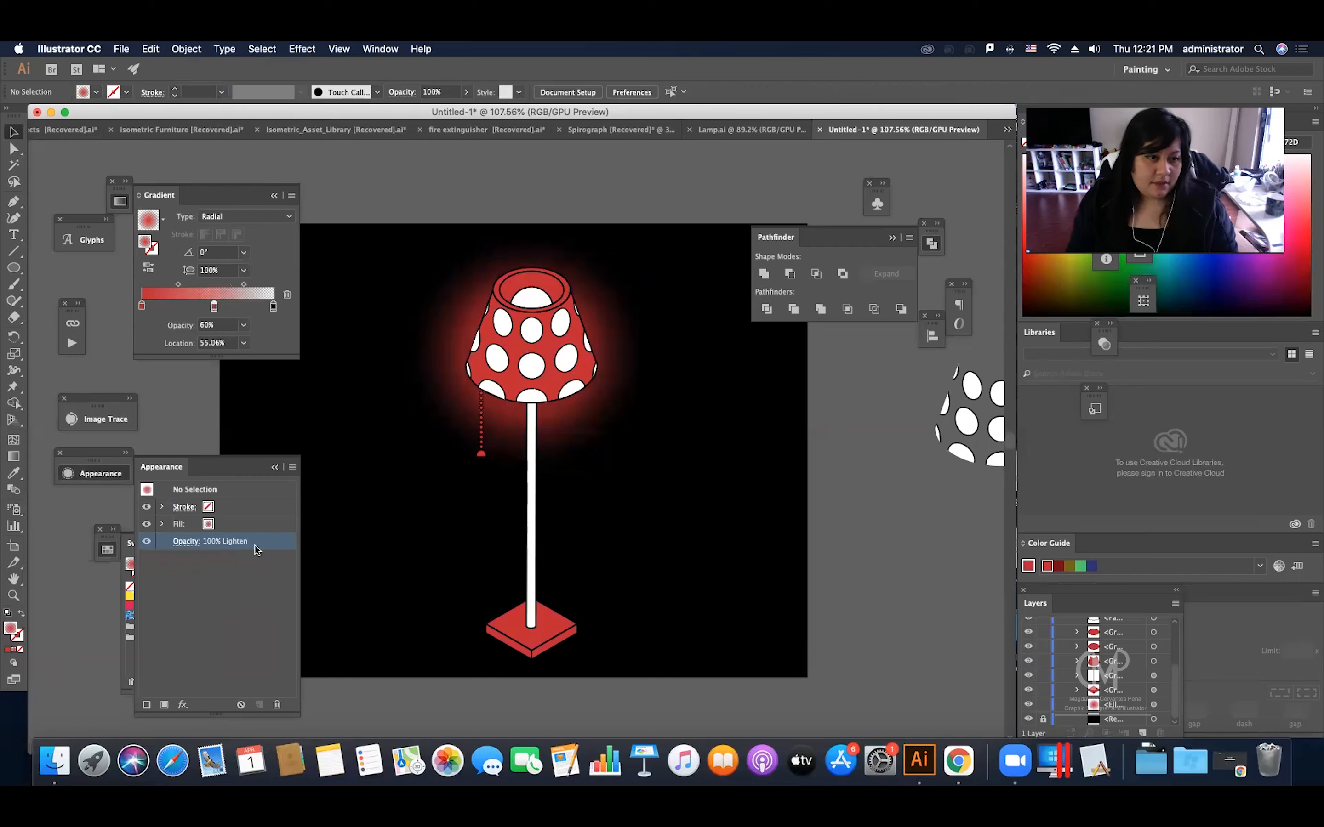
Step: Duplicate the glow circle in place, putting the copy in front of the lampshade
{"action": "left_click", "coordinate": [432, 383]}
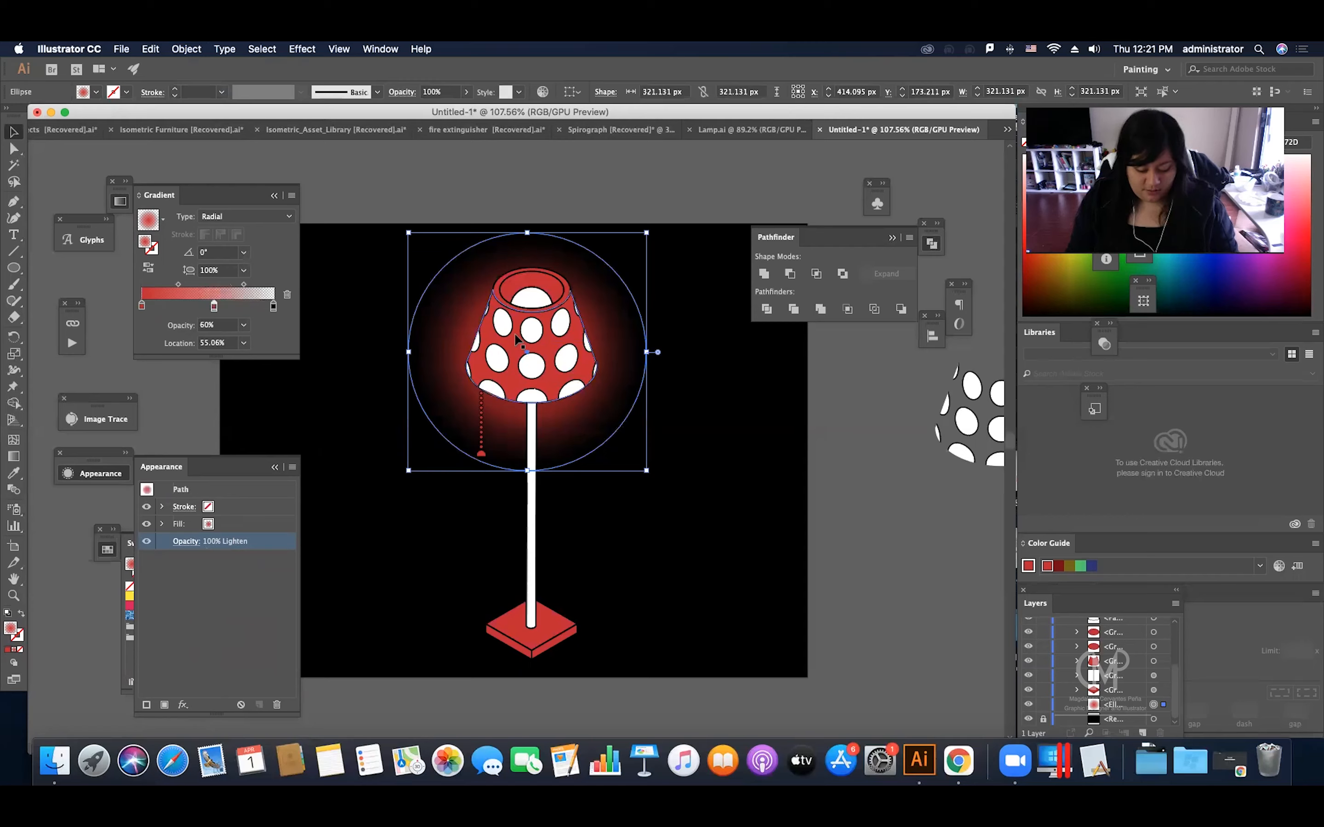
{"action": "left_click", "coordinate": [544, 297]}
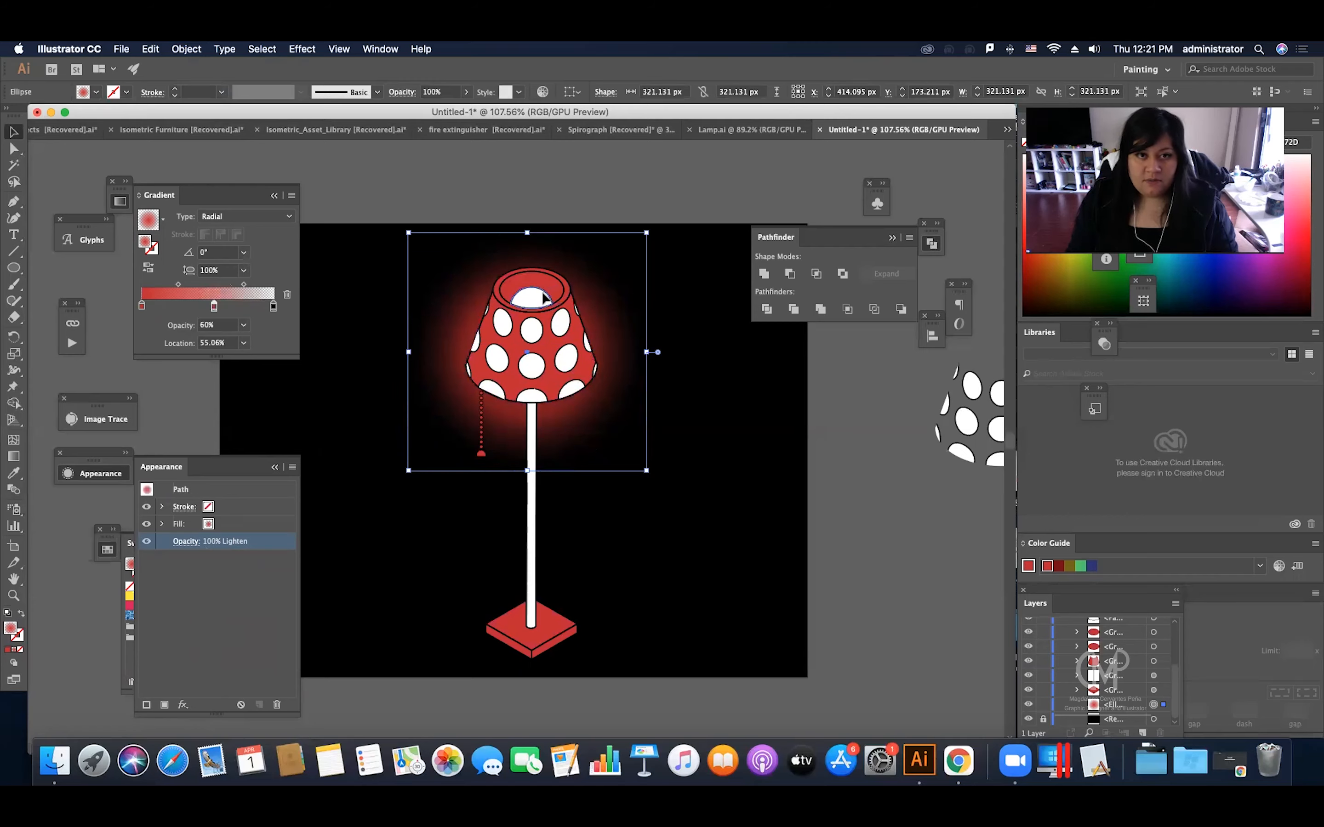
{"action": "left_click", "coordinate": [513, 275]}
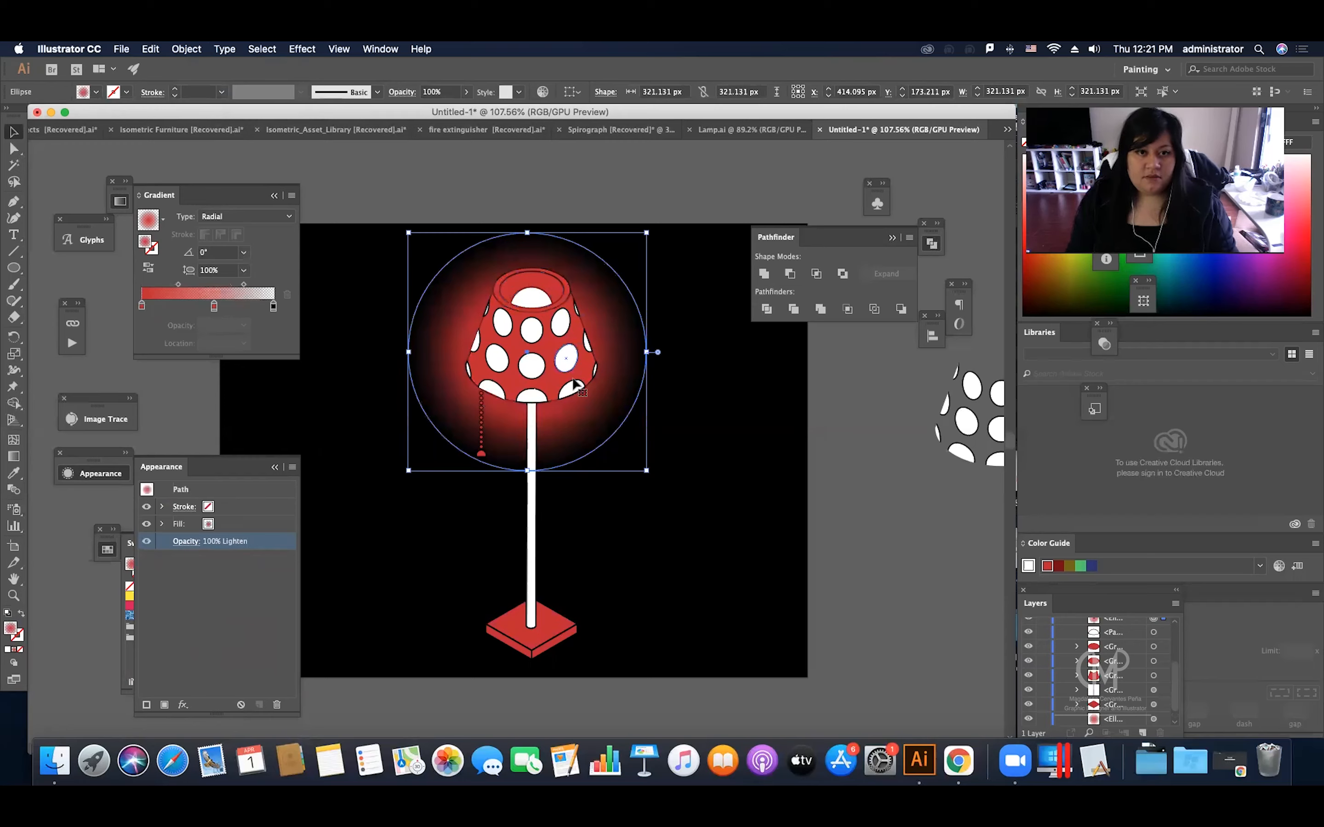
Step: Try Color Burn on the front glow copy, and set its blending mode to Screen
{"action": "left_click", "coordinate": [178, 543]}
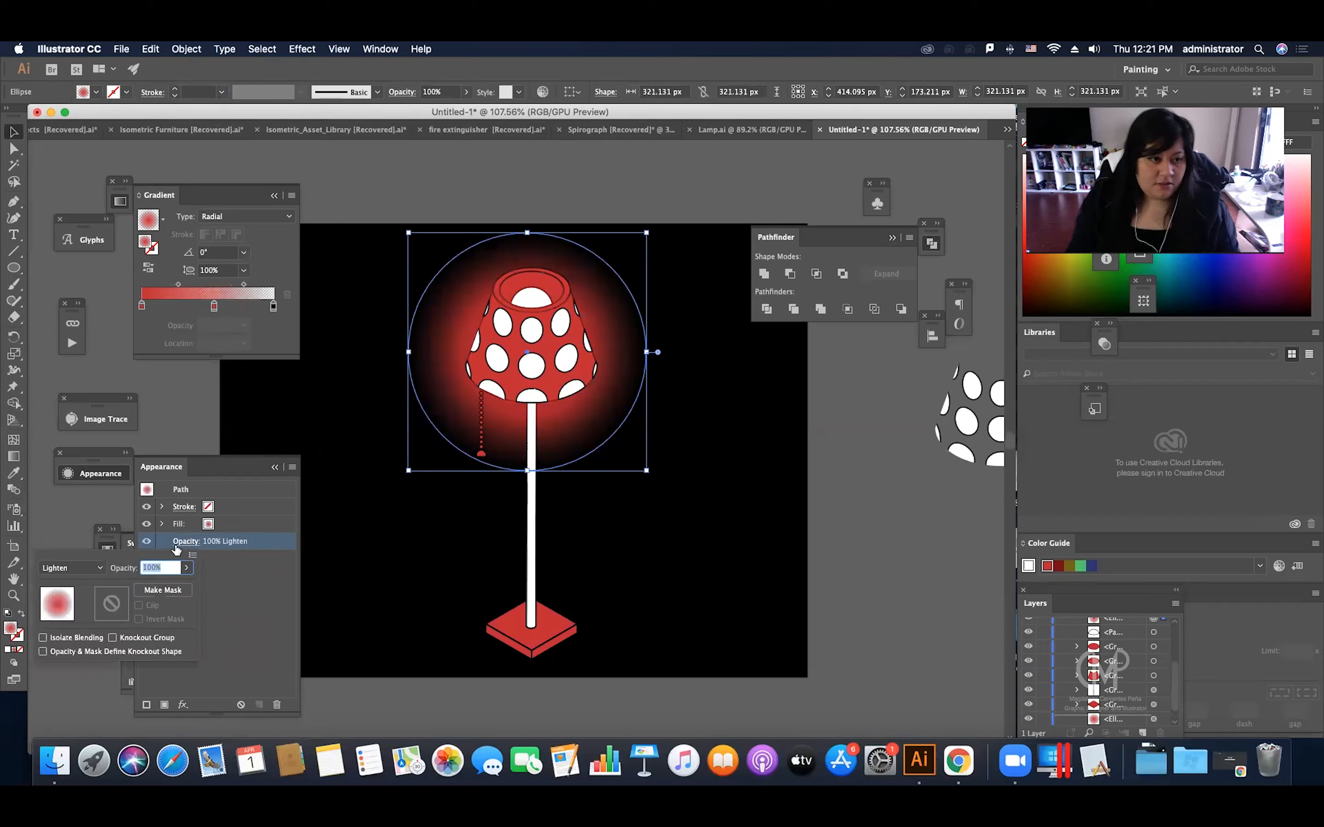
{"action": "left_click", "coordinate": [69, 568]}
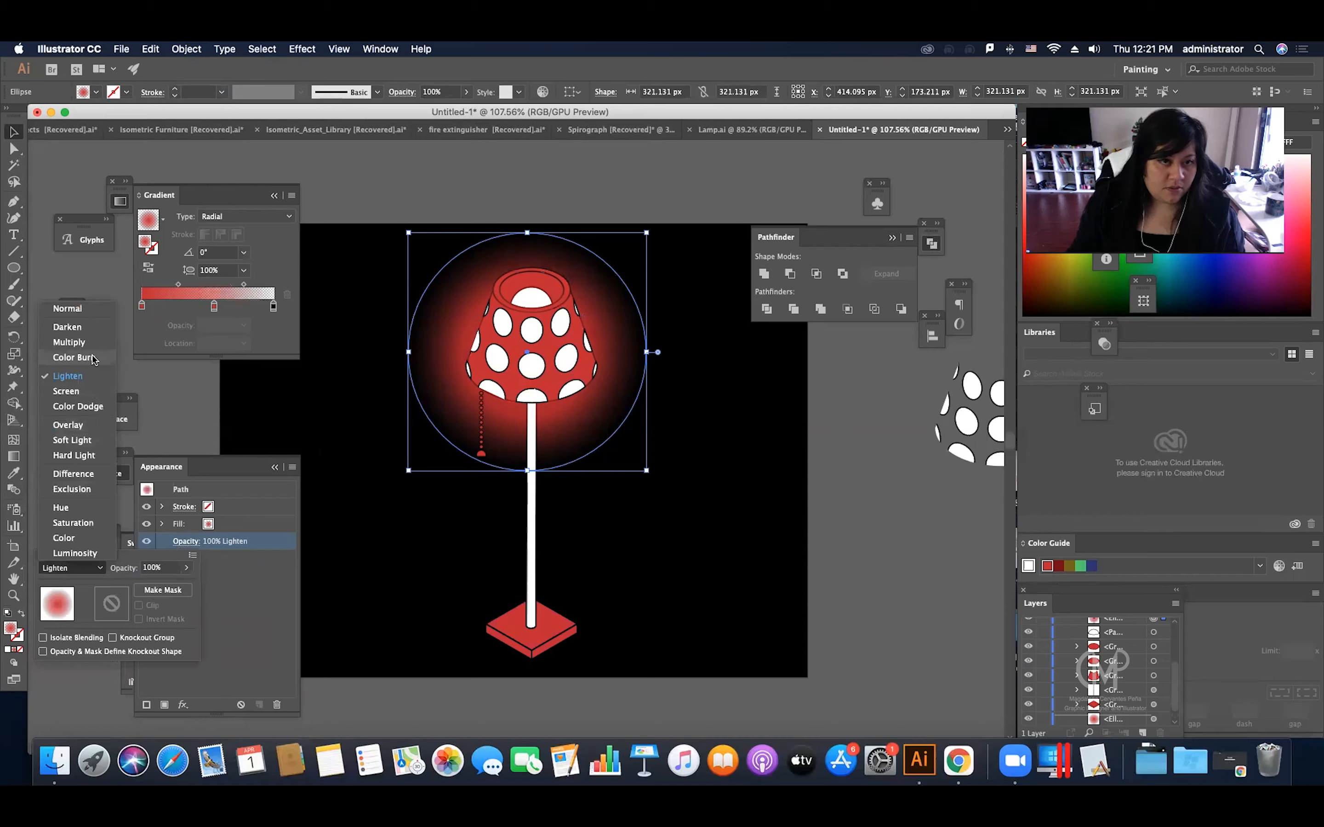
{"action": "left_click", "coordinate": [74, 357]}
{"action": "left_click", "coordinate": [78, 568]}
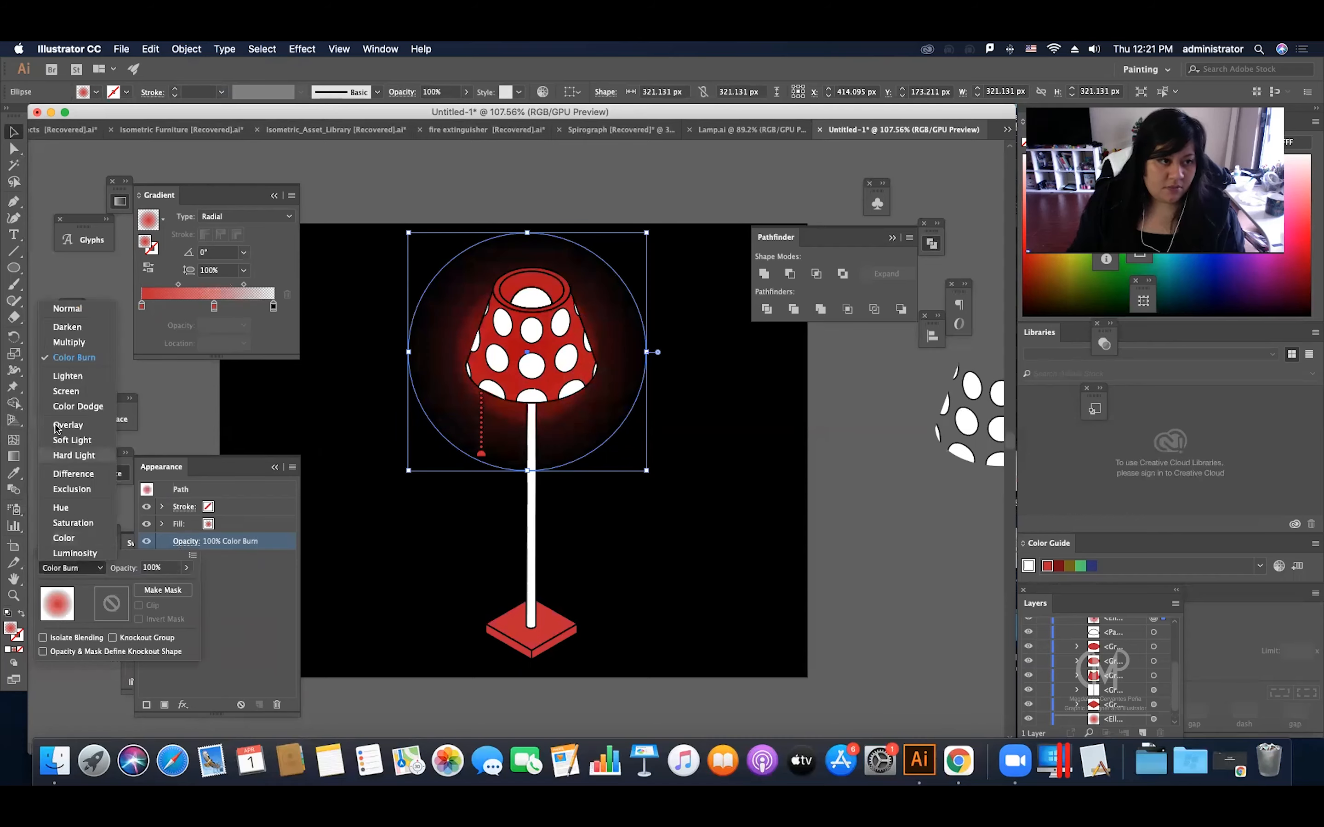
{"action": "left_click", "coordinate": [74, 396]}
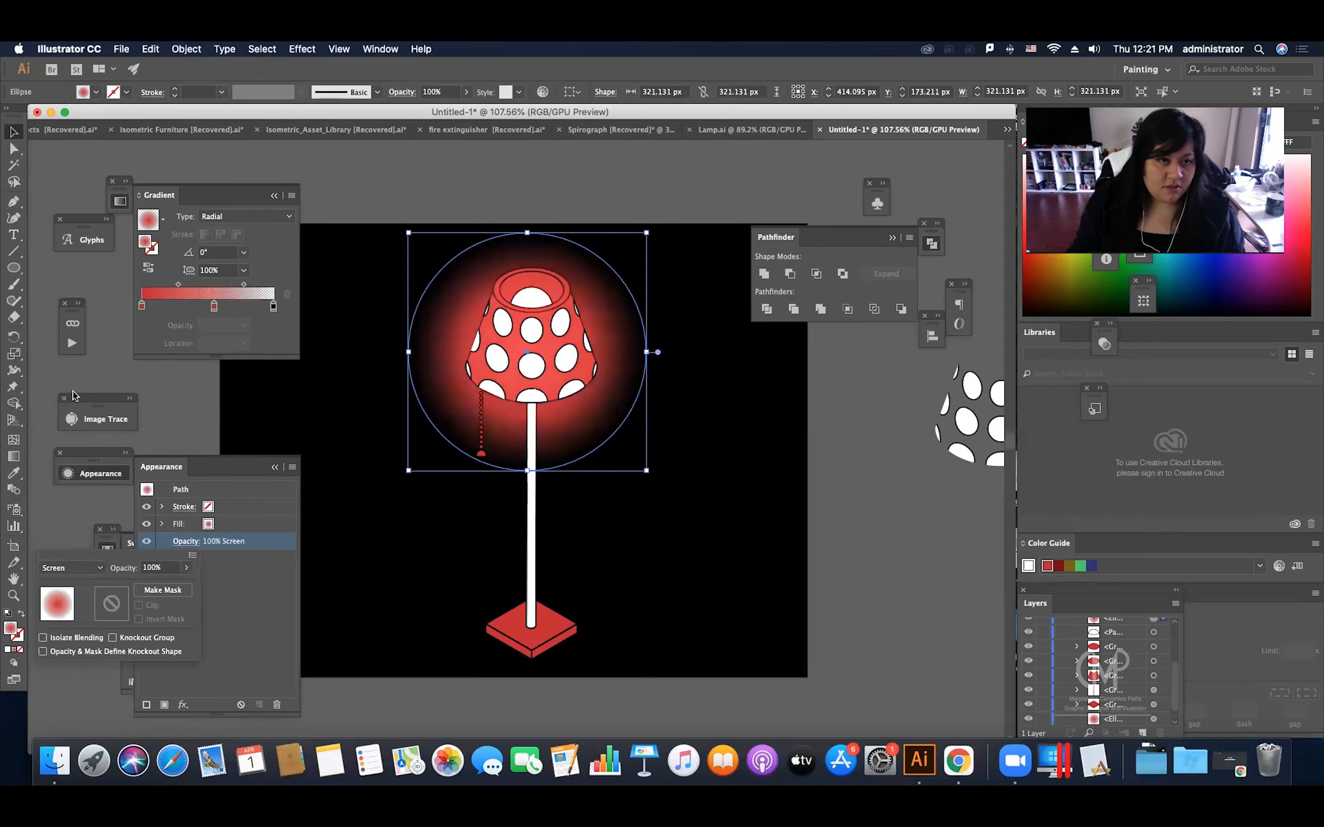
Step: Shrink the front glow copy around its centre to about 163 px and move it up over the shade's top opening
{"action": "left_click", "coordinate": [649, 236]}
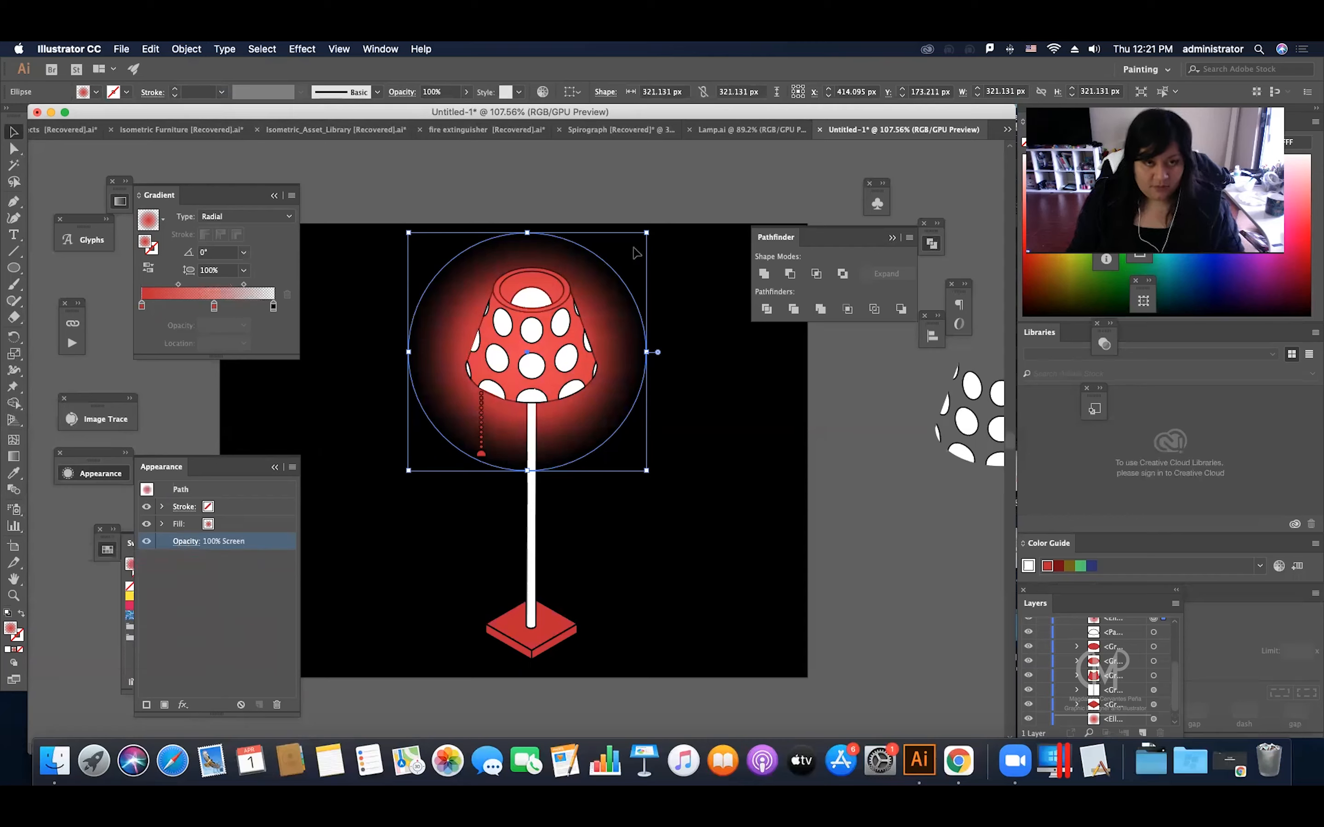
{"action": "left_click_drag", "start_coordinate": [646, 234], "coordinate": [587, 291]}
{"action": "left_click_drag", "start_coordinate": [529, 353], "coordinate": [531, 310]}
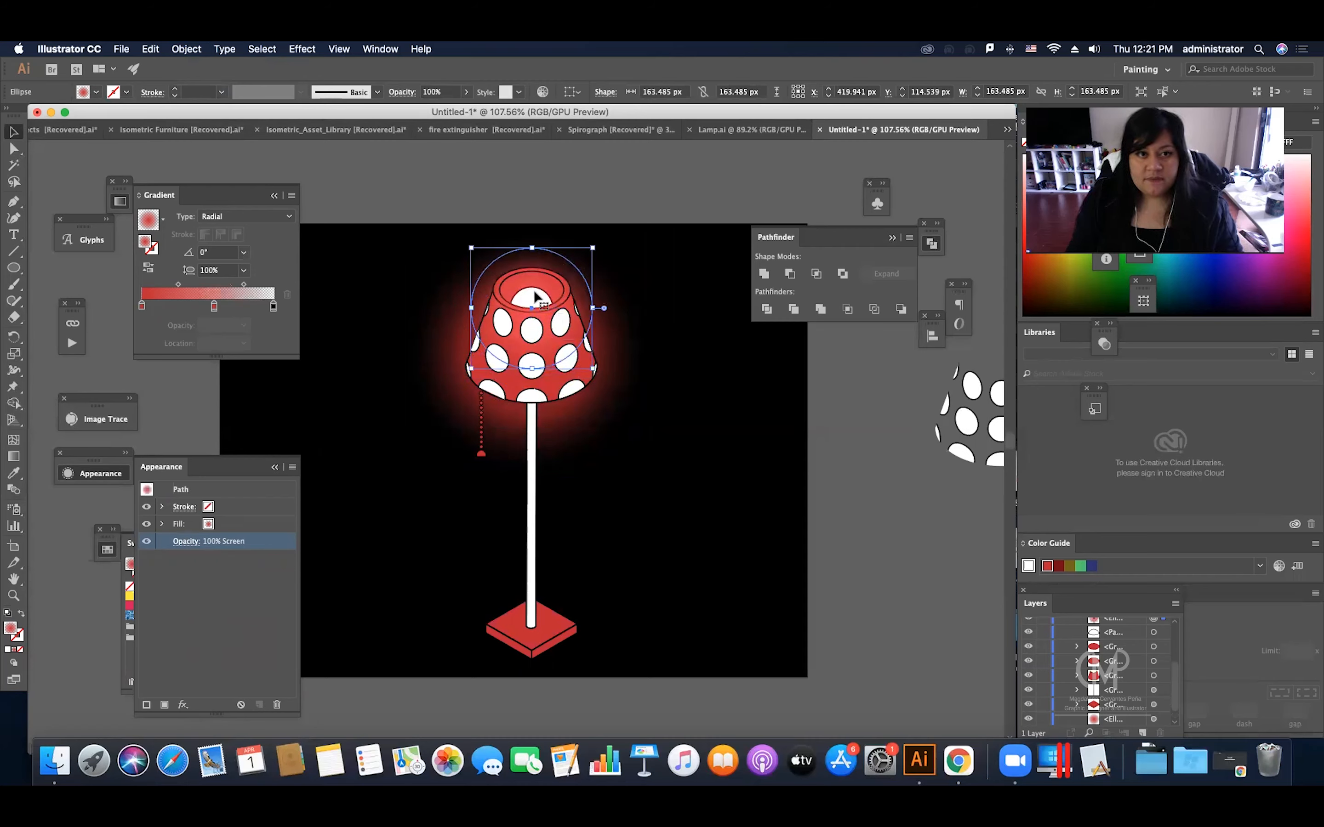
{"action": "left_click", "coordinate": [571, 188]}
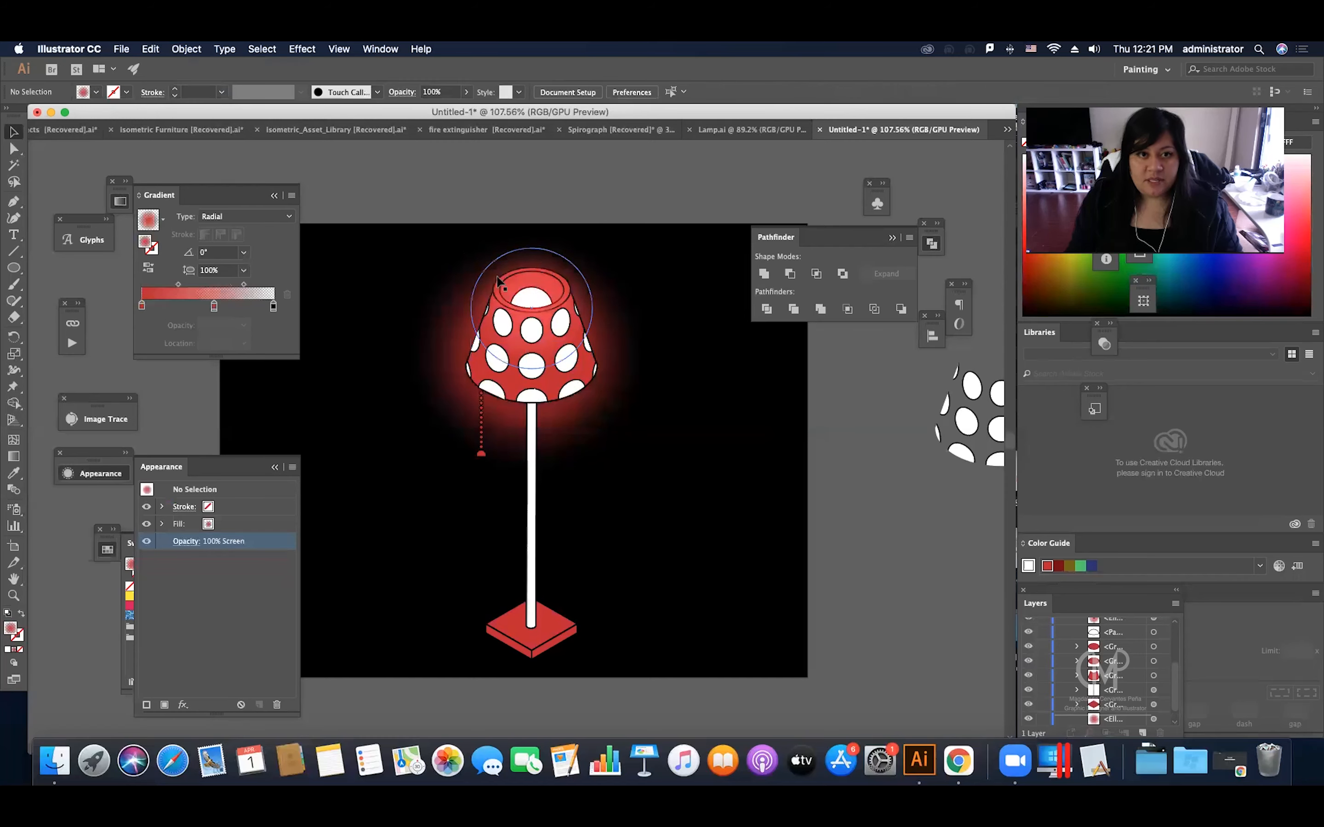
{"action": "left_click", "coordinate": [523, 299]}
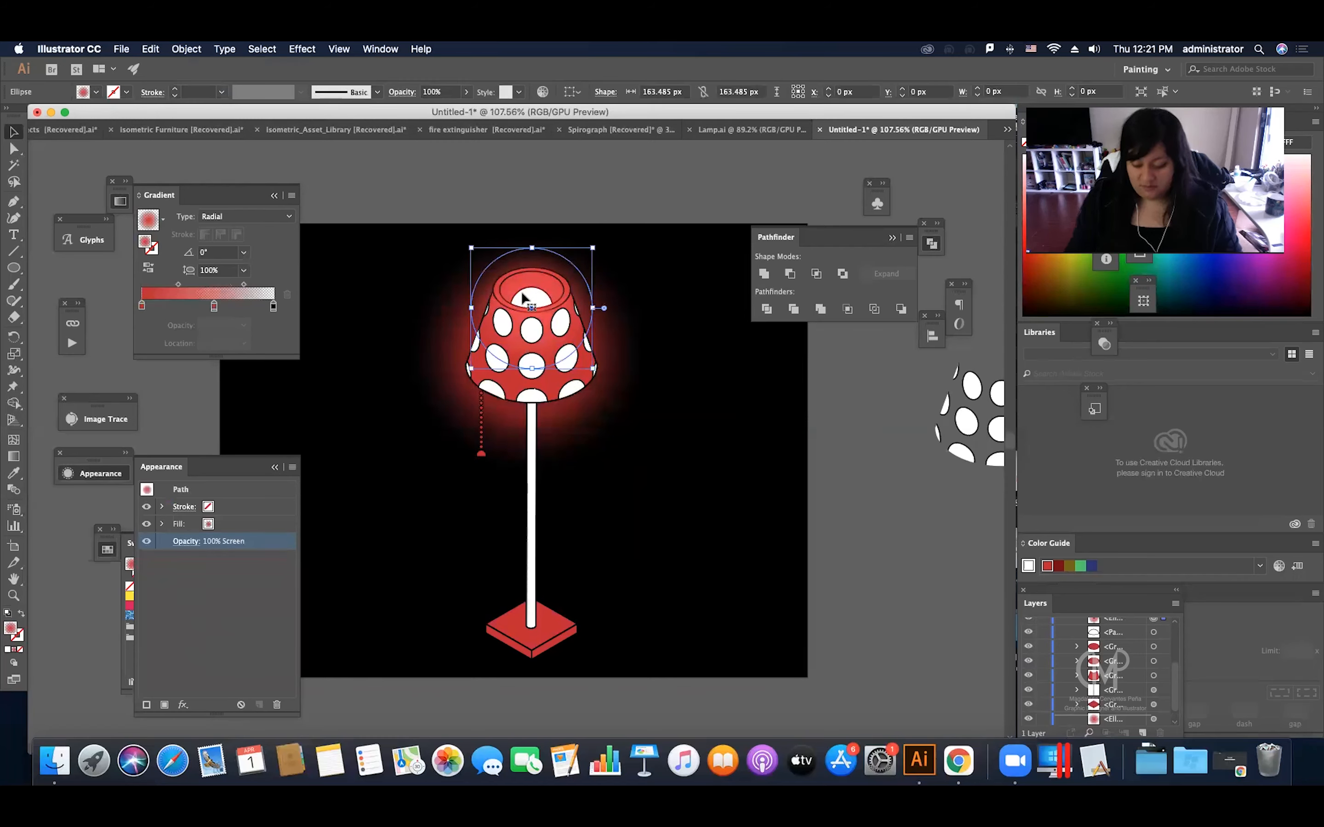
{"action": "left_click", "coordinate": [582, 197]}
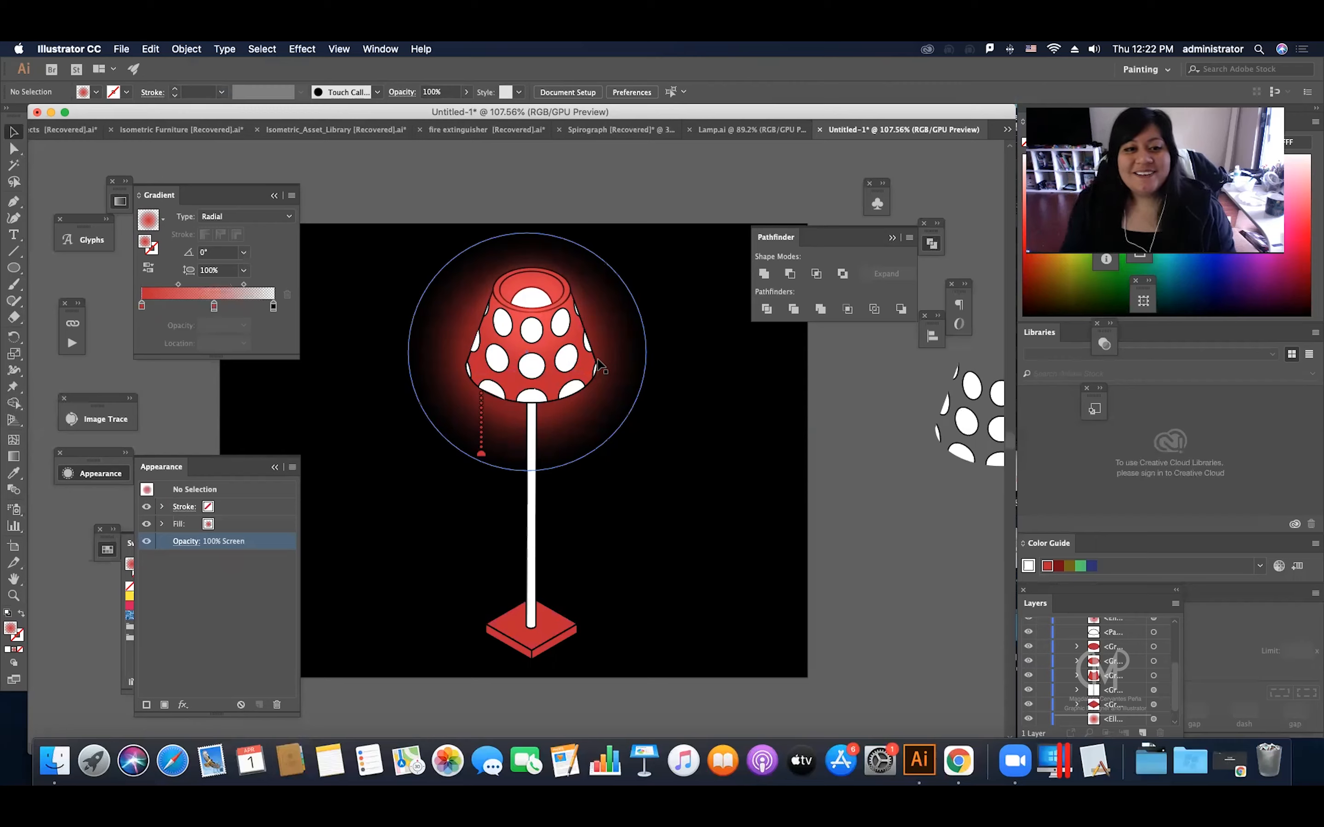
{"action": "scroll", "coordinate": [617, 237], "scroll_direction": "down", "scroll_amount": 2}
{"action": "scroll", "coordinate": [617, 237], "scroll_direction": "left", "scroll_amount": 2}
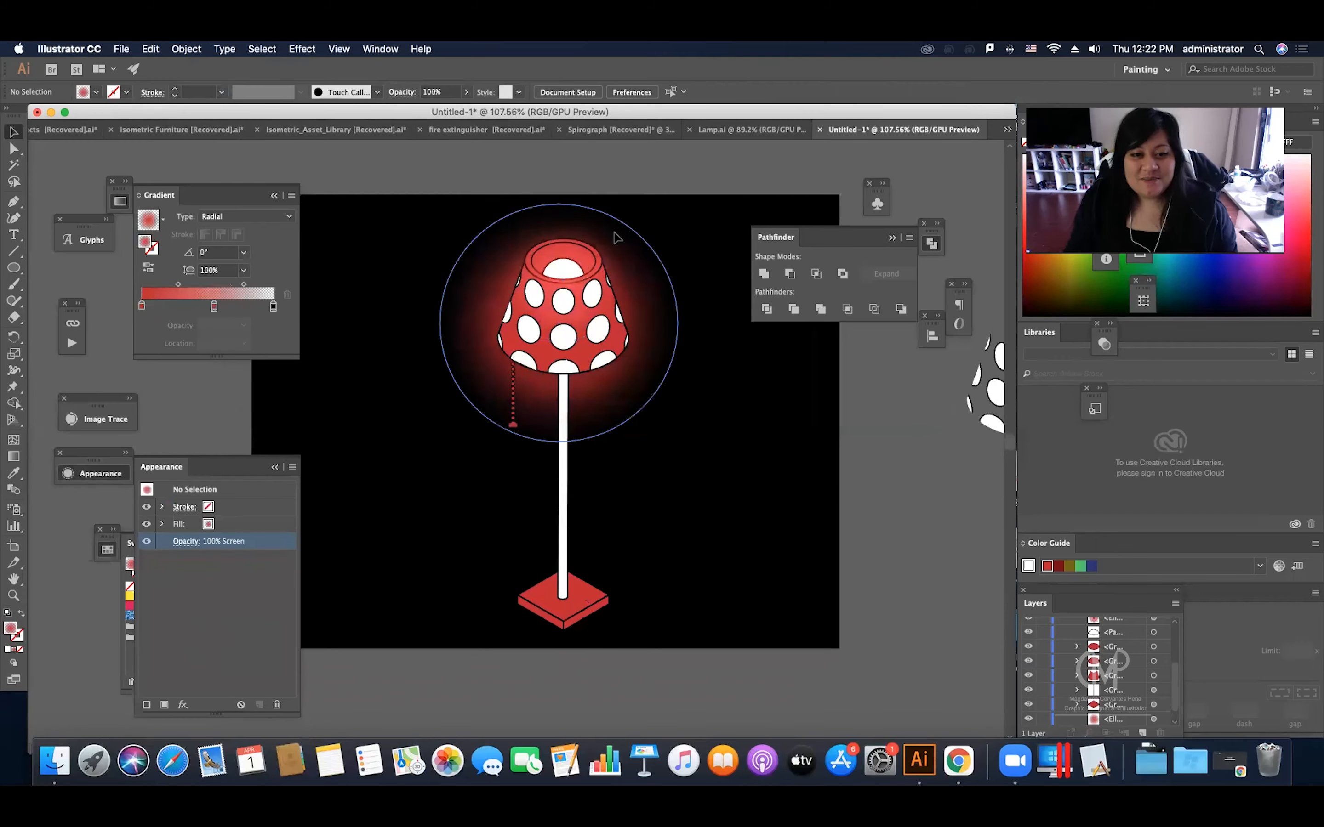